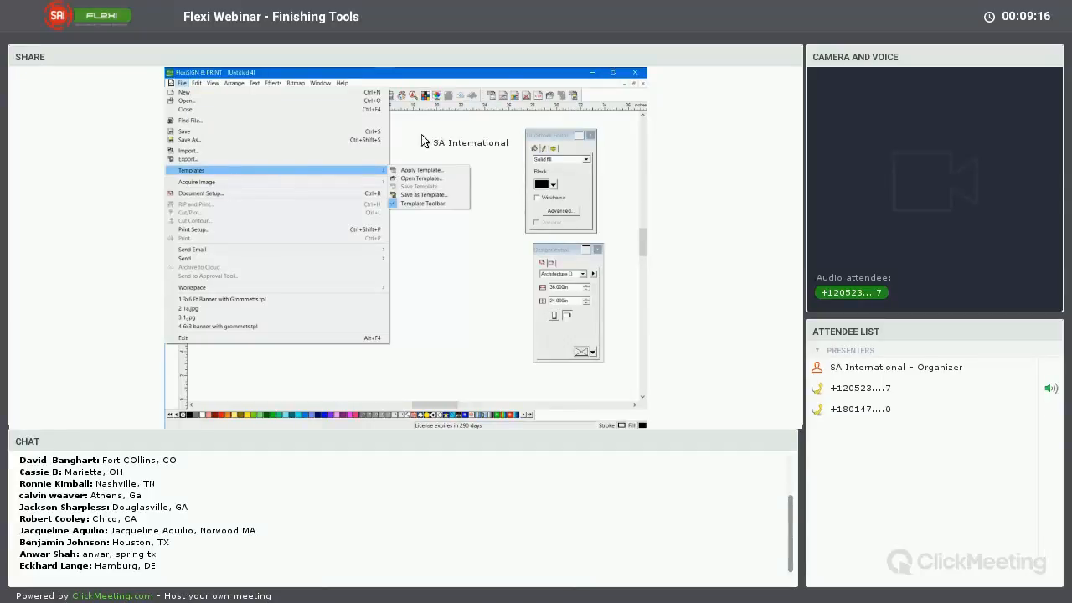
Open the 3x6 Ft Banner with Grommetts template as a document and show the whole banner
left_click(500, 109)
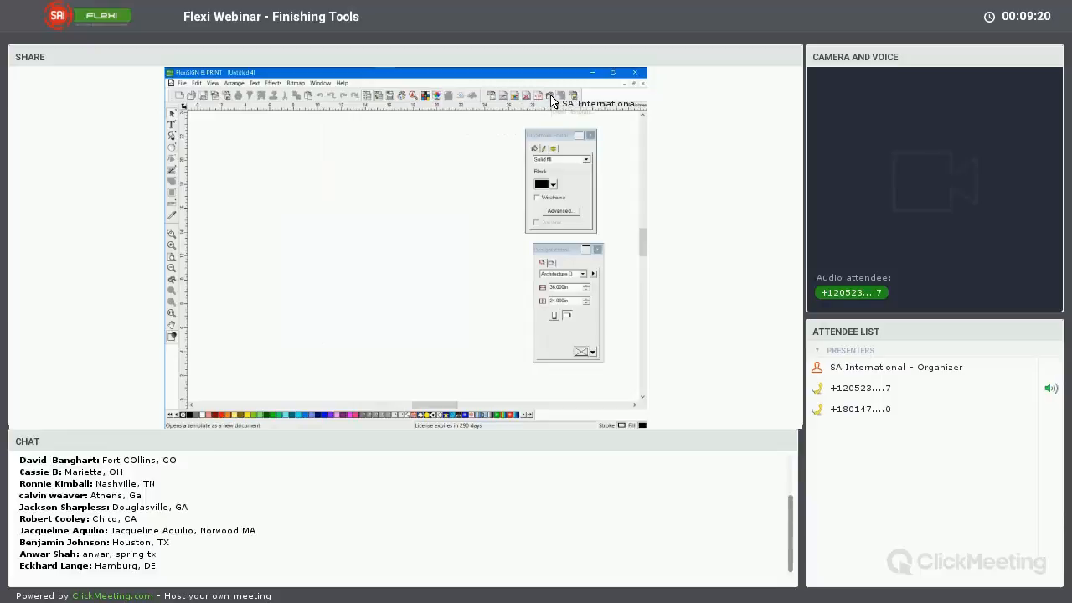
left_click(550, 99)
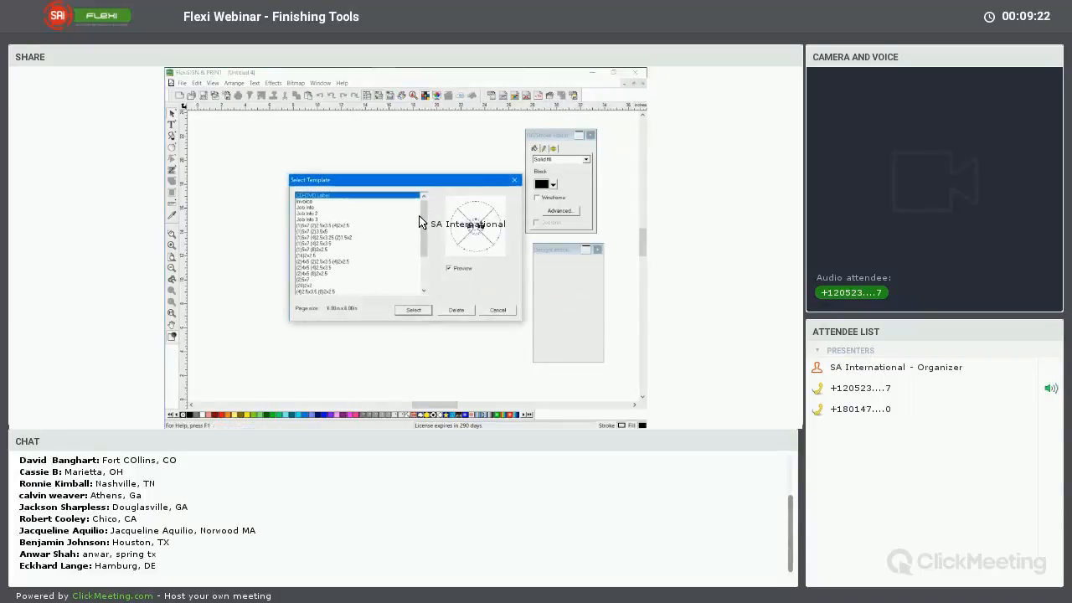
scroll(318, 290, "down", 3)
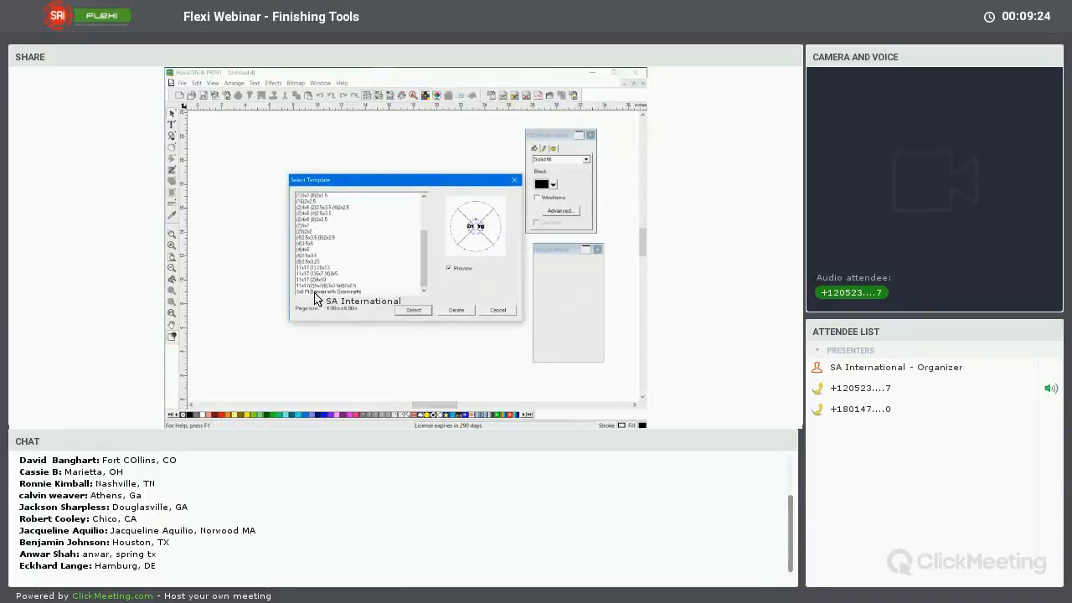
left_click(316, 292)
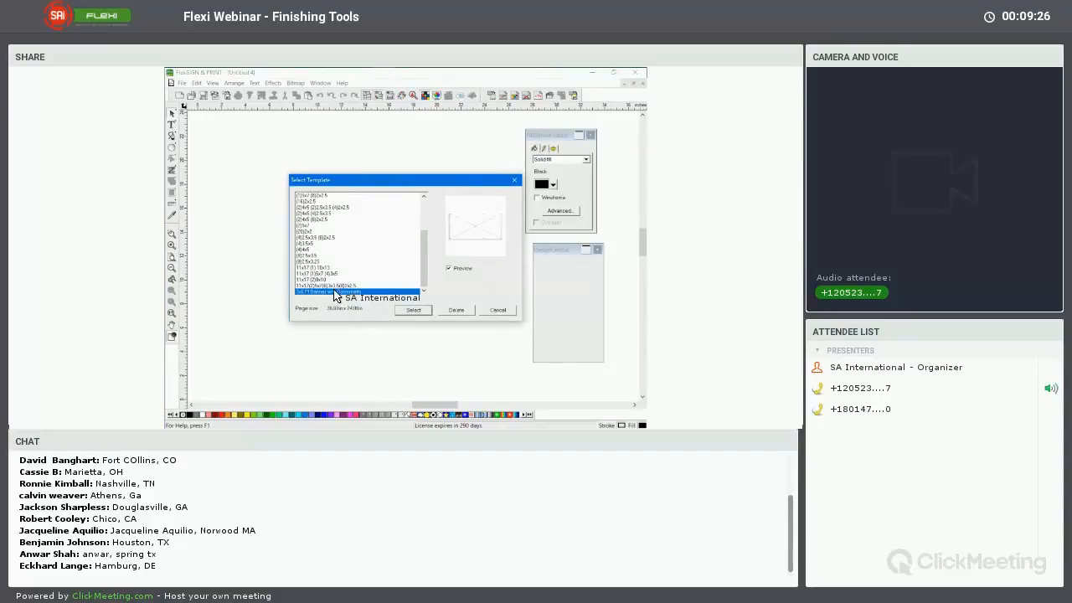
left_click(410, 310)
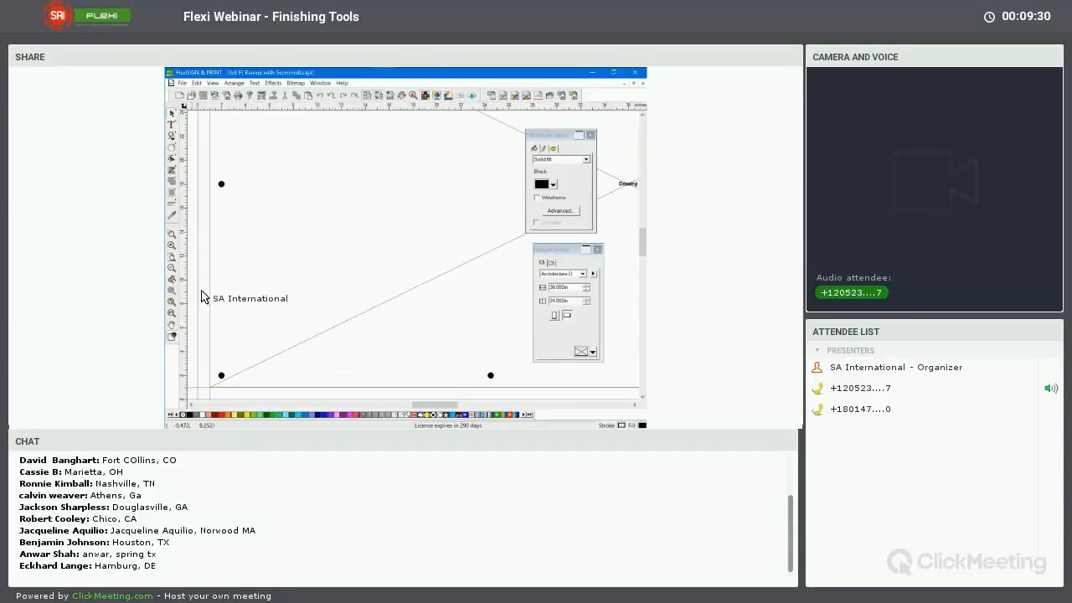
left_click(173, 301)
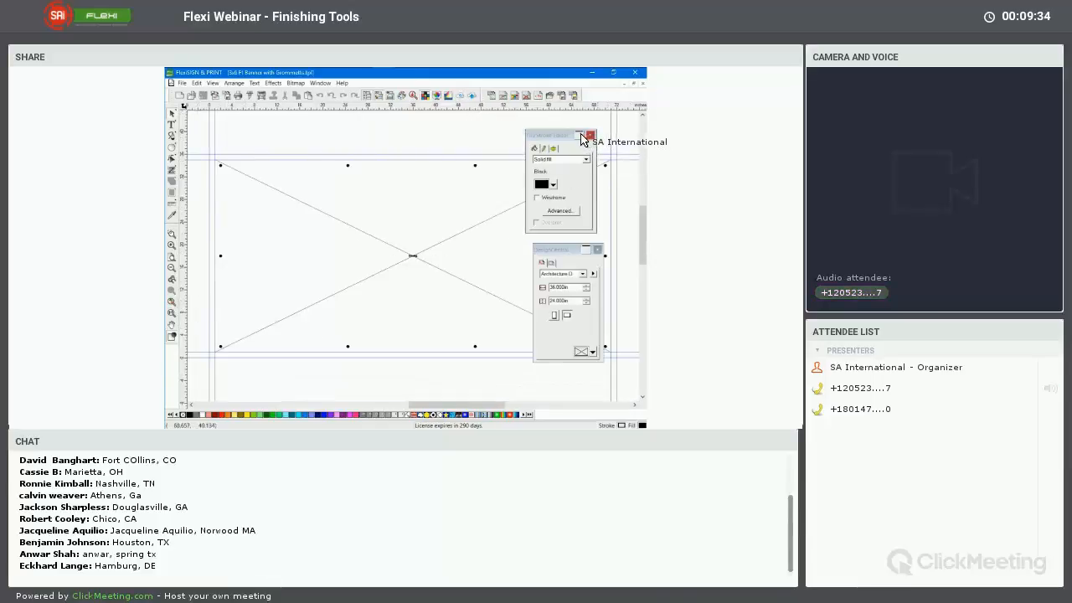
Collapse the Fill/Stroke Editor and DesignCentral palettes, and check the banner's artwork placeholder by selecting and deselecting it
left_click(579, 135)
left_click(585, 249)
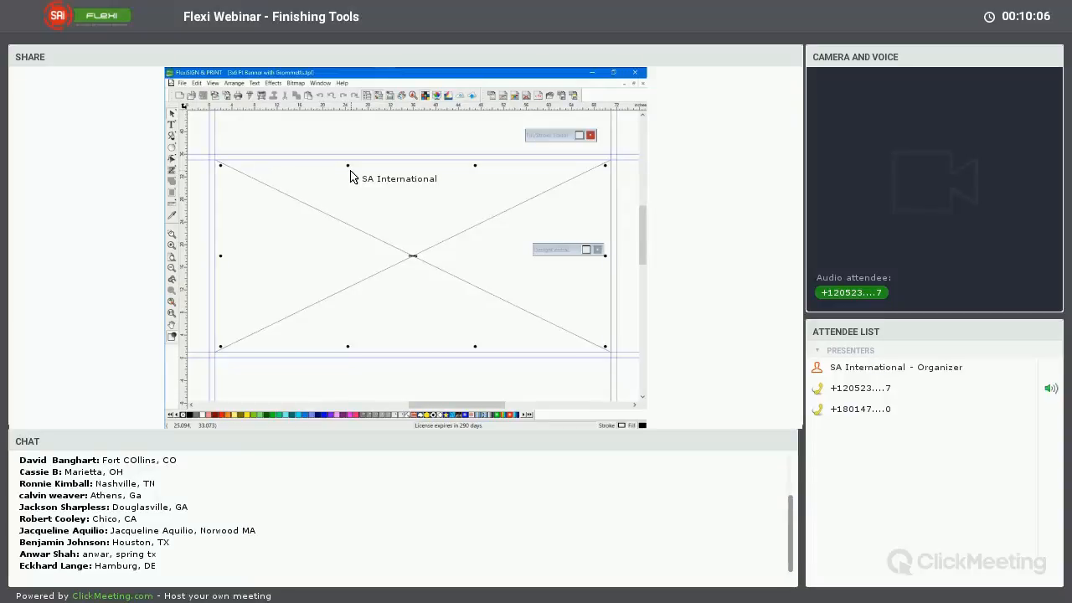
left_click(411, 258)
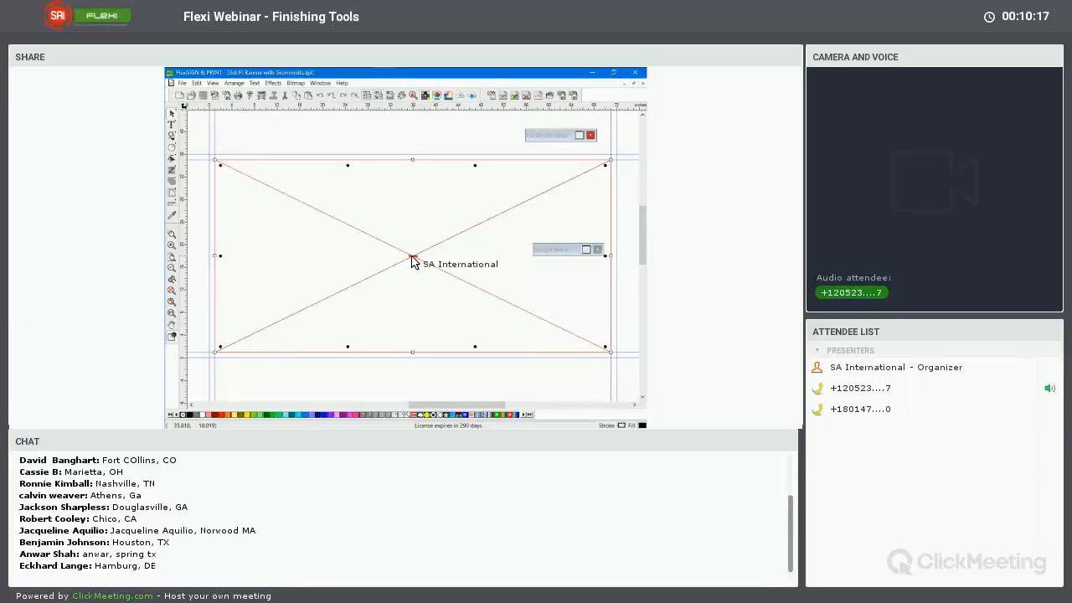
left_click(388, 139)
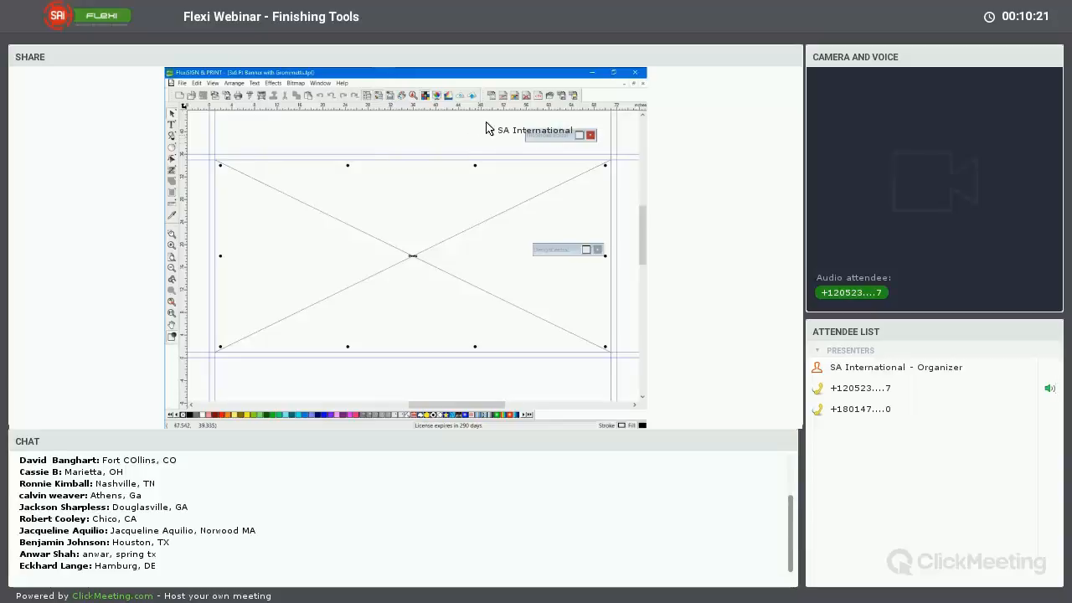
Examine the Banner, Fold and Grommet1 objects in Layer 1 of Page 1 in the DesignEditor
left_click(449, 95)
left_click_drag(613, 129, 434, 124)
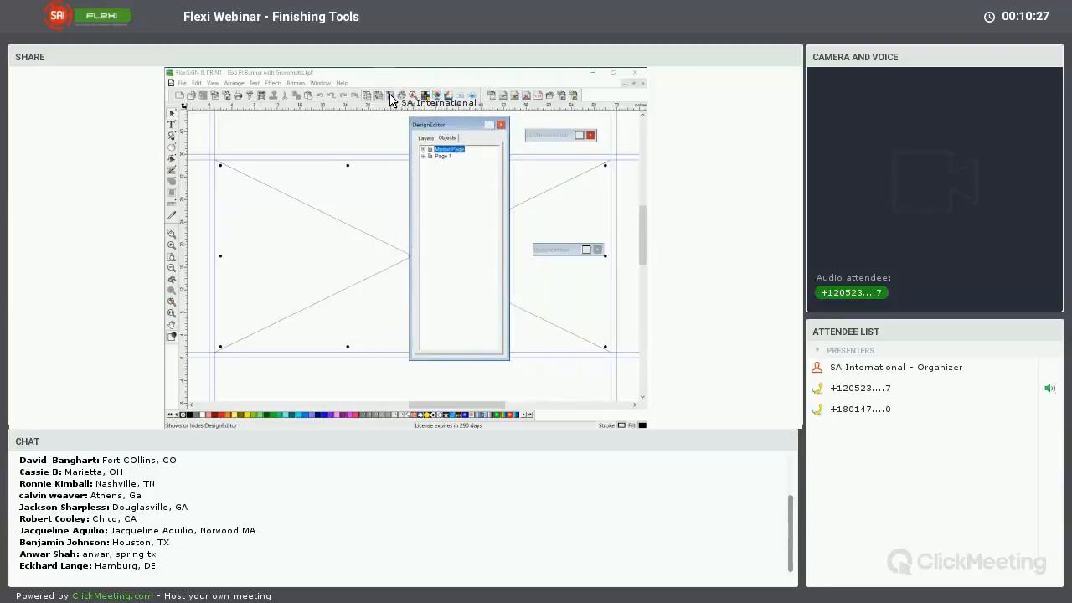
left_click(424, 156)
left_click(432, 163)
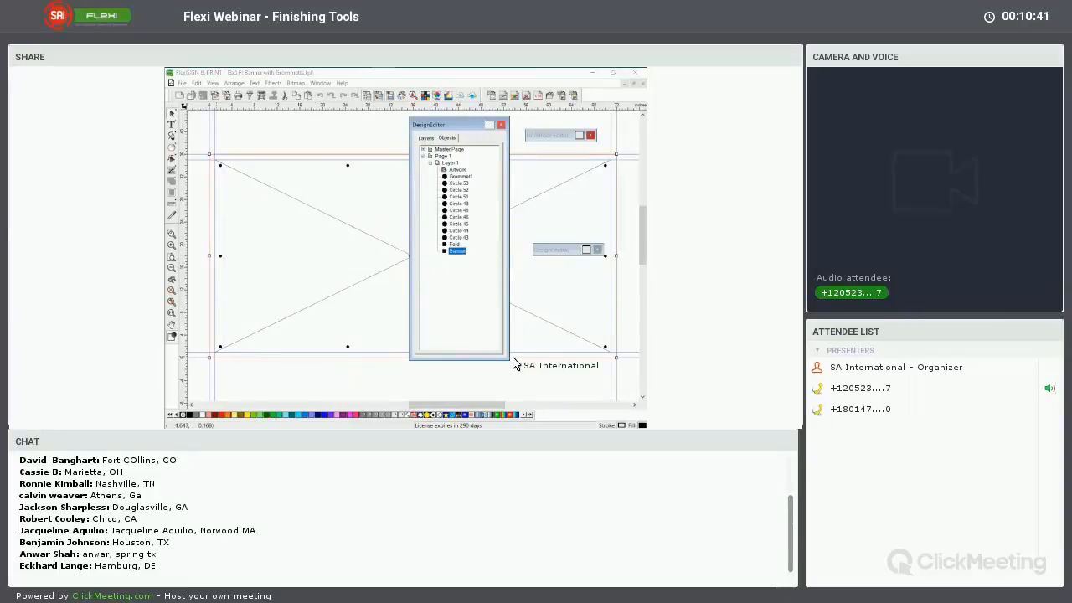
left_click(454, 244)
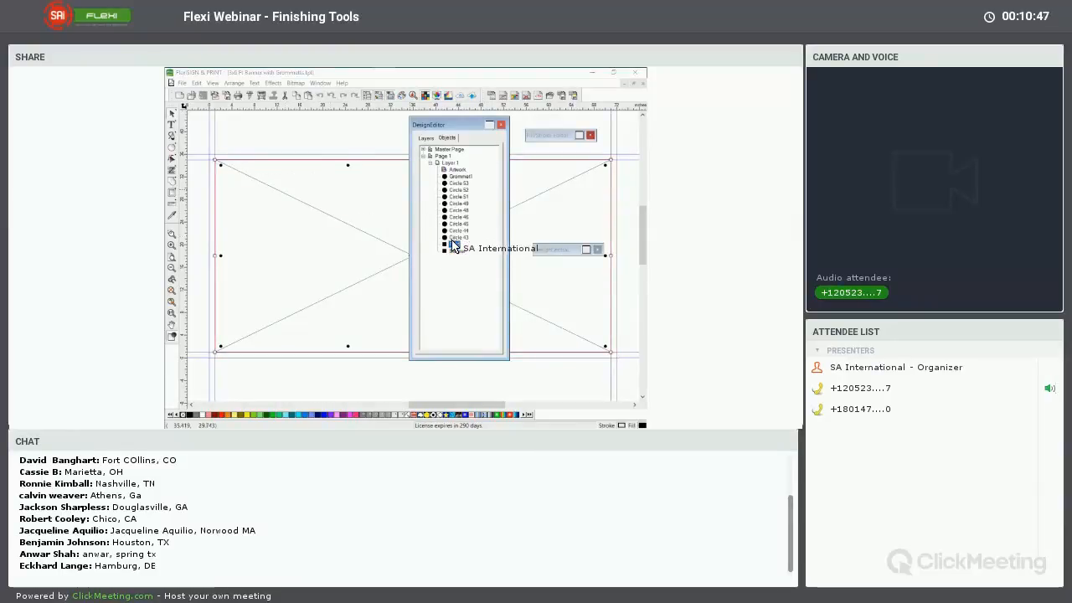
left_click(458, 176)
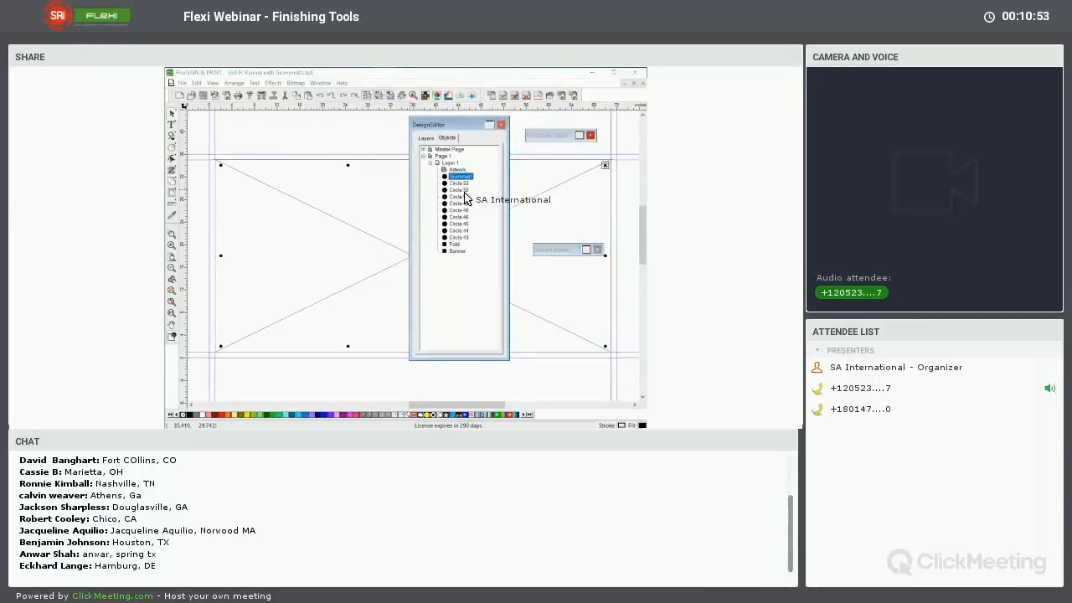
left_click(452, 274)
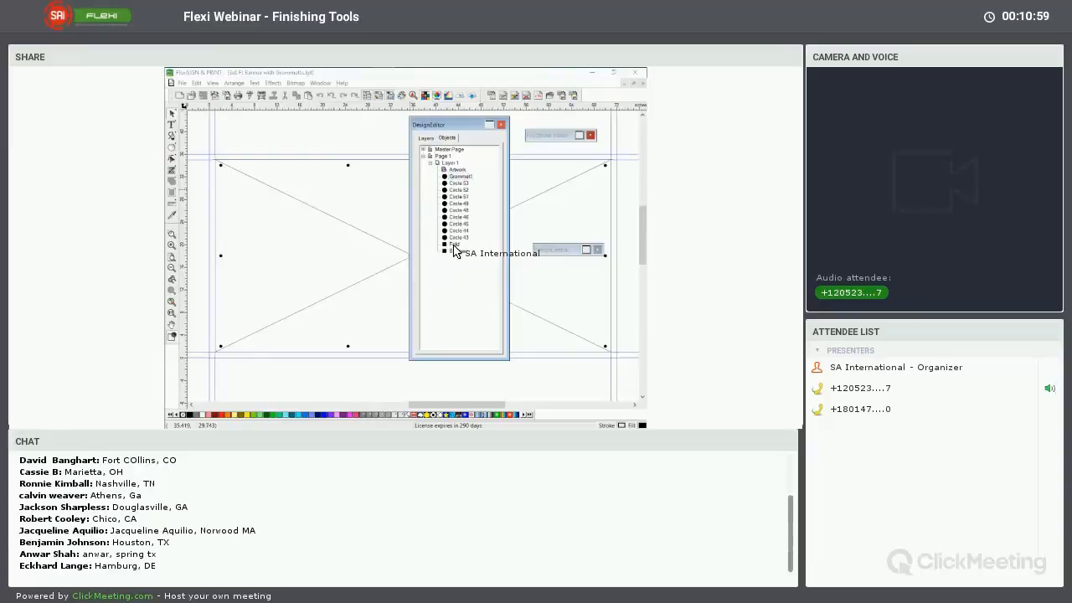
Turn off wireframe for the Fold object and give it a solid White fill
left_click(454, 243)
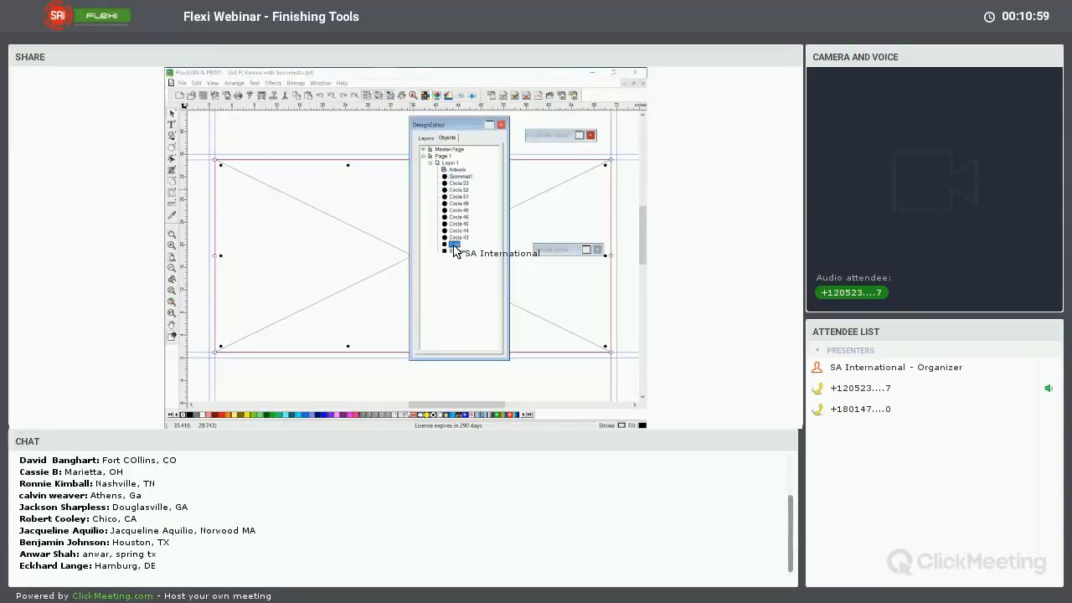
left_click(579, 137)
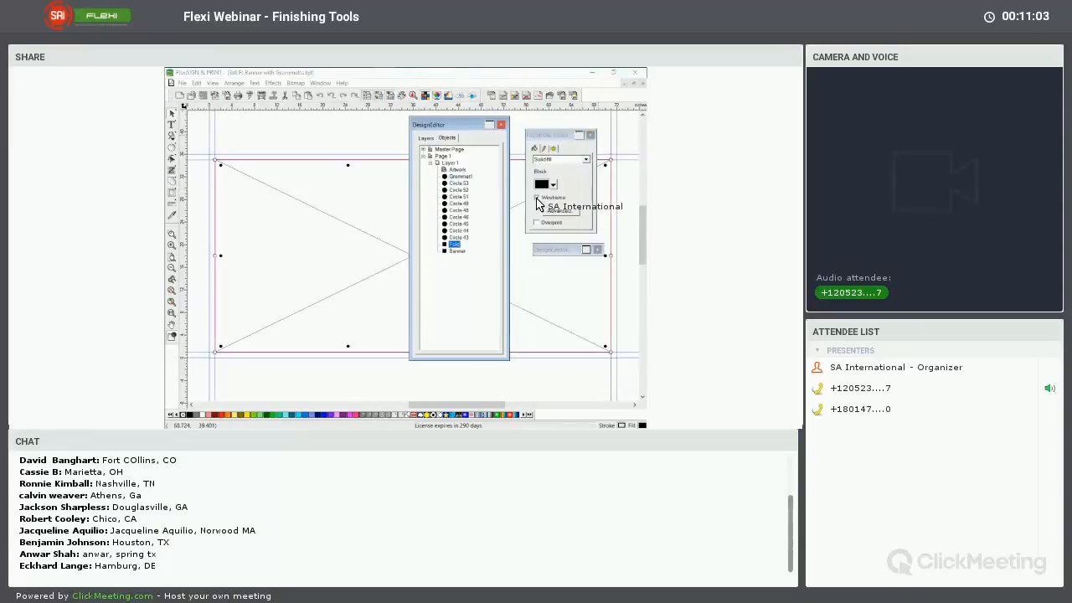
left_click(537, 199)
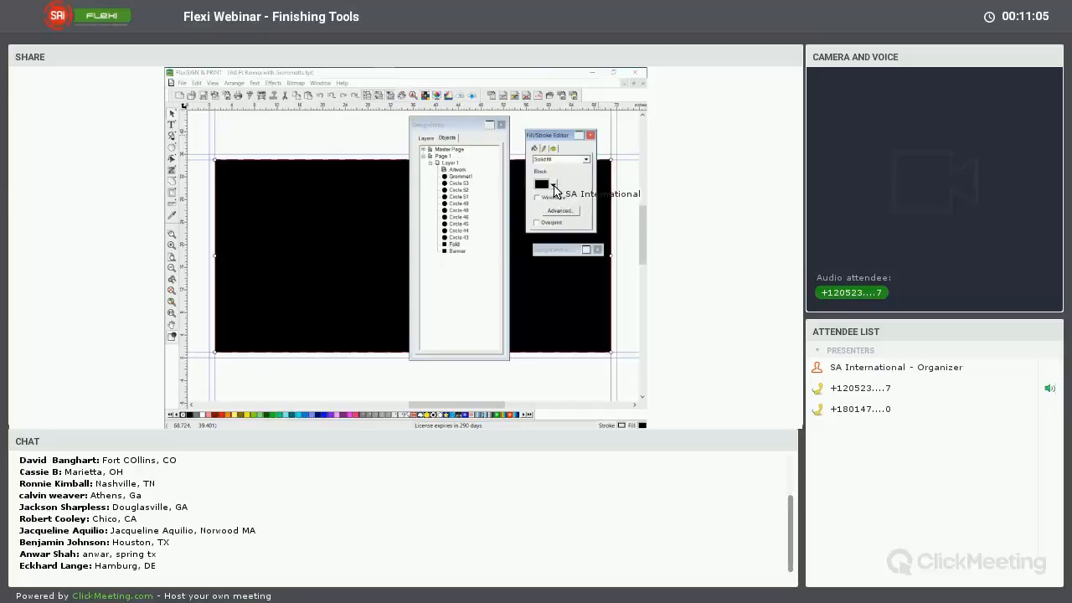
left_click(554, 186)
left_click(555, 222)
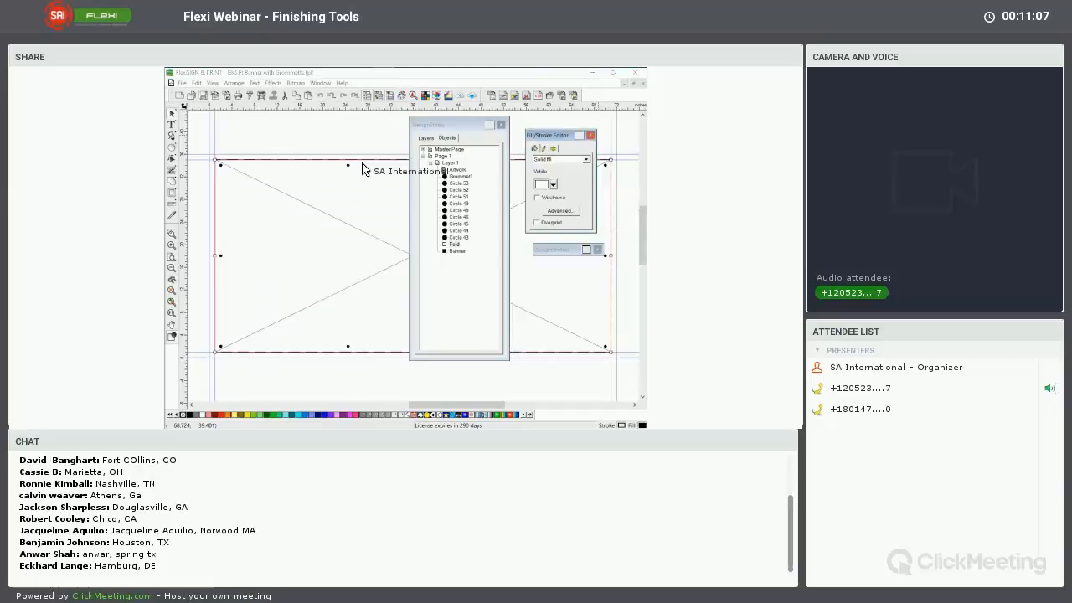
left_click(318, 144)
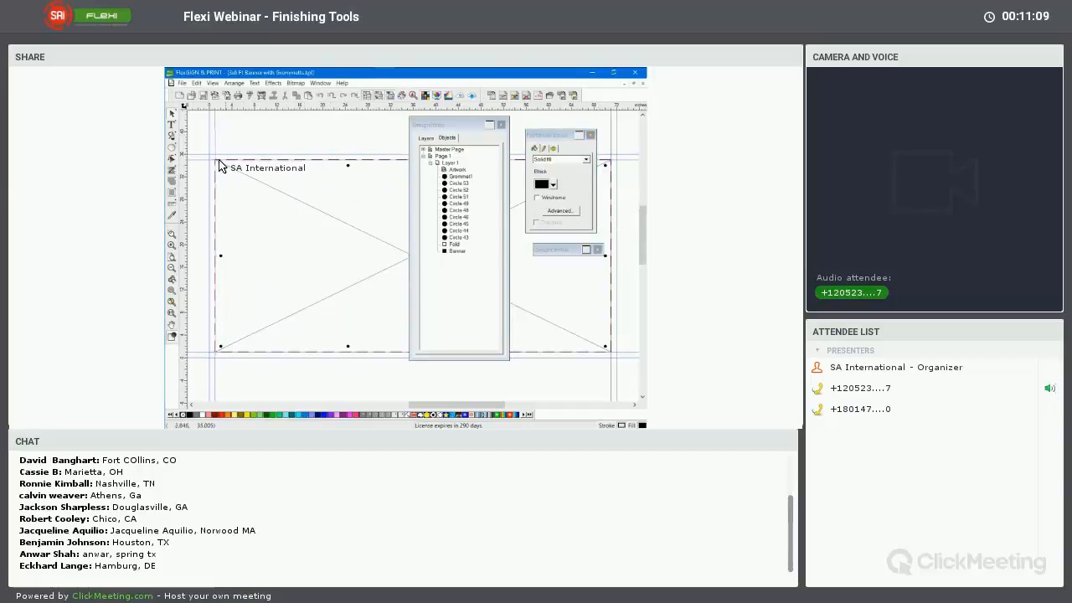
left_click_drag(220, 165, 217, 228)
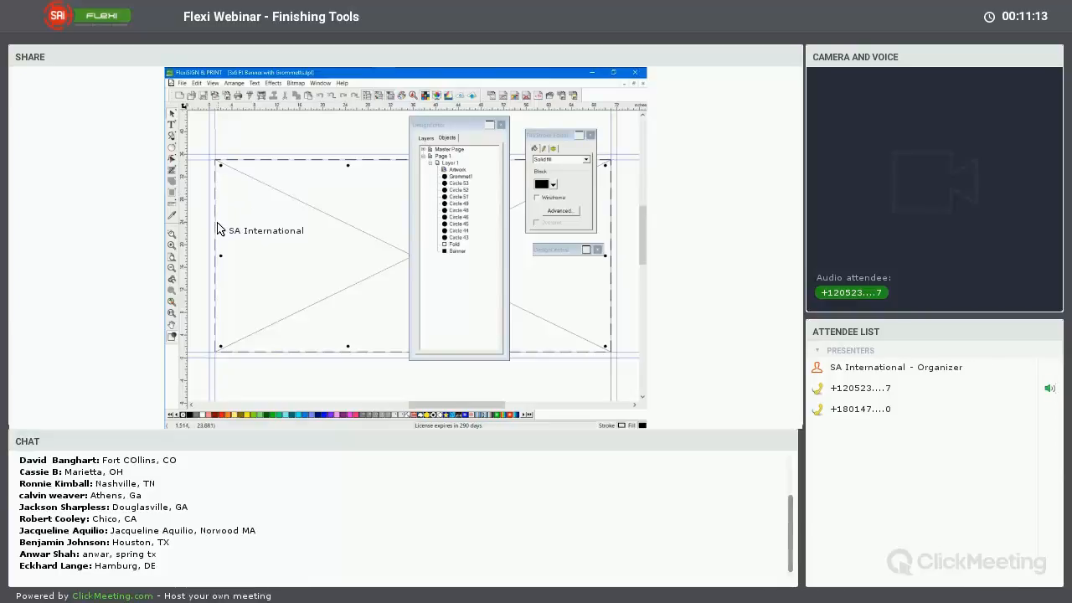
left_click_drag(217, 227, 236, 166)
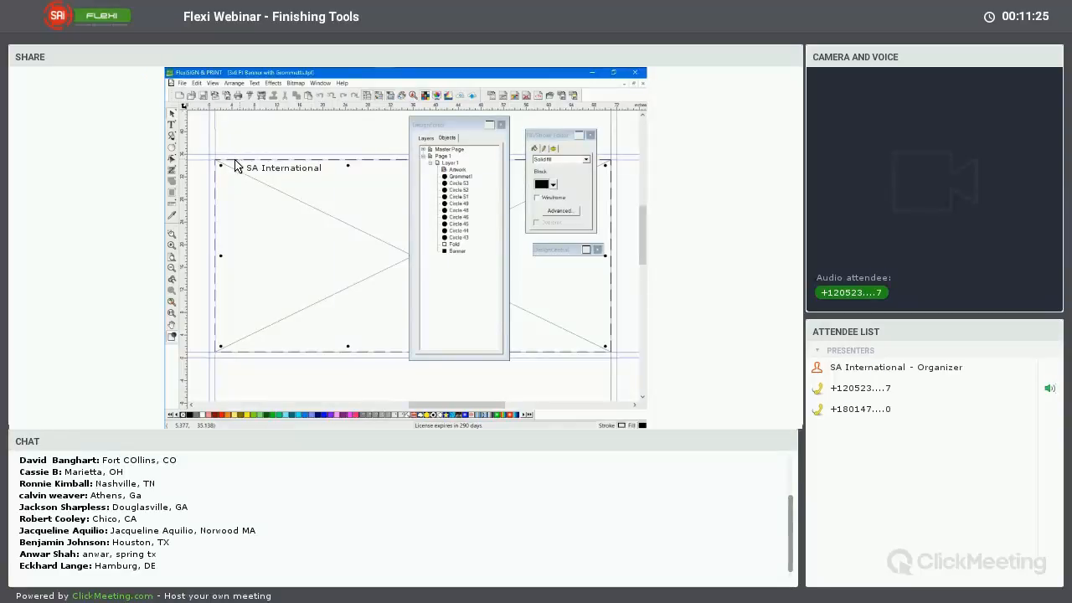
left_click_drag(235, 165, 252, 145)
left_click_drag(250, 144, 319, 149)
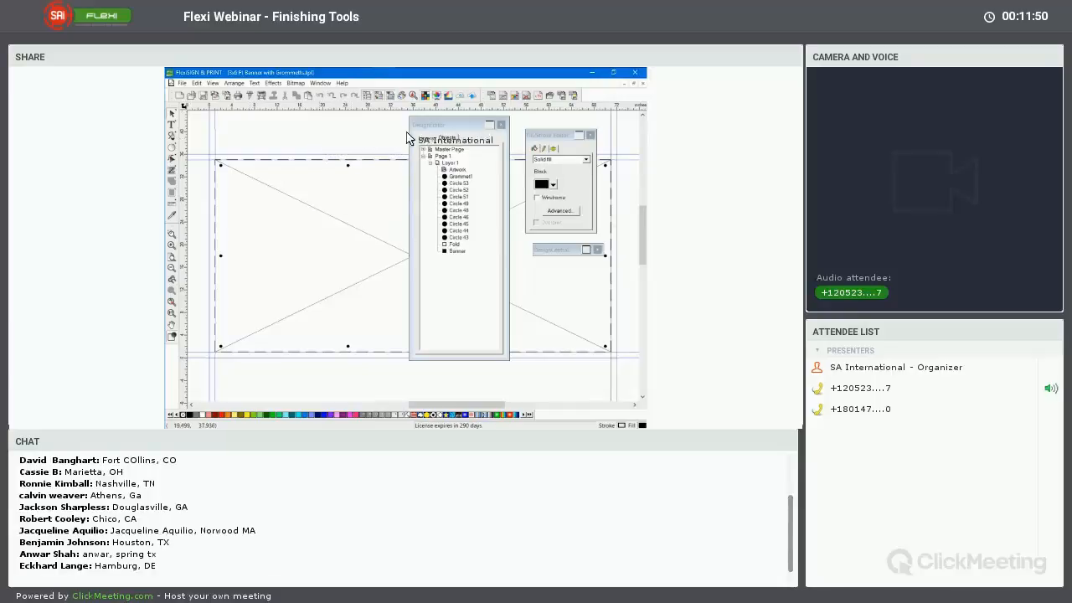
left_click_drag(462, 128, 468, 131)
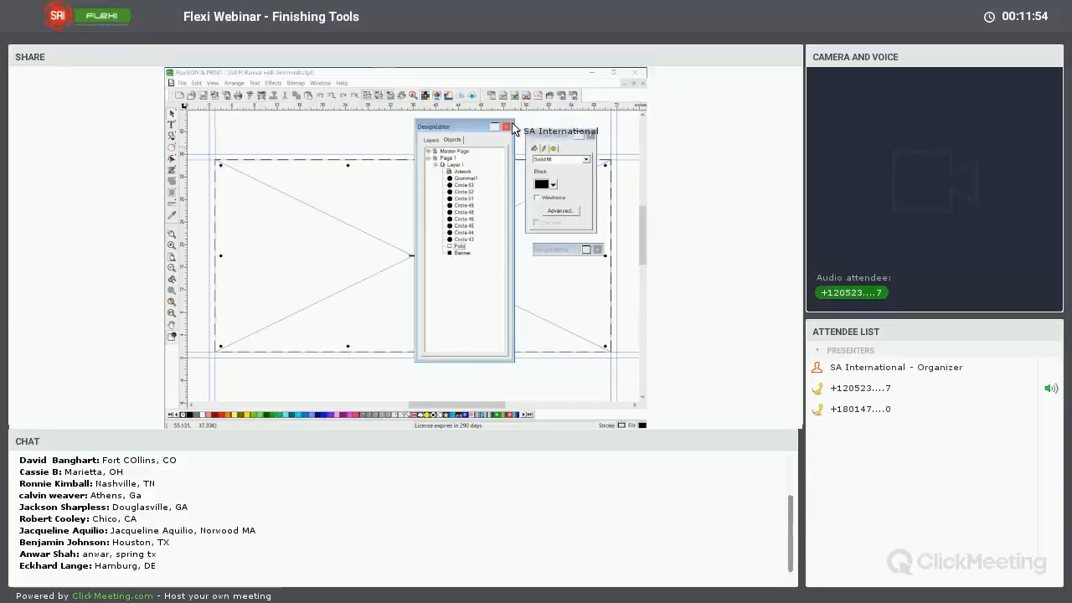
left_click(593, 101)
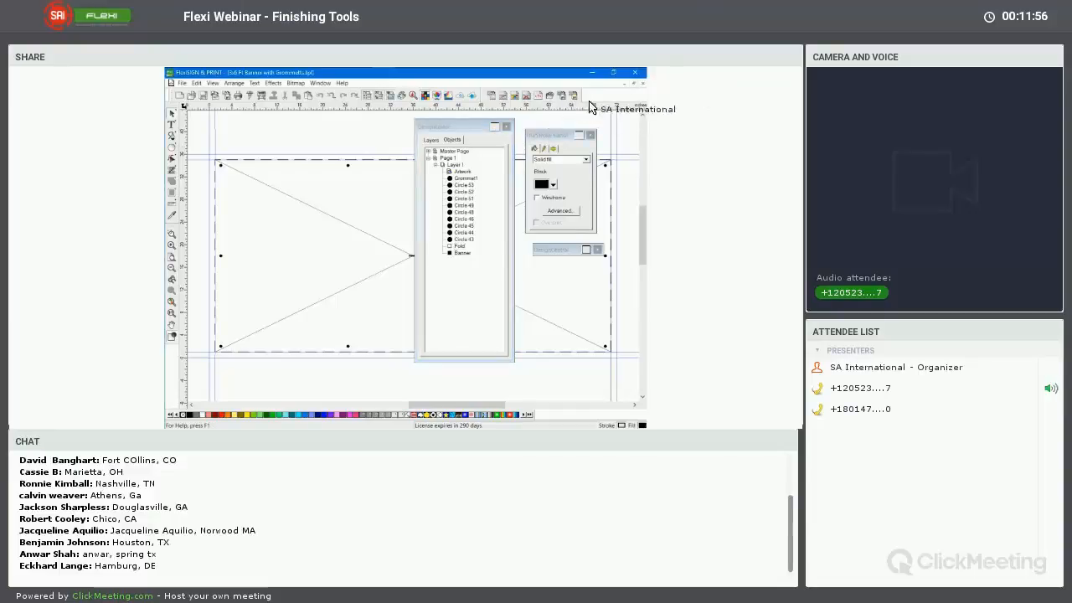
Close the DesignEditor and the banner template document without saving the changes
left_click(506, 126)
left_click(643, 84)
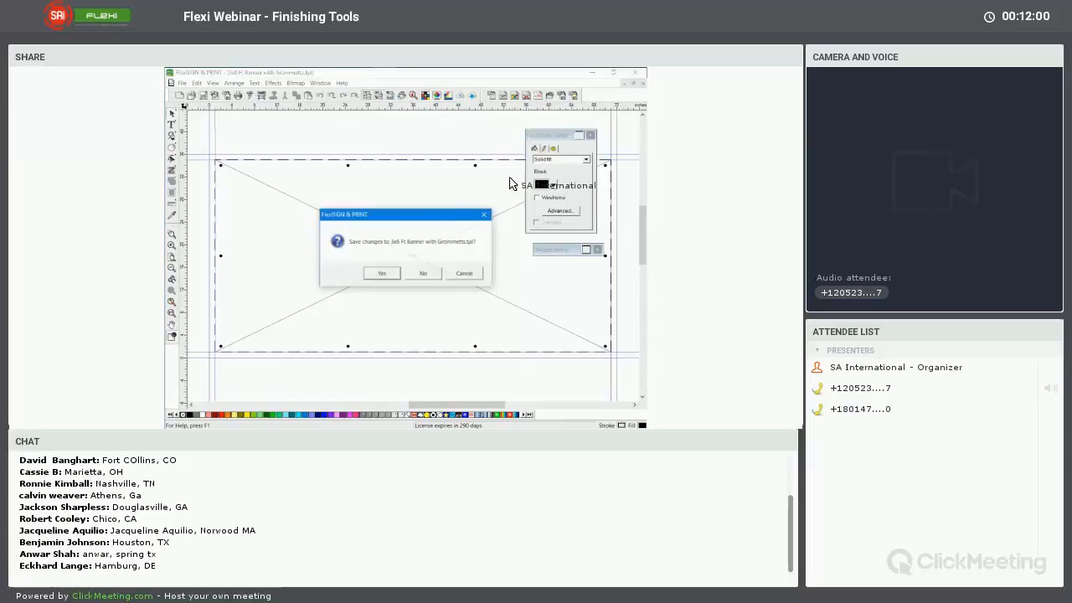
left_click(423, 274)
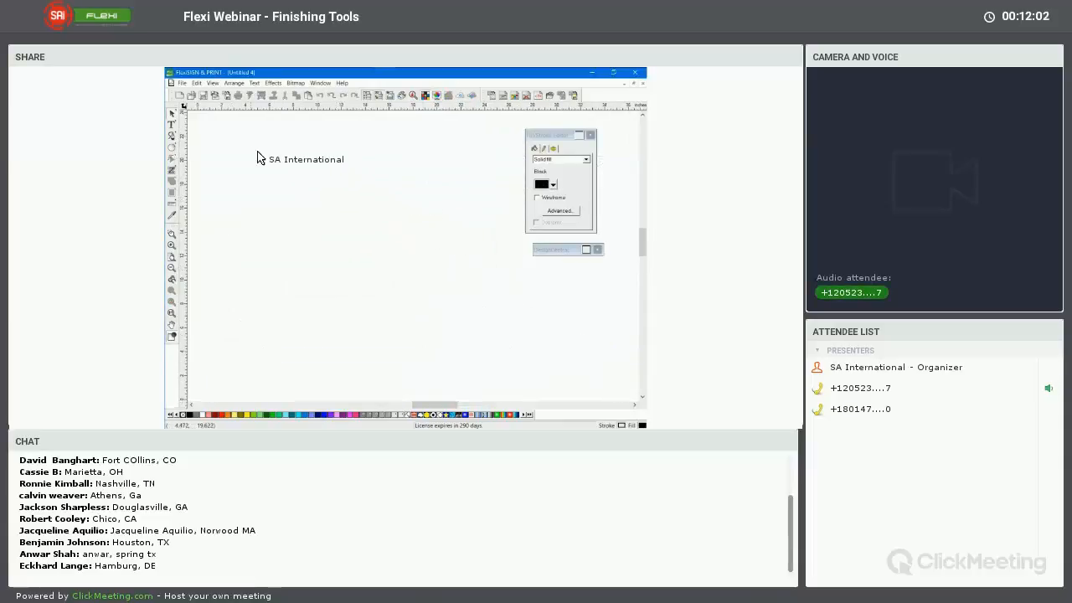
Open the image 1a.jpg from the Images folder and select the photo
left_click(193, 101)
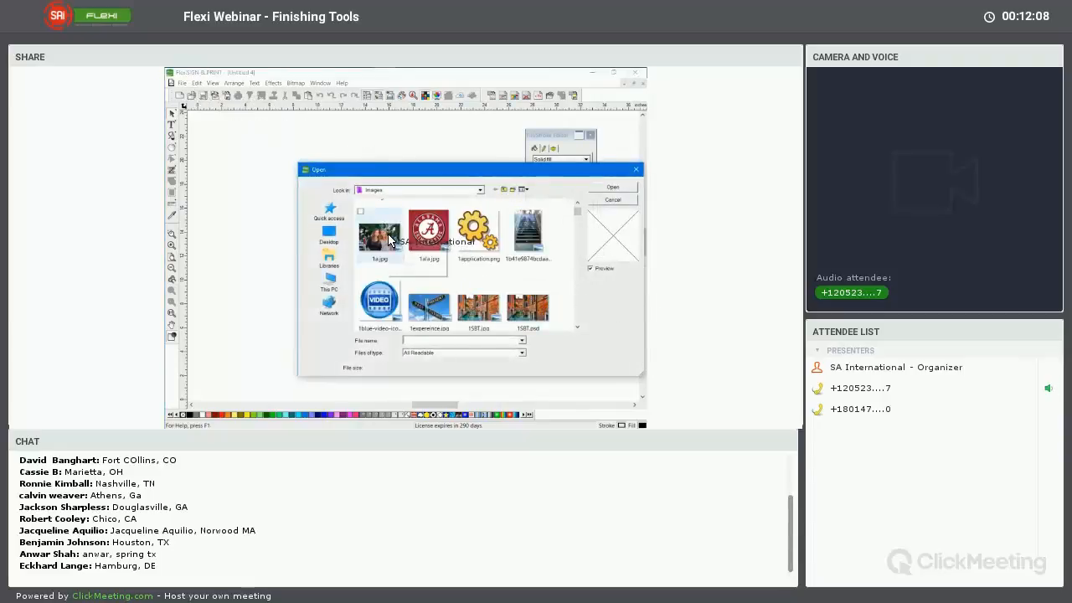
double_click(387, 239)
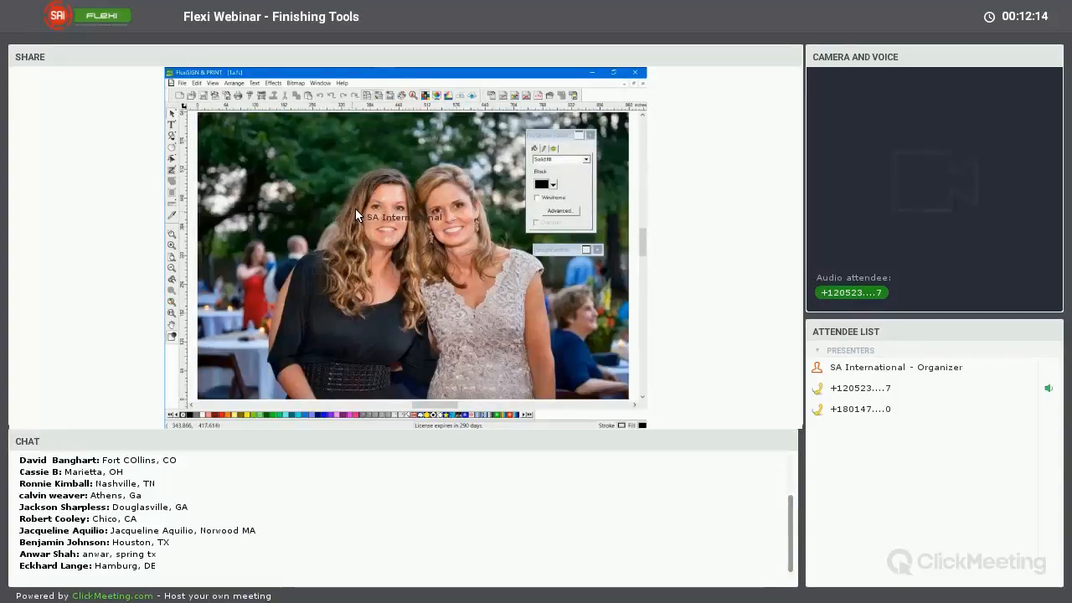
left_click(356, 211)
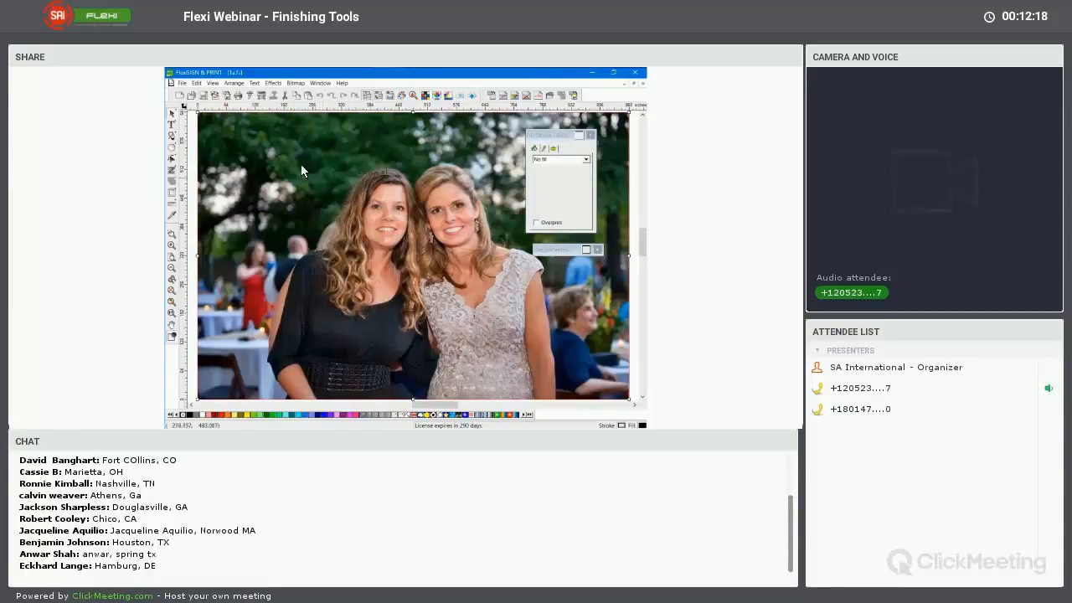
Apply the 3x6 Ft Banner with Grommetts template to the photo, show the whole banner and select the placed photo
left_click(493, 96)
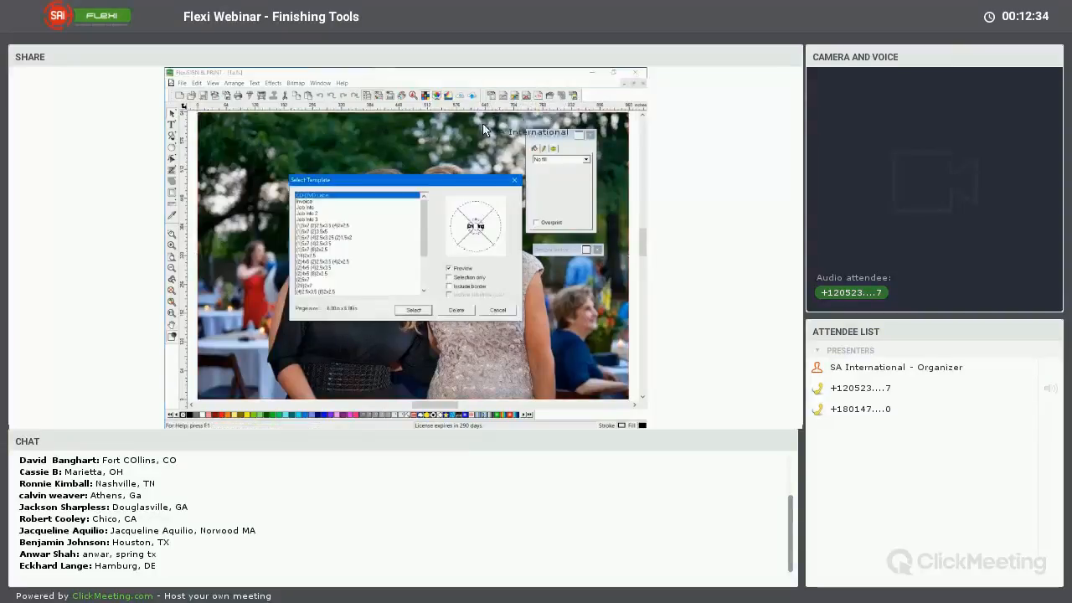
scroll(406, 251, "down", 3)
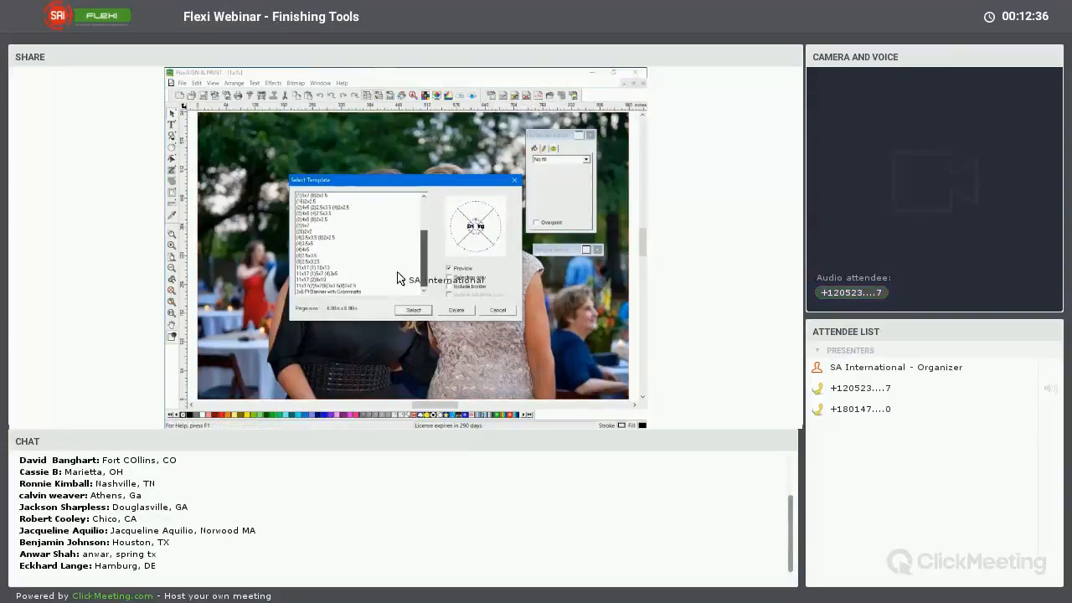
left_click(310, 293)
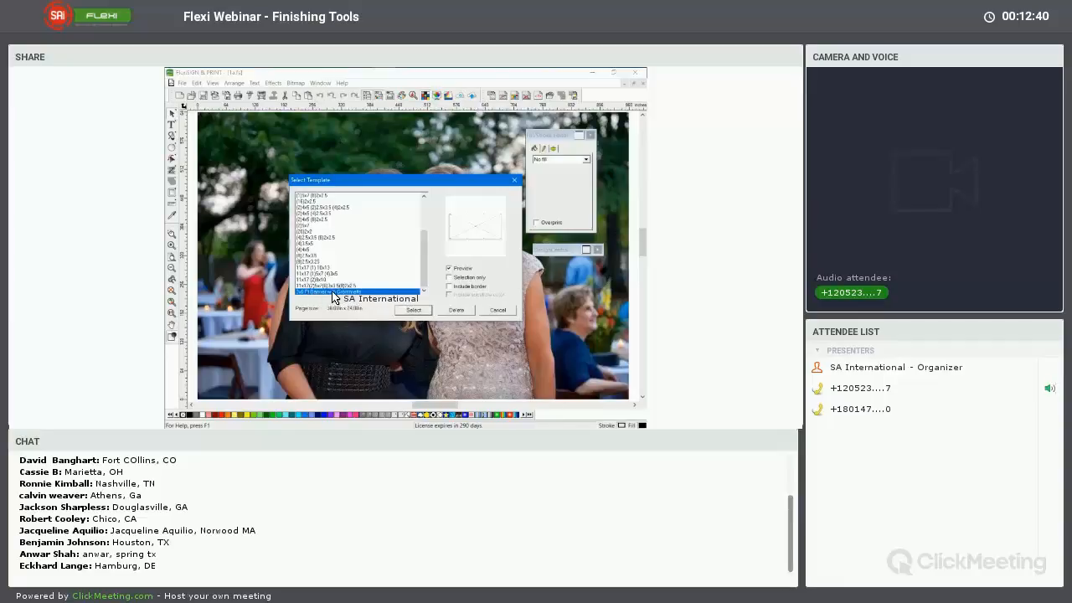
left_click(414, 311)
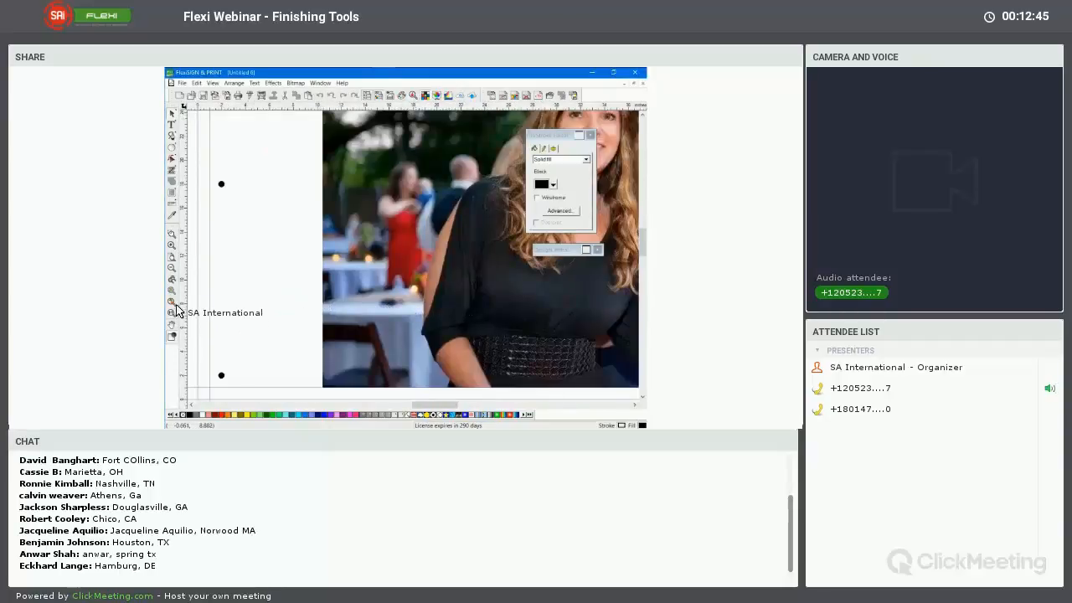
left_click(174, 304)
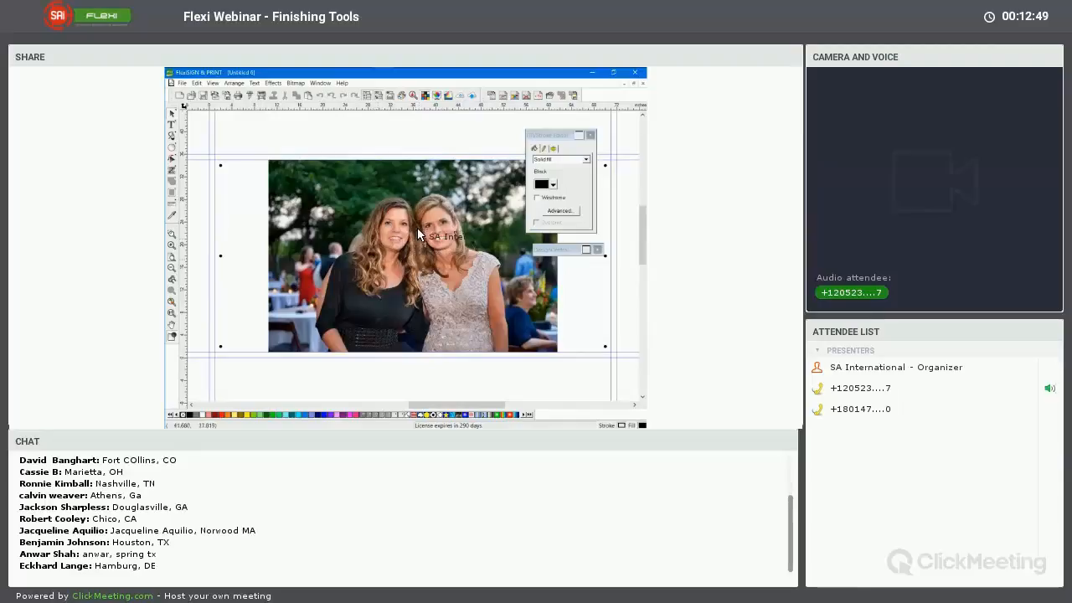
left_click(312, 248)
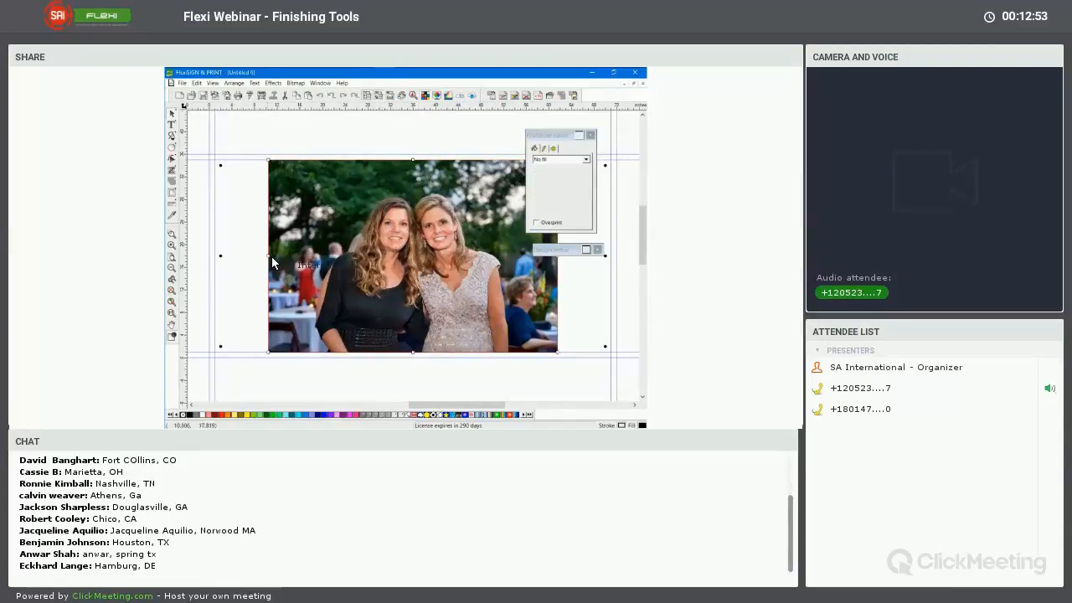
Stretch the photo horizontally to the inner vertical guides on both sides, making it about 70 in wide, and move the floating palettes clear
left_click_drag(269, 255, 217, 256)
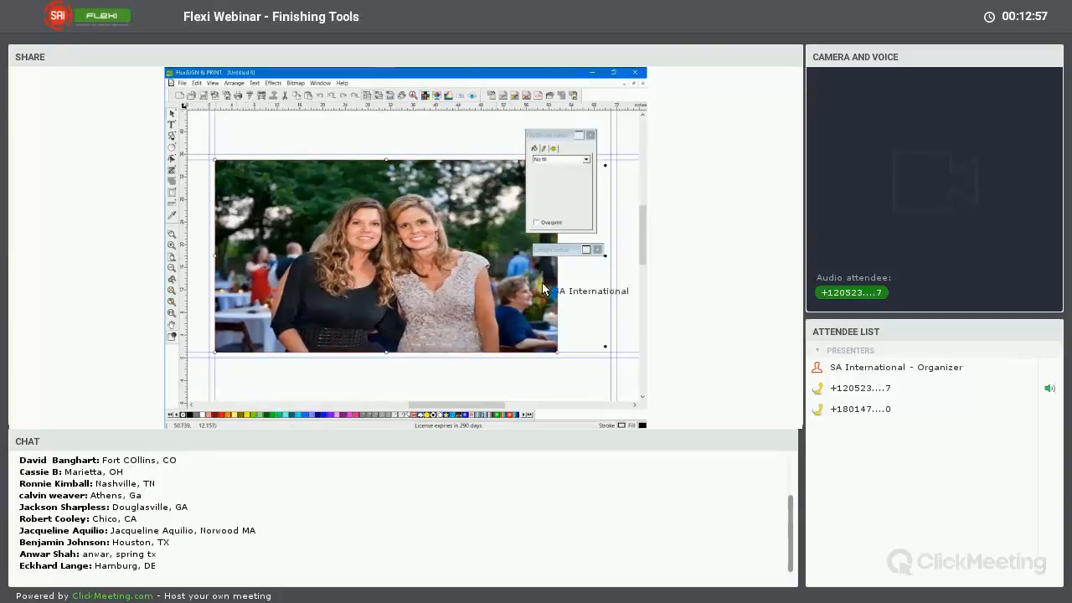
mouse_move(576, 249)
left_mouse_down()
mouse_move(498, 138)
mouse_move(471, 121)
left_mouse_up()
left_click_drag(532, 138, 347, 126)
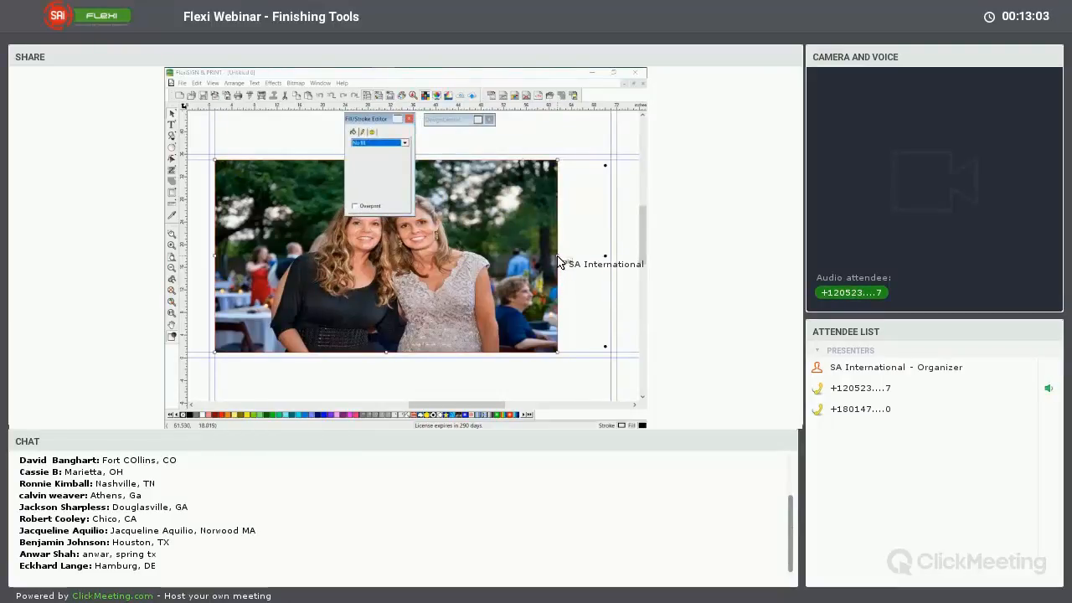
left_click(573, 266)
left_click_drag(585, 266, 611, 267)
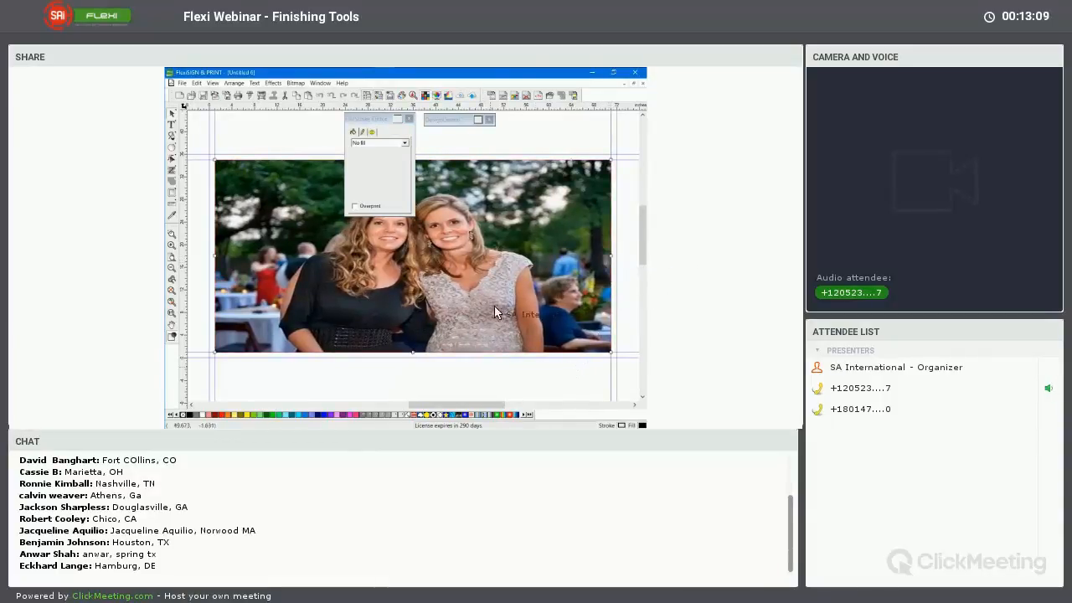
Send the photo behind the template's grommets and deselect it
right_click(500, 184)
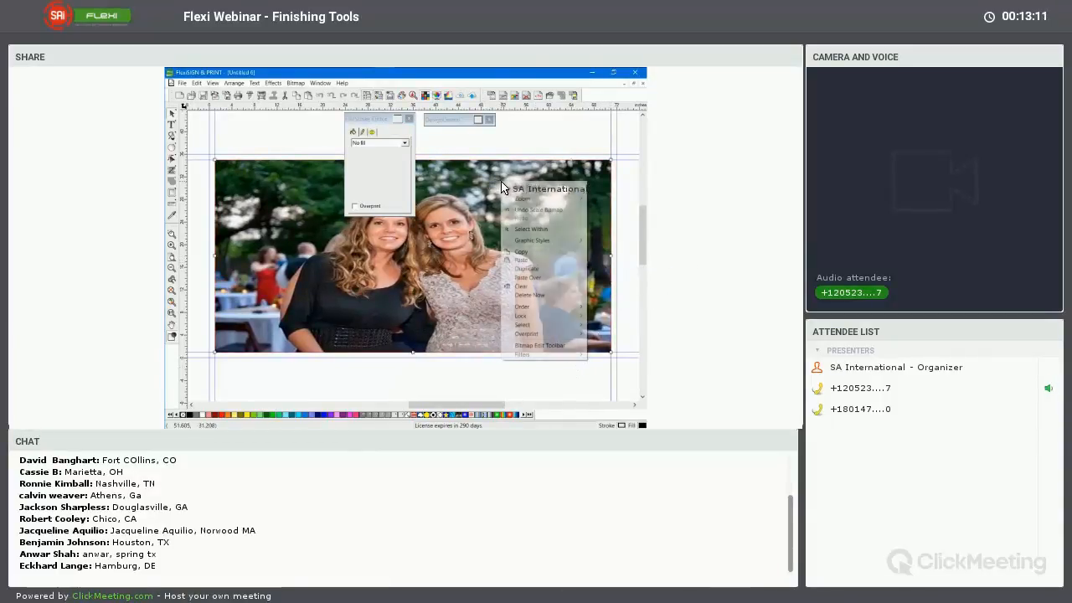
mouse_move(515, 307)
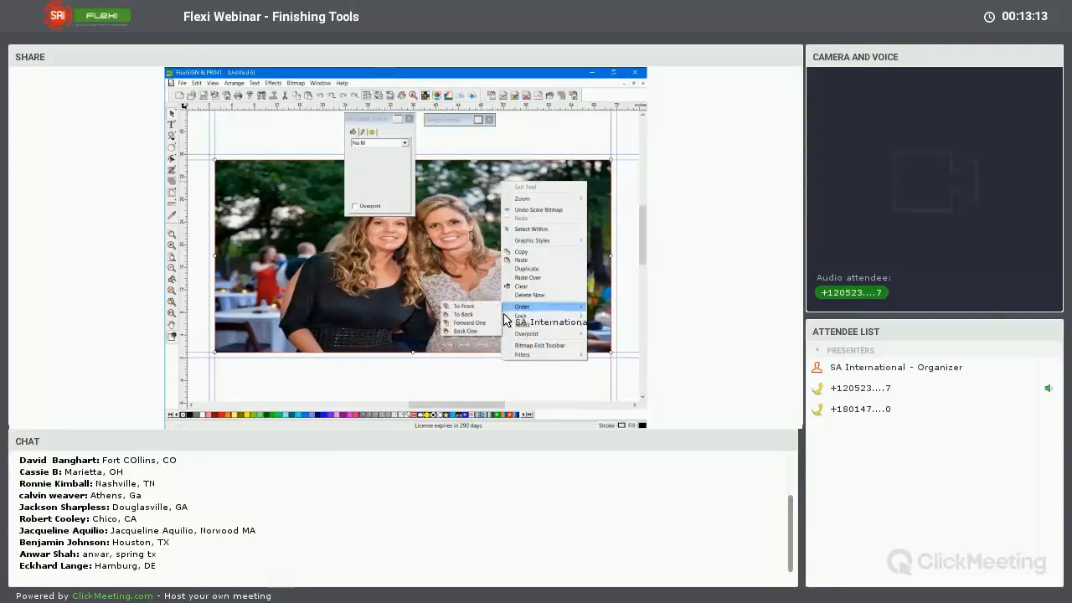
left_click(465, 315)
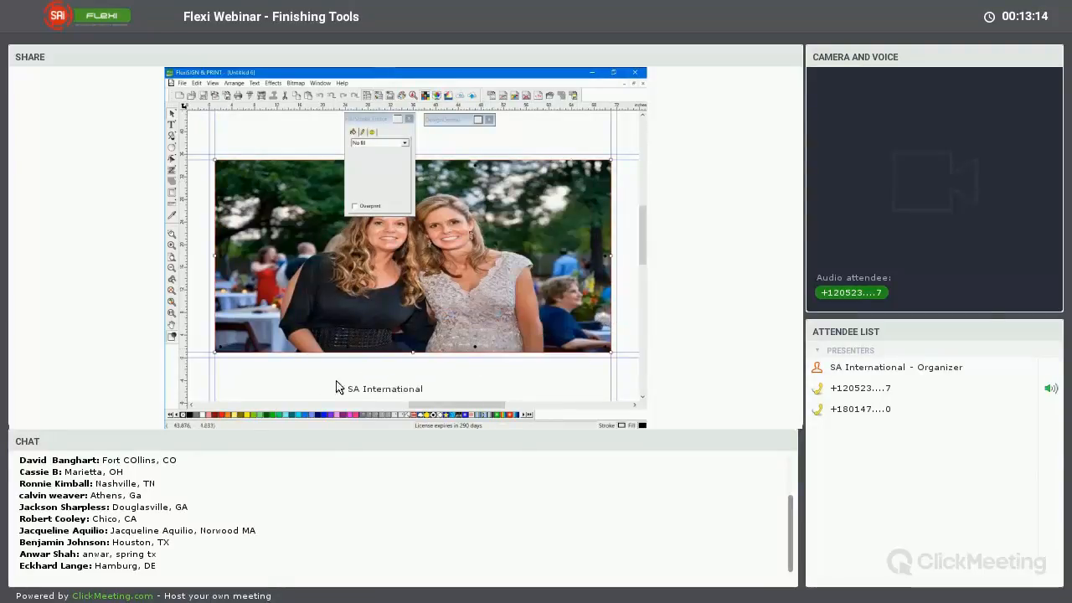
left_click(285, 372)
left_click_drag(285, 373, 341, 376)
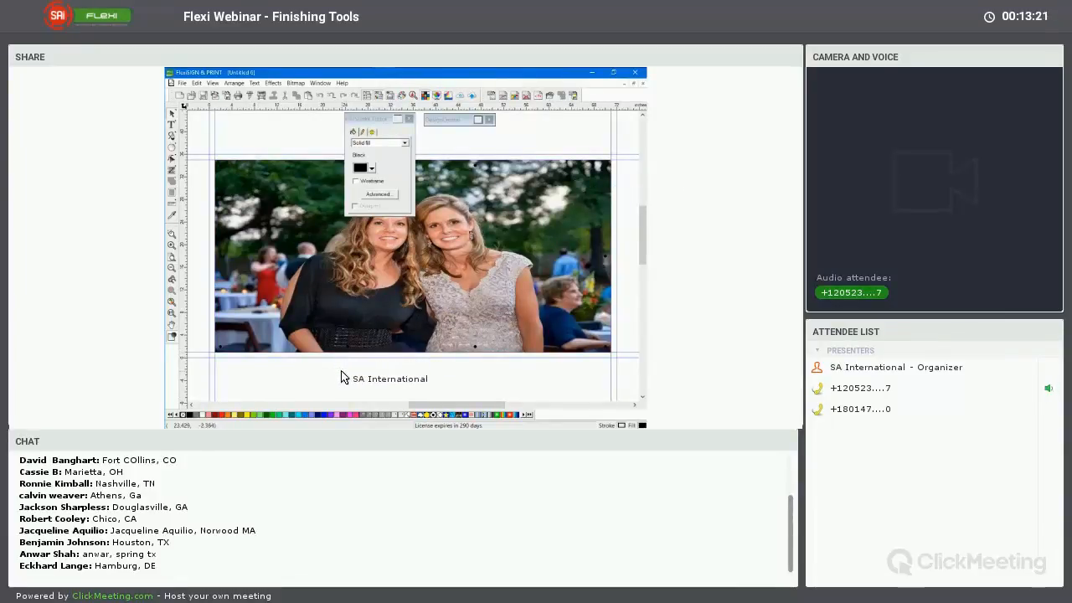
Show the DesignEditor, expand Layer 1 of Page 1 and select the Grommet object together with all similar objects
left_click_drag(334, 333, 374, 104)
left_click(392, 98)
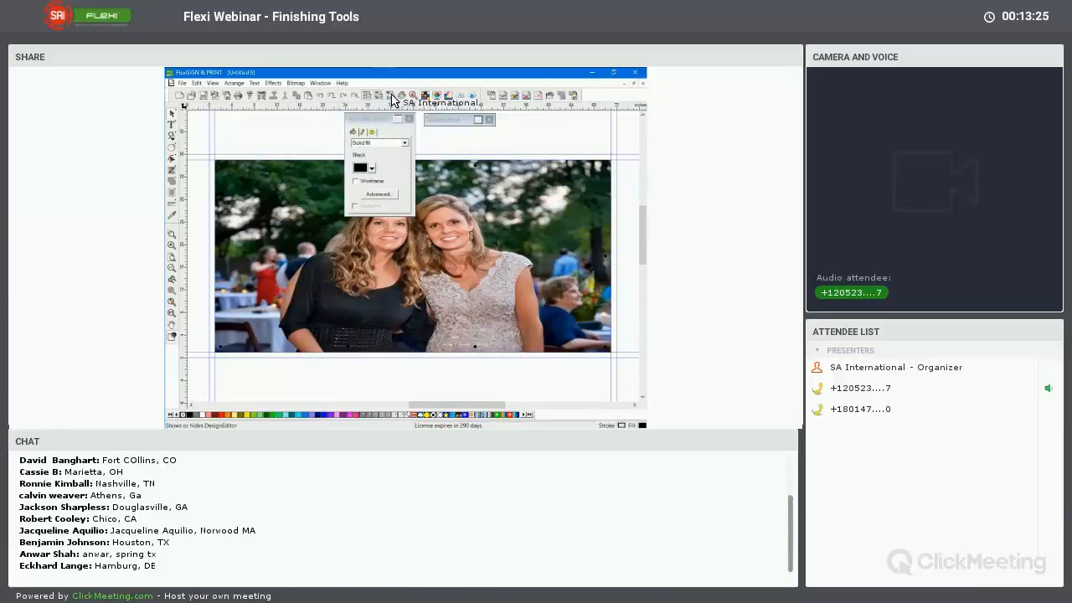
left_click_drag(460, 122, 564, 115)
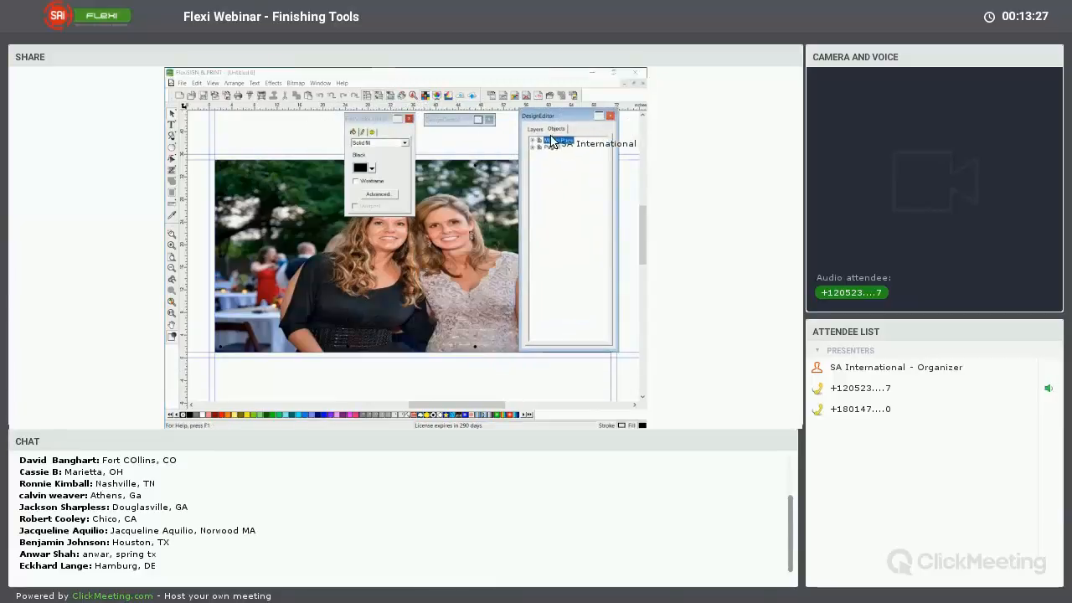
left_click(533, 148)
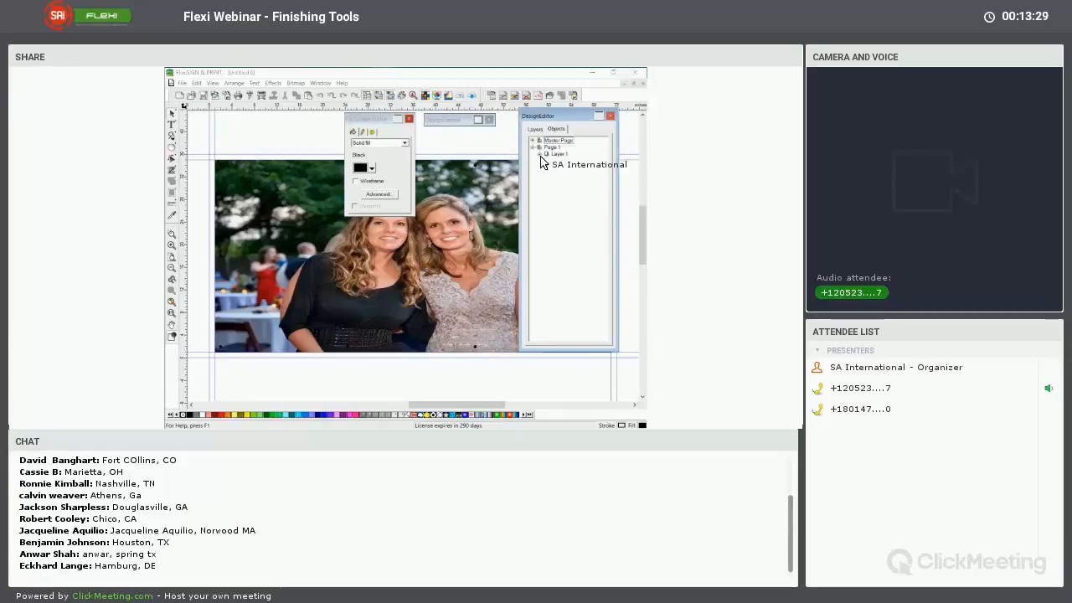
left_click(541, 155)
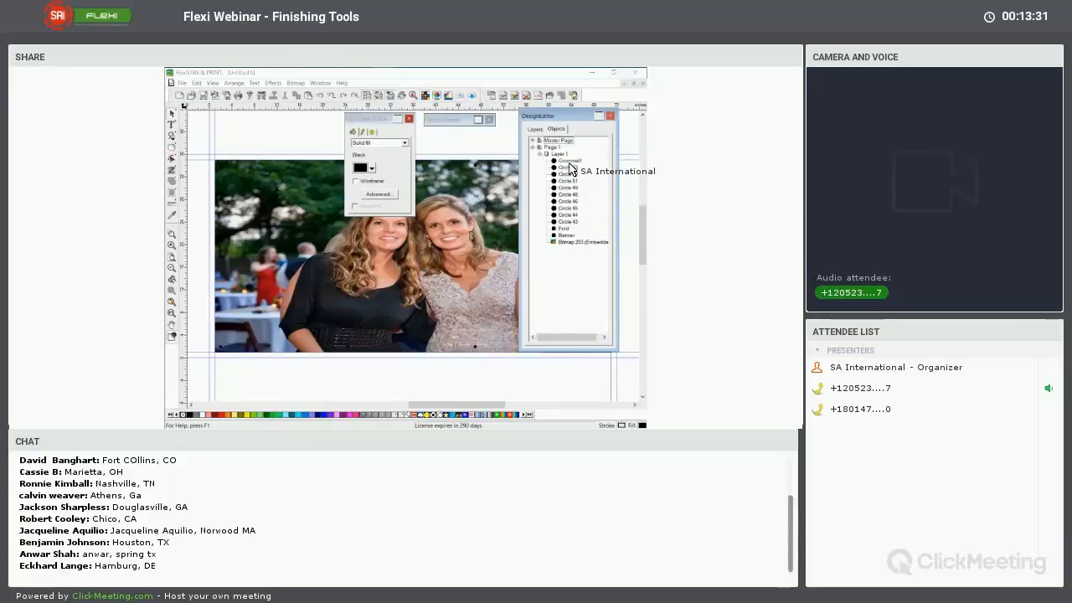
left_click(570, 162)
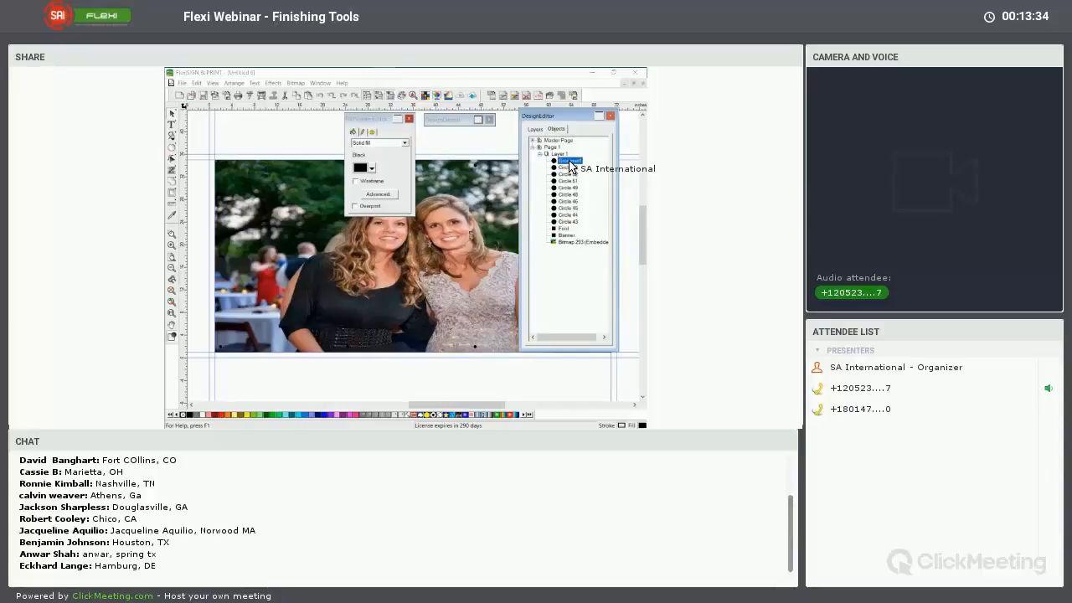
right_click(570, 163)
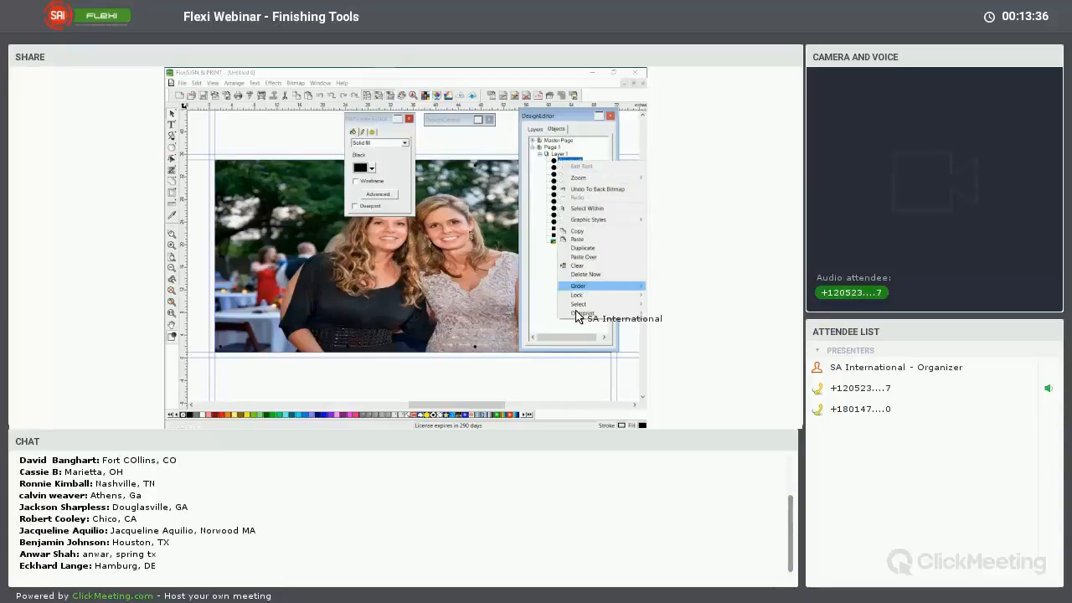
mouse_move(578, 306)
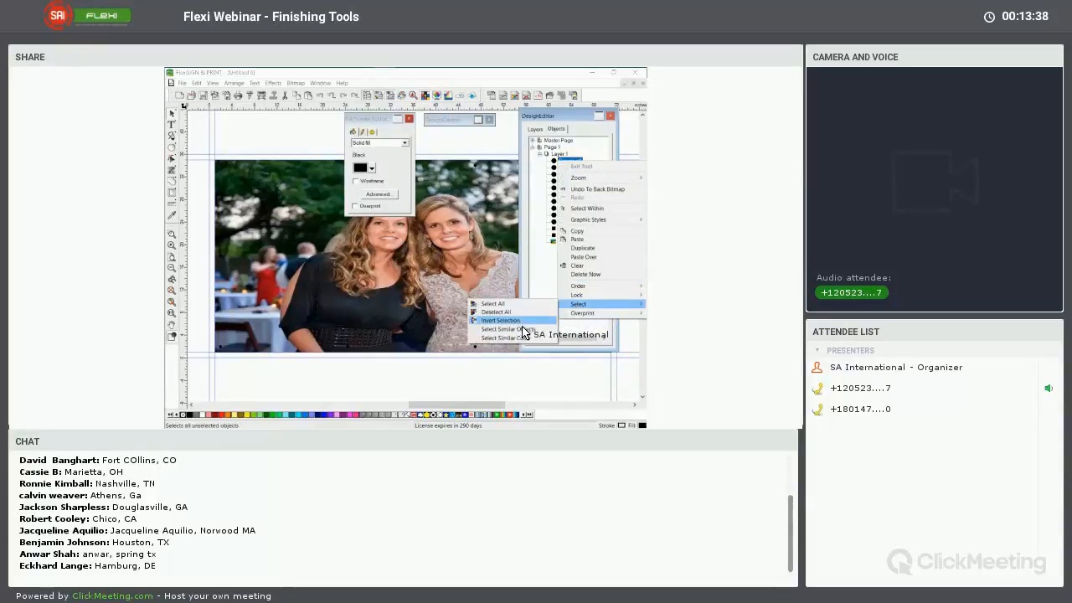
left_click(519, 329)
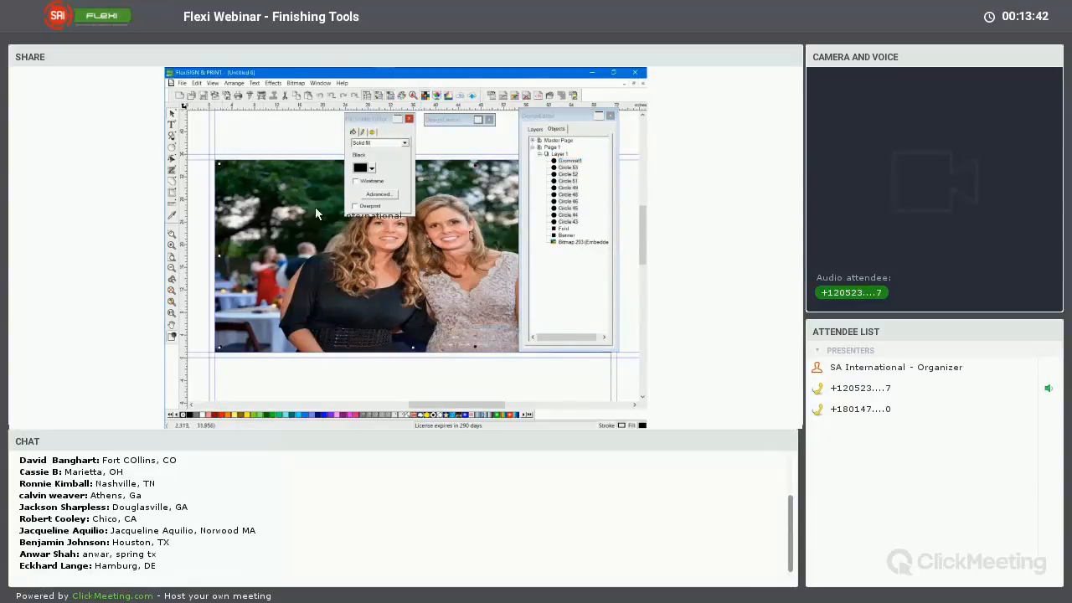
Fill the selected grommets with White, deselect them and collapse the DesignEditor
left_click(373, 169)
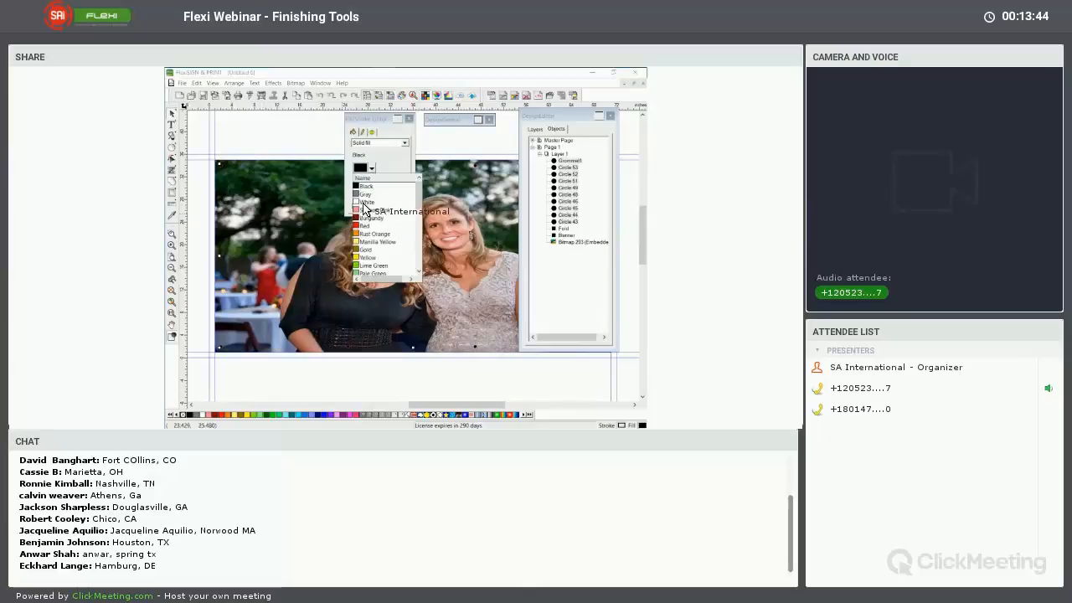
left_click(370, 209)
left_click(447, 141)
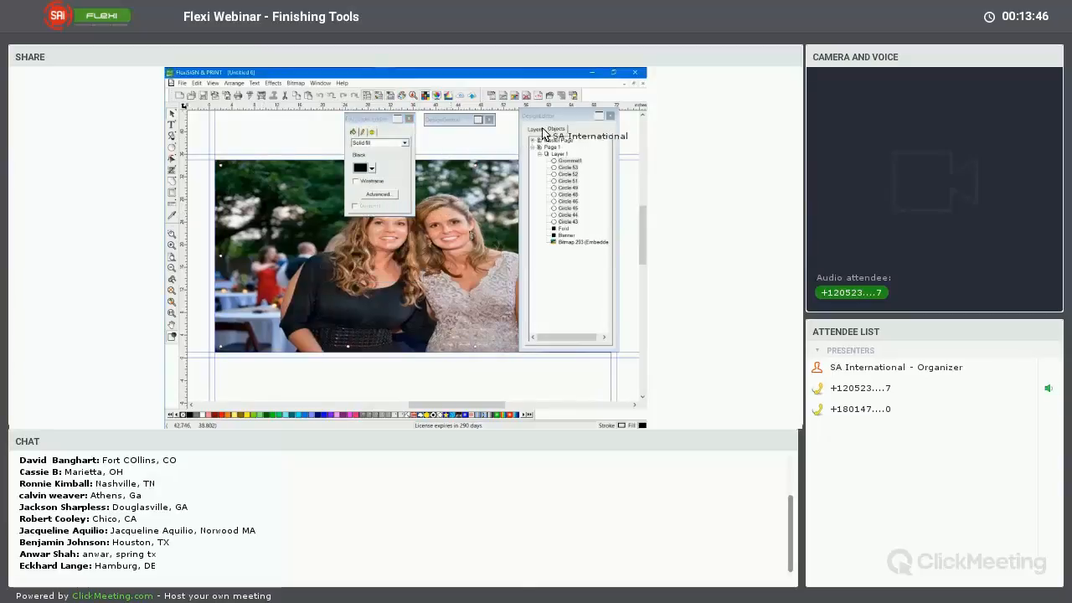
left_click(599, 116)
left_click_drag(559, 164, 542, 142)
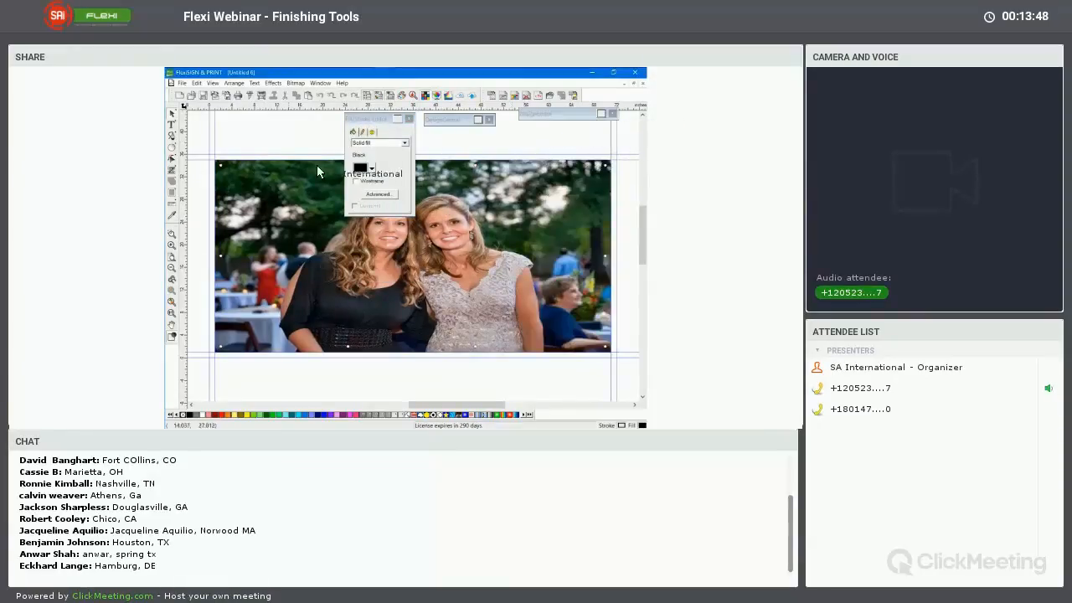
left_click_drag(389, 318, 346, 376)
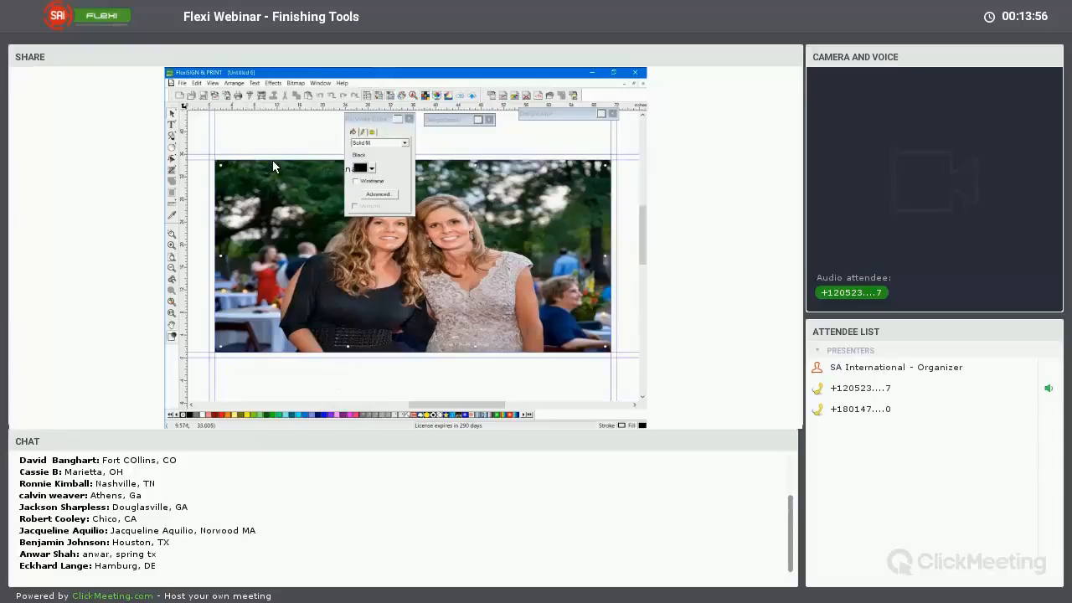
left_click_drag(272, 164, 295, 203)
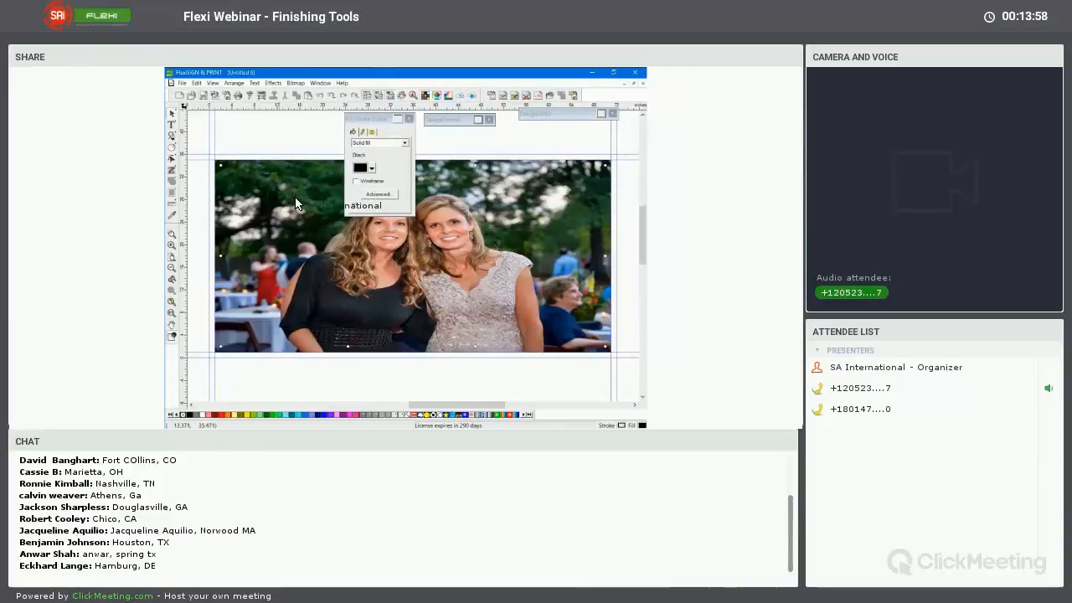
Copy the photo and use Paste Over to place a duplicate exactly on top of it
left_click(295, 200)
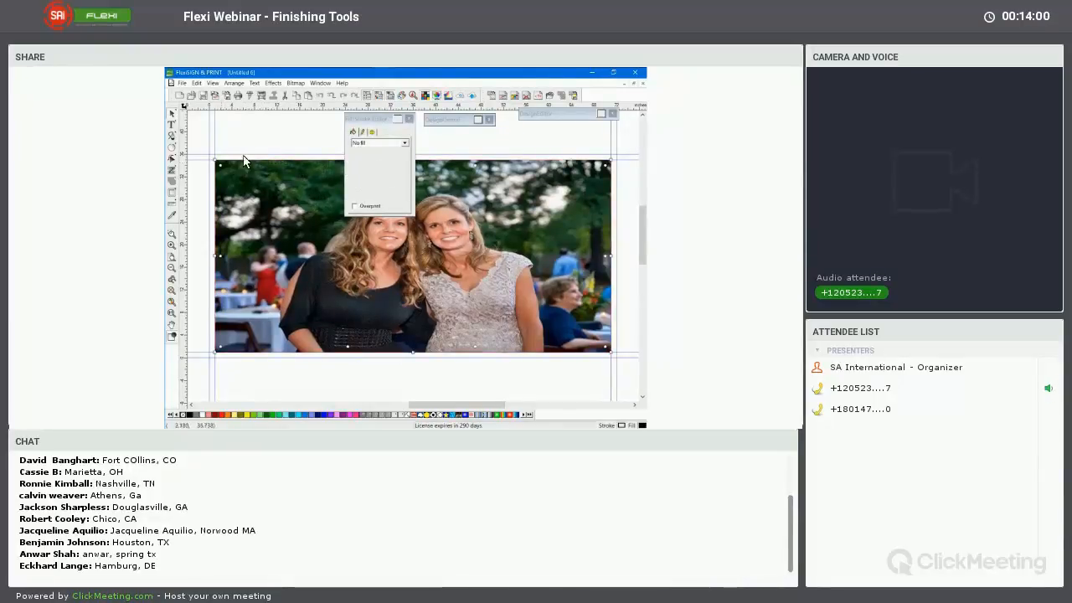
left_click_drag(243, 161, 290, 192)
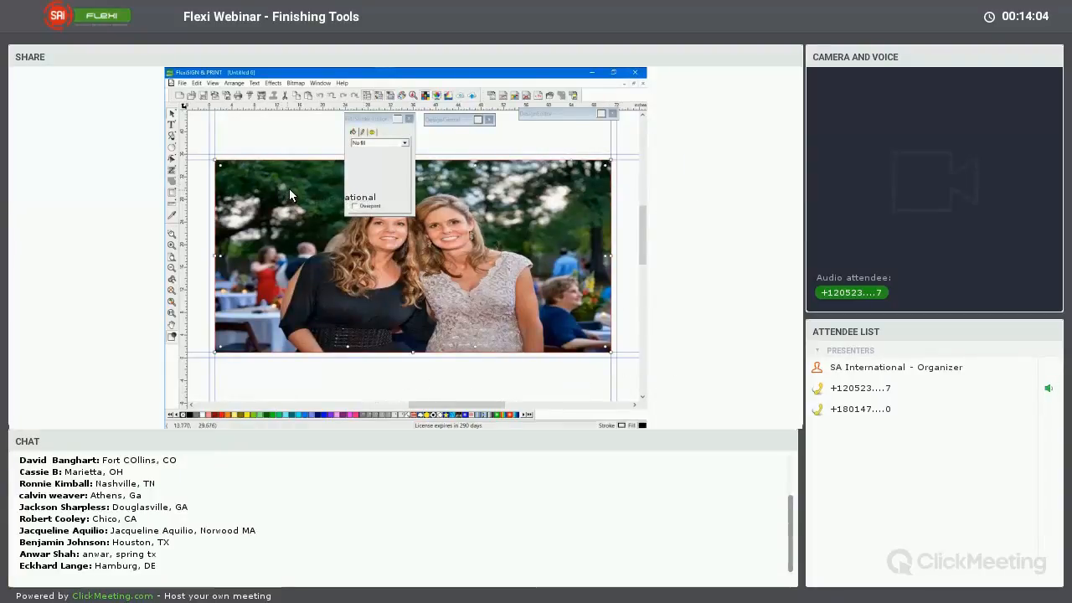
right_click(289, 188)
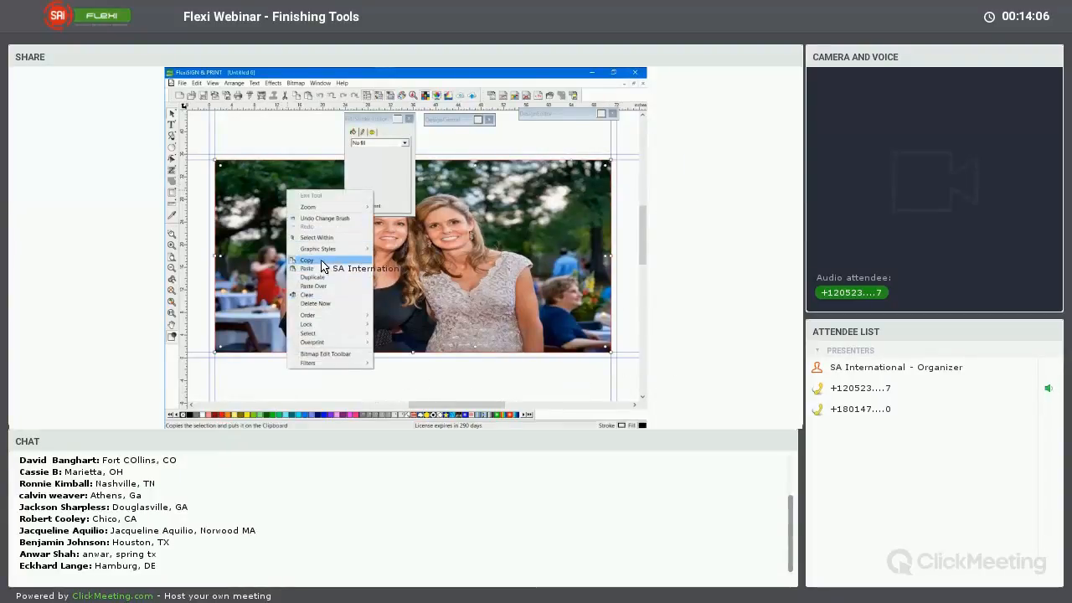
left_click(322, 262)
right_click(298, 226)
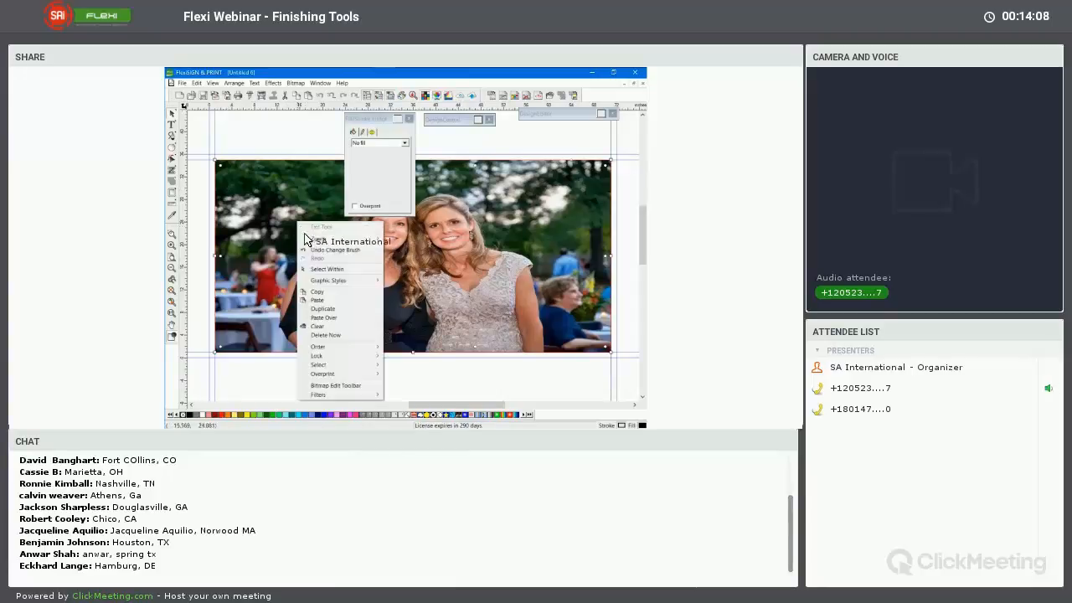
left_click(334, 319)
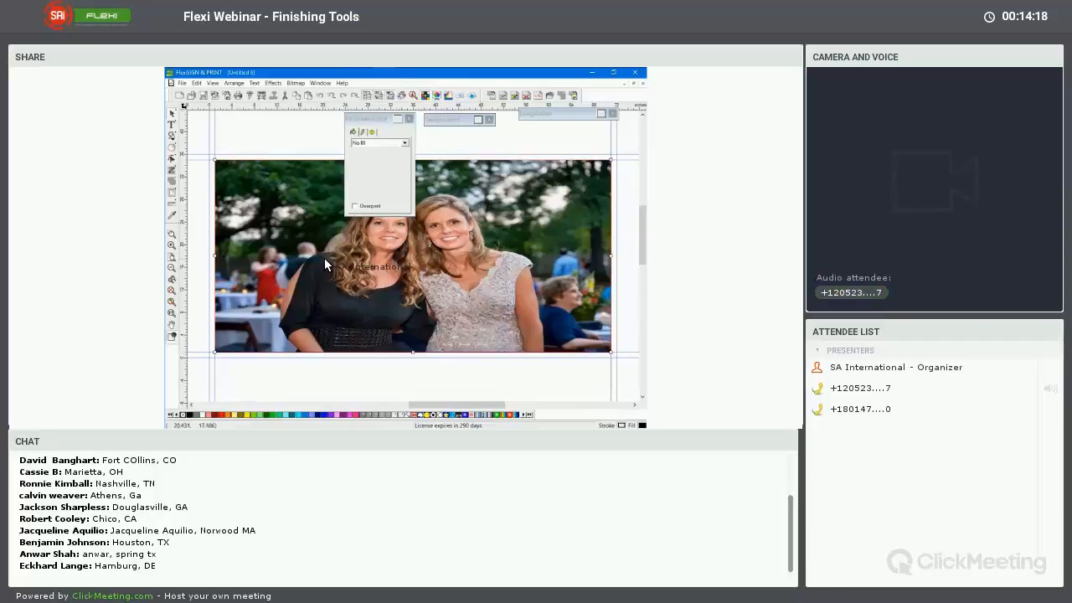
Apply a Blur filter with a 100% amount and an increased radius to the pasted photo copy
left_click(293, 84)
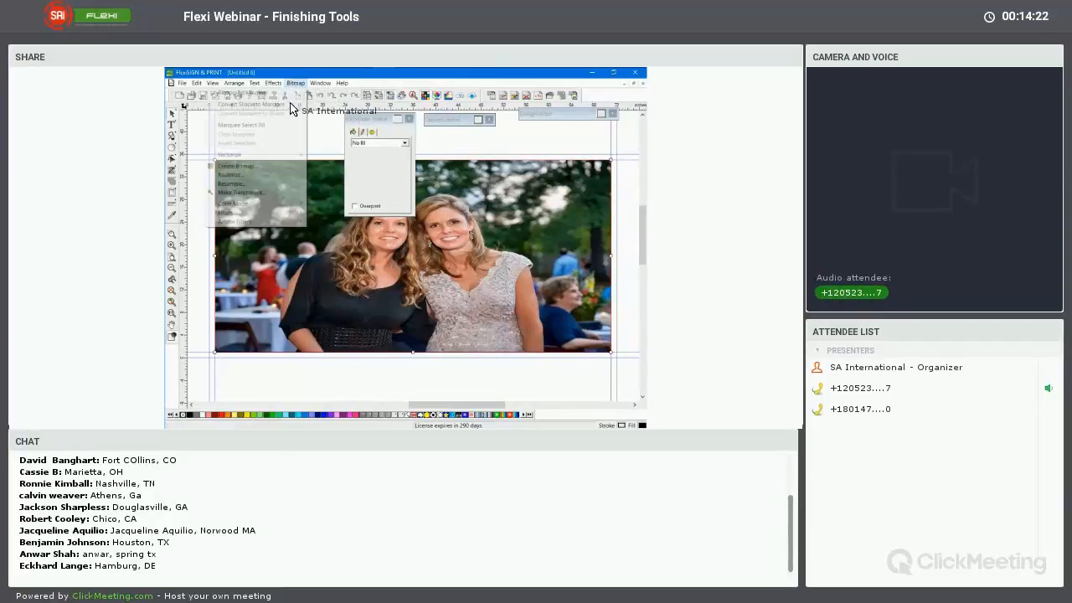
mouse_move(294, 213)
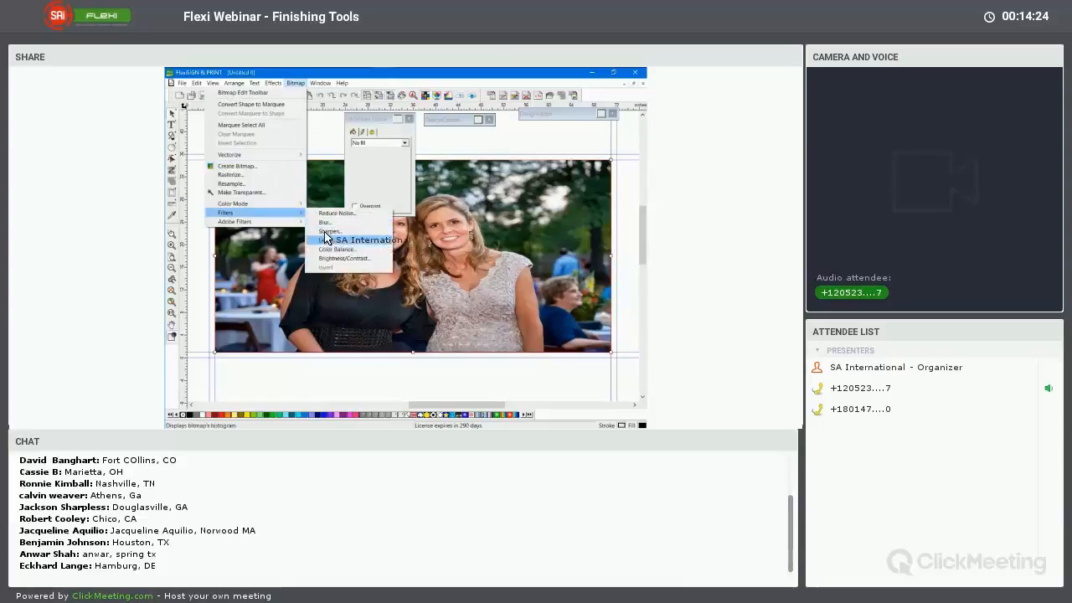
left_click(327, 223)
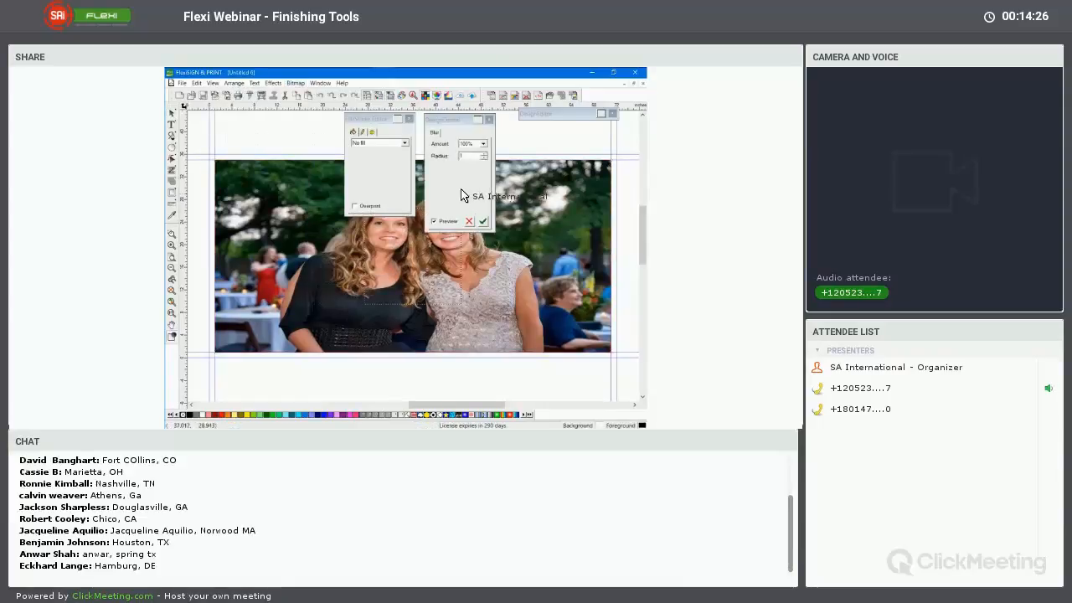
left_click(483, 155)
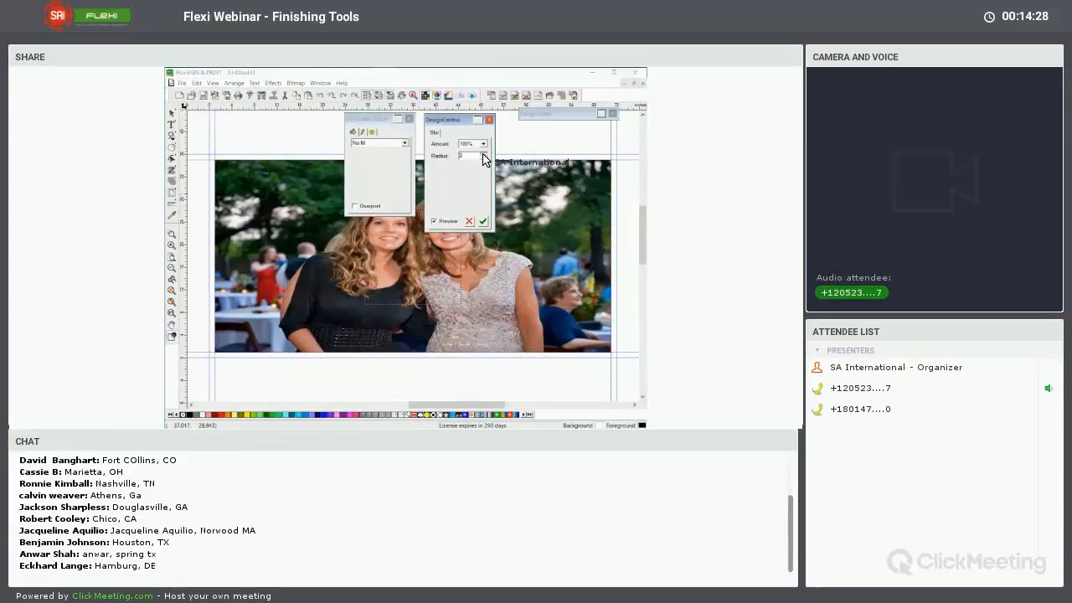
left_click(484, 155)
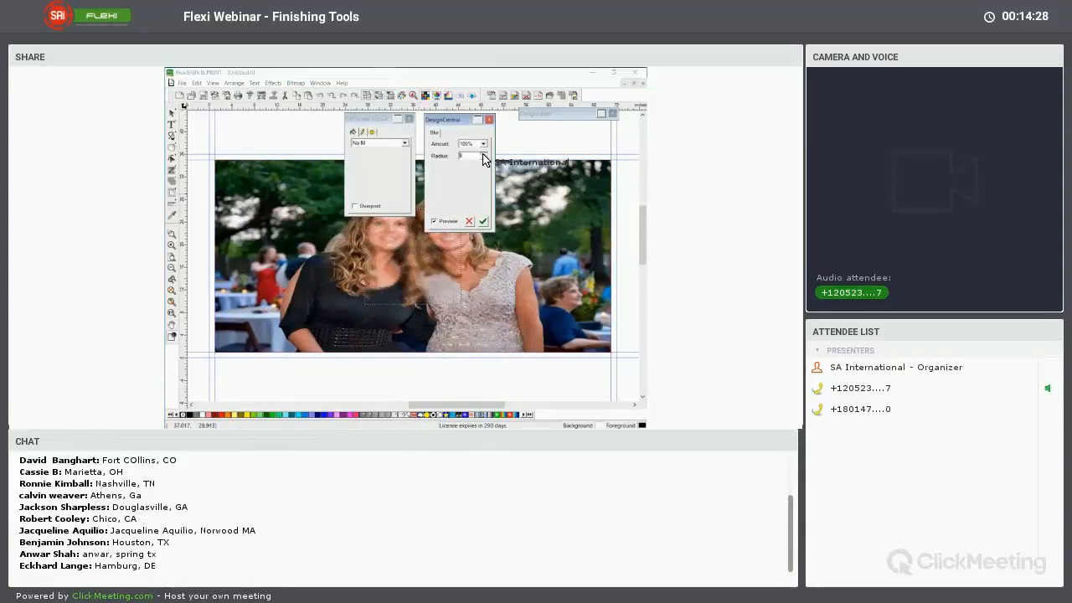
left_click(483, 222)
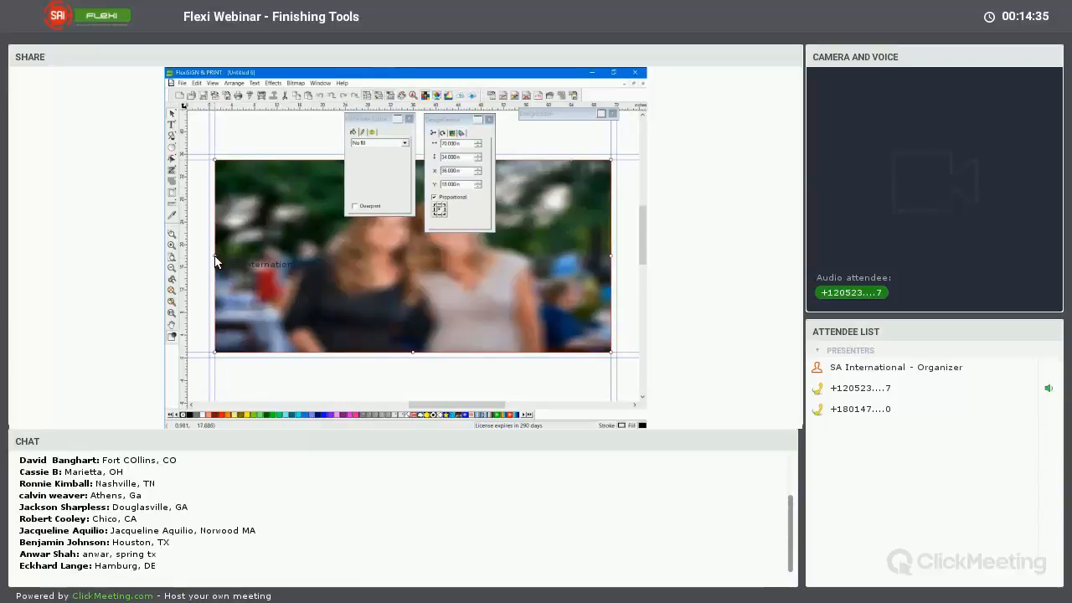
Stretch the blurred photo copy on all four sides to the outer guides, making it 72 by 36 in
left_click_drag(212, 262, 209, 256)
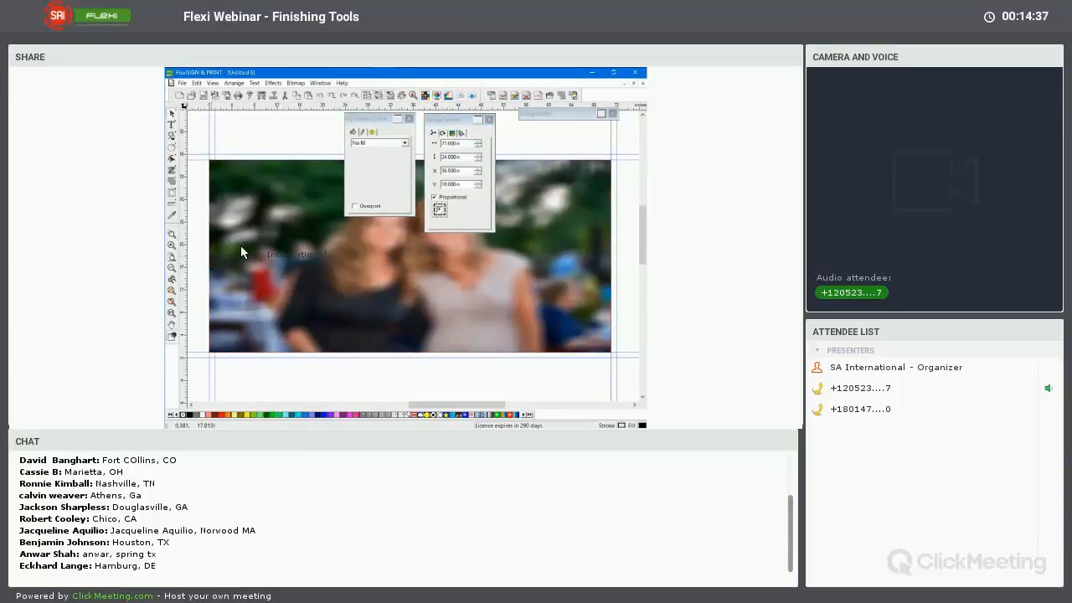
left_click(410, 359)
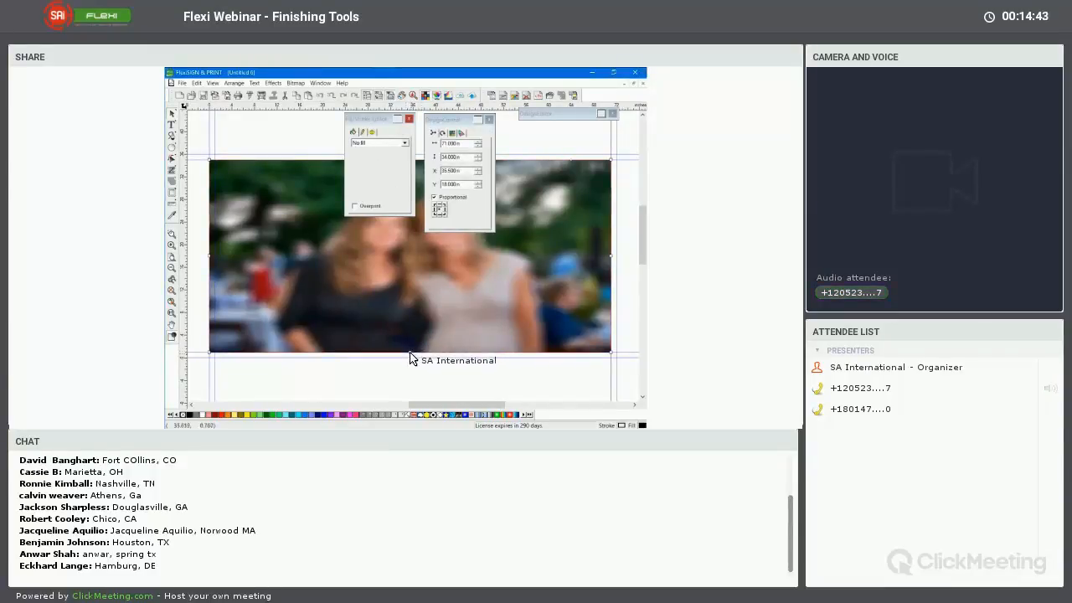
left_click_drag(409, 359, 410, 365)
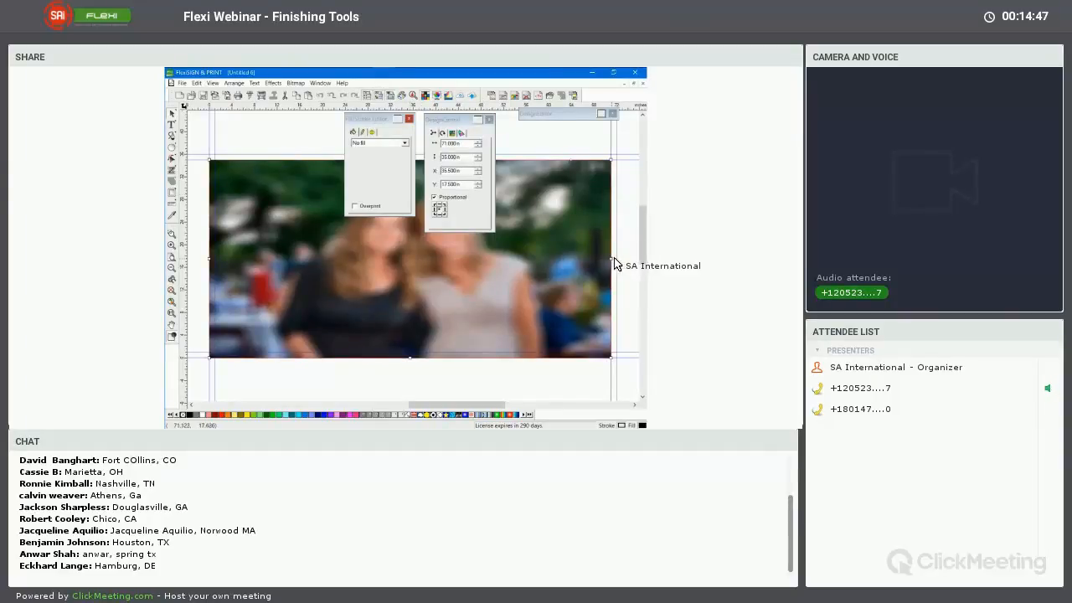
left_click_drag(616, 264, 618, 263)
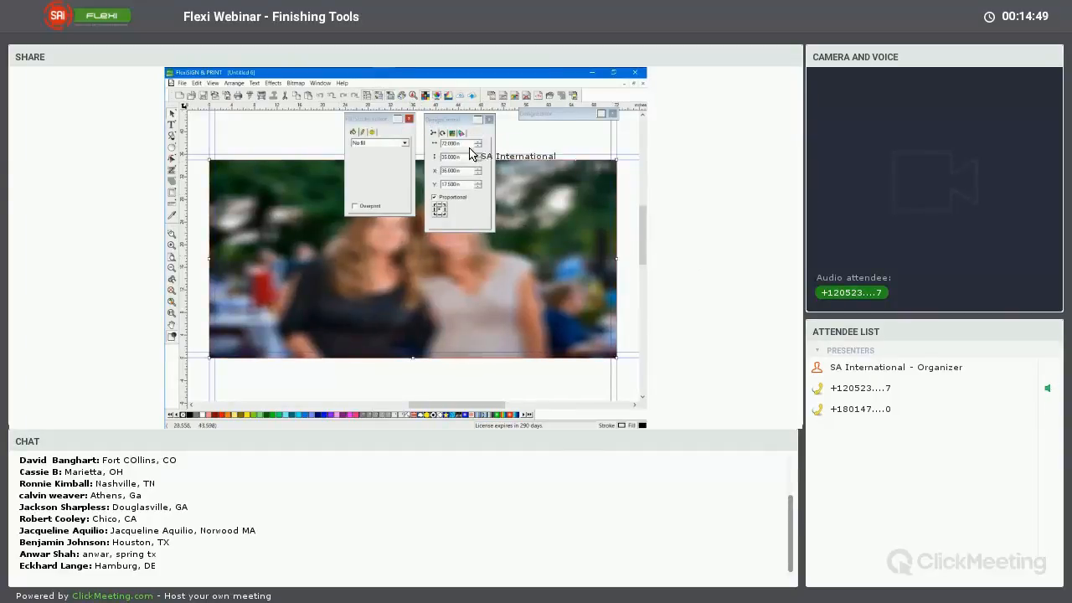
left_click_drag(370, 118, 565, 144)
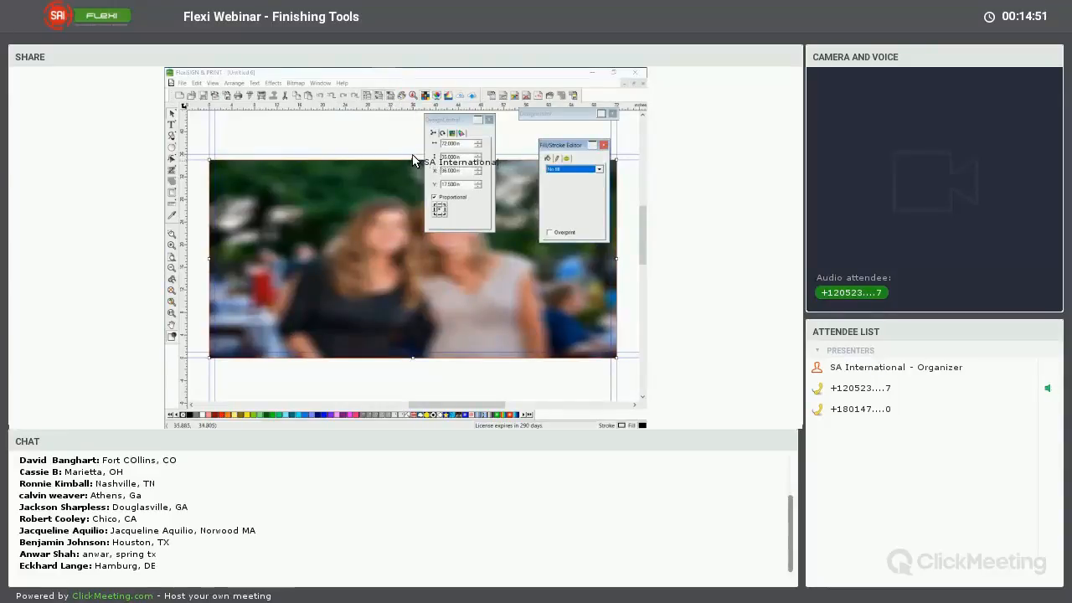
left_click_drag(412, 160, 411, 154)
Send the blurred copy to the back, behind the sharp photo and grommets, and deselect it with DesignCentral collapsed
right_click(326, 206)
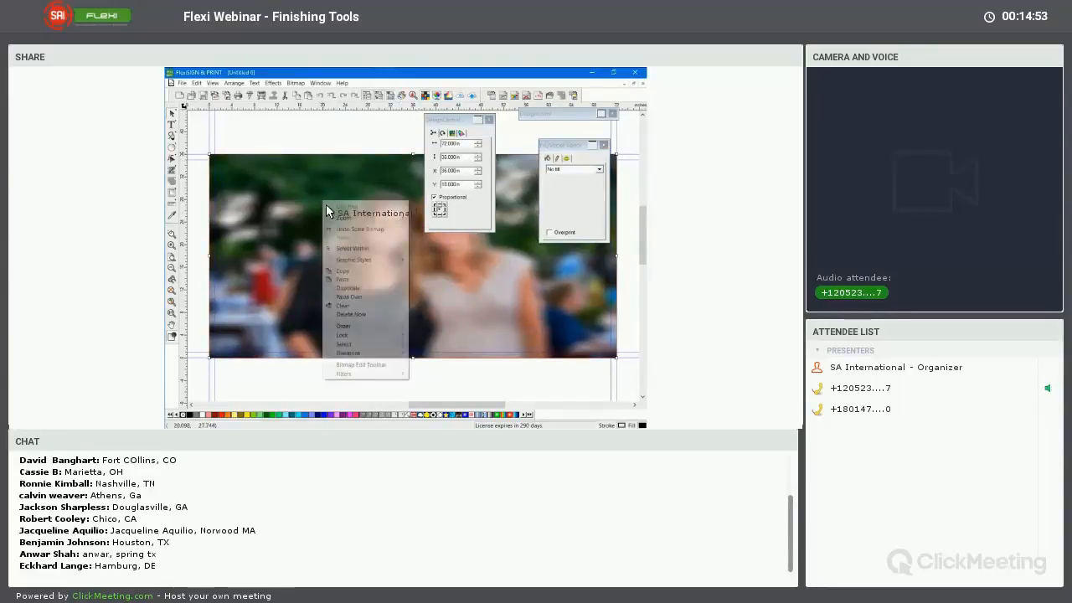
mouse_move(387, 332)
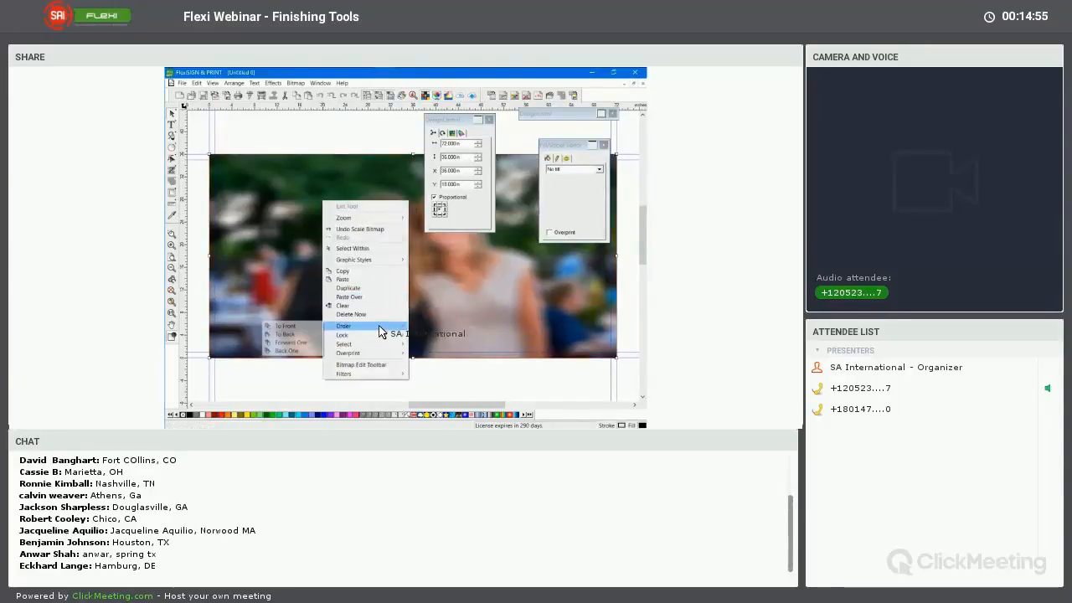
left_click(314, 333)
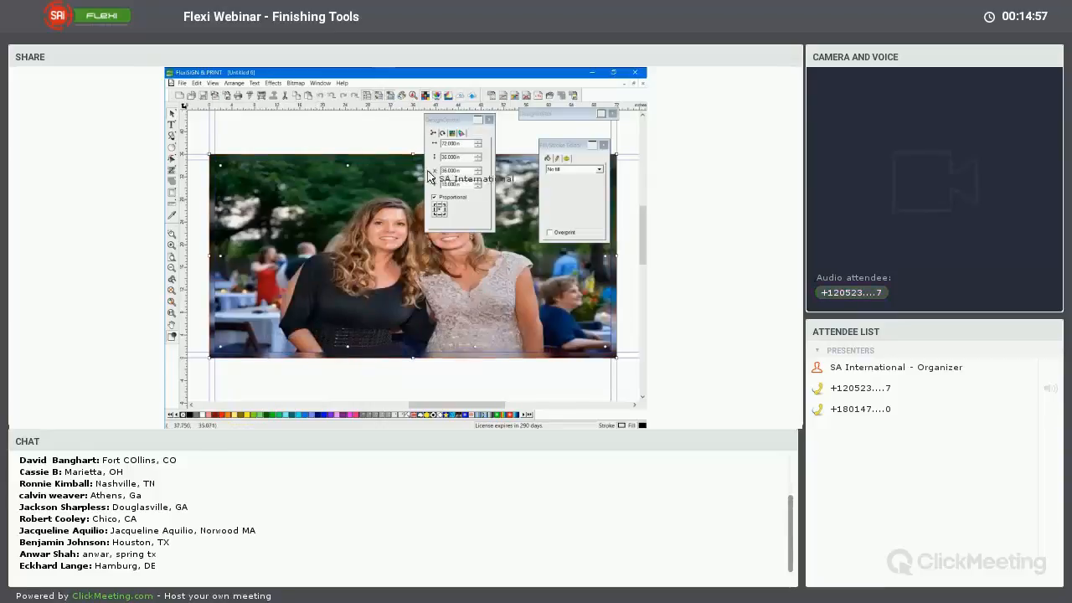
left_click_drag(428, 176, 388, 139)
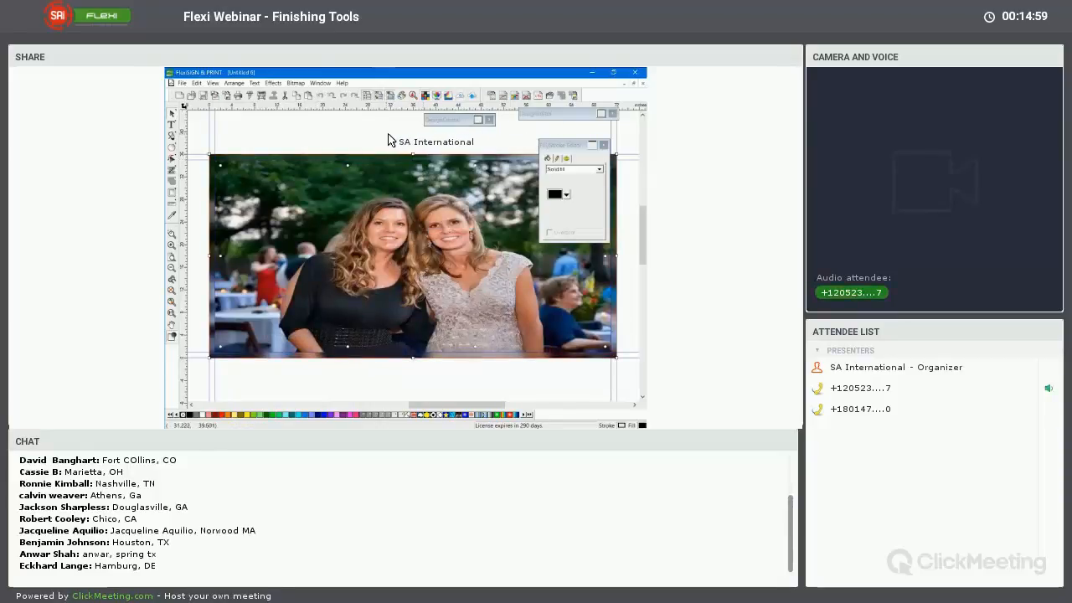
left_click(388, 135)
mouse_move(573, 146)
left_mouse_down()
mouse_move(342, 129)
mouse_move(339, 138)
left_mouse_up()
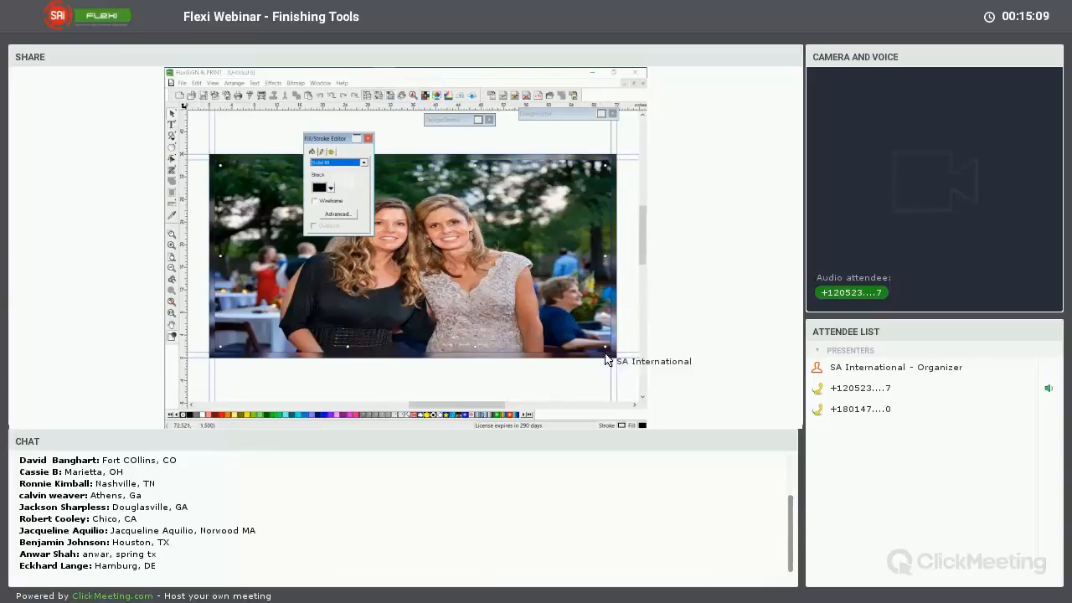
left_click(458, 385)
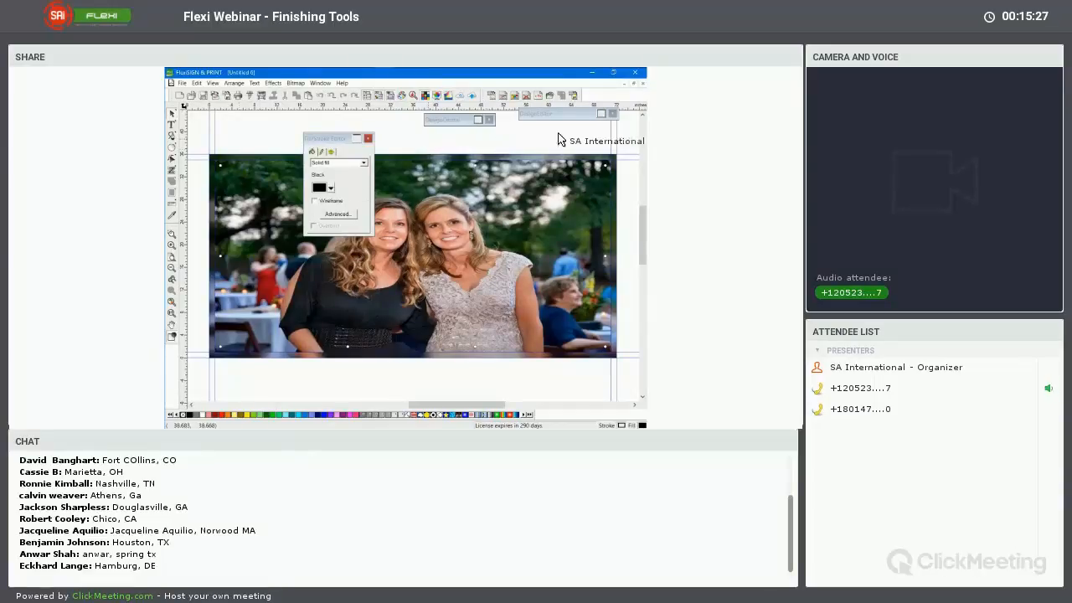
Close the finished banner document and the source photo document without saving changes
left_click(635, 73)
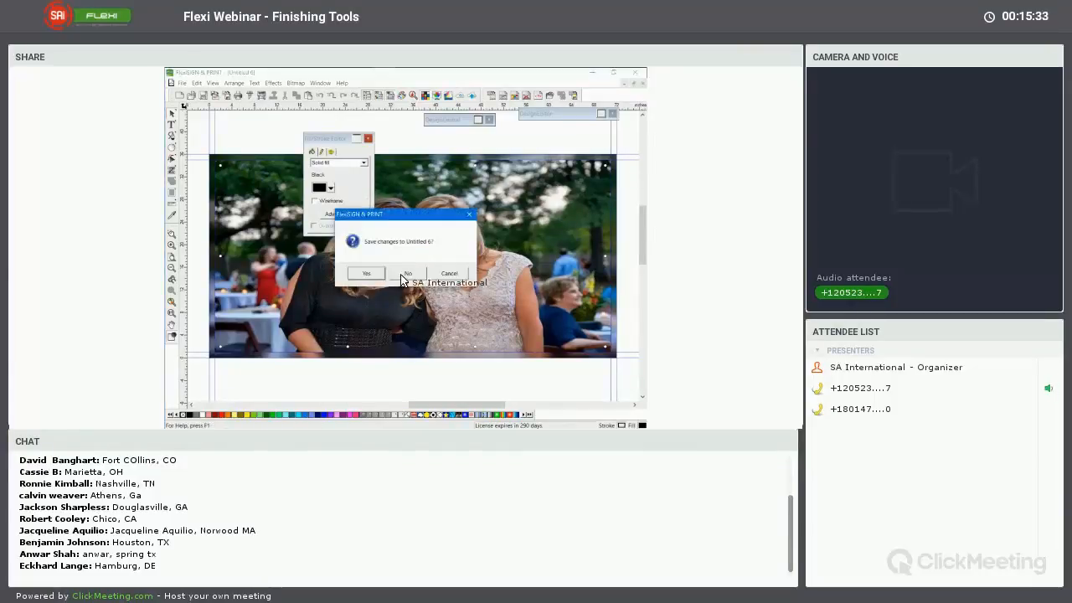
left_click(408, 277)
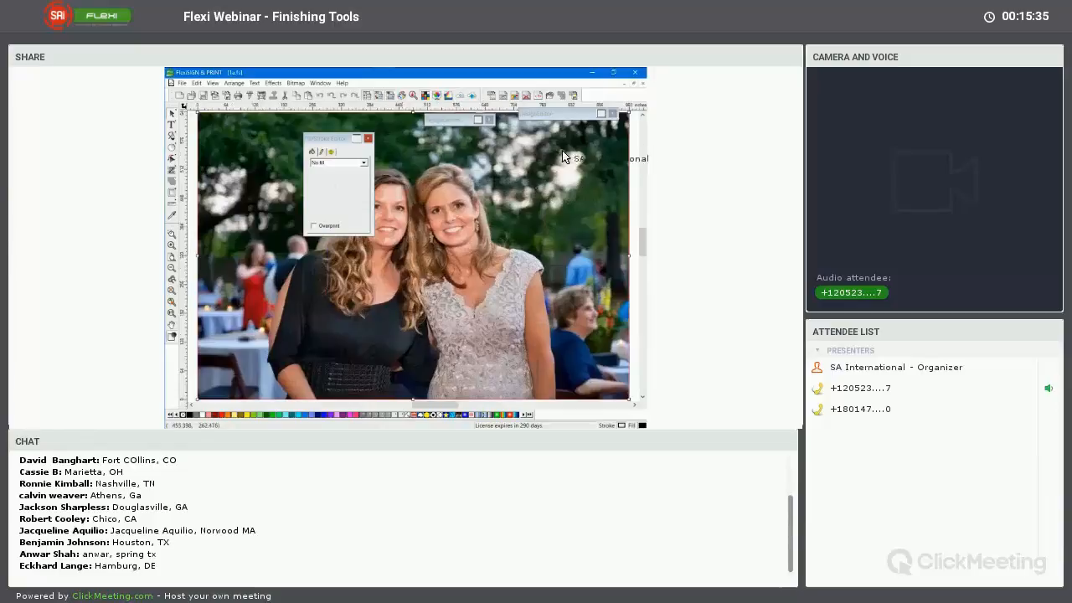
left_click(635, 73)
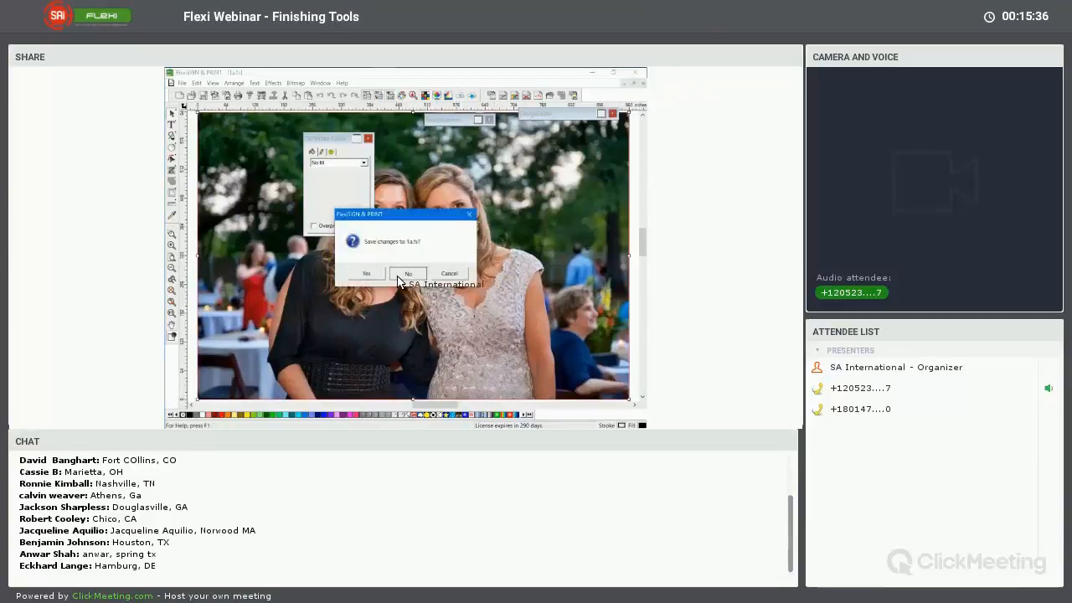
left_click(407, 277)
Place two vertical guides at about 6 and 31 in and two horizontal guides to frame a banner rectangle on the blank page
left_click_drag(327, 139, 521, 184)
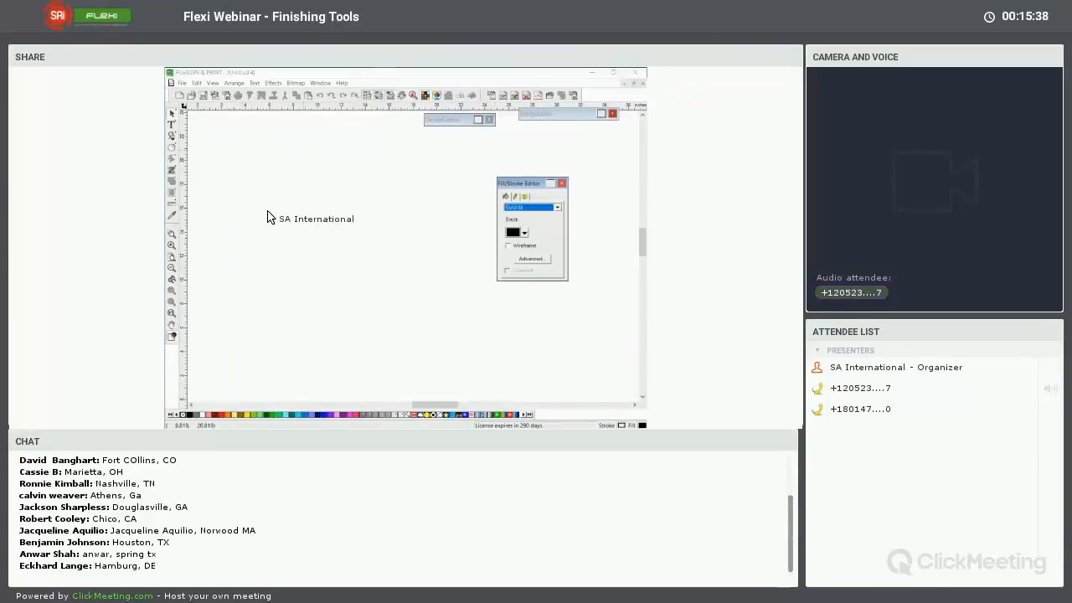
left_click_drag(186, 157, 268, 189)
left_click_drag(185, 258, 569, 250)
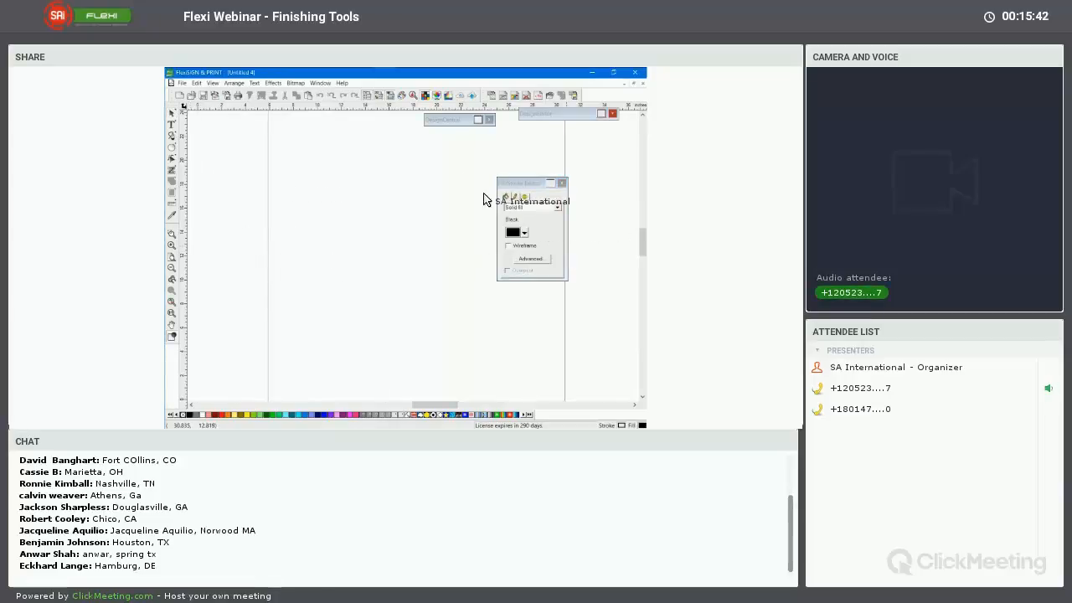
left_click_drag(340, 108, 299, 172)
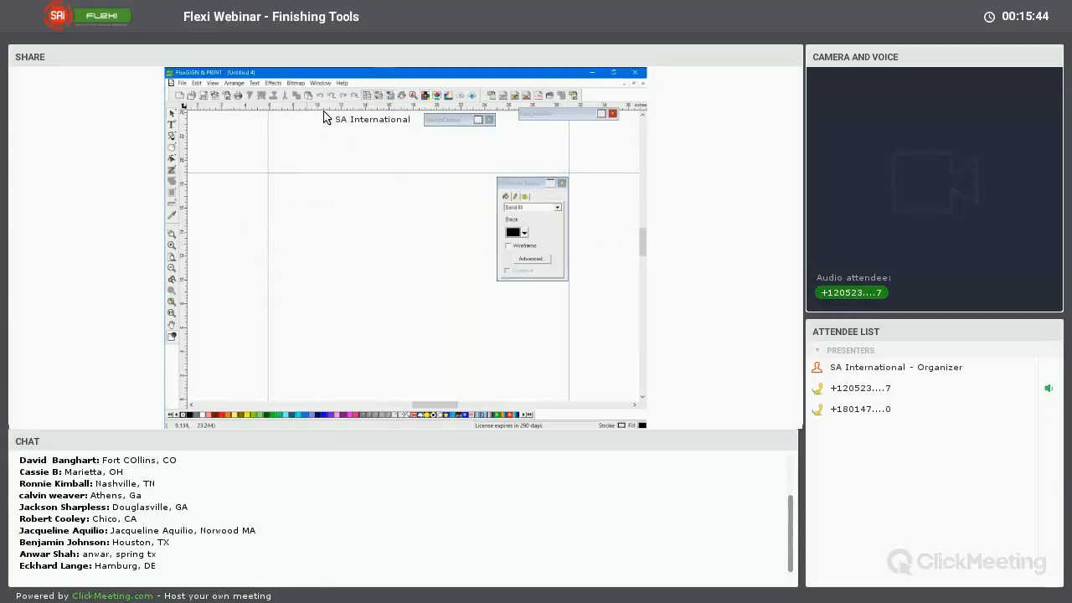
left_click_drag(327, 108, 339, 267)
left_click_drag(342, 323, 344, 319)
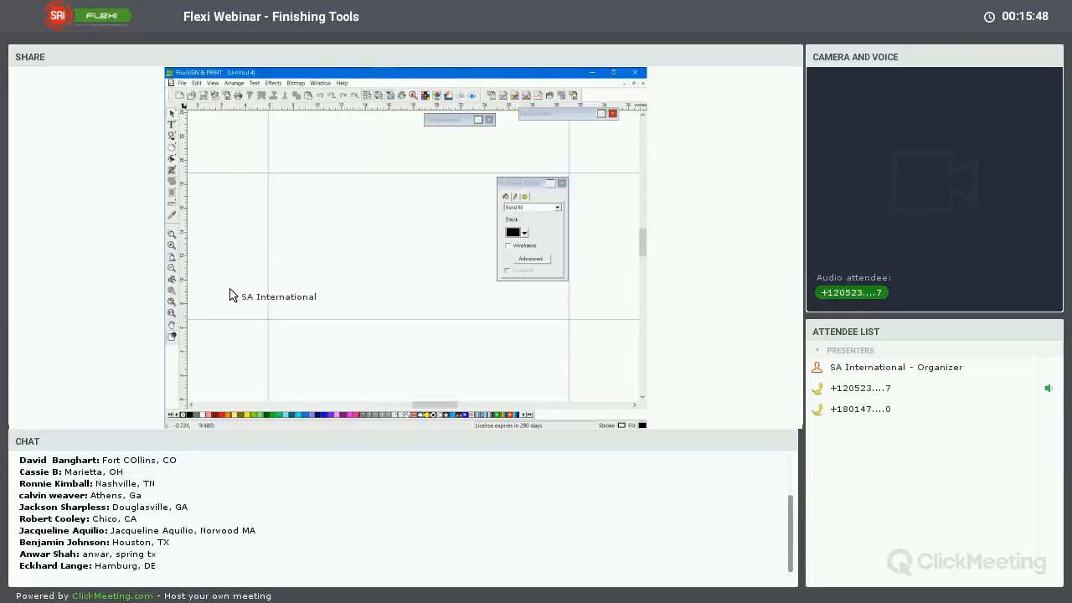
Add a second set of four guides slightly inside the outer ones and show their position values in DesignCentral
left_click_drag(233, 295, 499, 202)
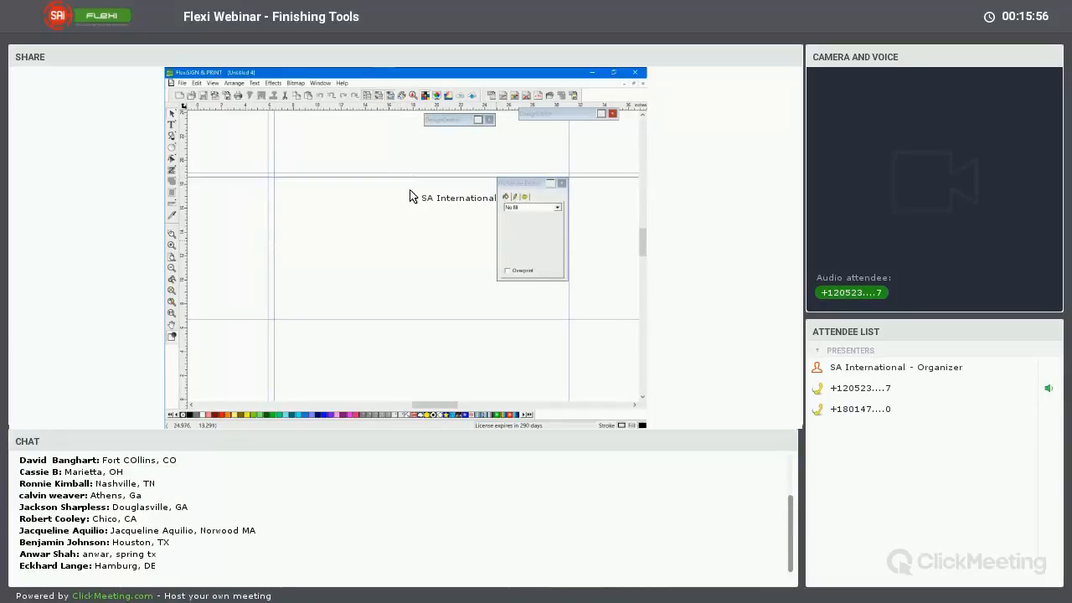
mouse_move(411, 196)
left_mouse_down()
mouse_move(369, 162)
mouse_move(370, 121)
mouse_move(374, 315)
mouse_move(500, 199)
mouse_move(232, 148)
mouse_move(194, 256)
mouse_move(430, 263)
mouse_move(564, 252)
left_mouse_up()
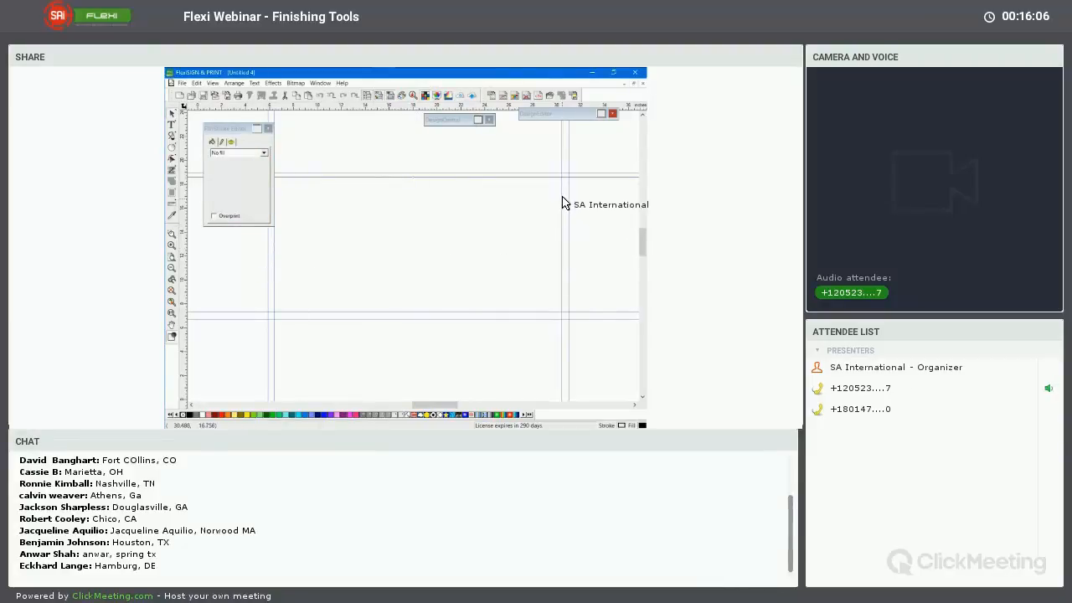
left_click(480, 122)
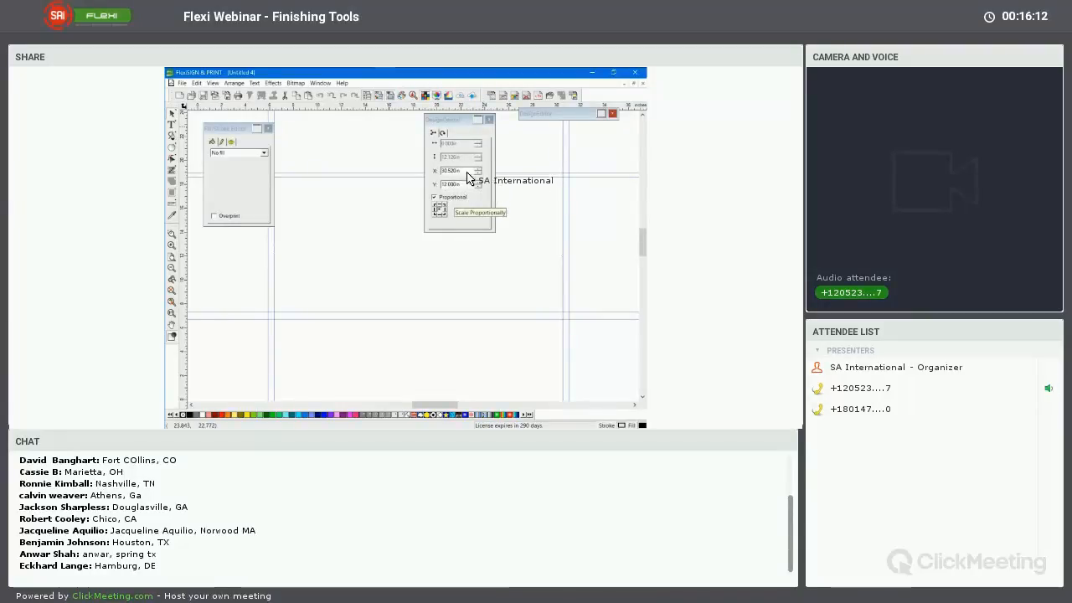
Create a 0.5 in black grommet circle and position it just inside the lower-left corner of the inner guides
left_click(479, 120)
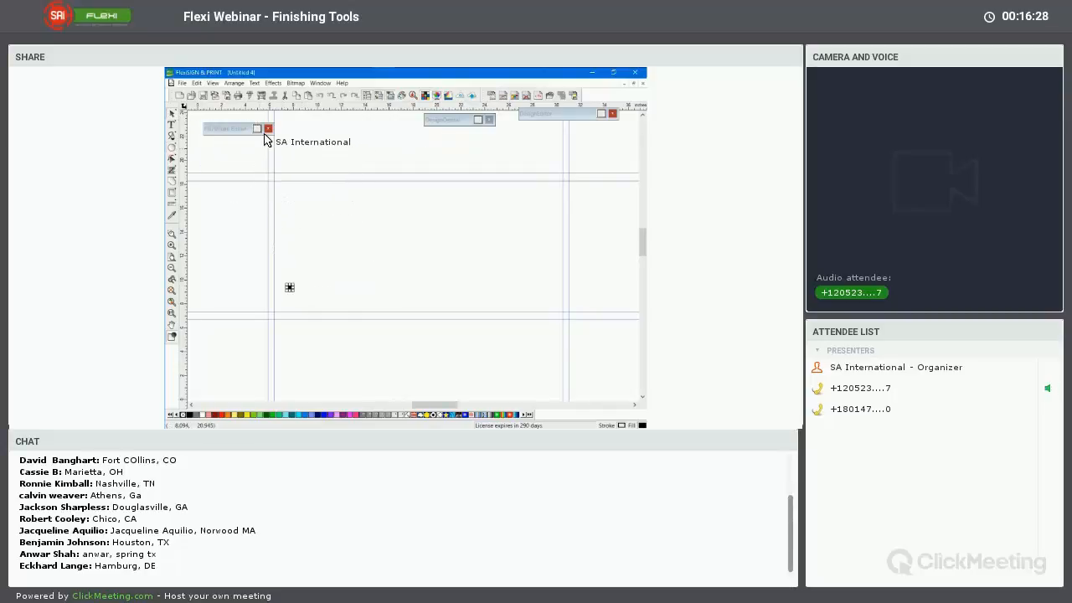
left_click(459, 119)
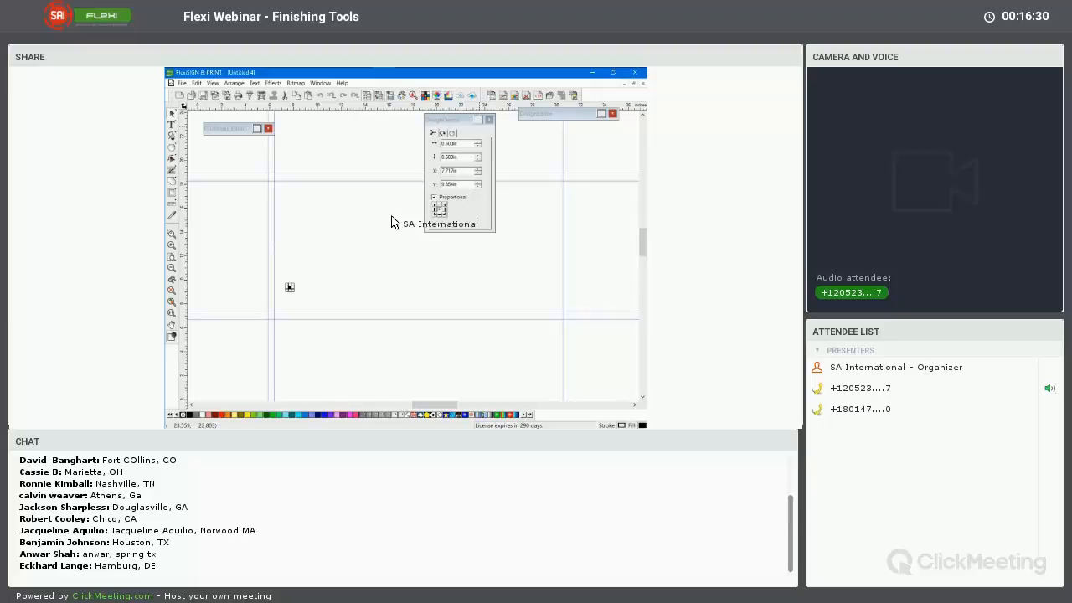
left_click(291, 290)
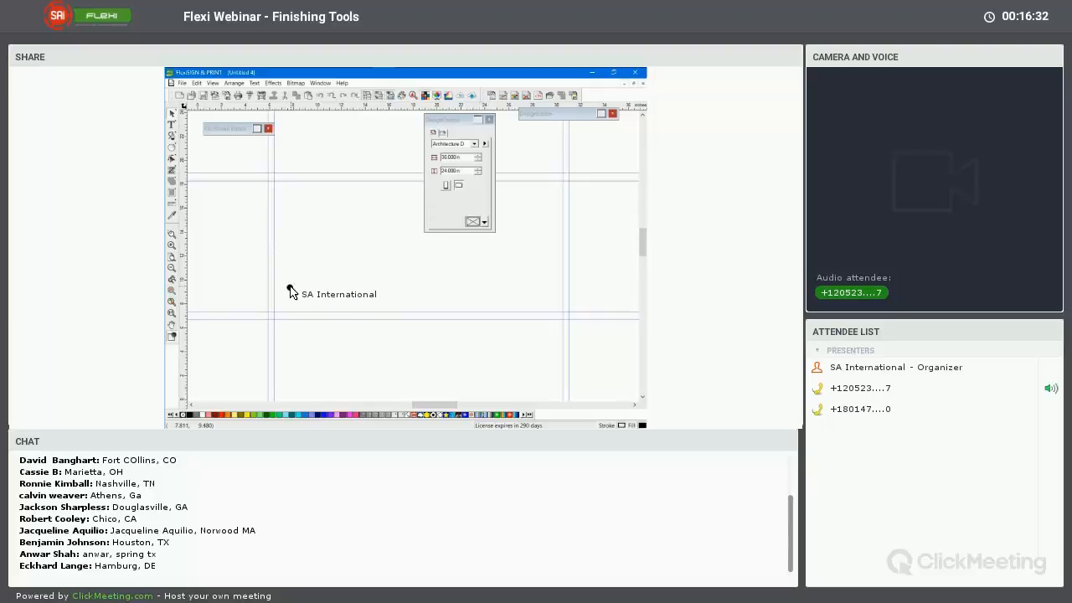
left_click(290, 289)
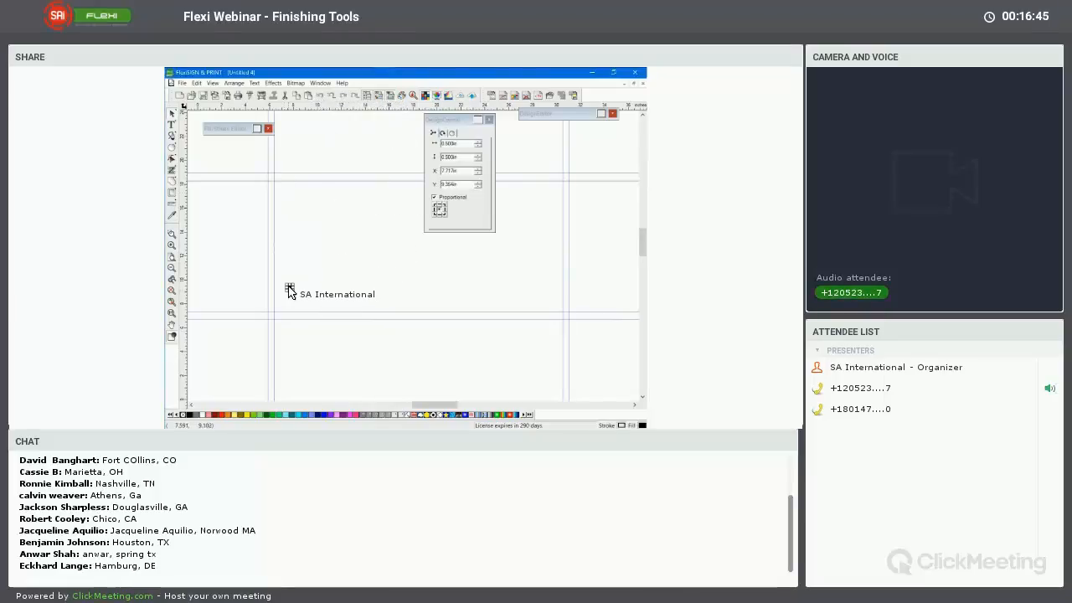
left_click_drag(287, 293, 282, 304)
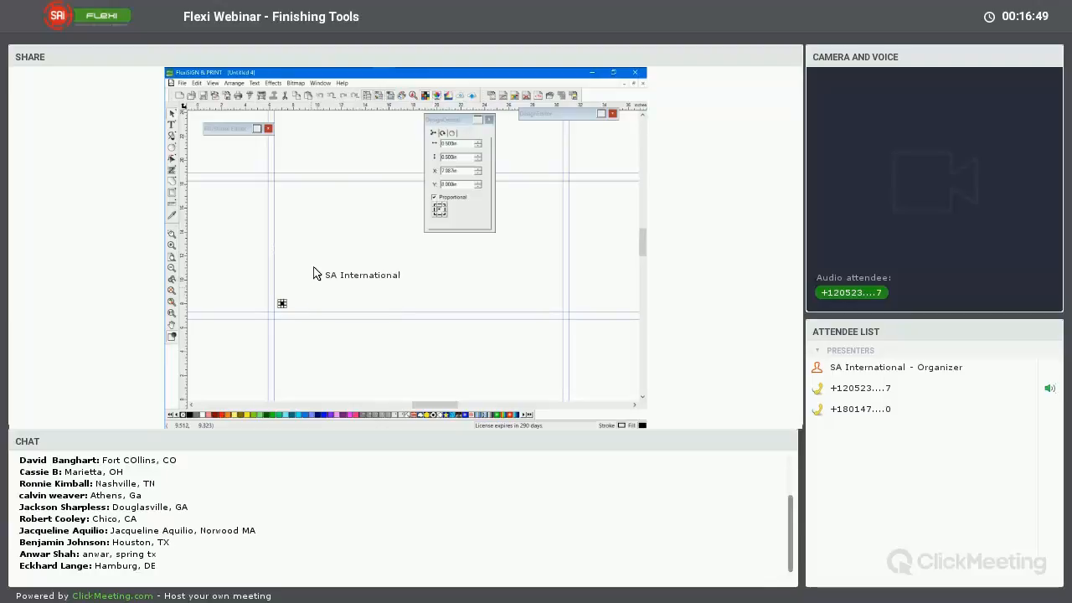
left_click(315, 262)
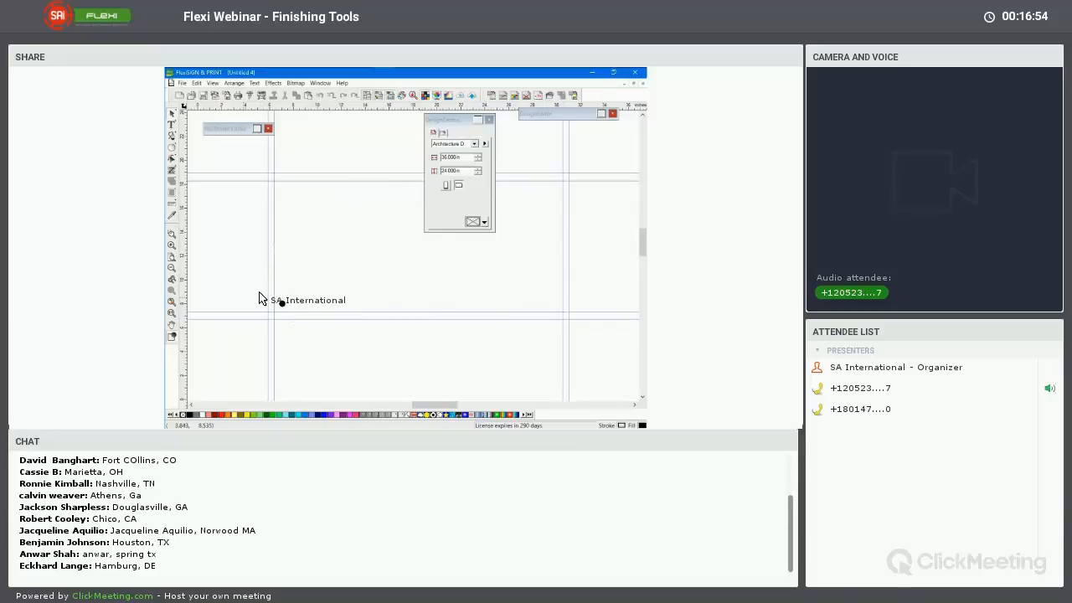
Start a Step and Repeat of the black grommet circle with 7.3 in horizontal and 4 in vertical spacing
left_click_drag(256, 283, 311, 323)
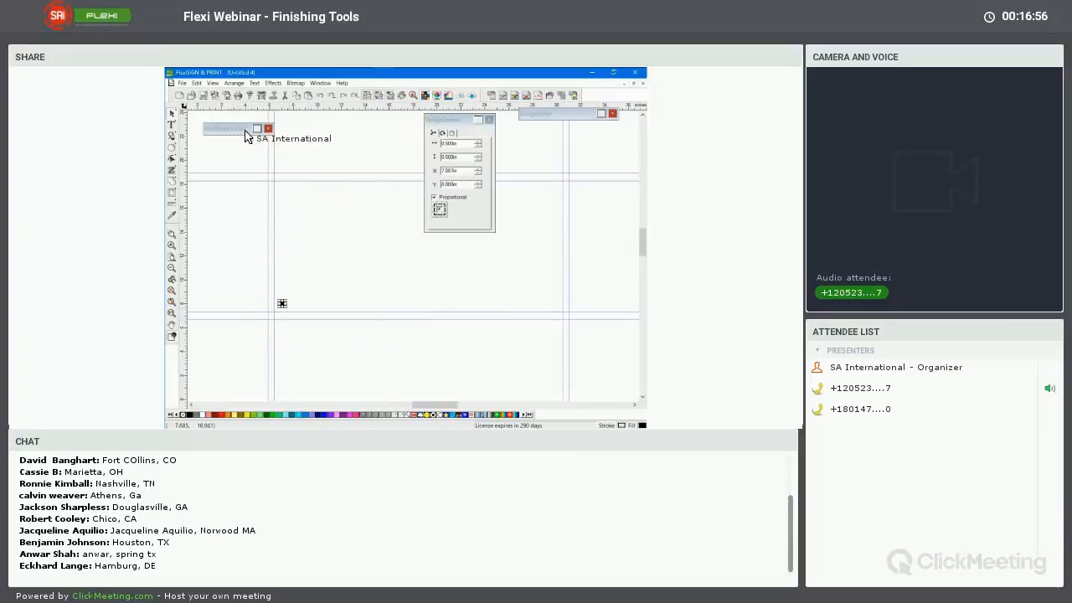
left_click(233, 85)
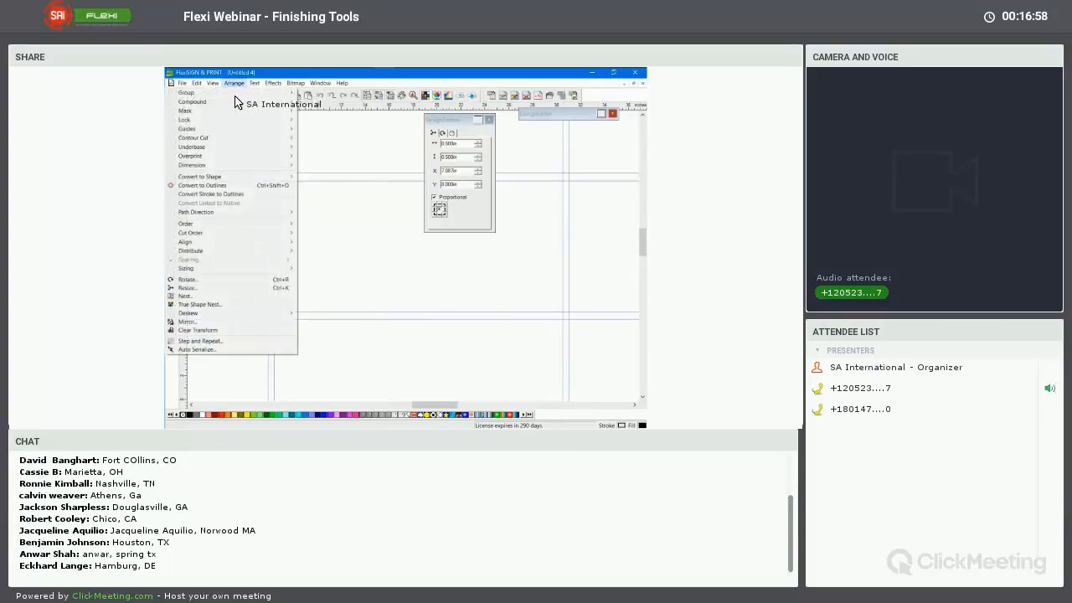
left_click(210, 343)
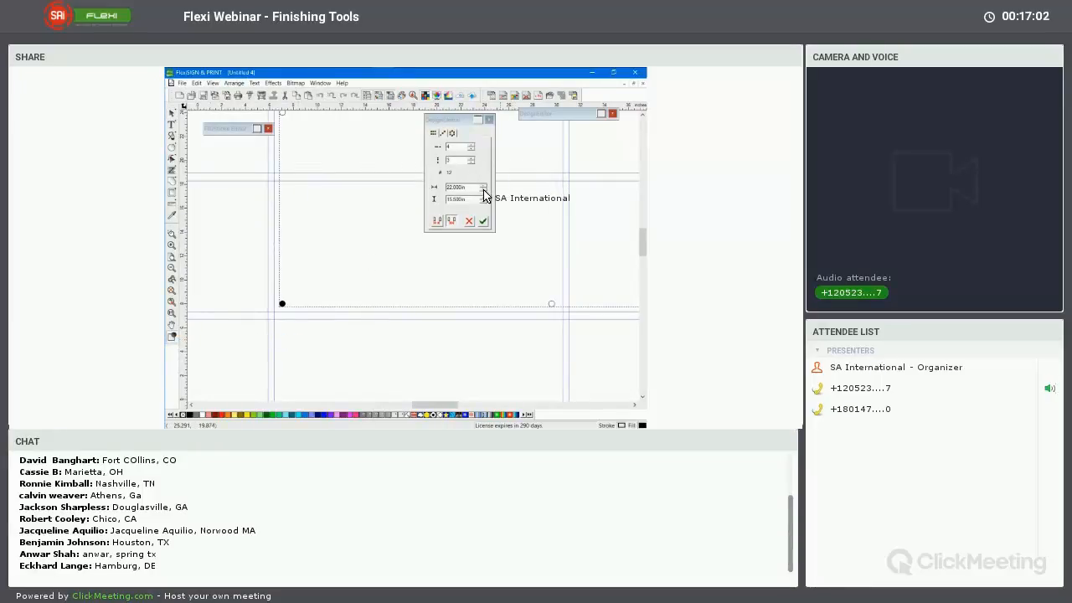
left_click(483, 191)
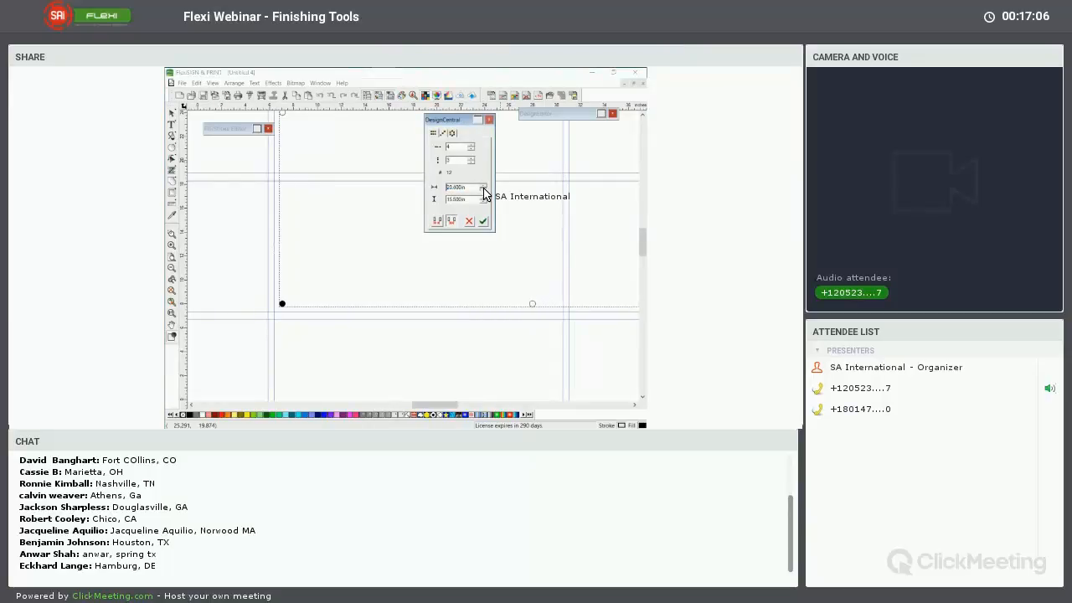
left_click(484, 191)
left_click(484, 190)
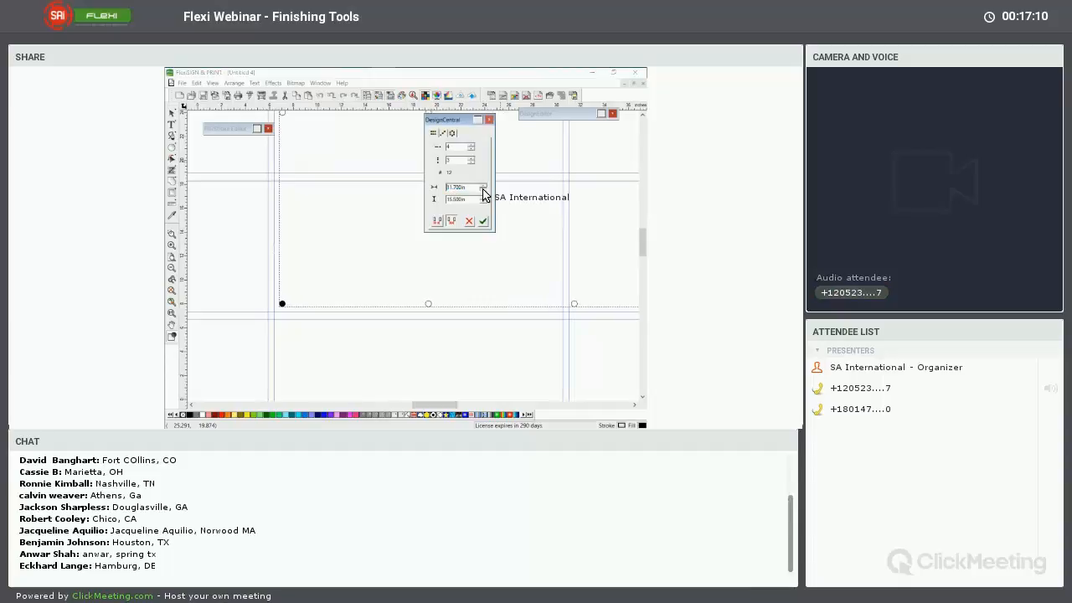
left_click(483, 191)
left_click(484, 193)
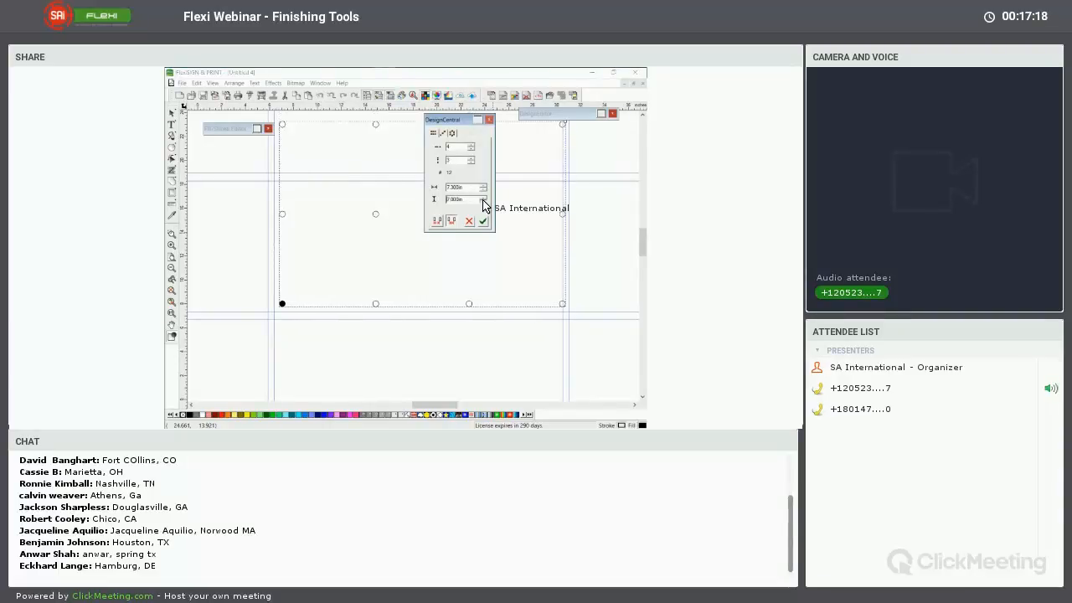
left_click(484, 202)
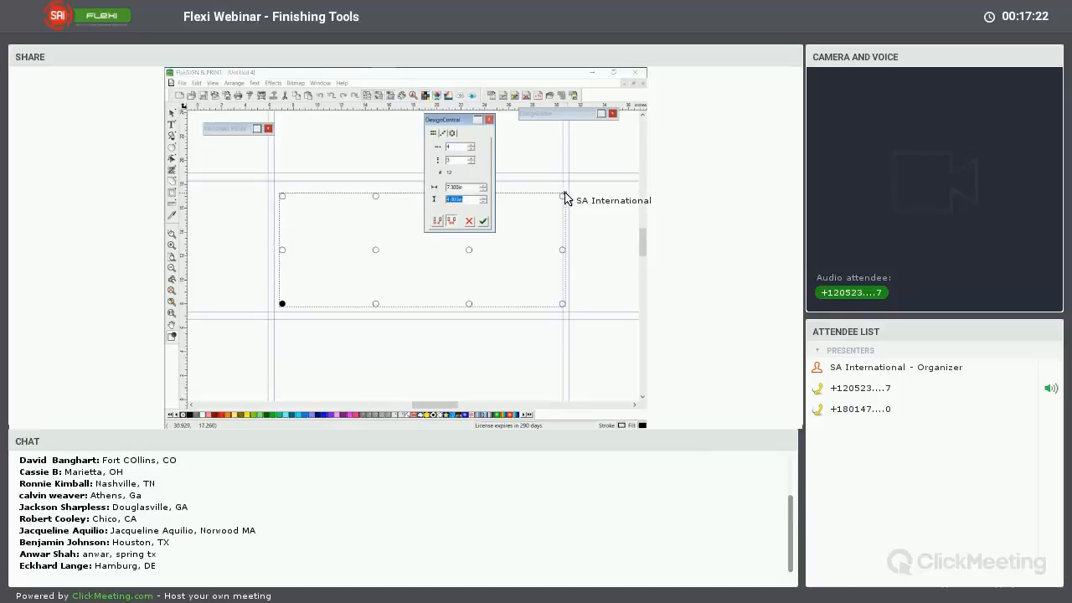
Reduce the grommet repeat to three columns by three rows, set its horizontal spacing to 10.9 in, and apply it
left_click_drag(563, 195, 549, 199)
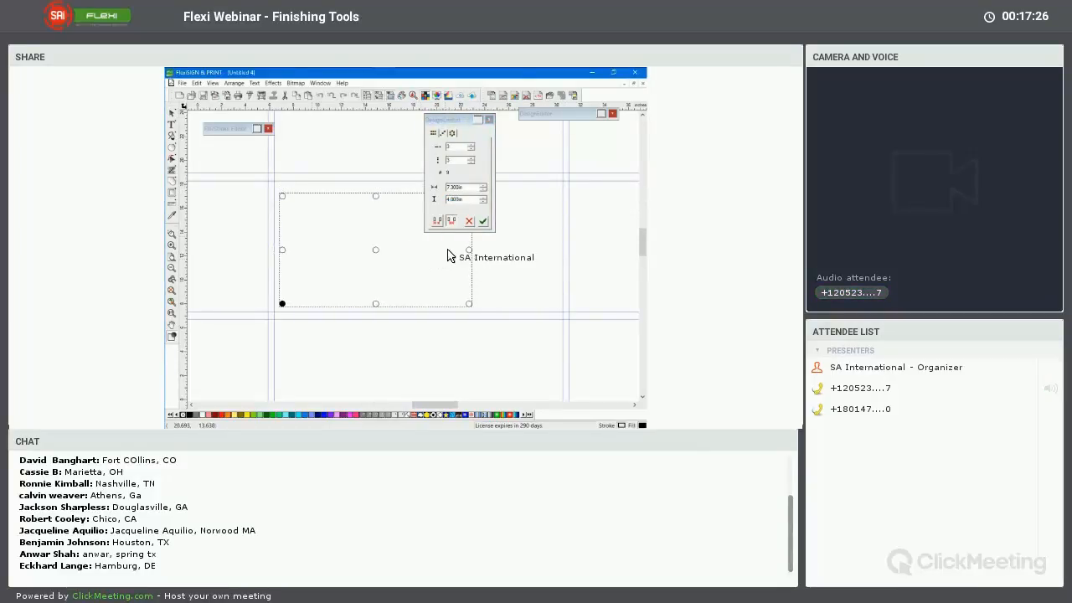
left_click_drag(460, 120, 563, 134)
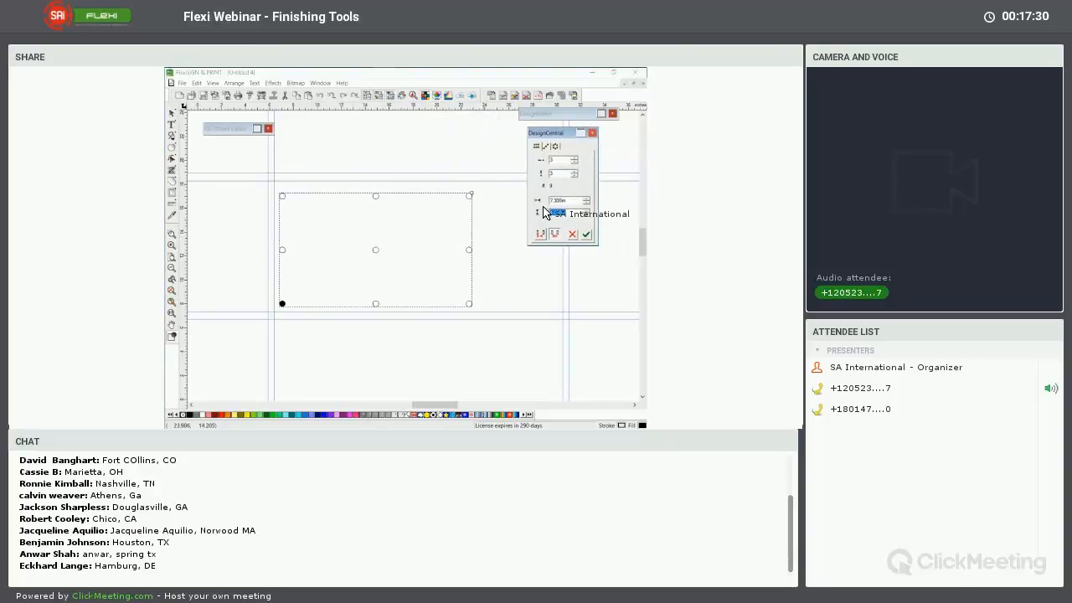
left_click(588, 202)
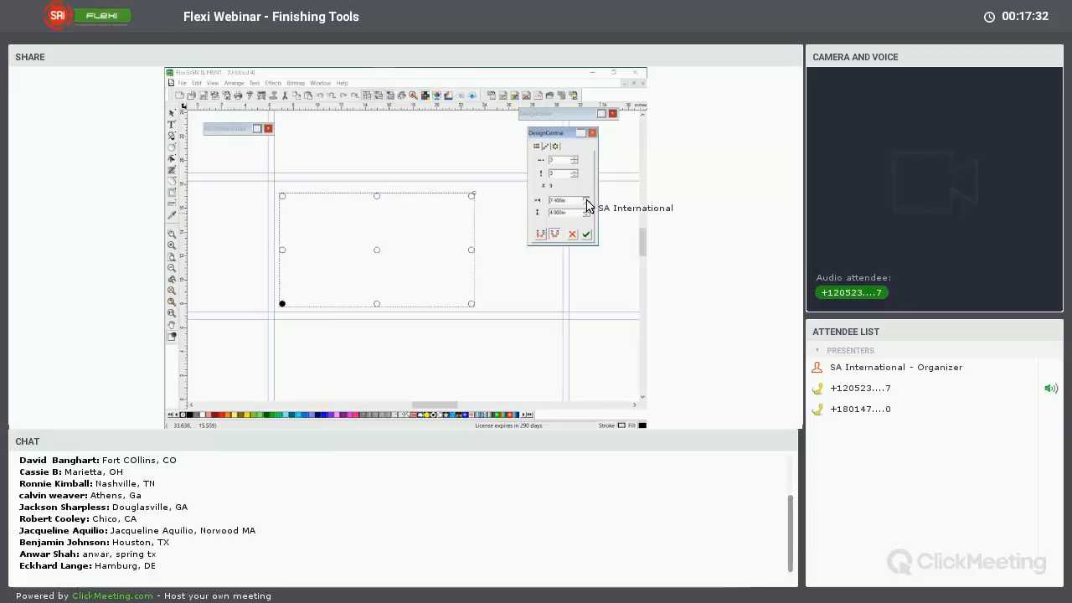
left_click_drag(587, 203, 587, 202)
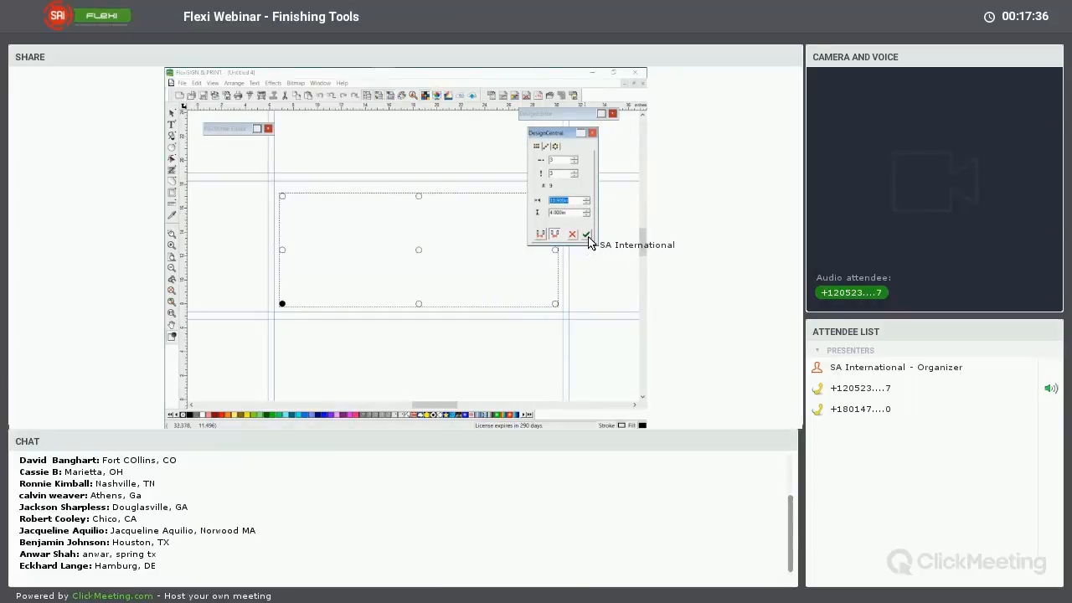
left_click(587, 236)
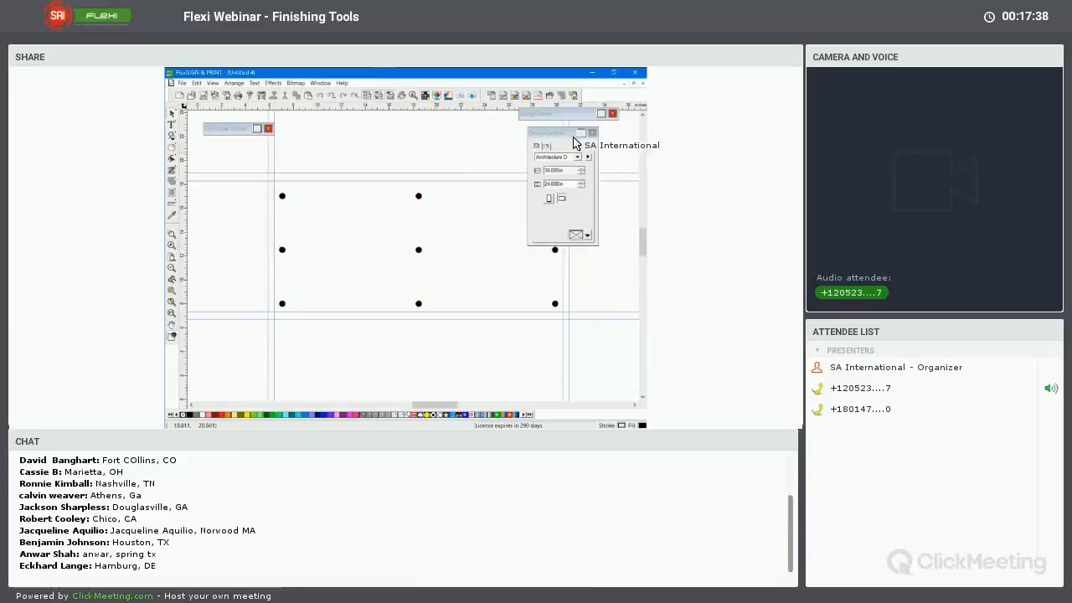
Delete the centre grommet circle from the three-by-three array
left_click_drag(369, 228, 474, 258)
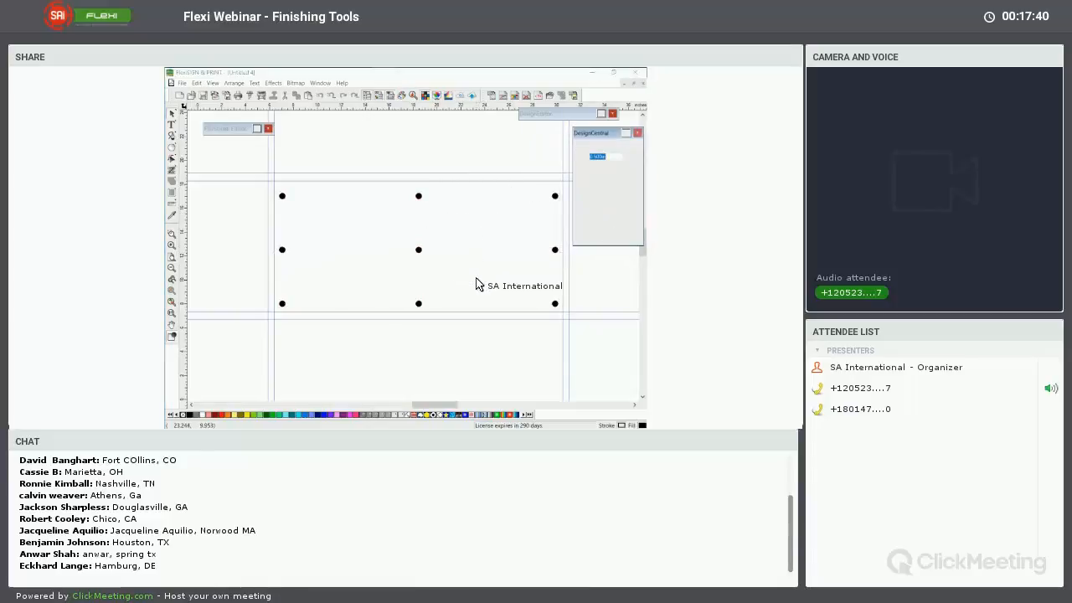
key("Delete")
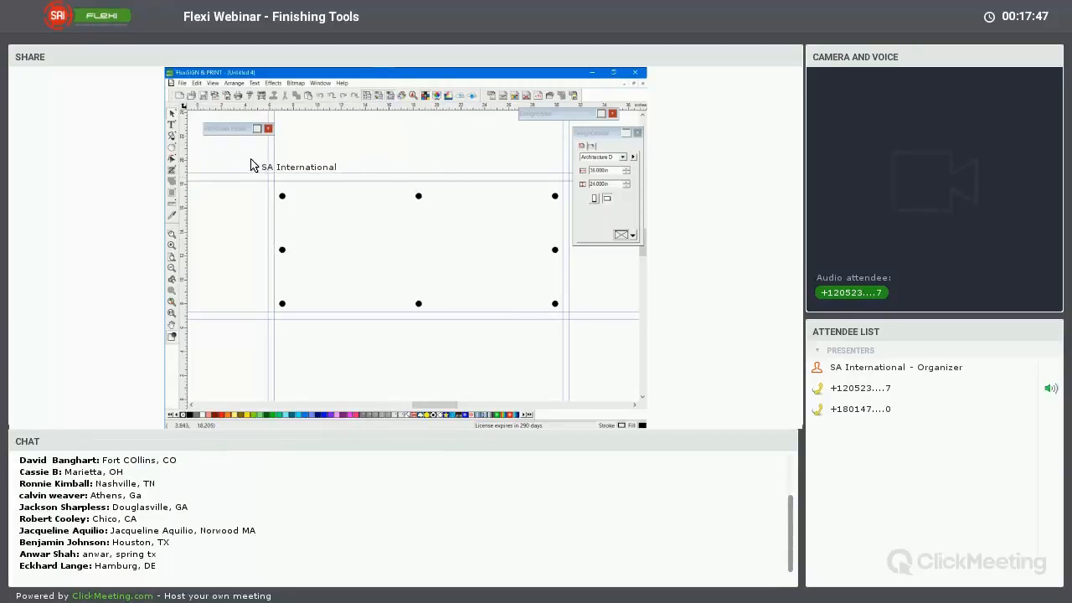
Draw an active drawing placeholder over the banner area, about 24.5 by 11 in, with its top edge on the inner horizontal guide
left_click(182, 84)
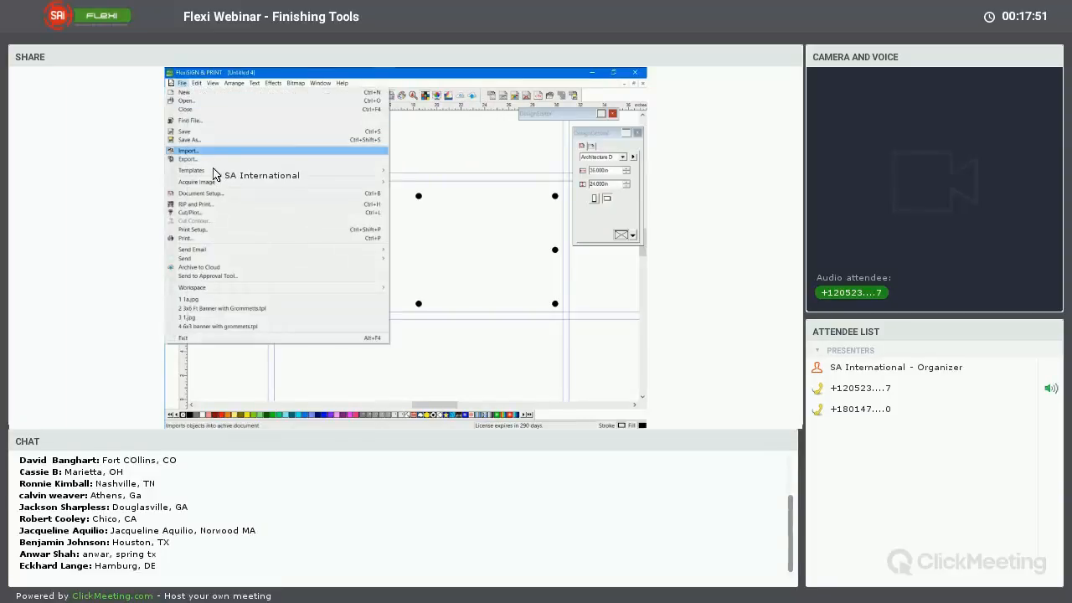
mouse_move(215, 171)
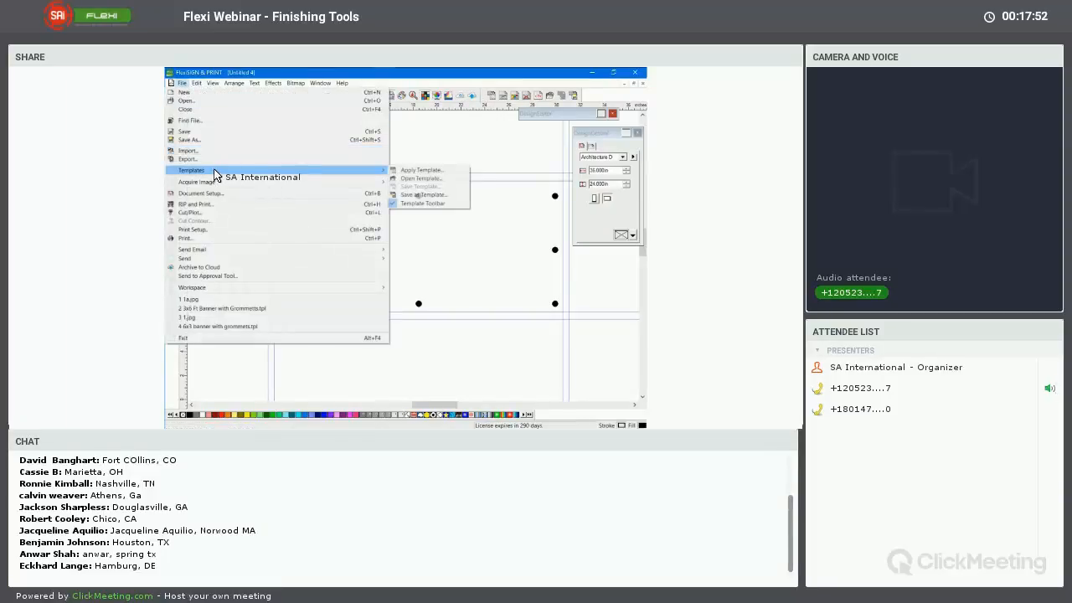
left_click(516, 78)
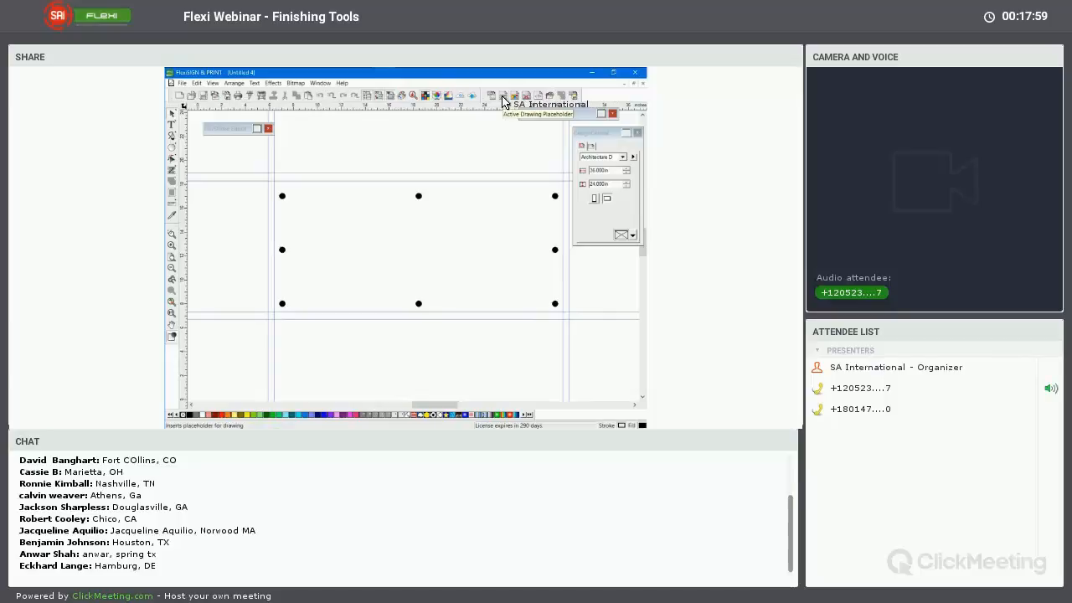
left_click(504, 102)
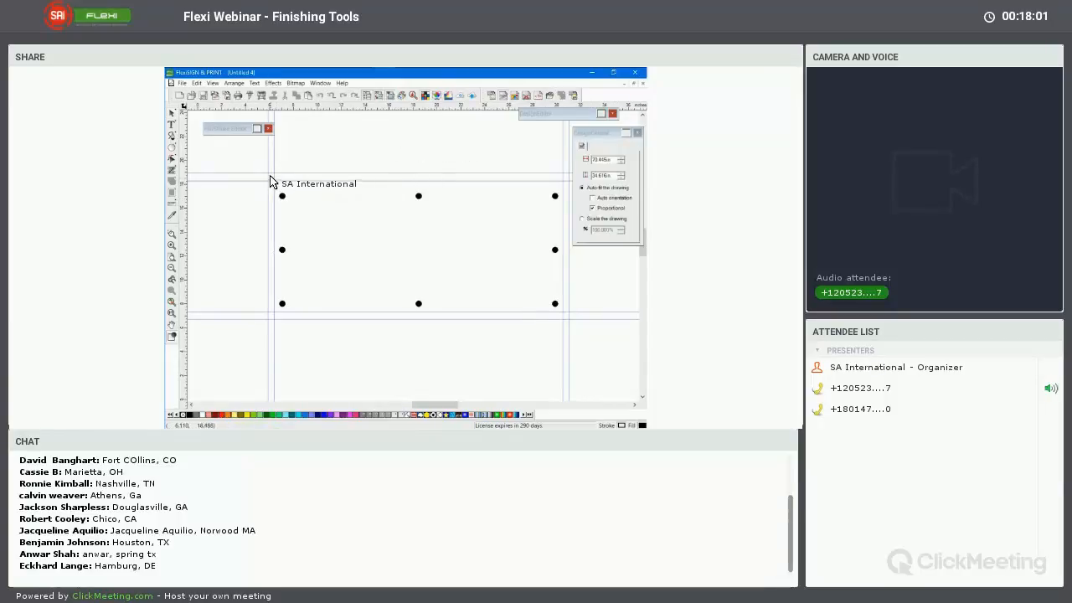
left_click_drag(268, 176, 561, 312)
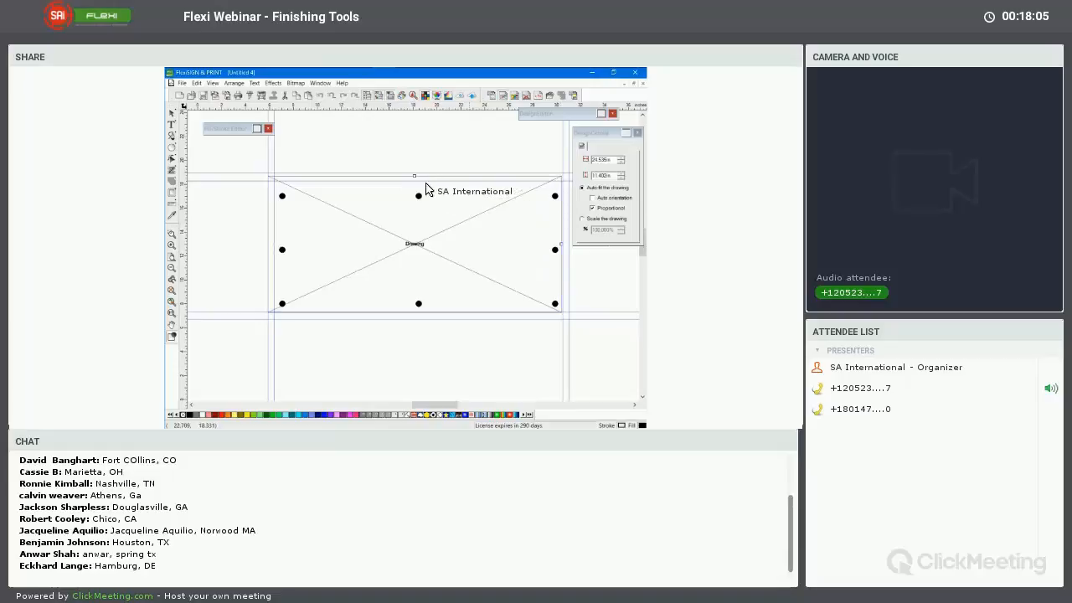
left_click_drag(414, 184, 414, 181)
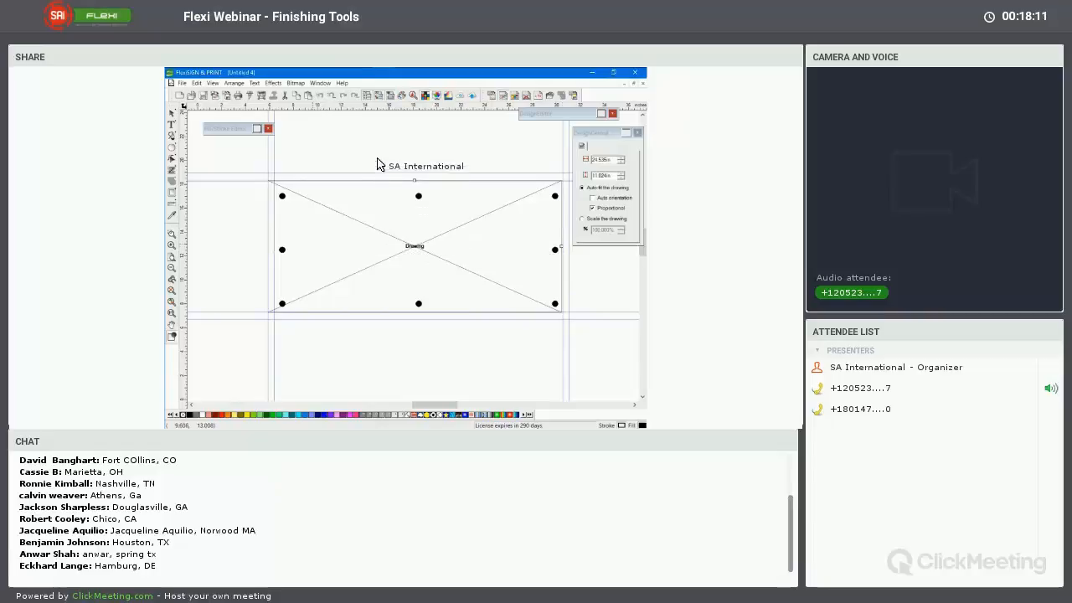
Resize the drawing placeholder so its left and right edges meet the inner vertical guides, and deselect it
left_click(174, 114)
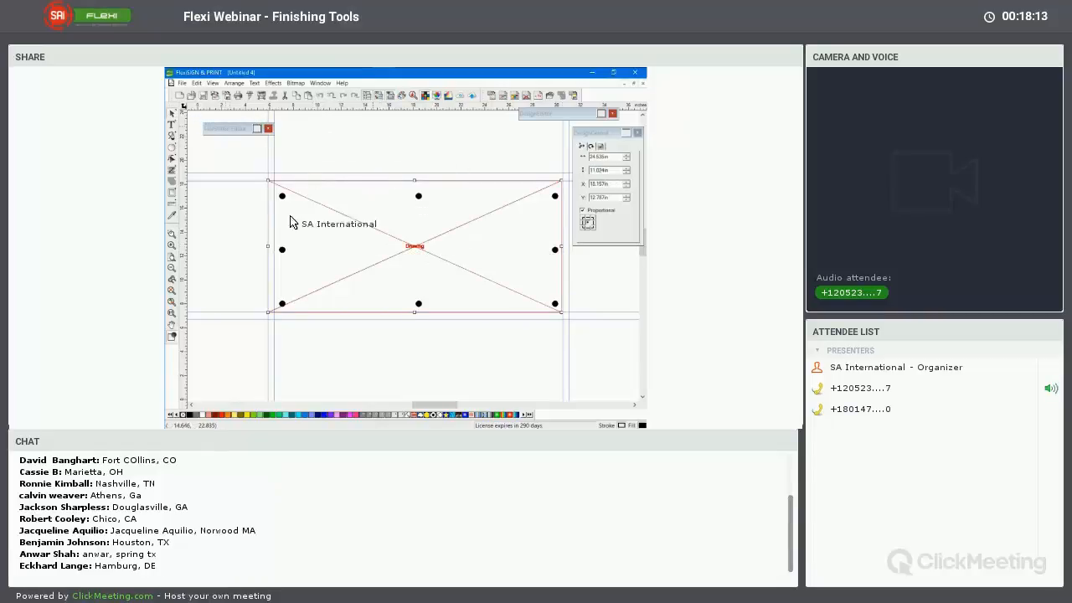
left_click_drag(270, 252, 274, 250)
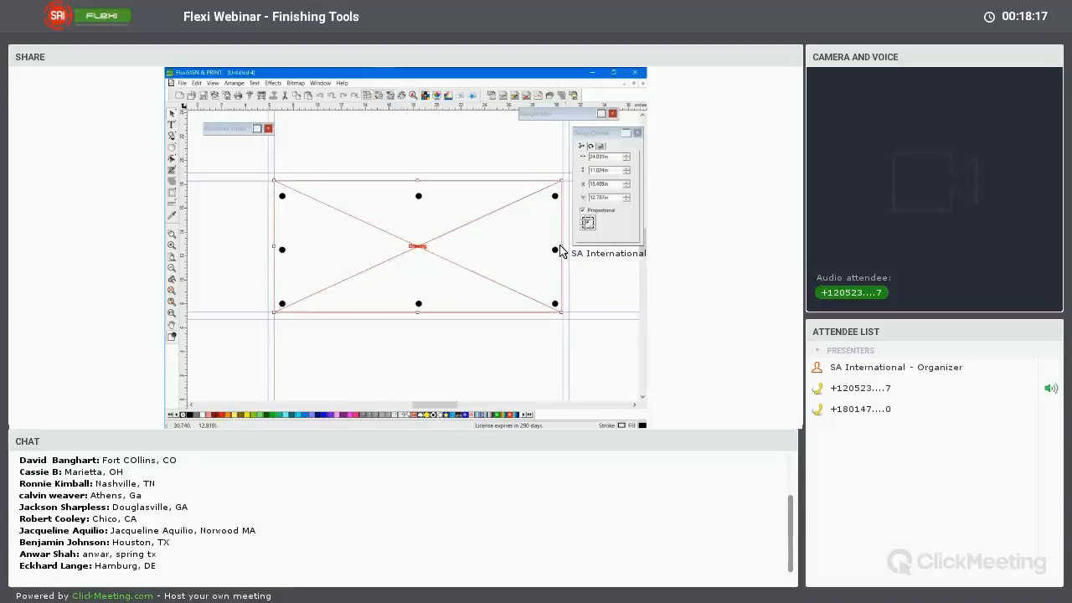
left_click_drag(561, 246, 563, 247)
left_click(439, 144)
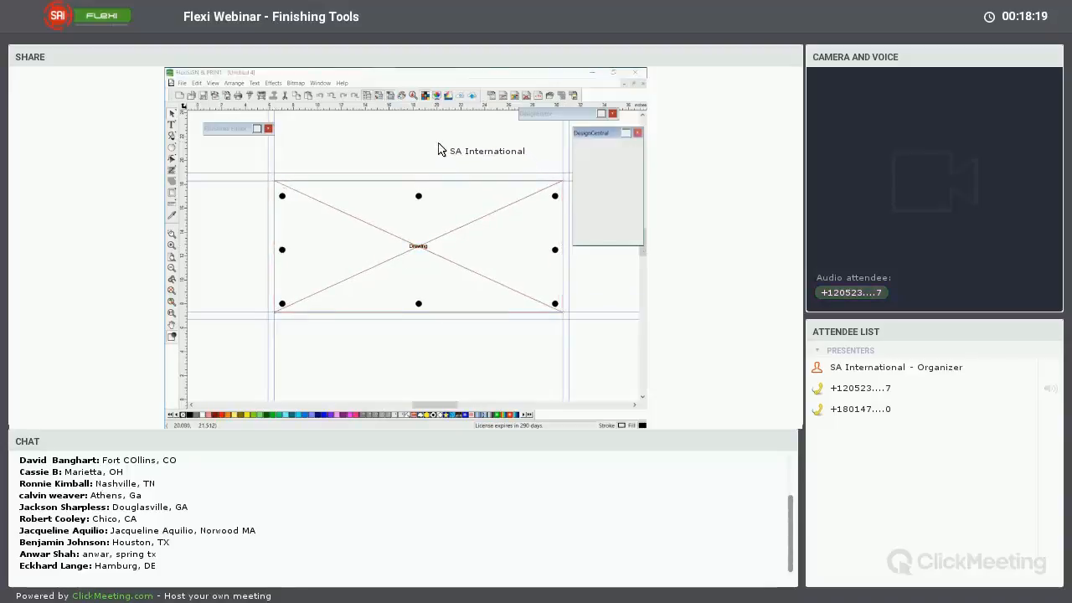
left_click(423, 240)
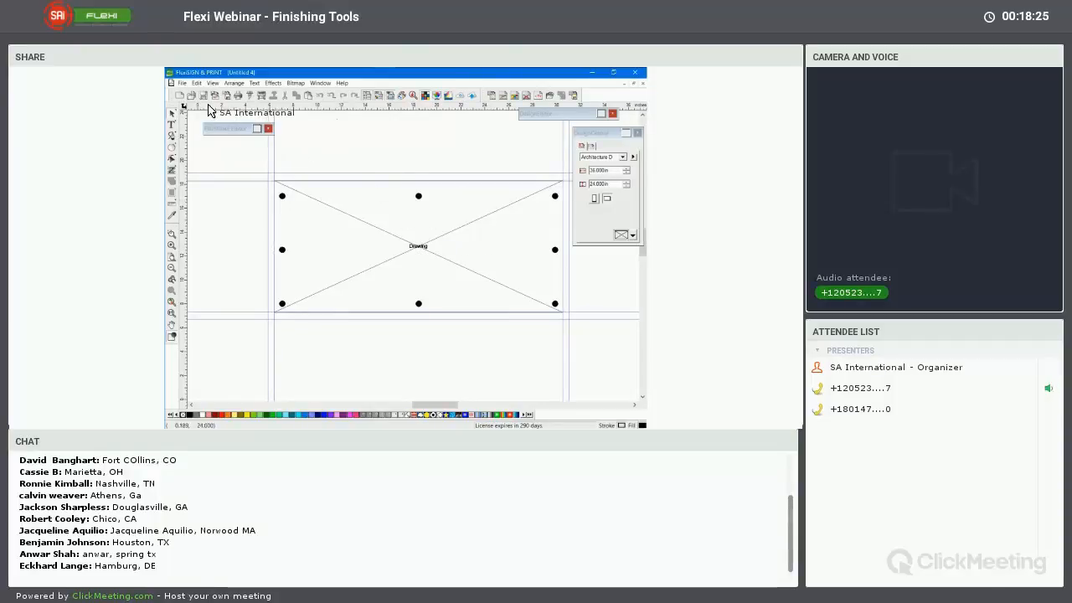
Open the Save Template As dialog for the banner layout and cancel it without entering a name
left_click(197, 83)
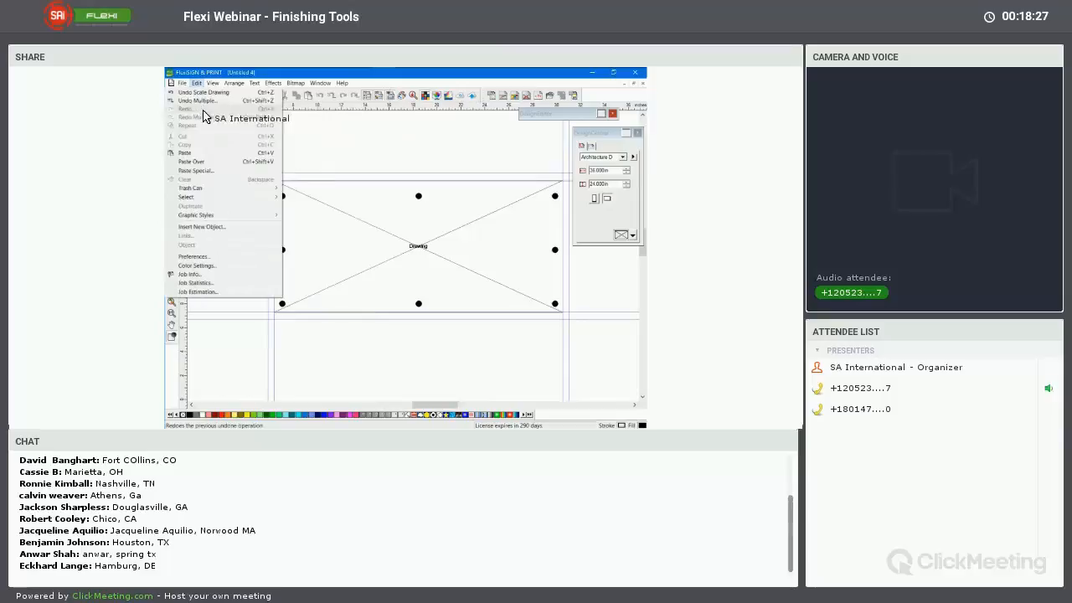
mouse_move(182, 84)
mouse_move(268, 170)
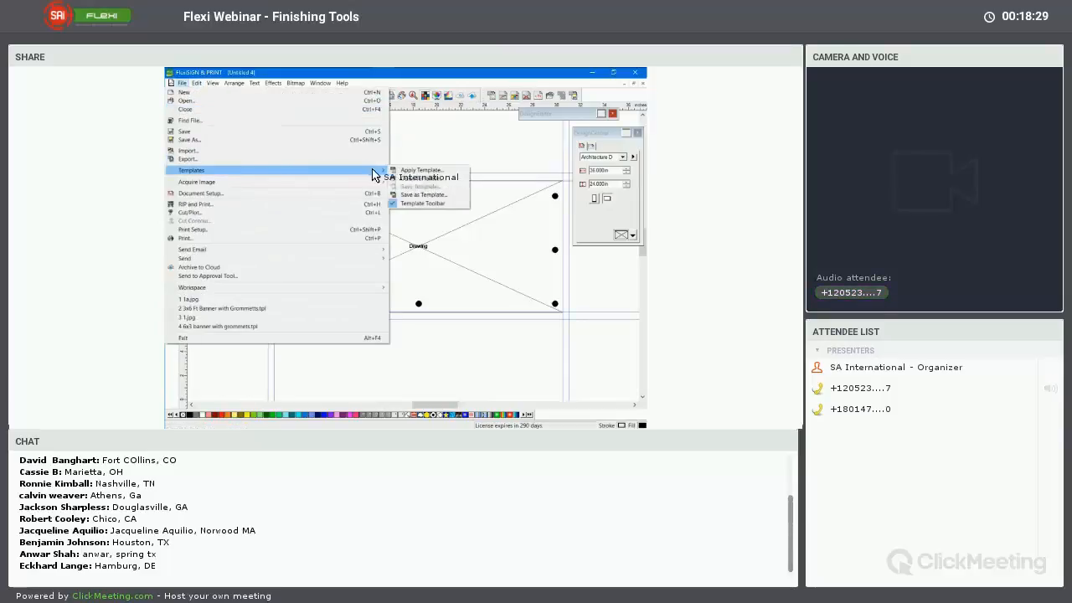
left_click(419, 194)
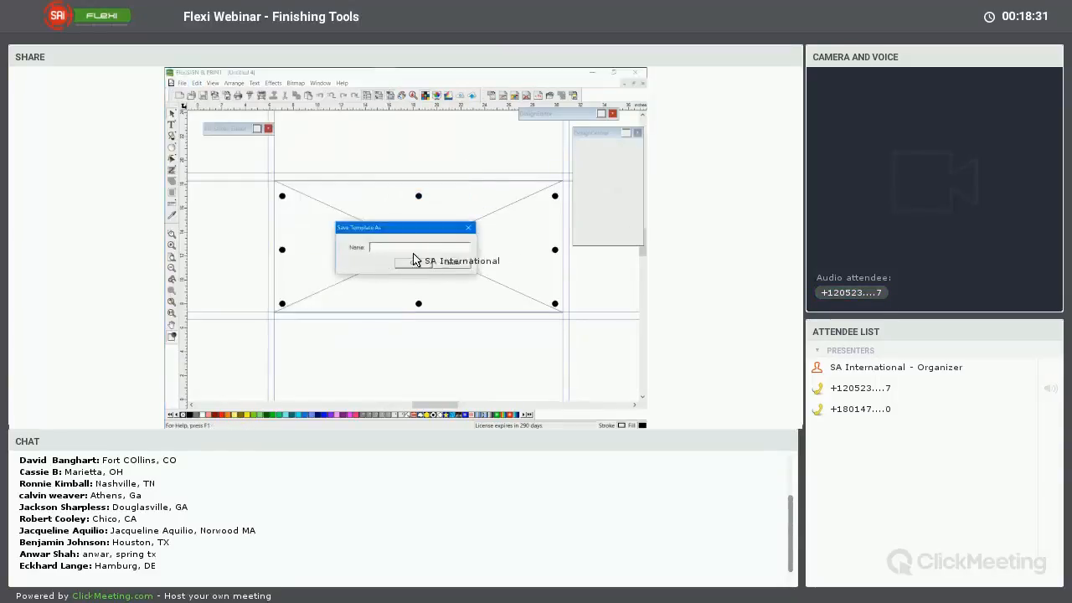
left_click(451, 263)
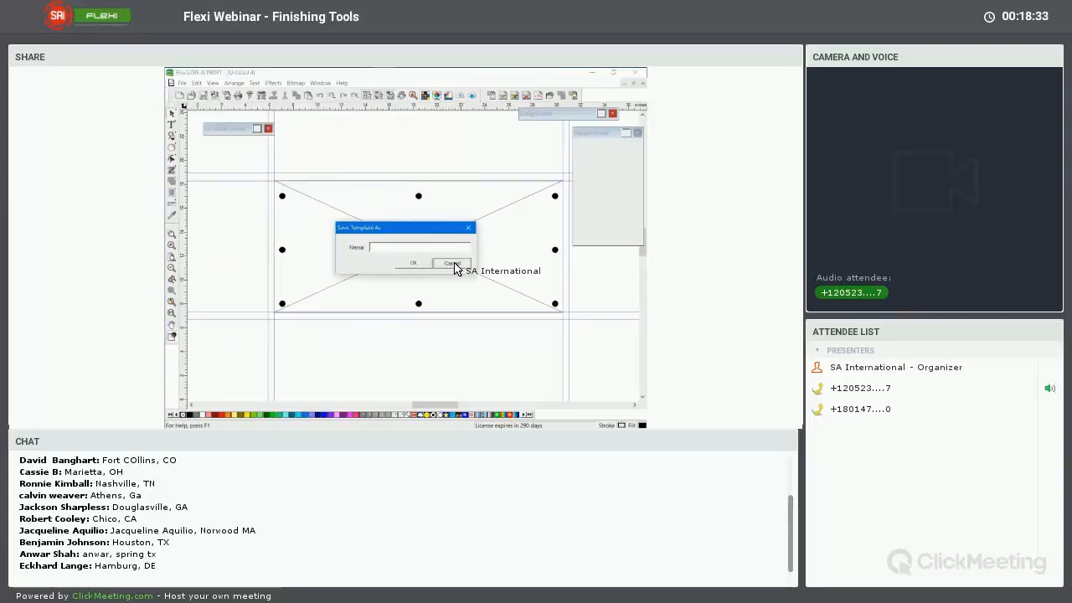
Close the untitled banner layout without saving changes and create a new blank document
left_click(642, 83)
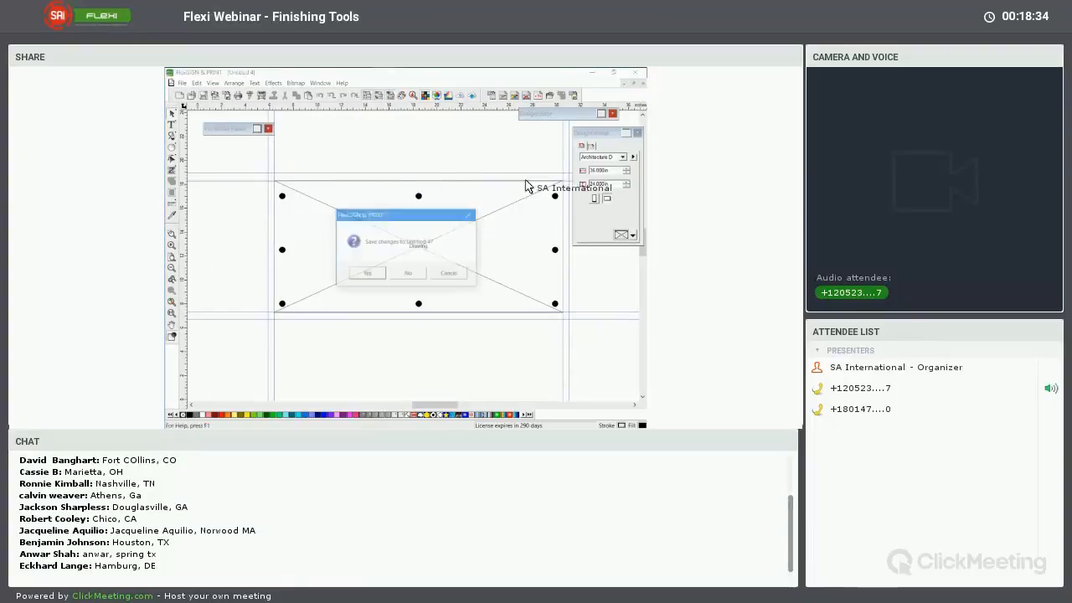
left_click(410, 270)
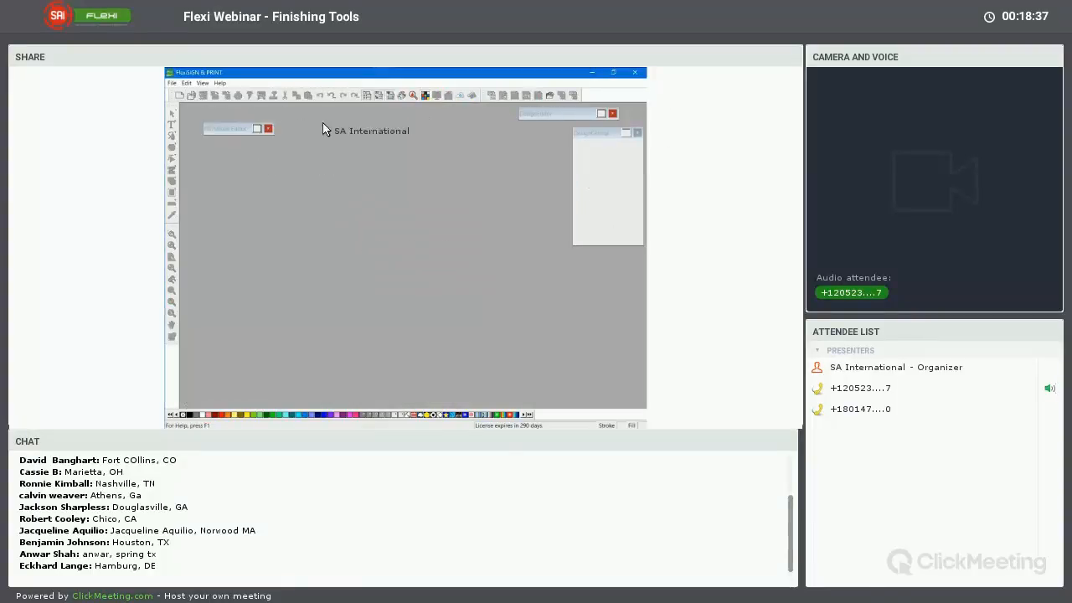
left_click(179, 94)
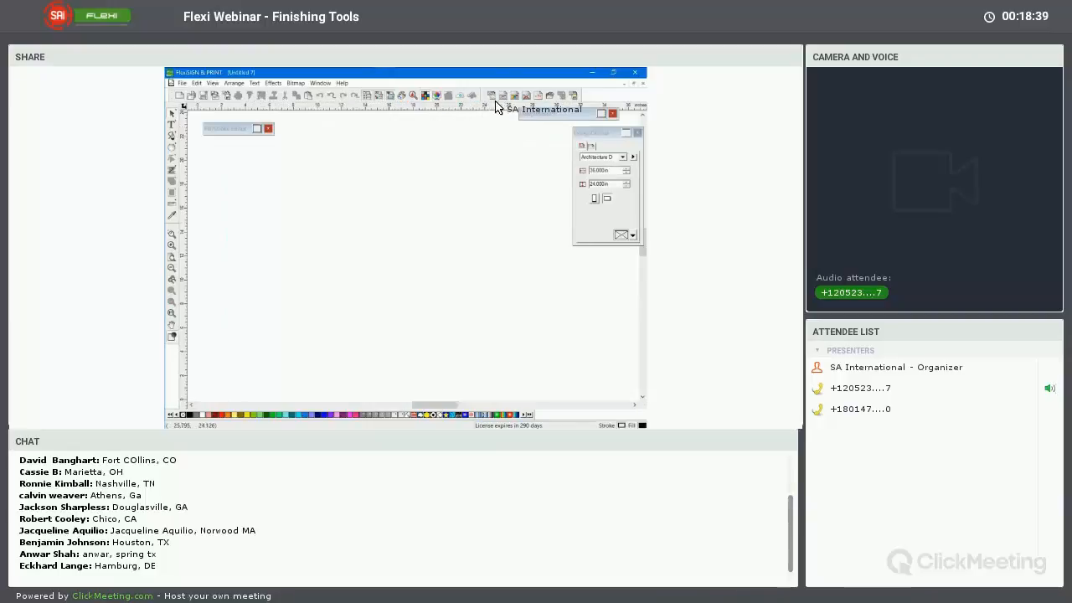
Apply the 3x6 Ft Banner with Grommetts template to the new document
left_click(551, 96)
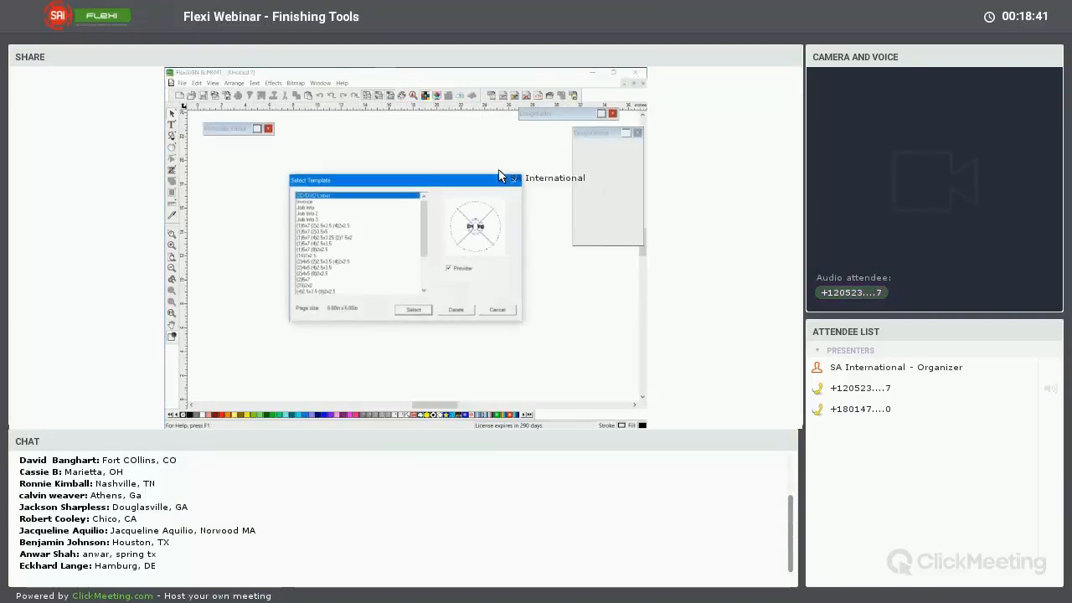
scroll(377, 299, "down", 3)
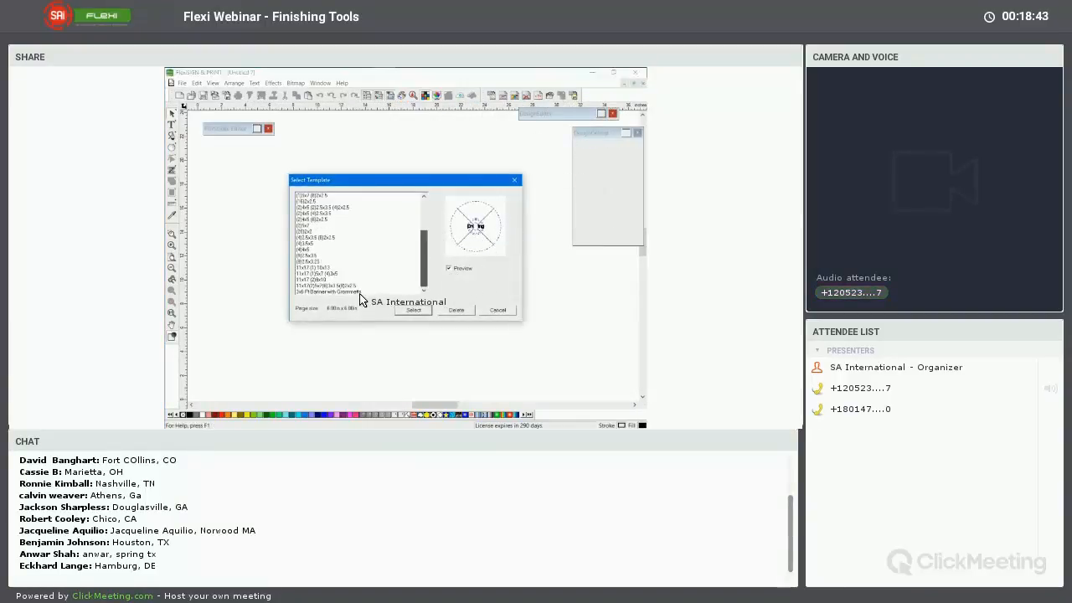
left_click(356, 293)
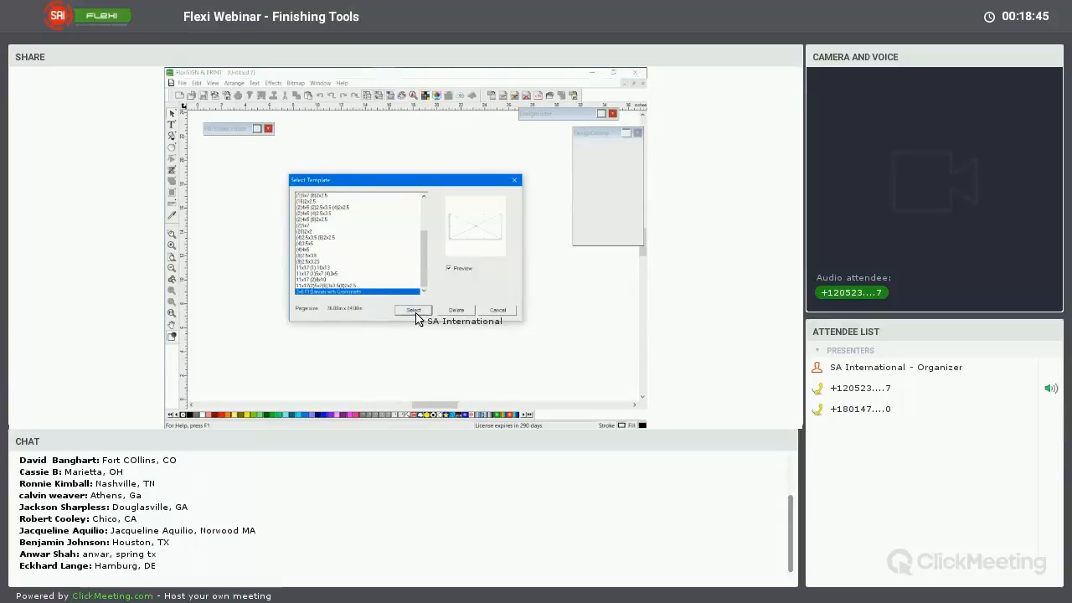
left_click(415, 313)
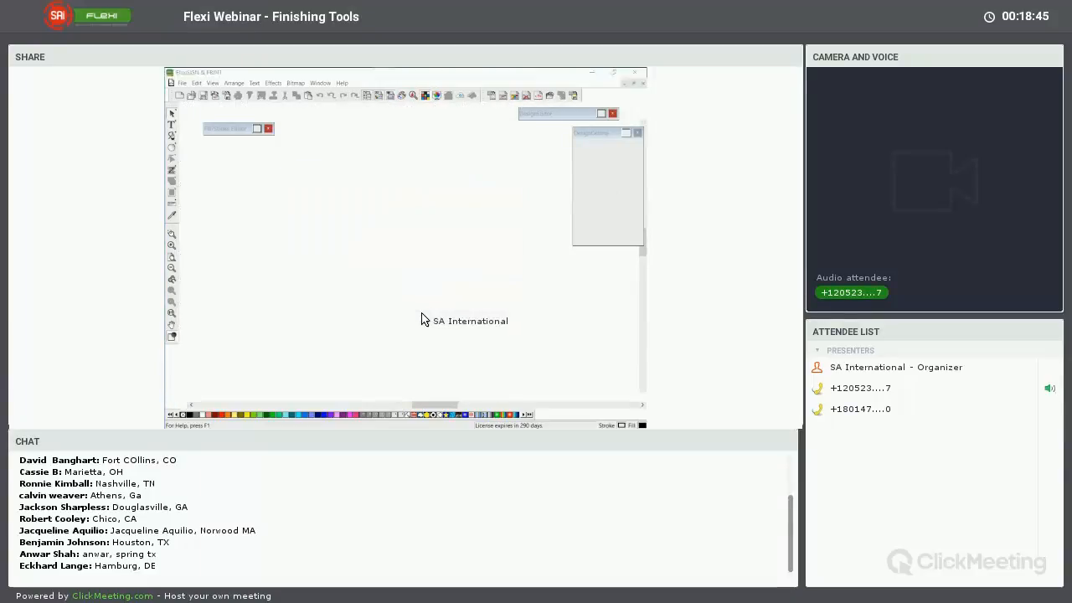
Fit the whole banner layout in view and expand Page 1 and Layer 1 in the DesignEditor object list
left_click(173, 305)
left_click_drag(549, 136, 444, 122)
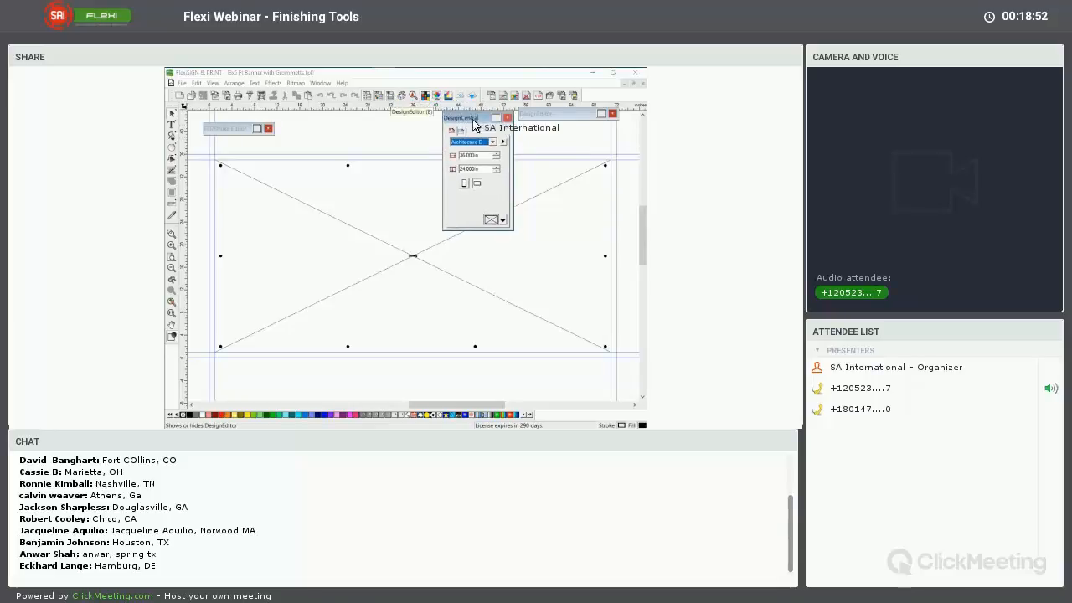
left_click(595, 118)
left_click(600, 115)
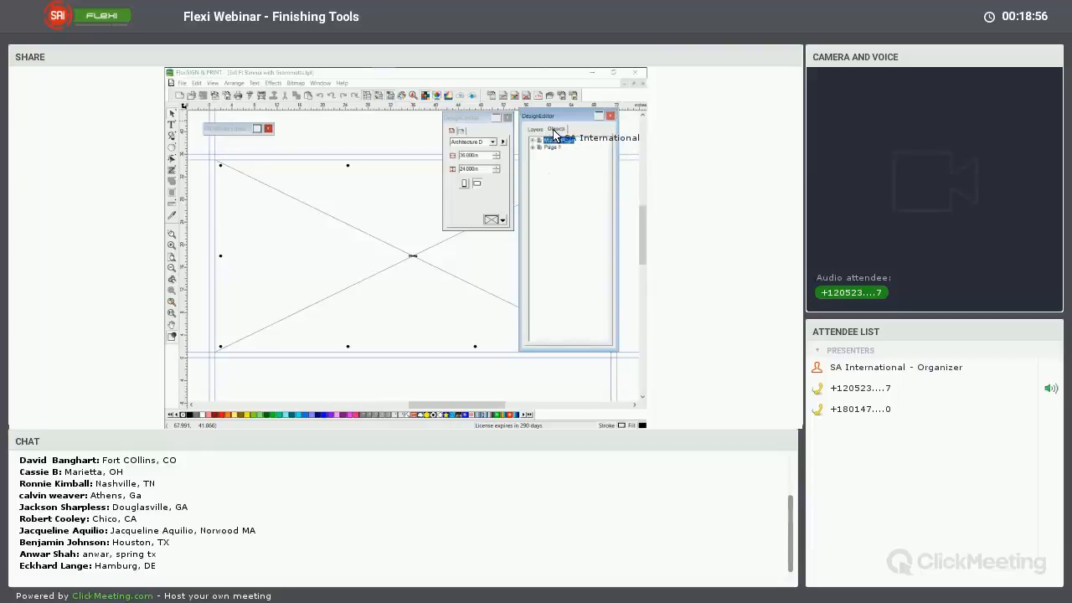
left_click(553, 130)
left_click(533, 148)
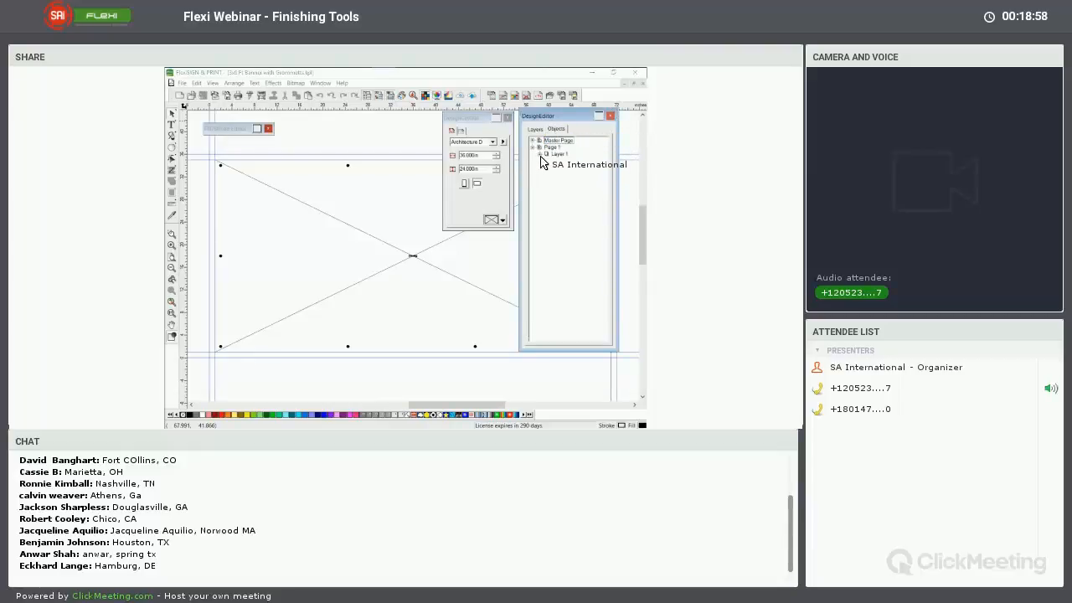
left_click(541, 154)
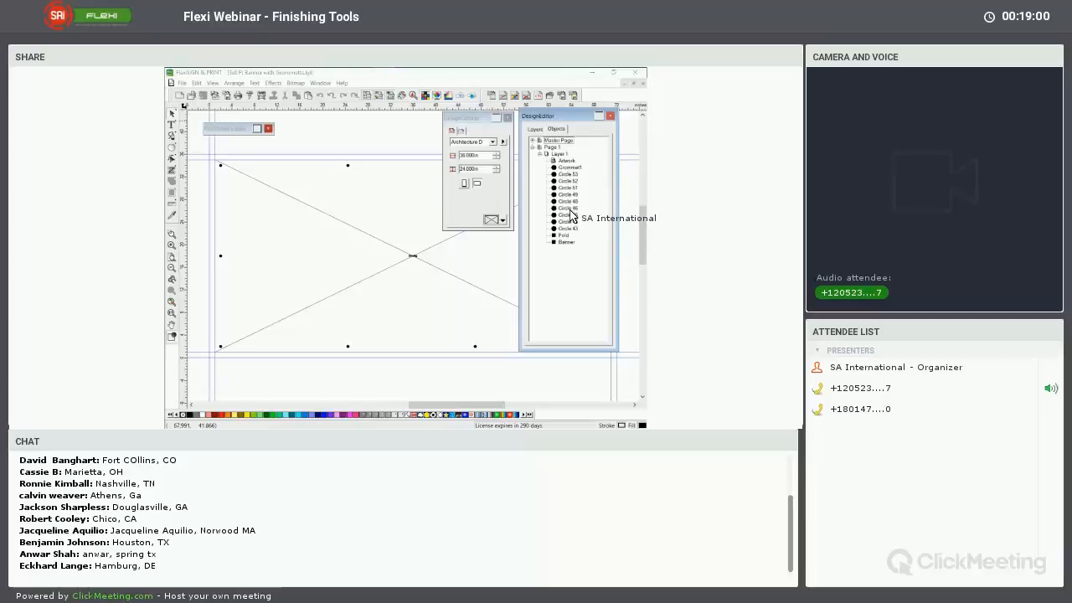
Inspect the Banner and first grommet objects through the object list, collapse DesignEditor and clear the selection
left_click(566, 243)
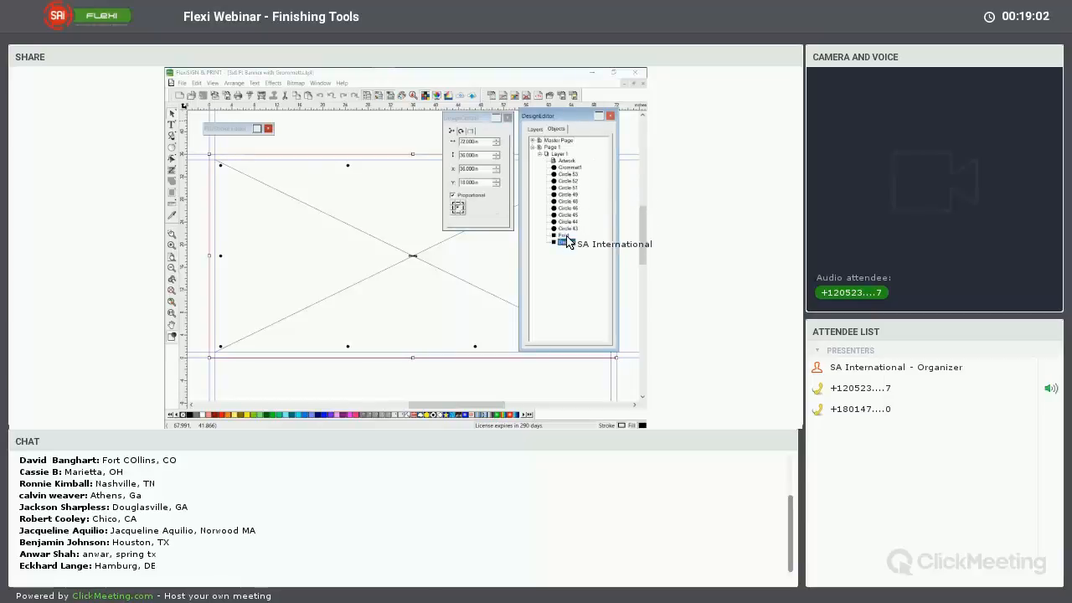
left_click(567, 169)
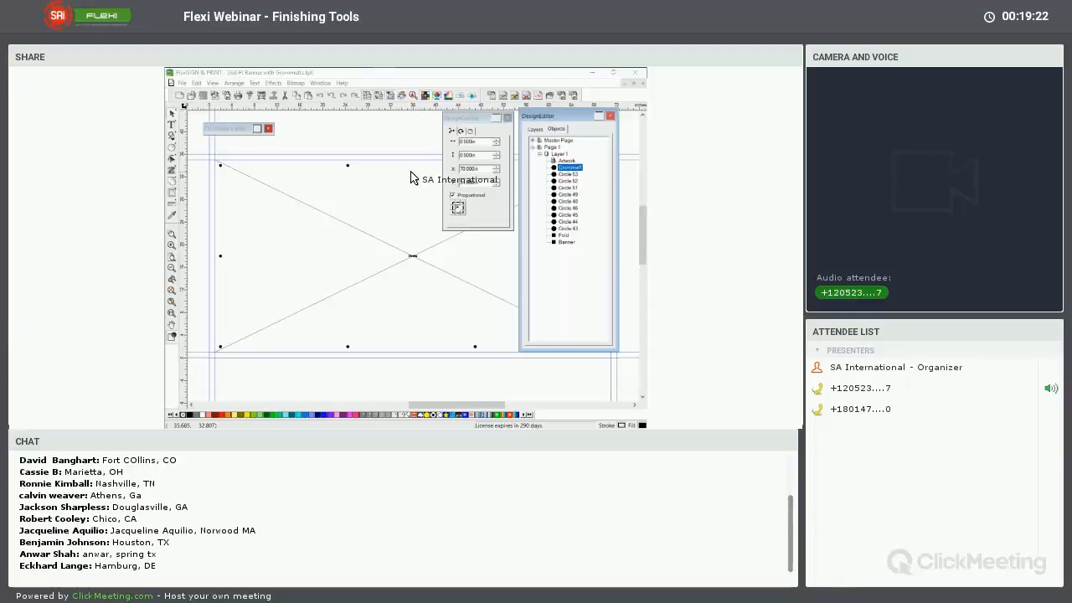
left_click(599, 115)
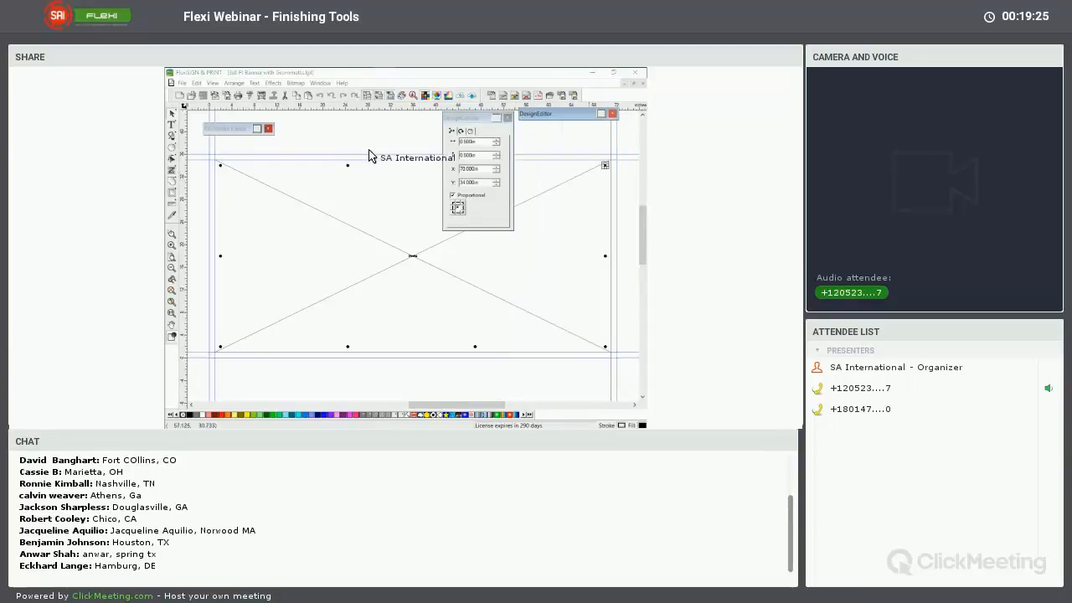
left_click(424, 147)
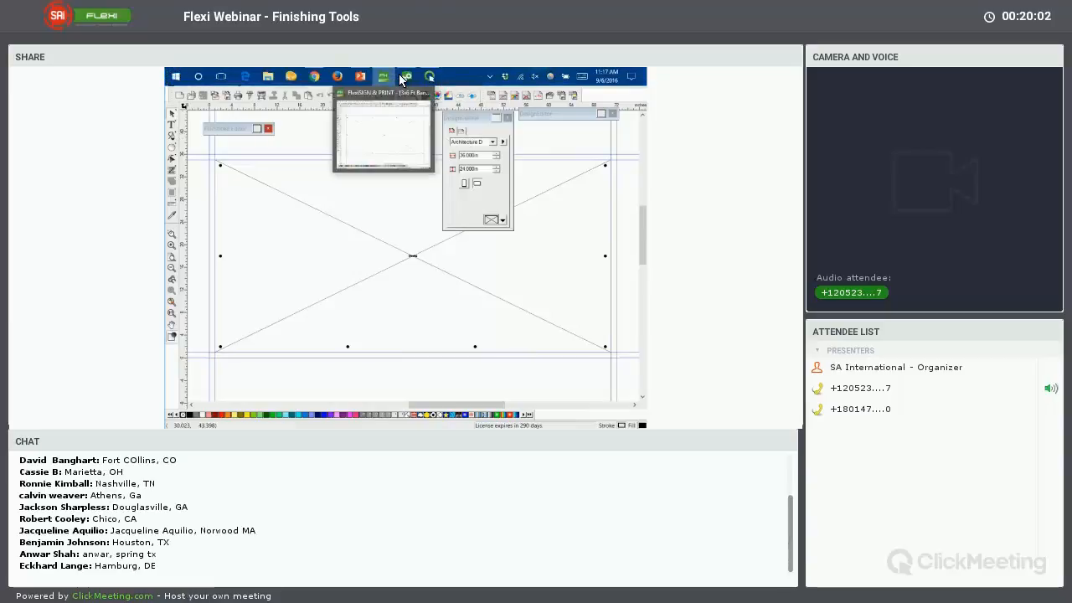
Switch to Production Manager and open the finishing settings in the job properties of 1a.jpg
left_click(406, 76)
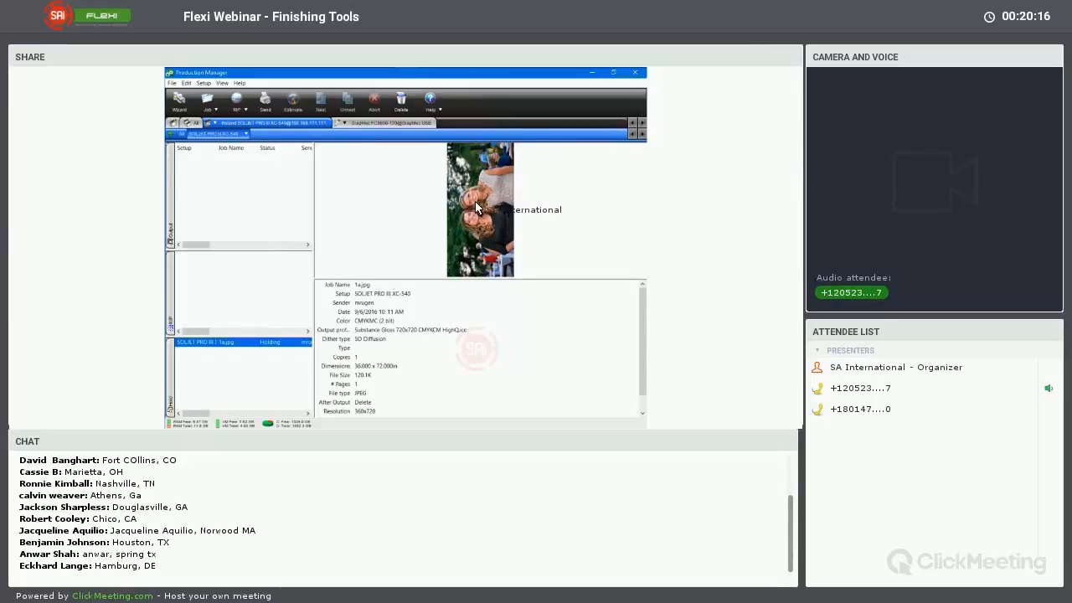
double_click(229, 345)
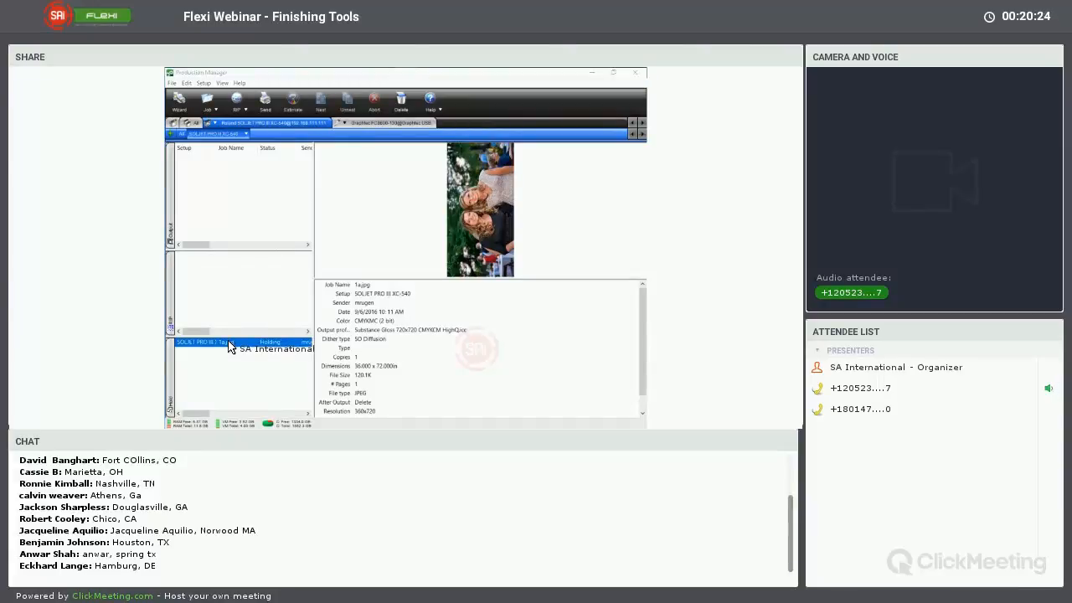
double_click(524, 134)
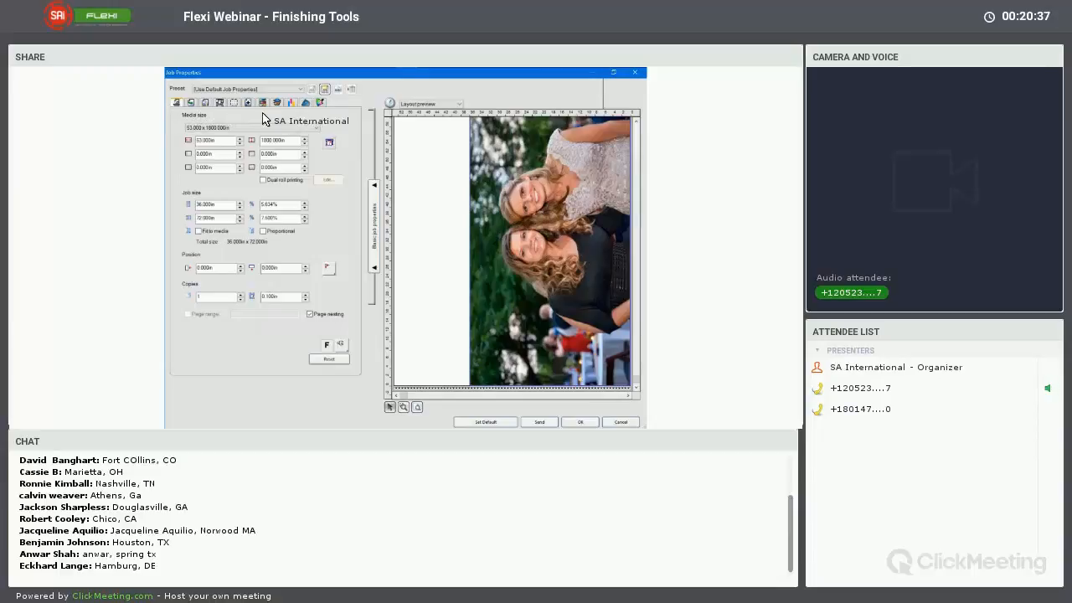
left_click(307, 103)
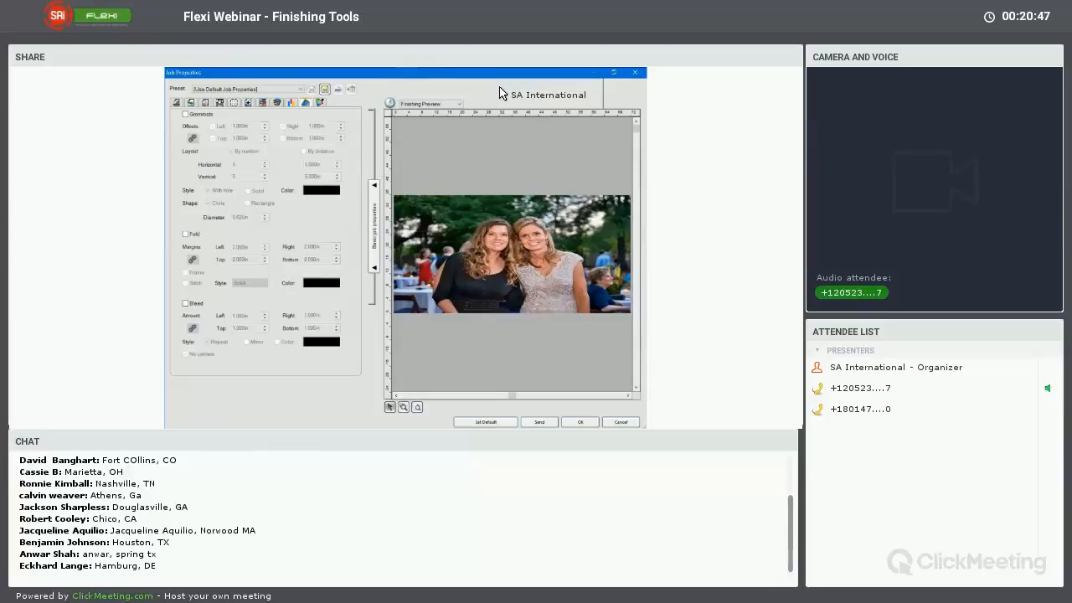
Enable grommets with a 1.125 in diameter and set their left, top, right and bottom offsets to 2 in
left_click(186, 116)
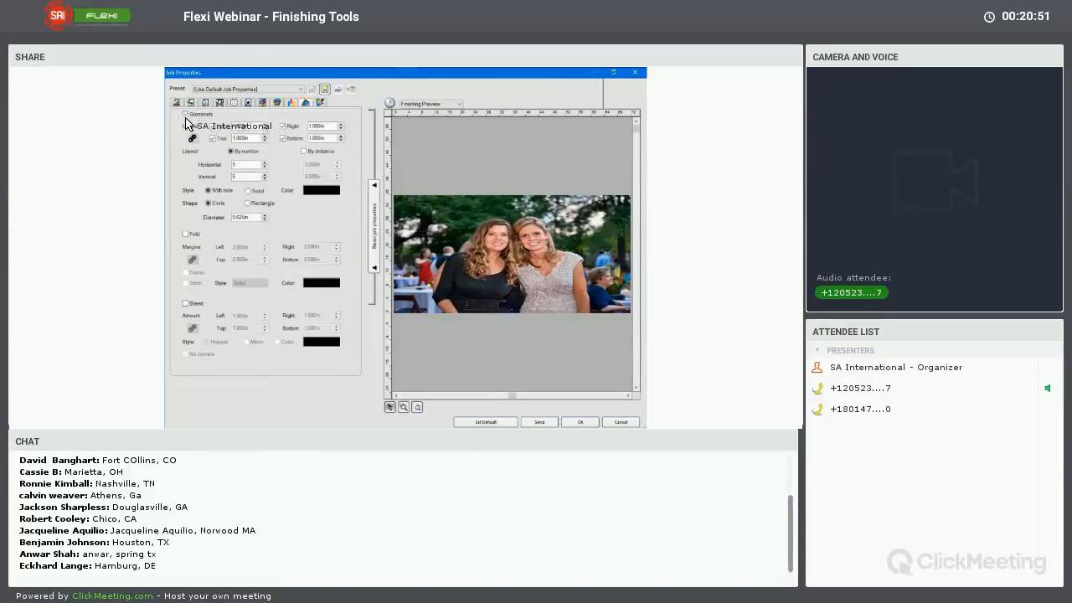
left_click(266, 216)
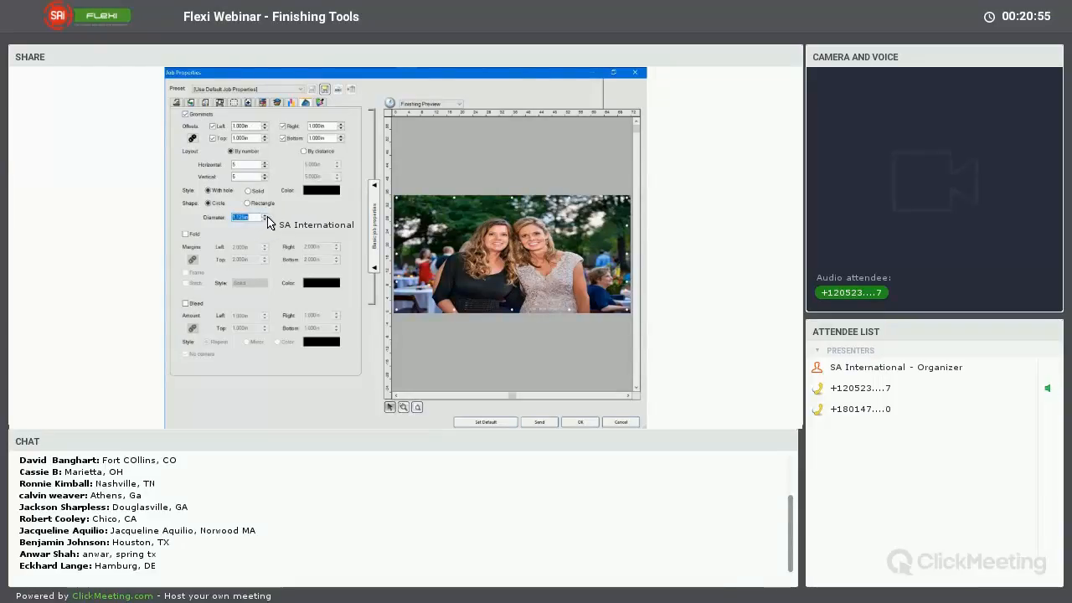
left_click(265, 129)
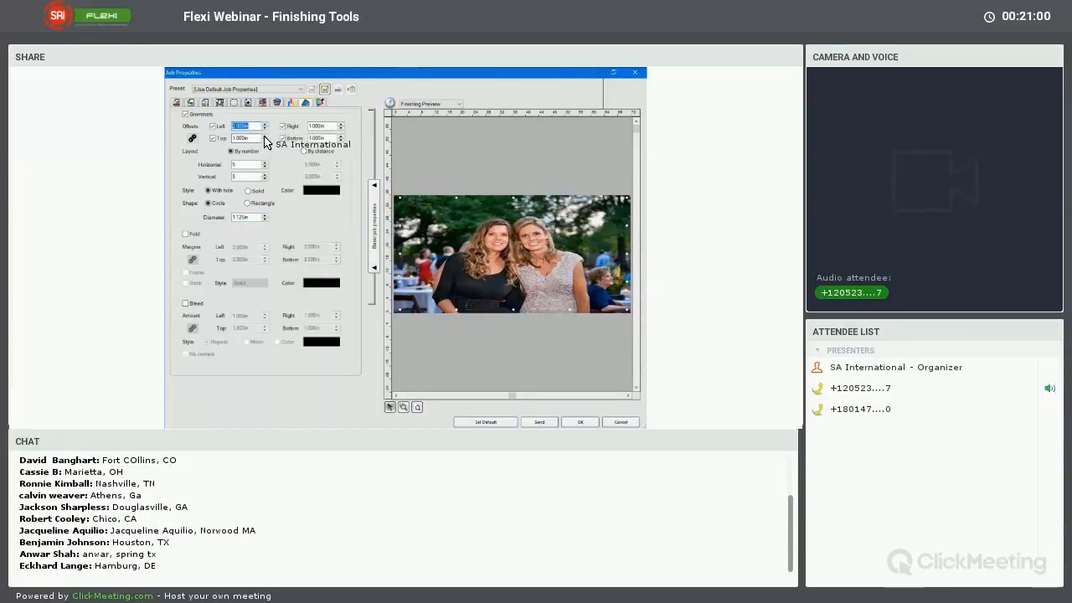
type("2")
key("Tab")
type("2")
key("Tab")
left_click(341, 125)
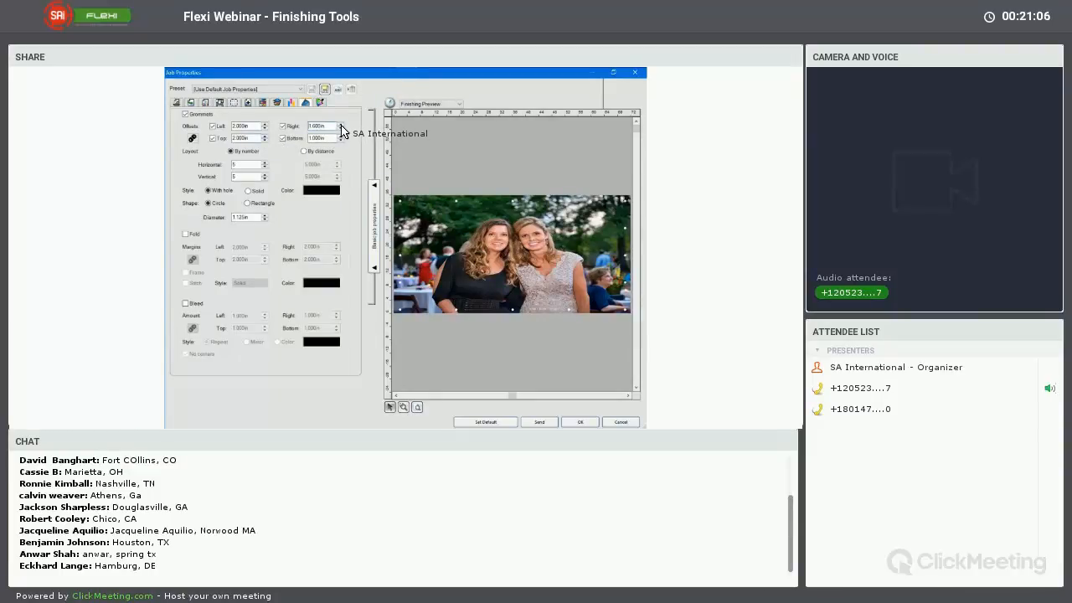
left_click(341, 124)
left_click(341, 125)
left_click(341, 124)
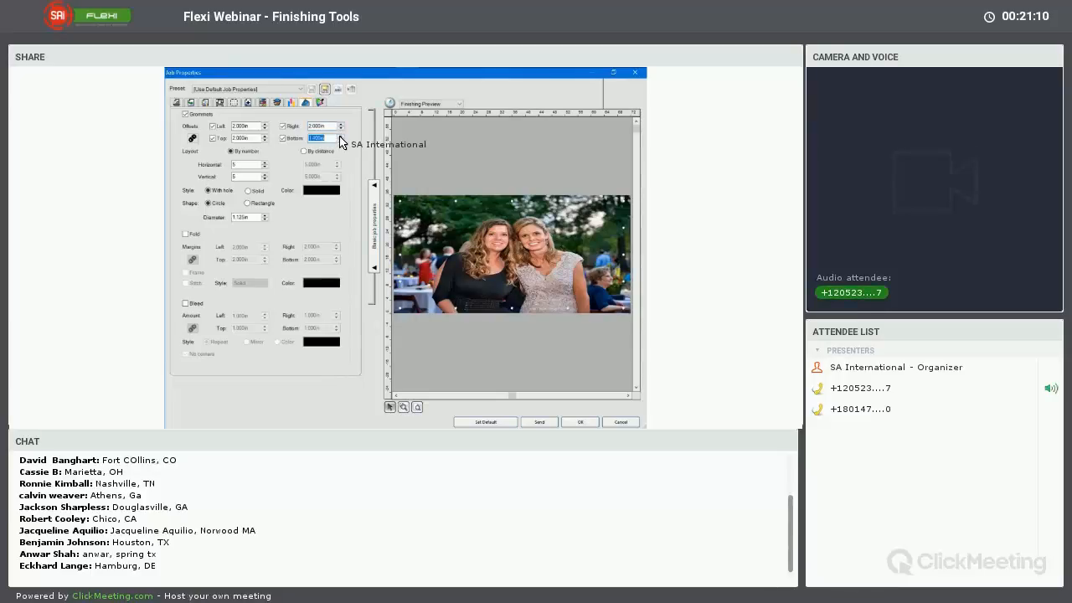
left_click(340, 137)
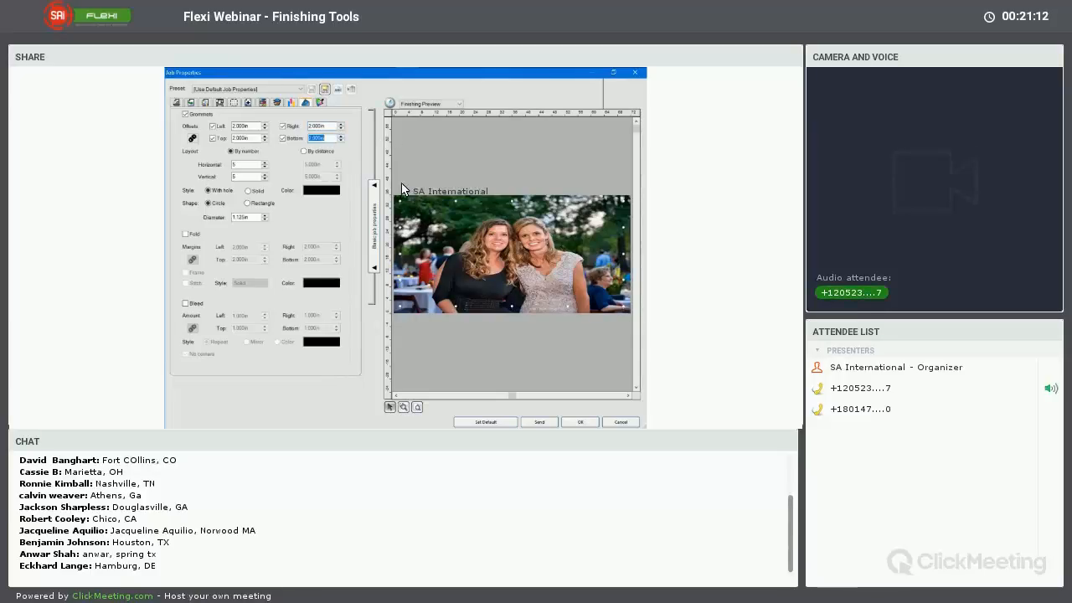
Try a layout of 4 by 3 grommets, and replace it with spacing by distance, 12 in horizontally and 24 in vertically
left_click(265, 178)
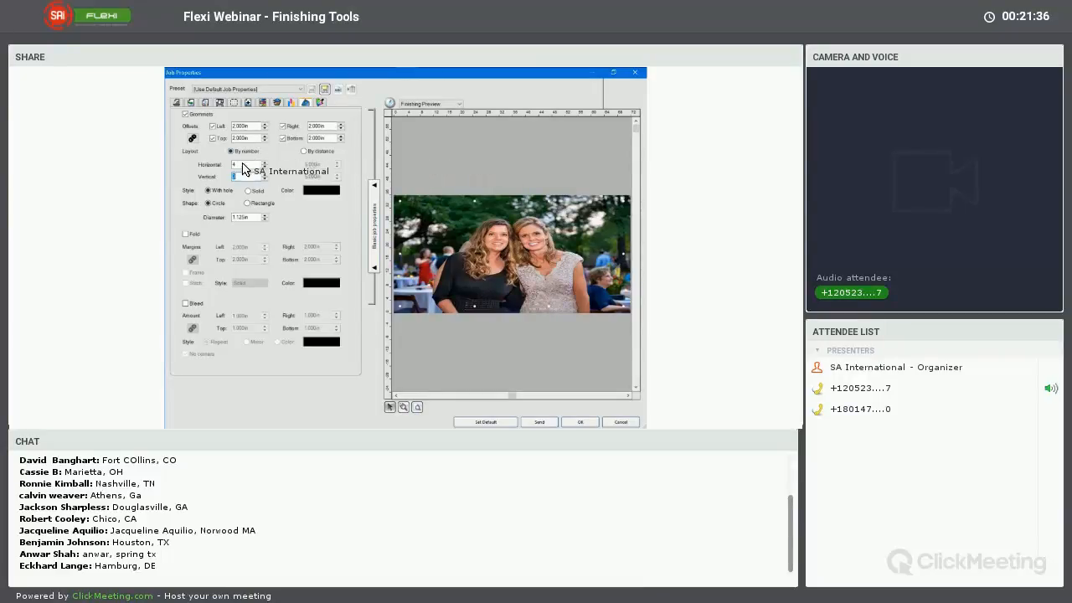
left_click(304, 151)
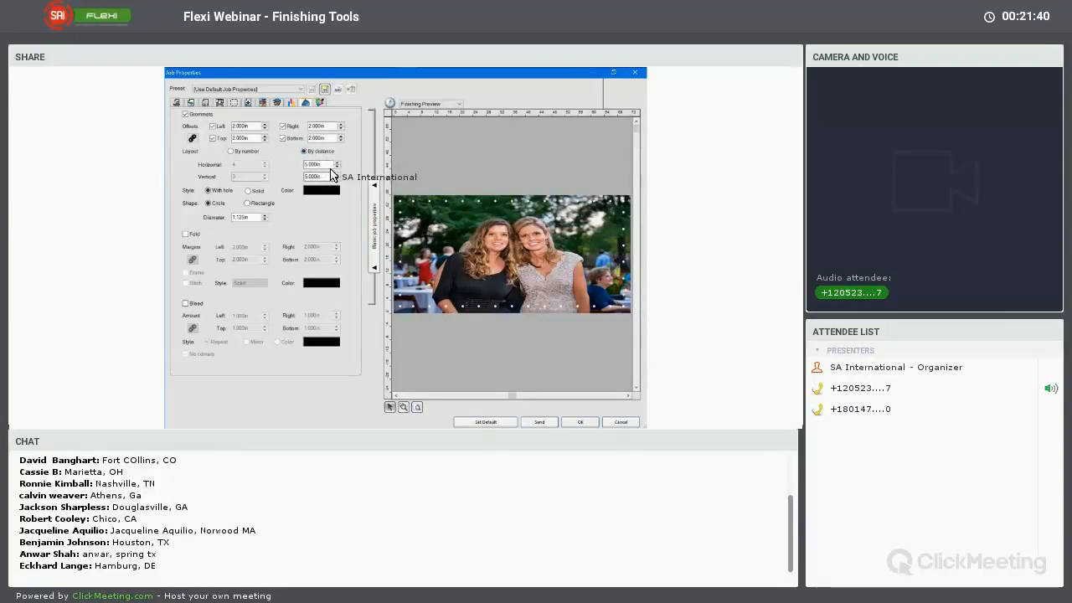
left_click(336, 167)
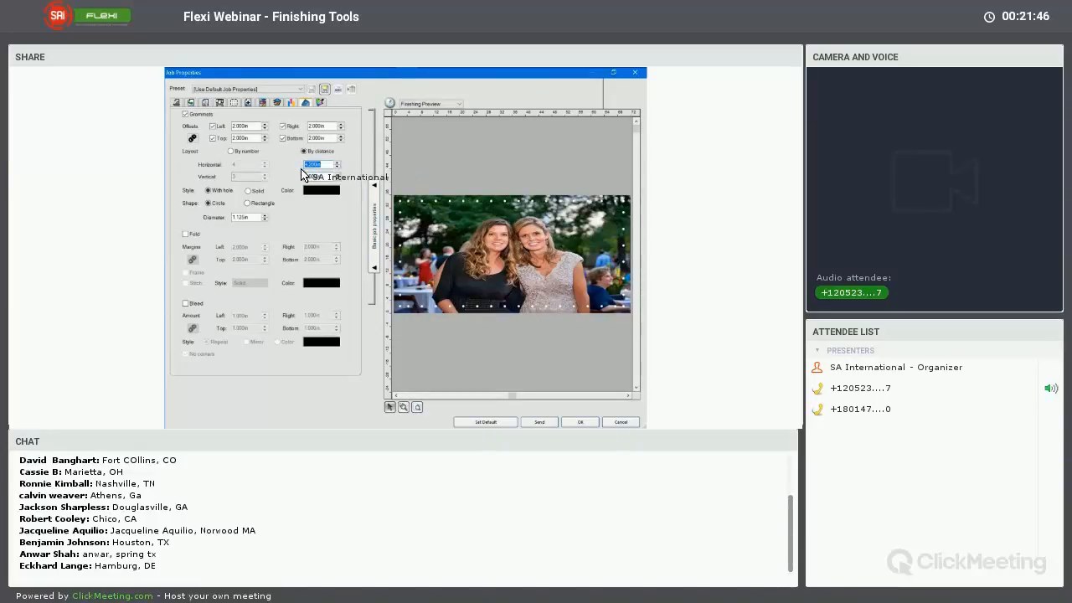
key("Tab")
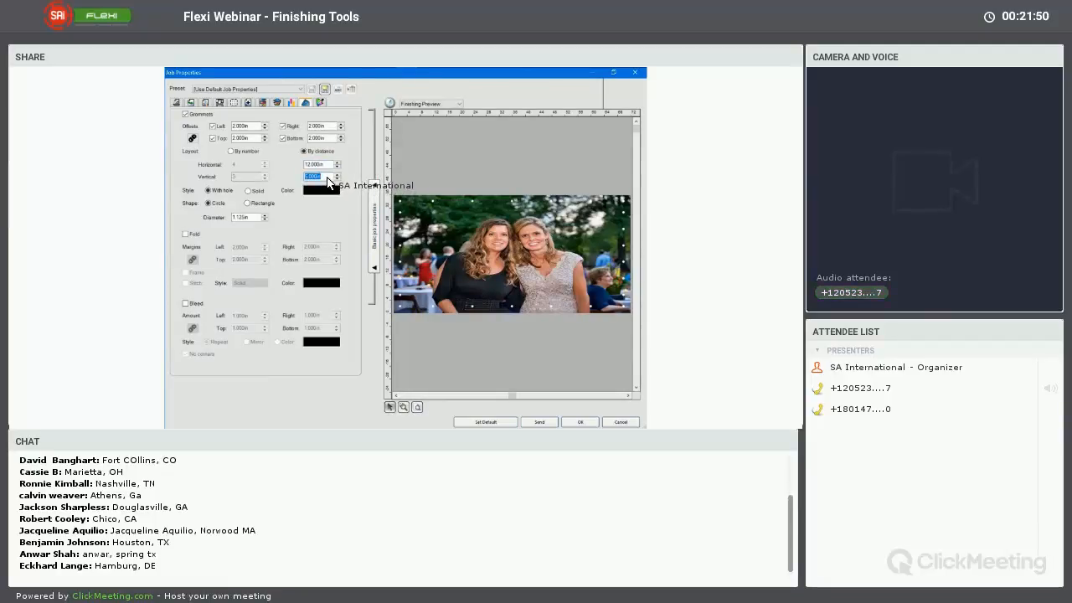
type("24")
key("Tab")
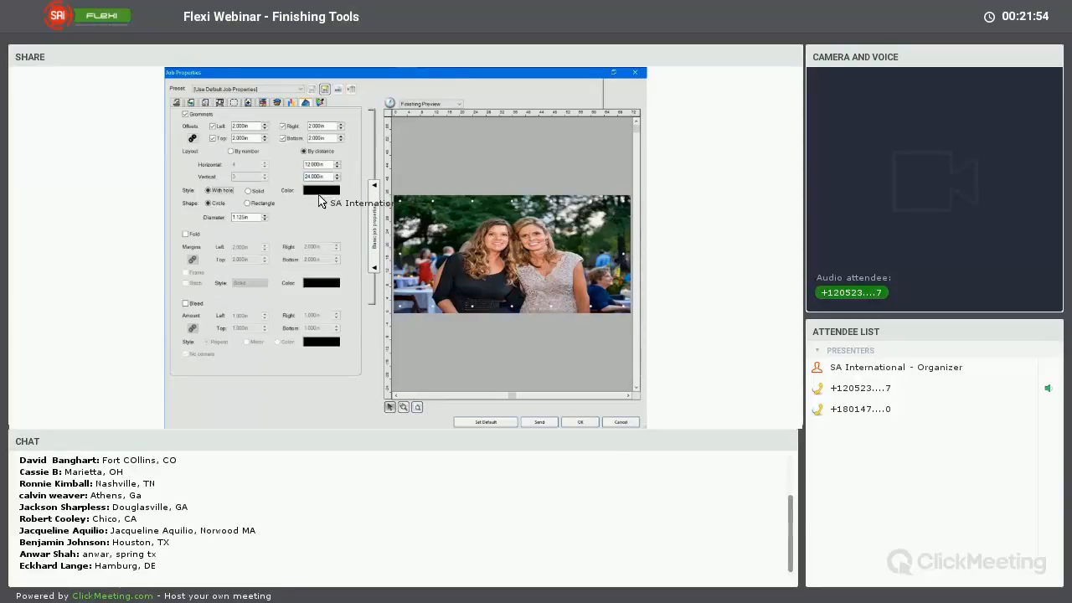
Color the grommets light yellow and set their style to Solid after comparing it with the With hole style
left_click(321, 193)
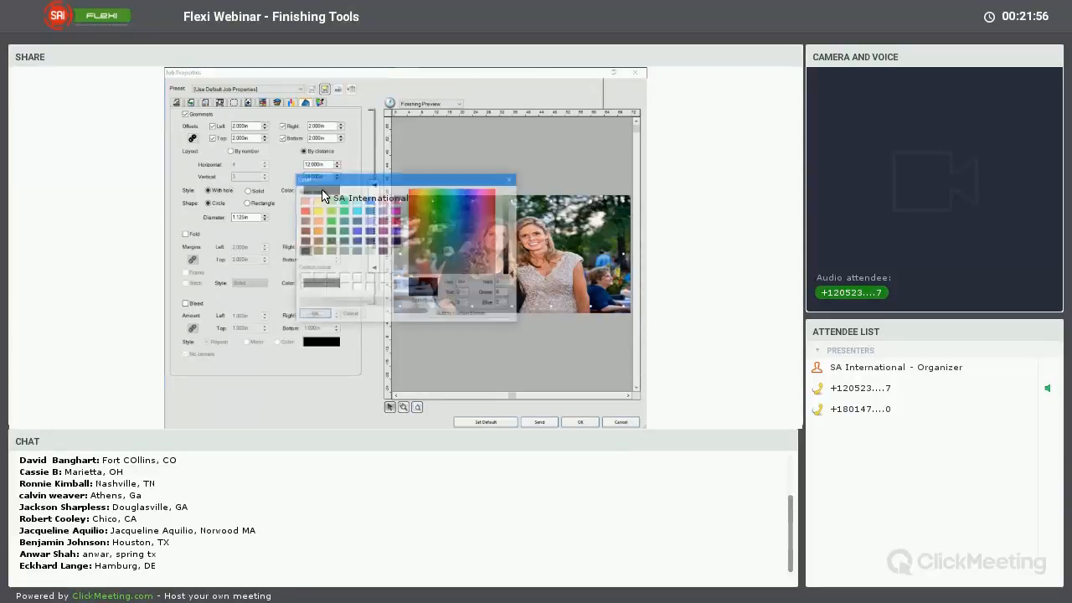
left_click(316, 201)
left_click(321, 315)
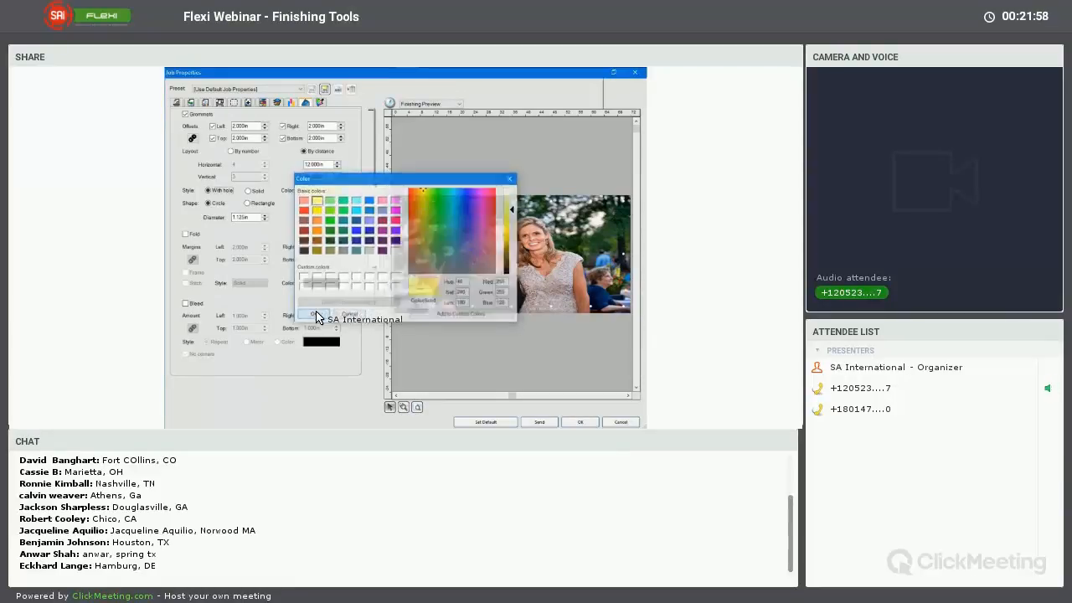
left_click(249, 191)
left_click(216, 192)
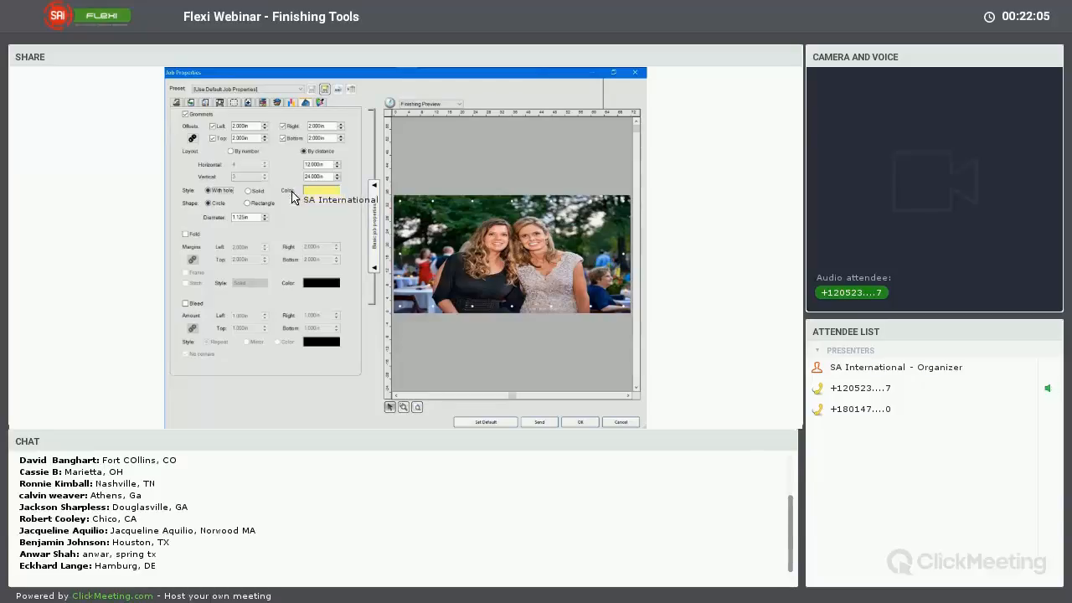
left_click(249, 192)
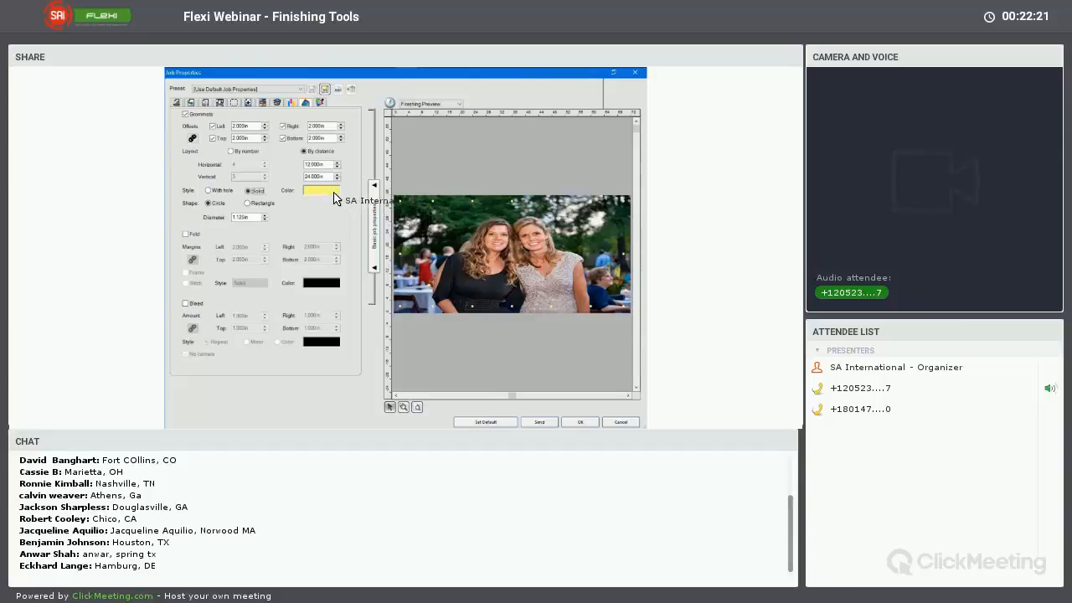
Try dark green as the grommet color, and replace it with white
left_click(321, 191)
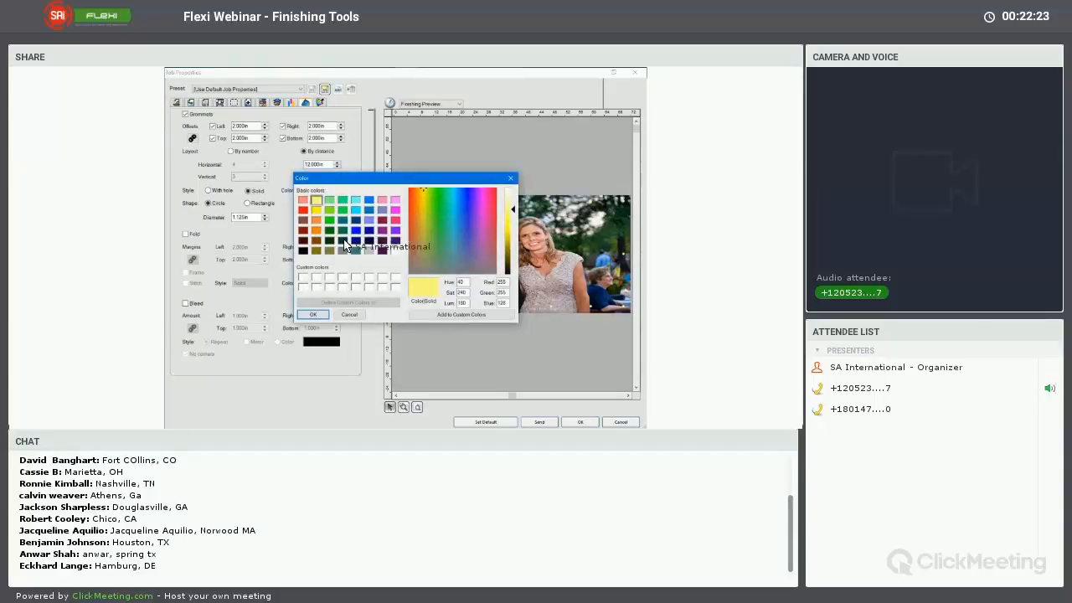
left_click(340, 233)
left_click(312, 314)
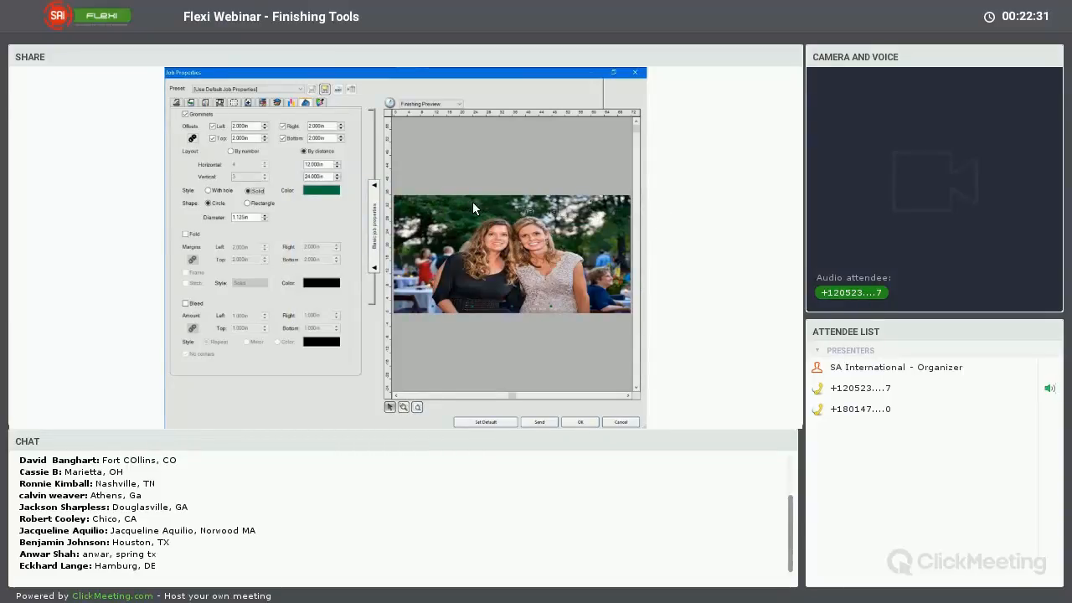
left_click(322, 191)
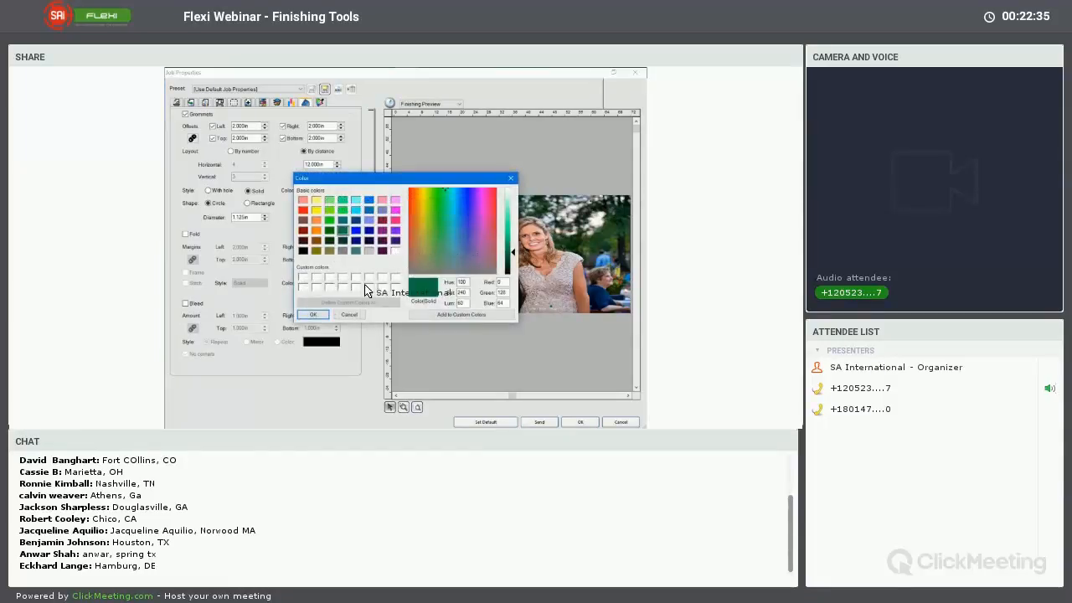
left_click(312, 314)
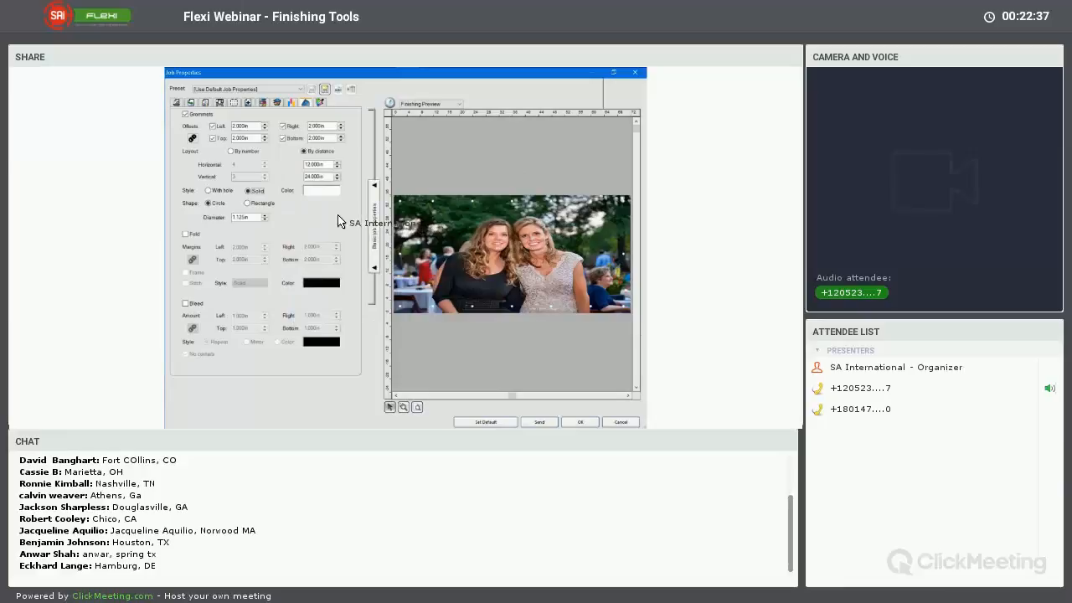
Try the Rectangle grommet shape, return to Circle, and enable the Fold option for the banner
left_click(248, 204)
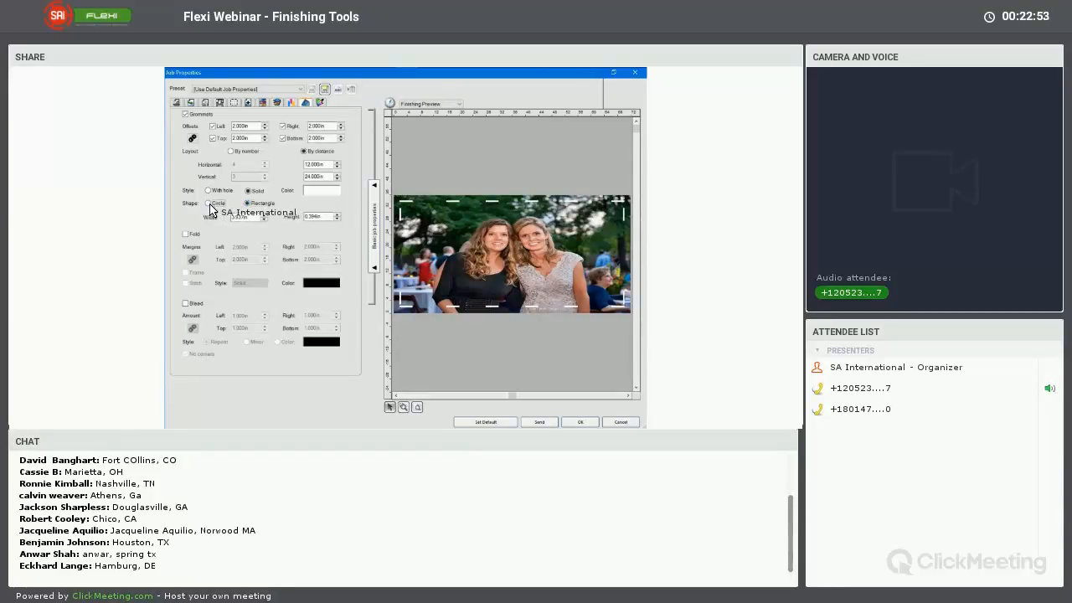
left_click(209, 203)
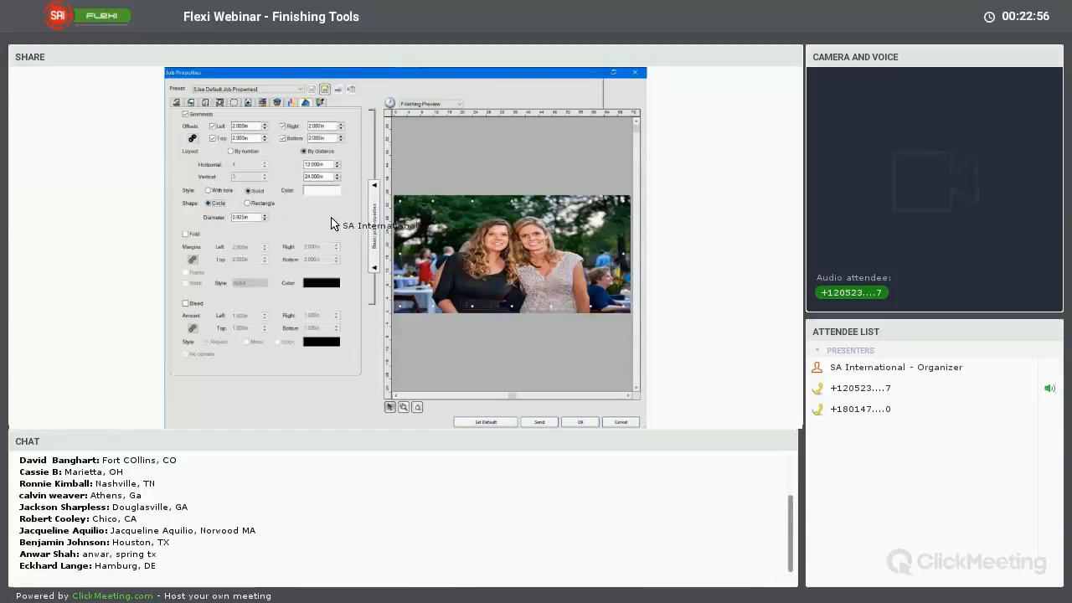
left_click(186, 234)
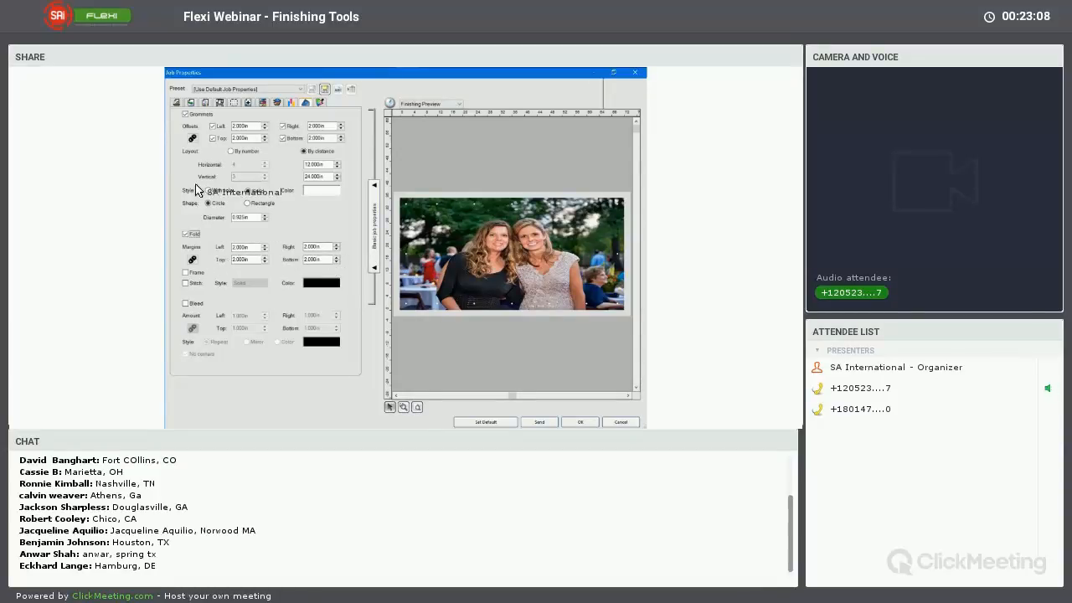
Link the four fold margins, try them at 1 in, and set all of them to 2 in
left_click(265, 249)
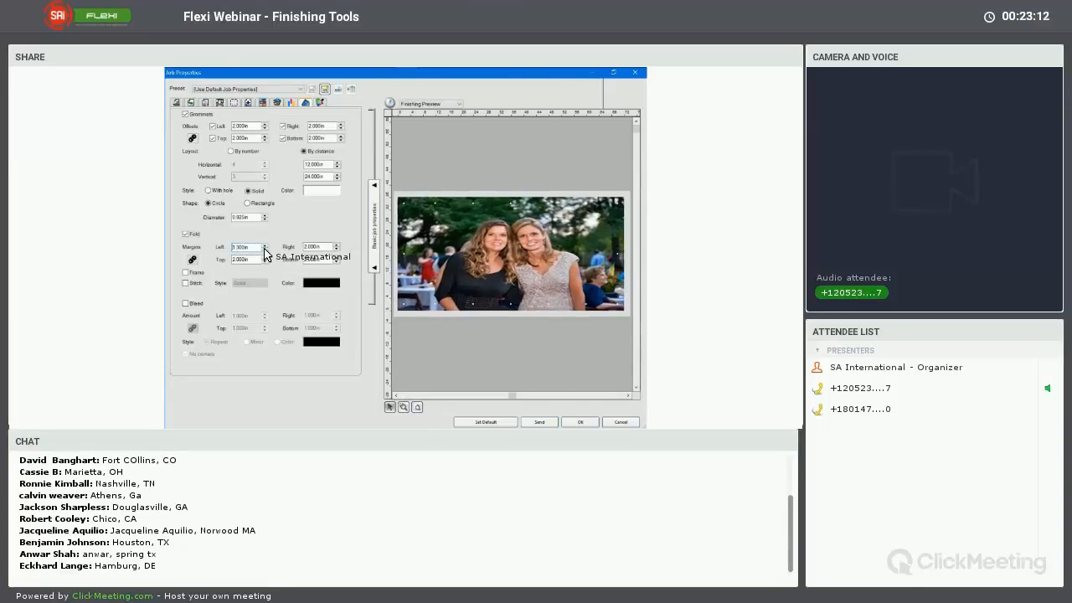
left_click(265, 251)
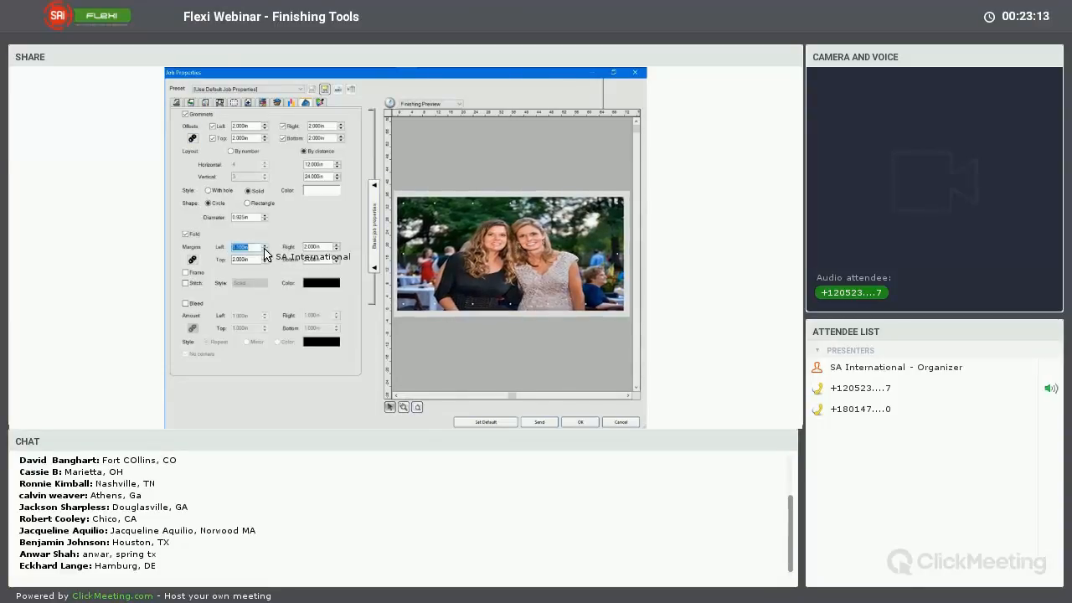
left_click(193, 260)
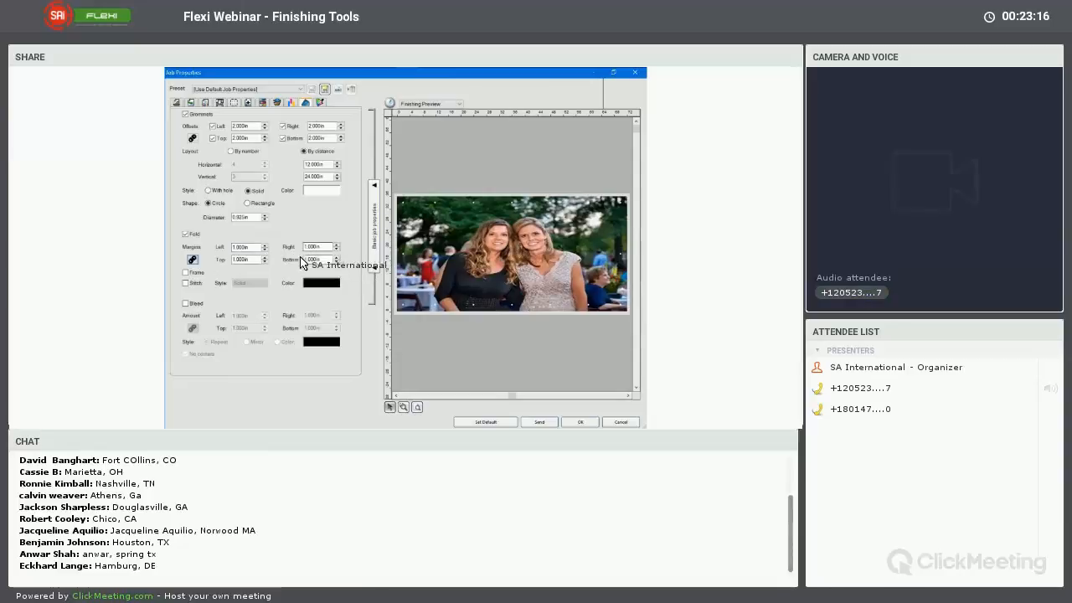
left_click(265, 245)
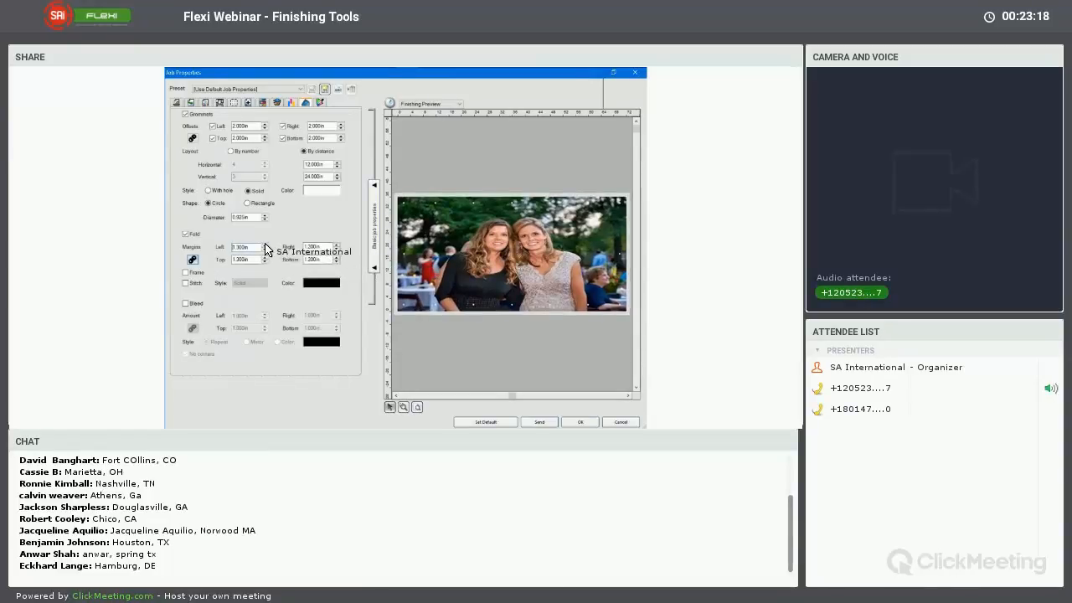
left_click(265, 246)
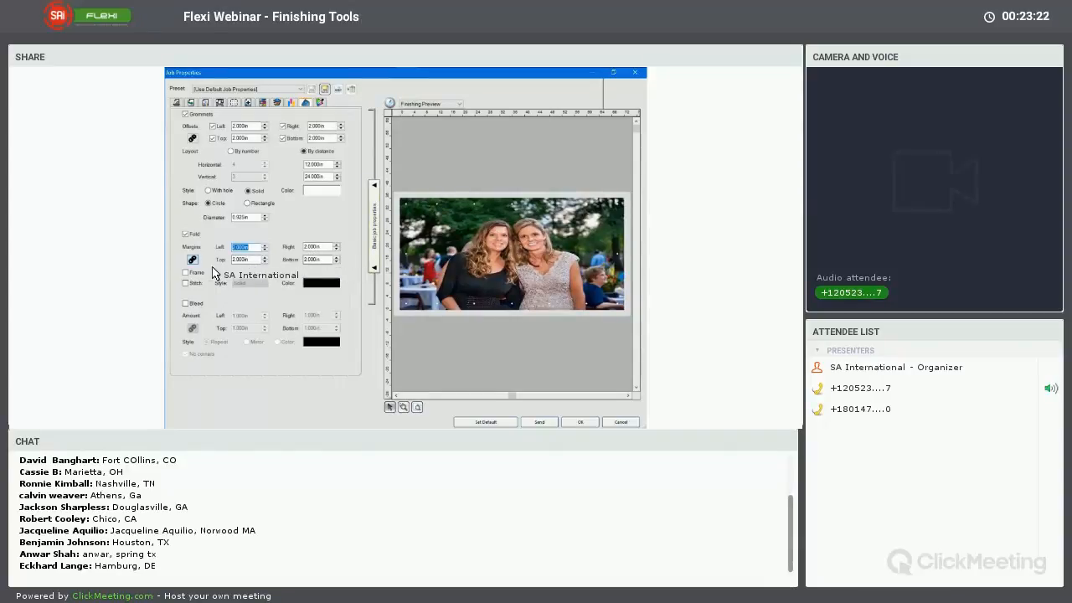
left_click(235, 252)
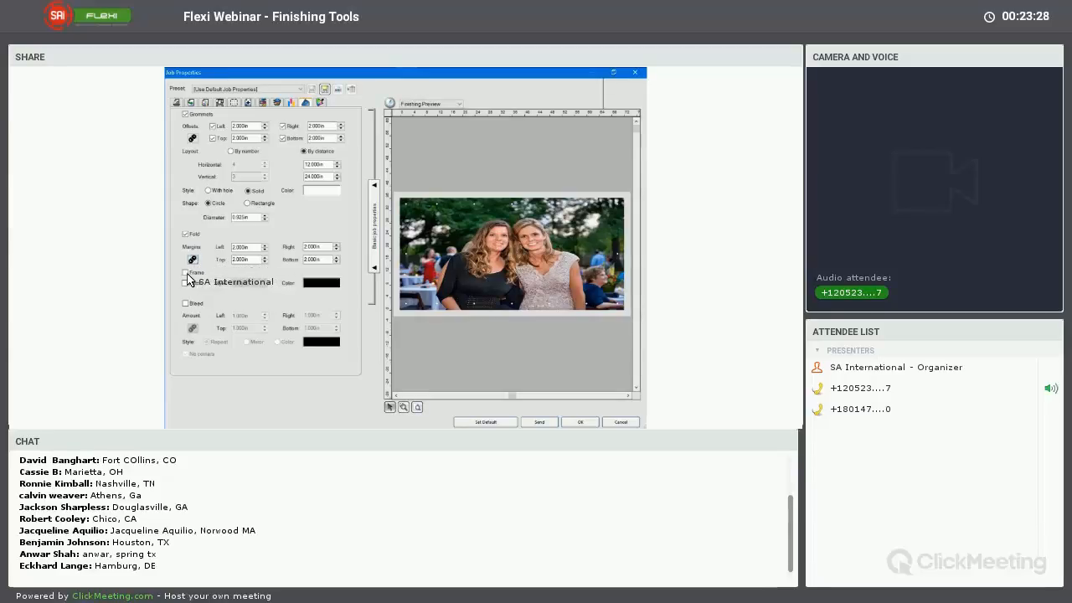
Enable the Frame option for the fold, leave Stitch off after trying it, and enable Bleed
left_click(186, 272)
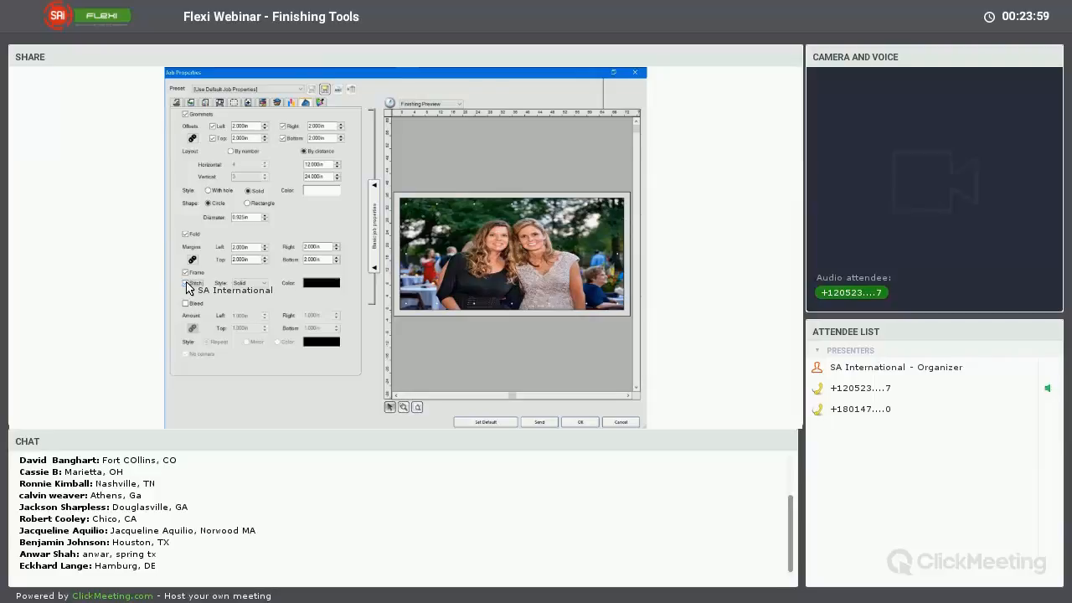
left_click(186, 284)
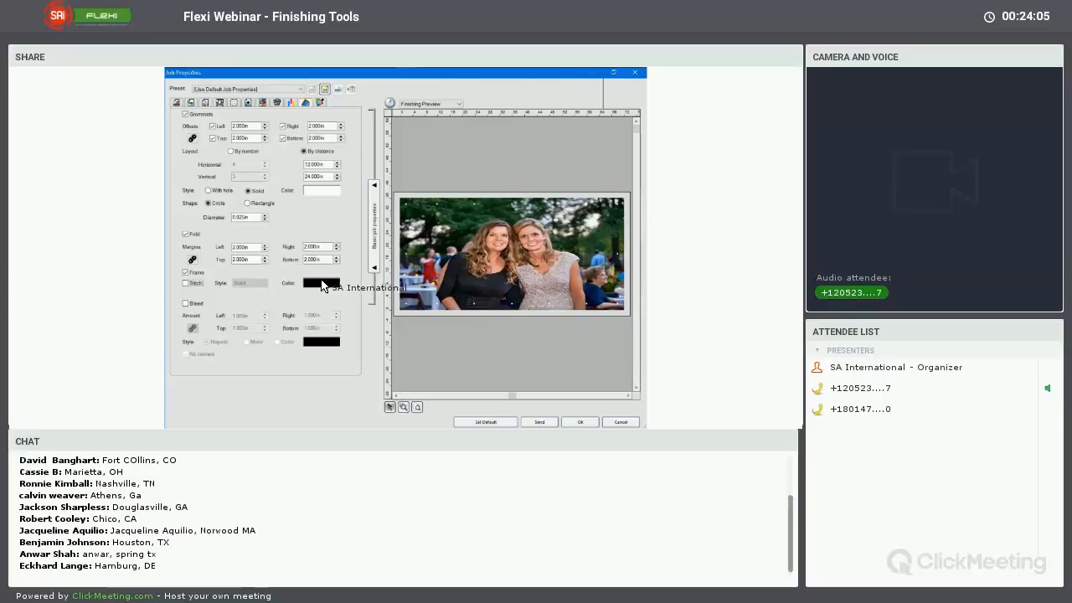
left_click(187, 305)
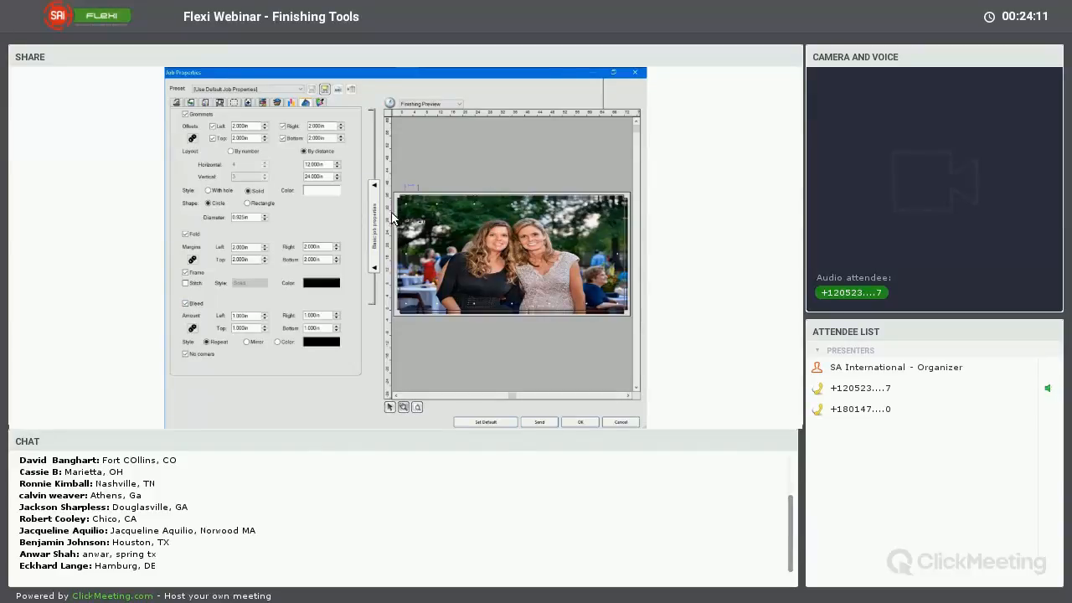
Examine the bleed, fold and grommet at the banner's upper-left corner in the finishing preview, and return to the full view
left_click_drag(419, 186, 391, 213)
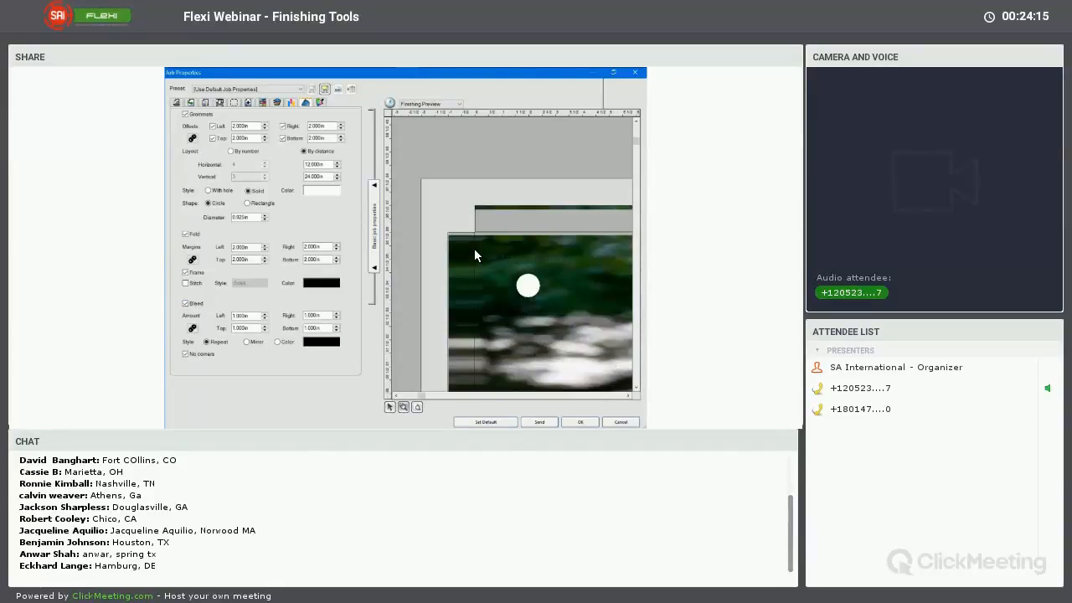
left_click(637, 389)
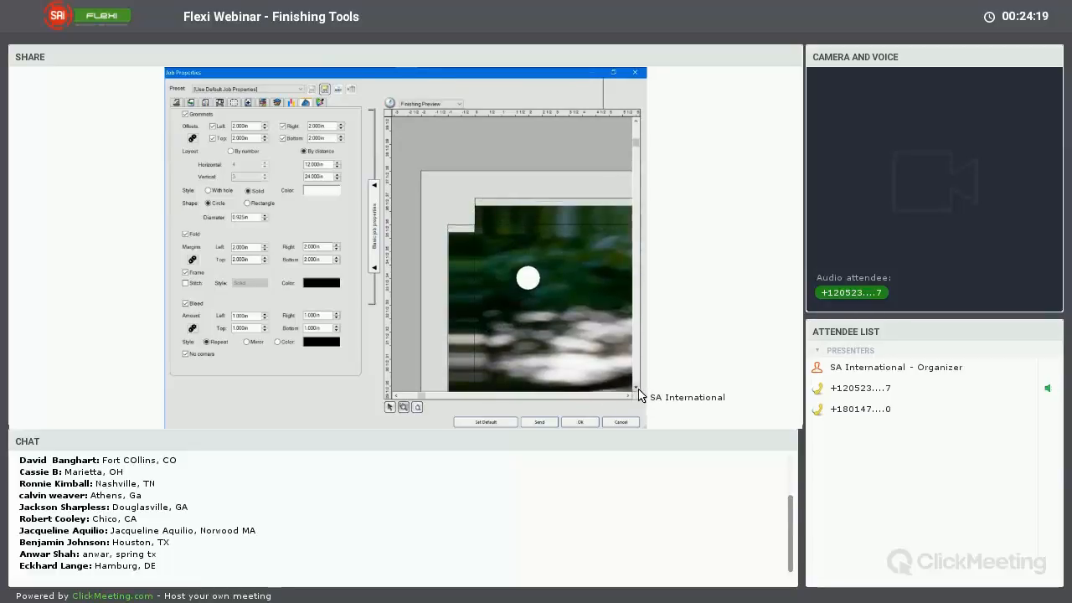
mouse_move(634, 141)
left_mouse_down()
mouse_move(634, 153)
mouse_move(633, 140)
left_mouse_up()
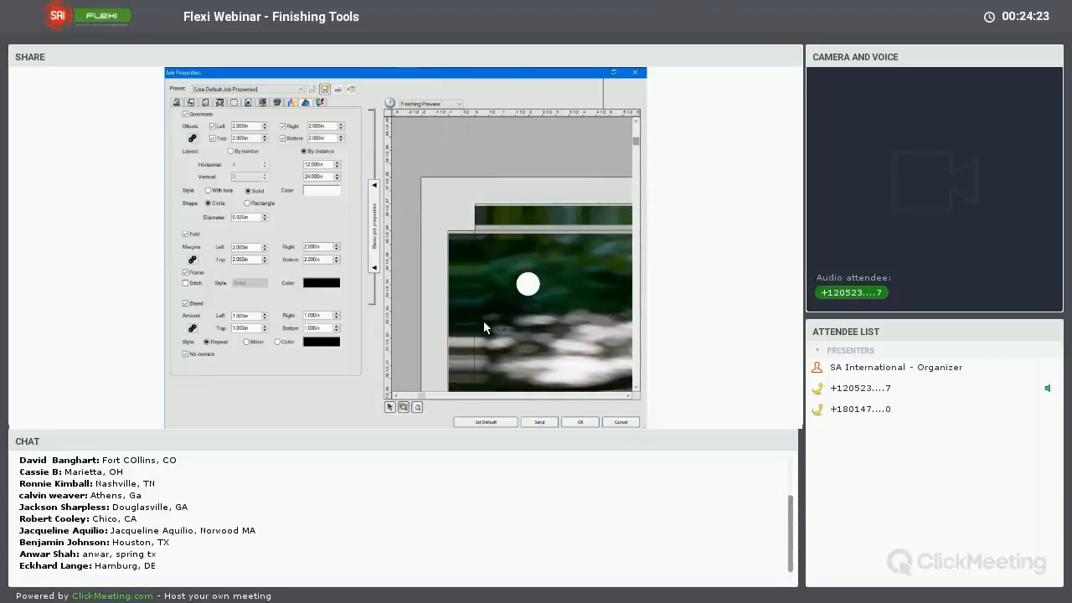
left_click(420, 409)
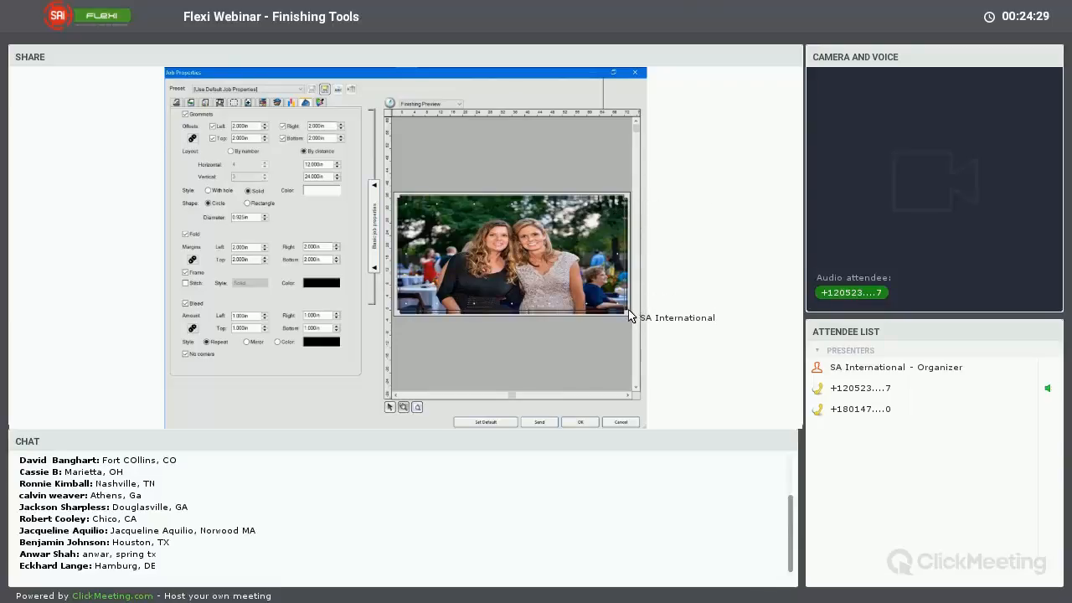
Compare the bleed at the banner's lower-right corner with No corners disabled, and enable No corners again
left_click_drag(579, 336, 620, 279)
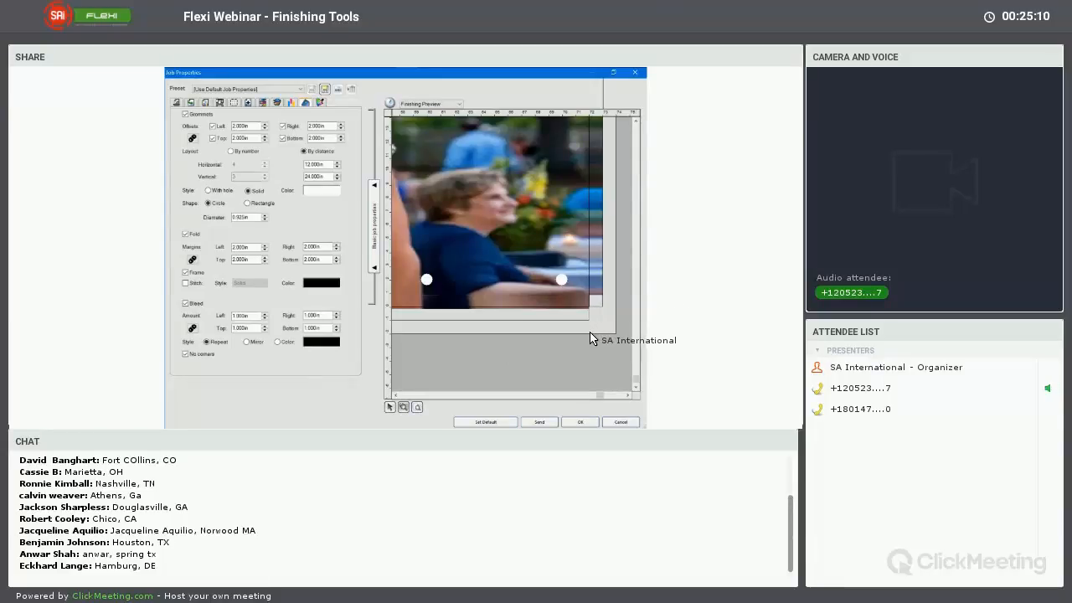
left_click(186, 355)
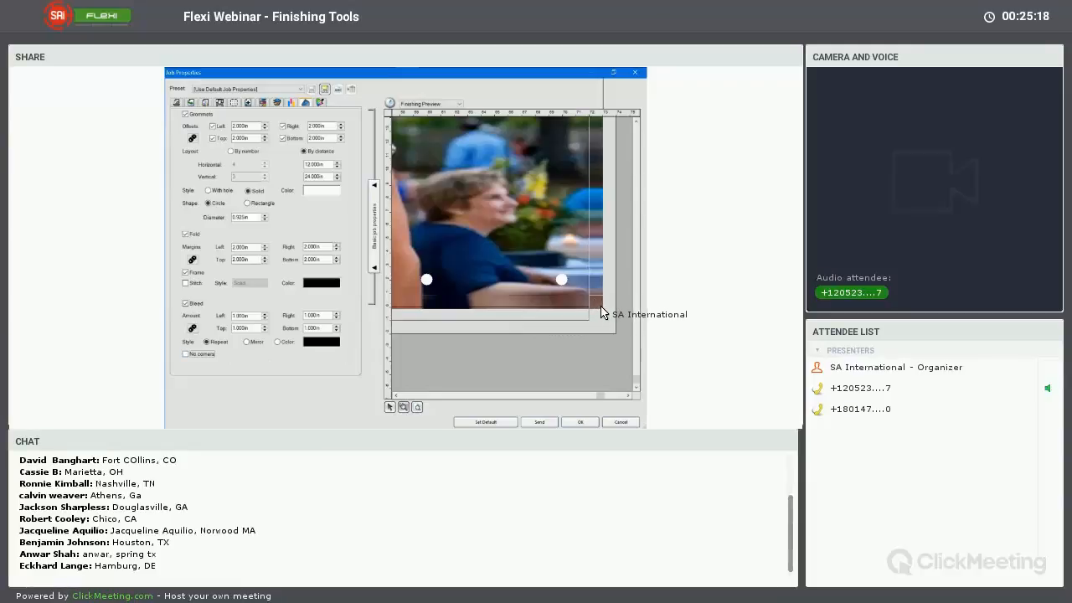
left_click(186, 356)
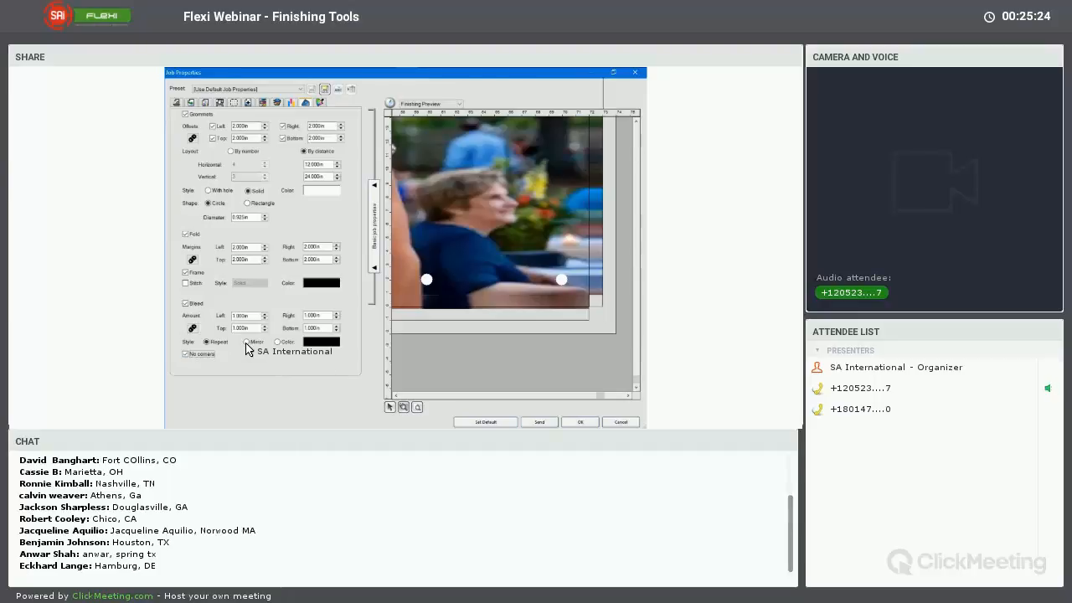
Set the bleed style to Mirror after comparing it with Repeat, and apply the job properties
left_click(247, 342)
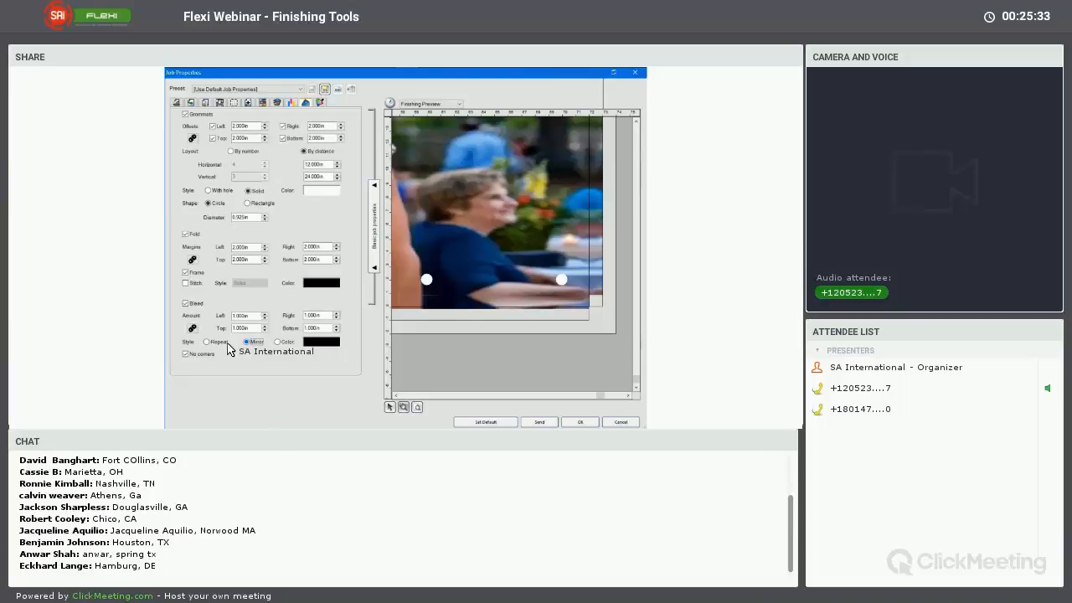
left_click(208, 343)
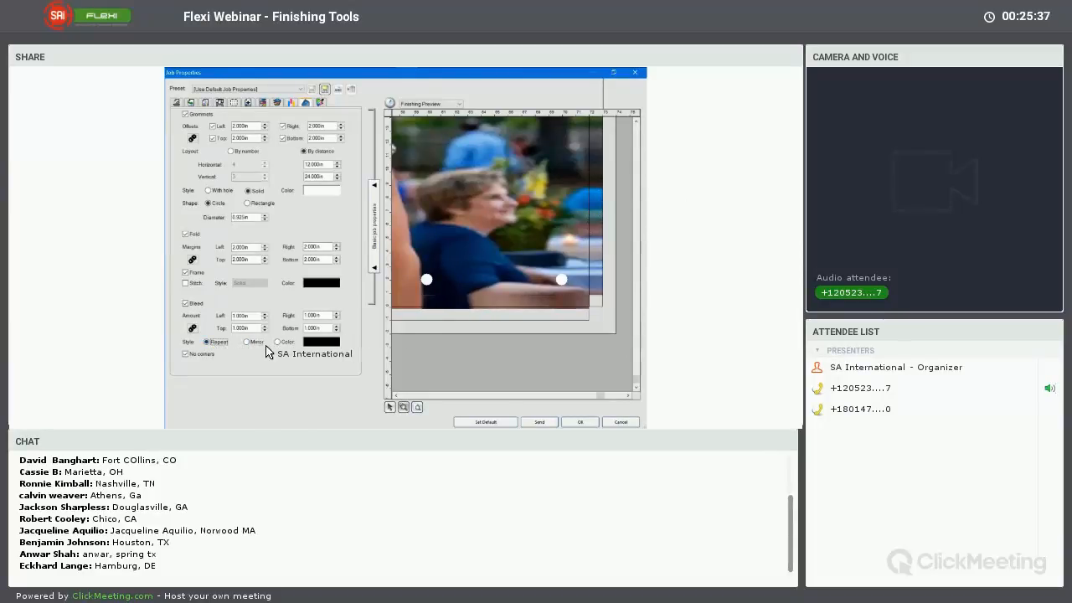
left_click(247, 342)
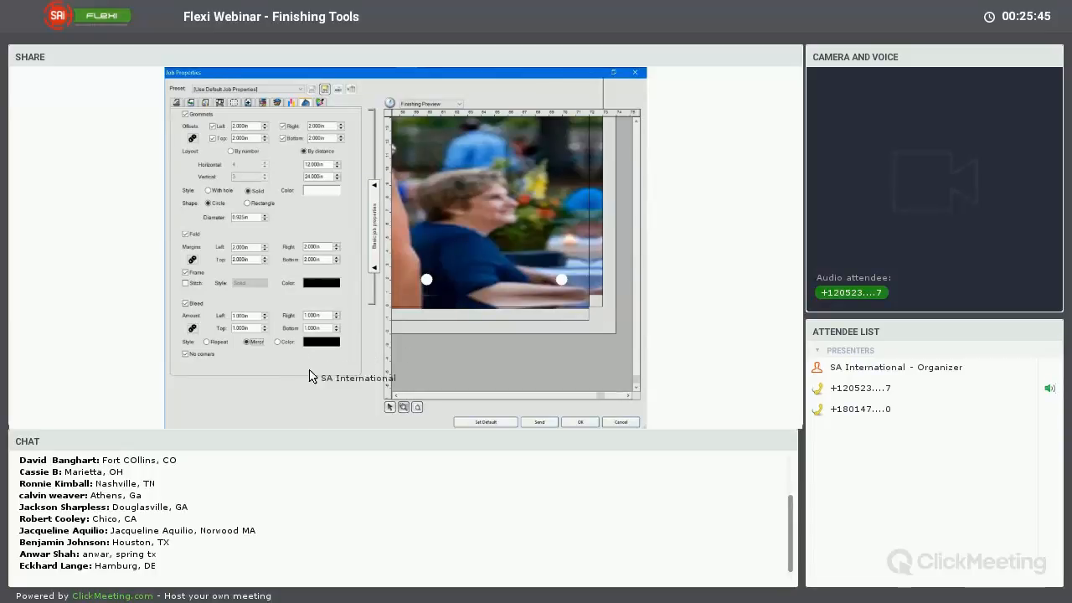
left_click(416, 408)
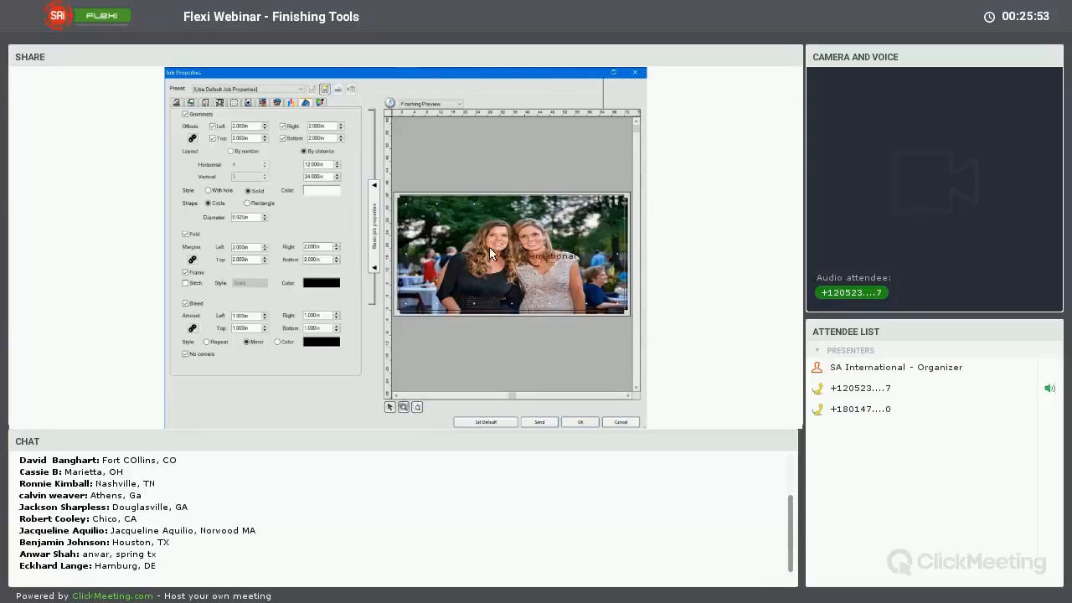
left_click(584, 423)
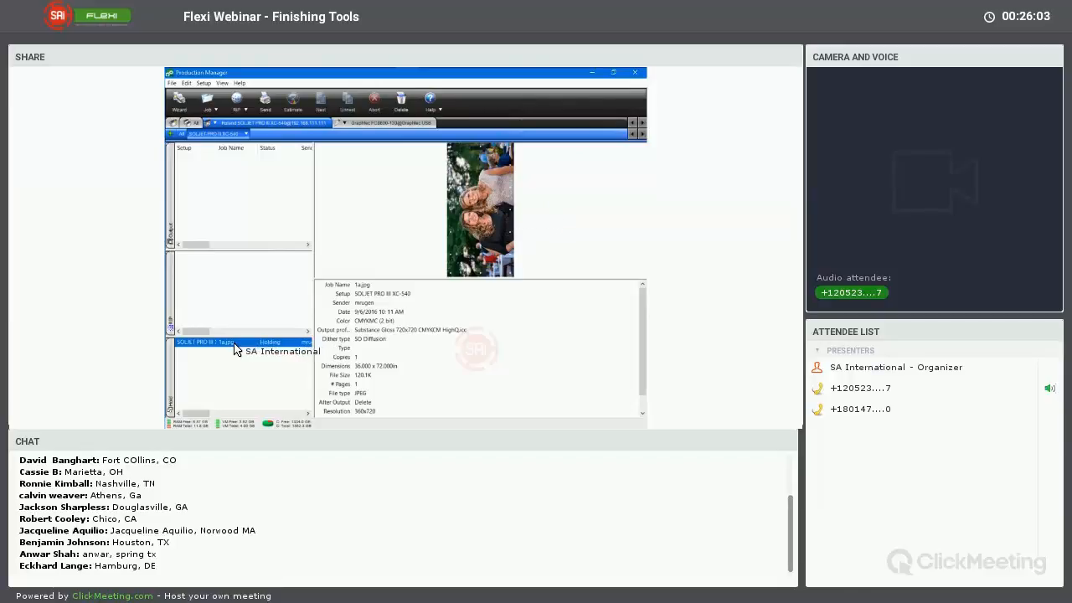
Reopen the job properties of 1a.jpg, examine the finished banner in the layout preview, and close them without changes
double_click(235, 343)
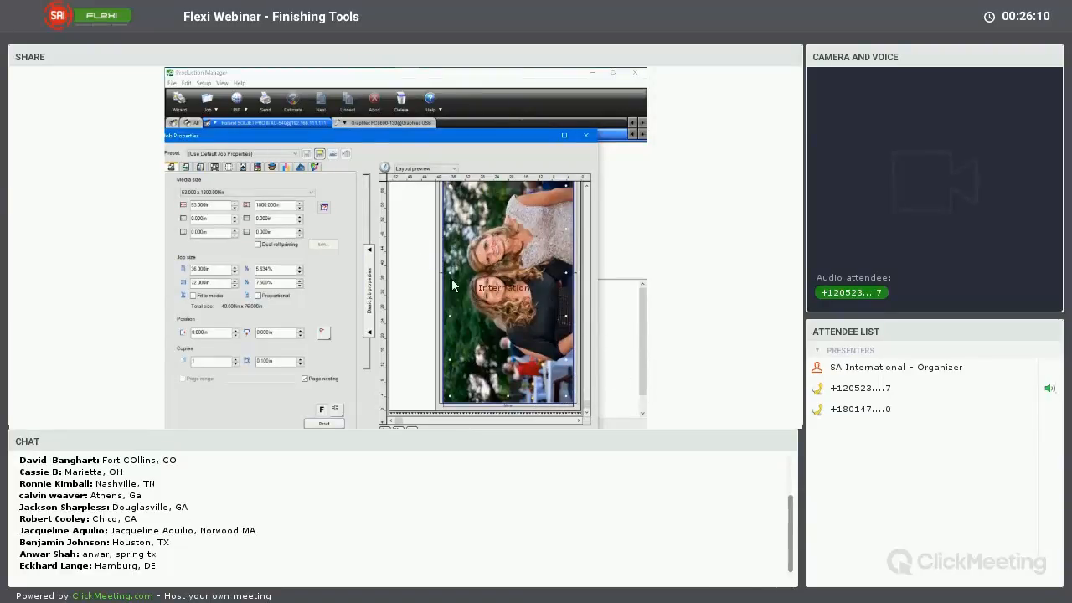
double_click(452, 139)
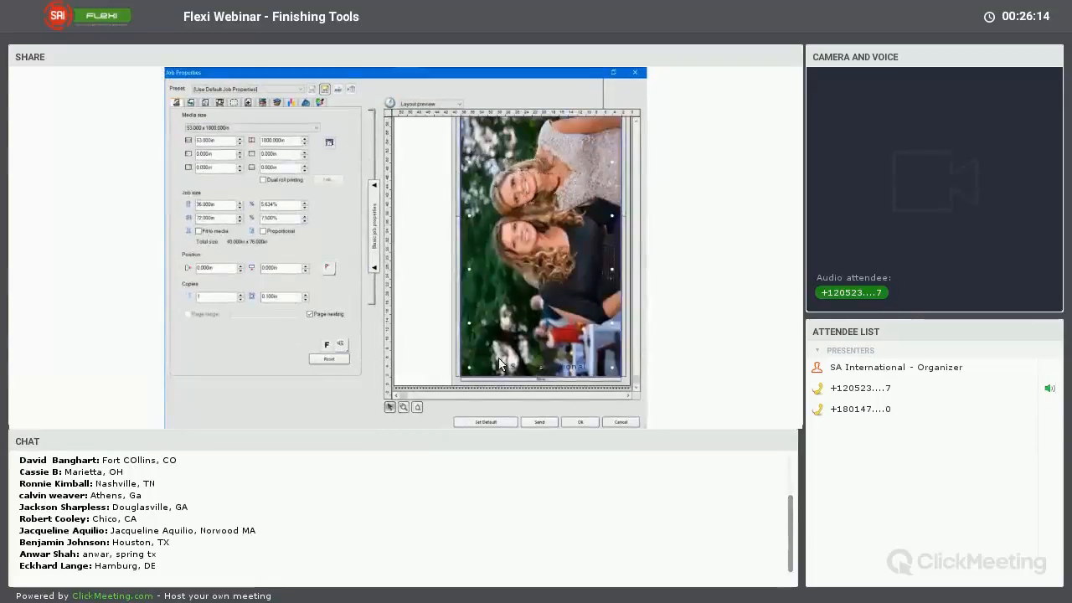
left_click(620, 424)
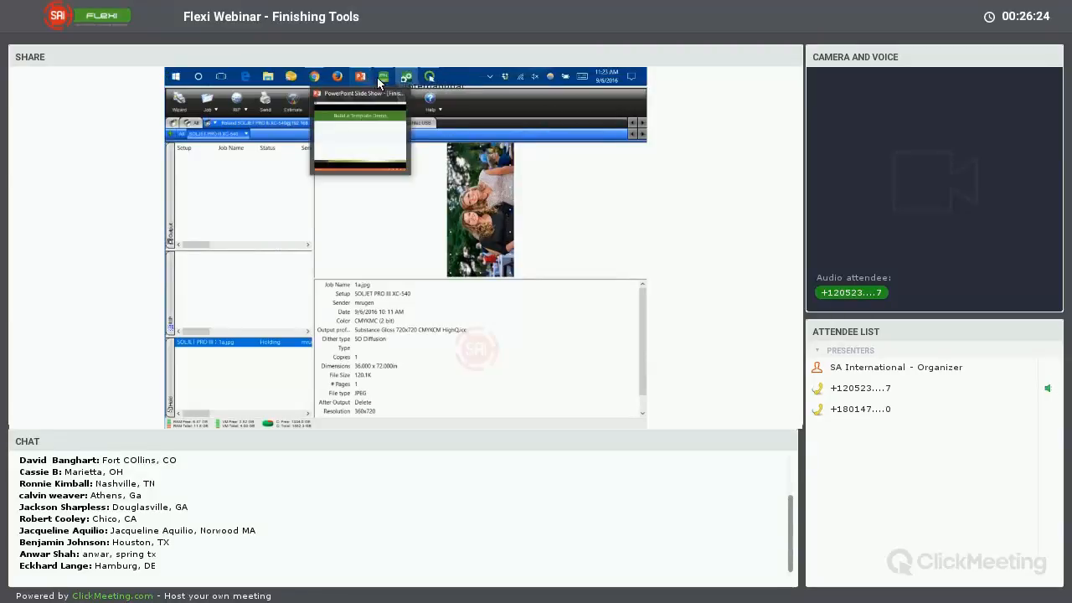
Switch to the PowerPoint slide show and advance past the Build a Template Demo slide to the closing Flexi slide
left_click(364, 77)
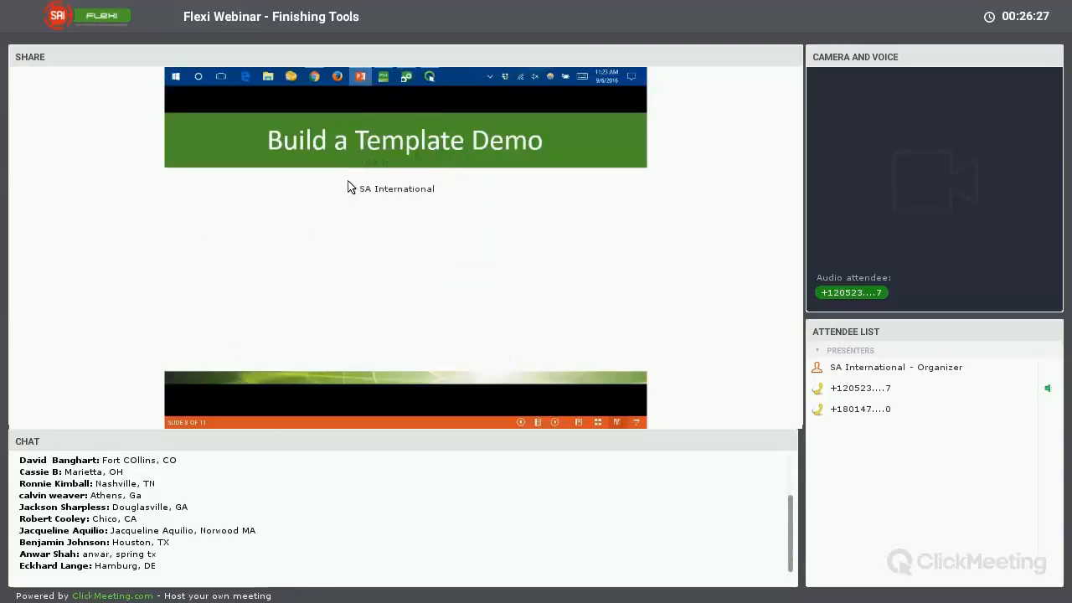
left_click(339, 223)
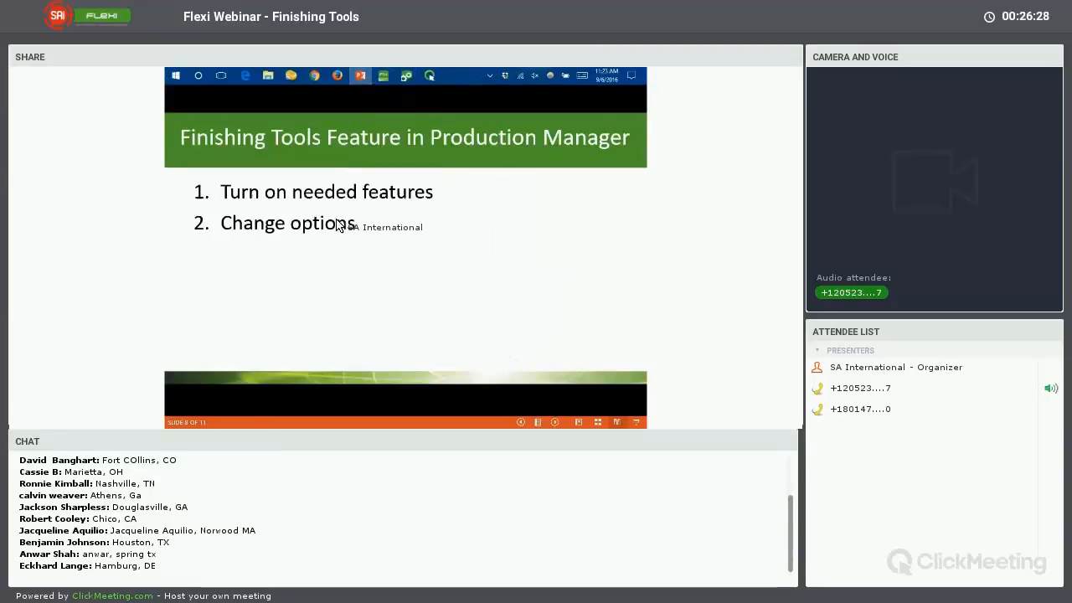
left_click(412, 245)
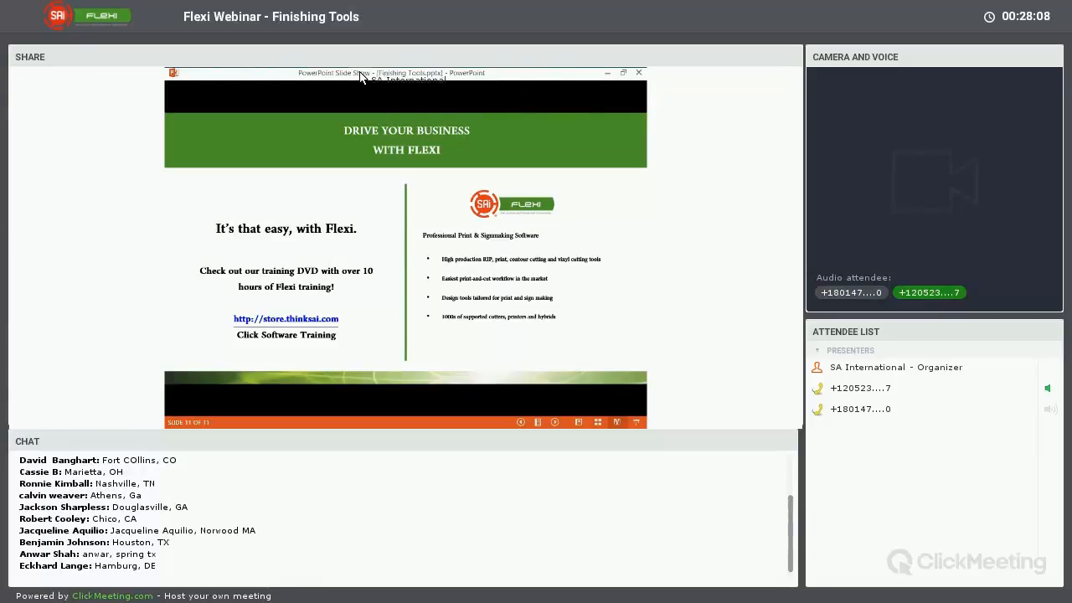
Switch to the banner template in FlexiSIGN & PRINT and expand the palette listing its layers and objects
left_click(388, 79)
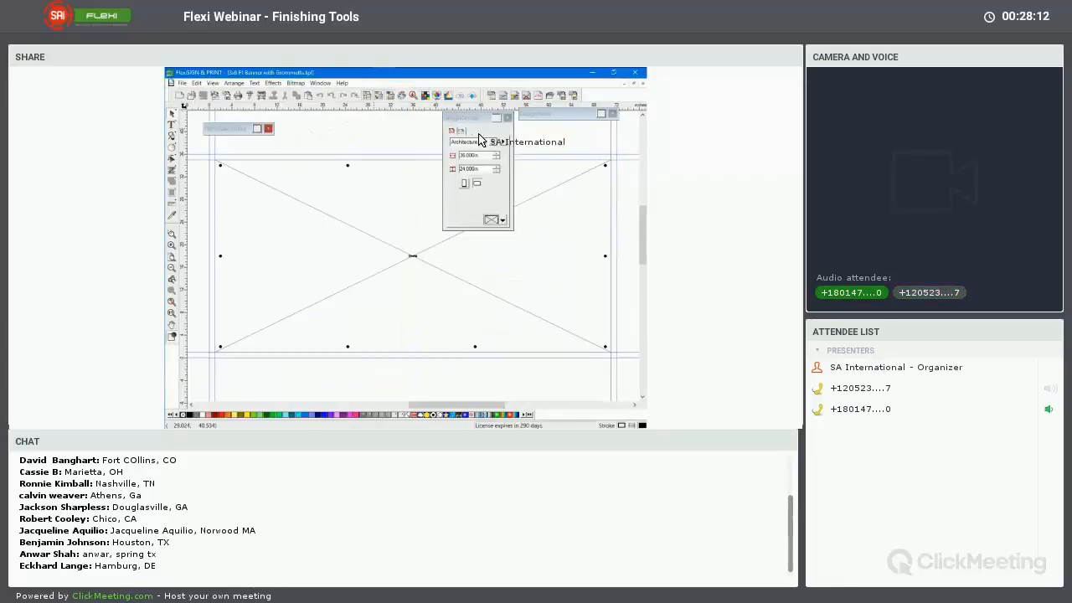
left_click(600, 115)
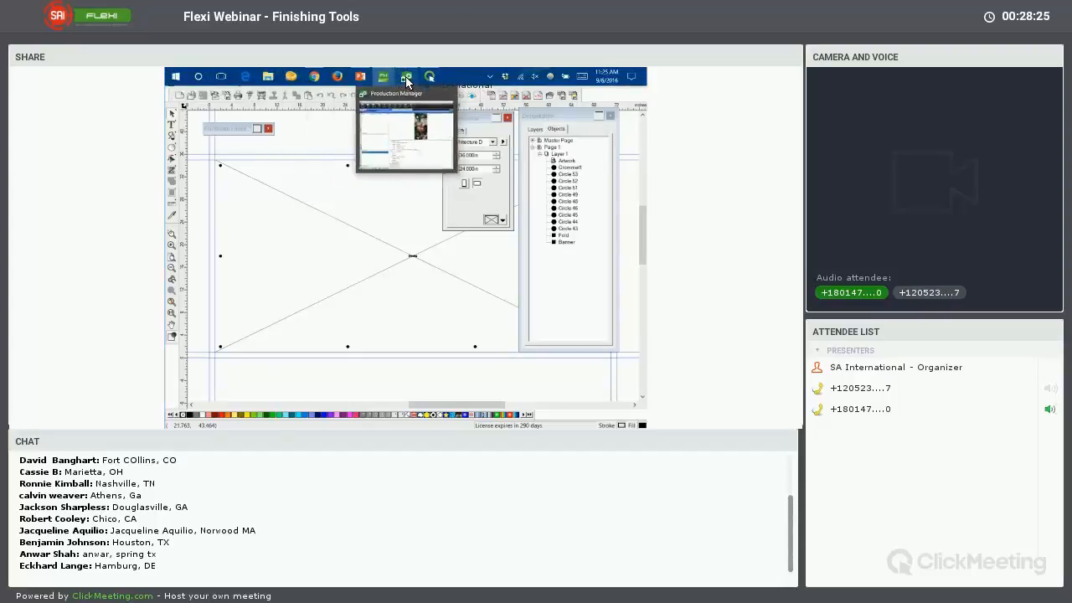
Switch to Production Manager and open the finishing settings of the 1a.jpg job in a maximized properties window
left_click(407, 77)
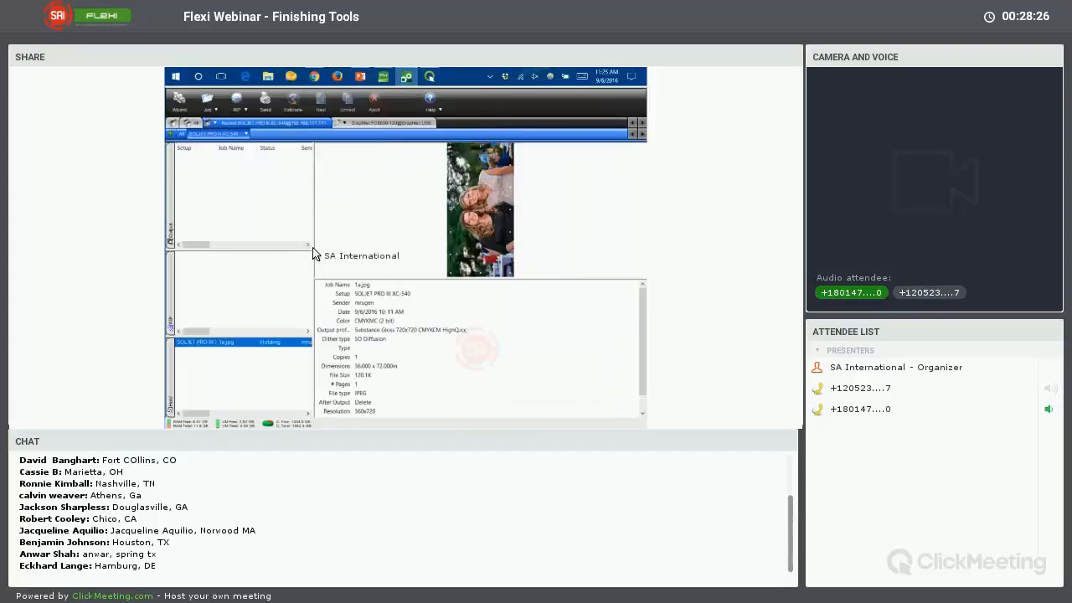
double_click(240, 344)
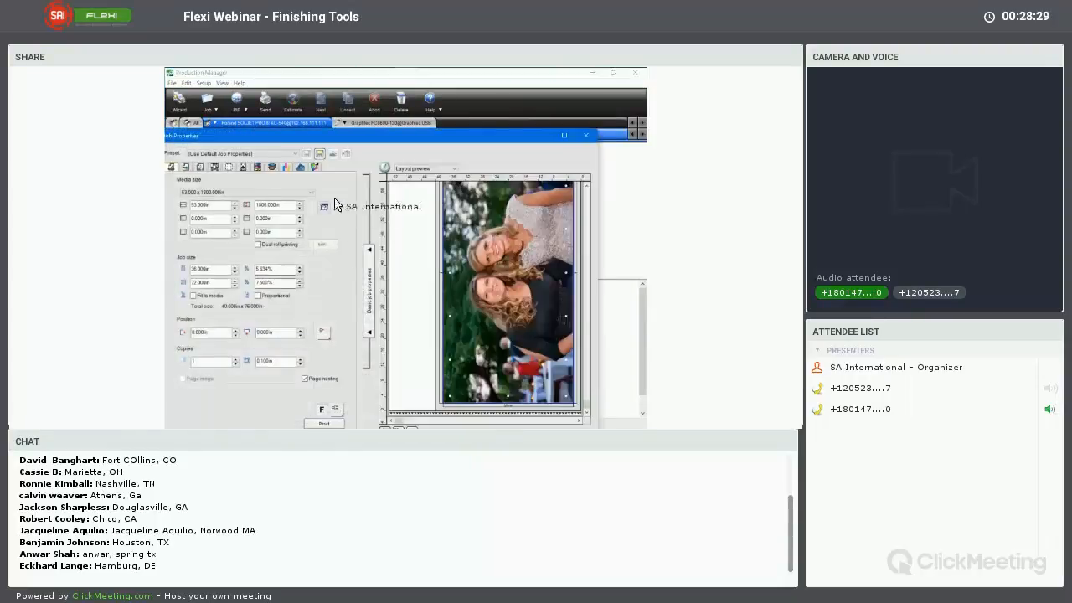
double_click(390, 140)
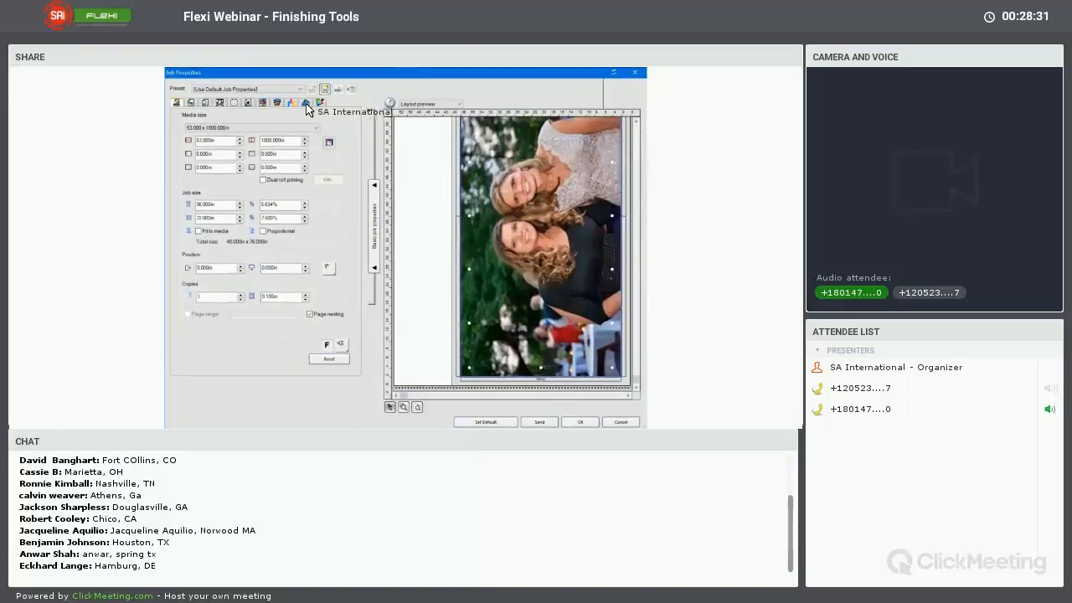
left_click(319, 102)
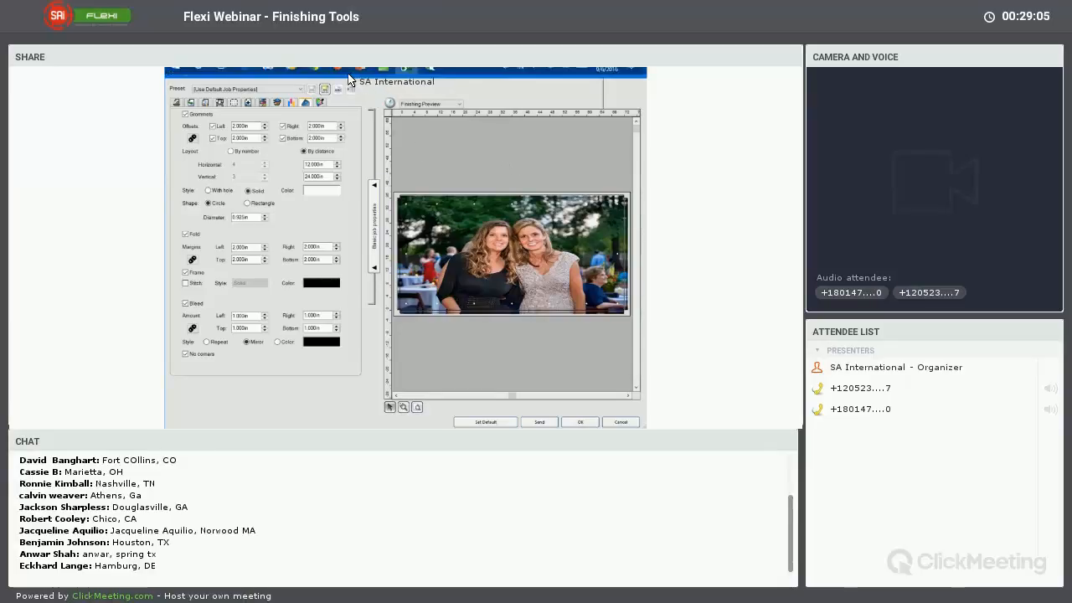
Open File Explorer at the Program Files (x86) folder on OS (C:) and maximize its window
left_click(315, 77)
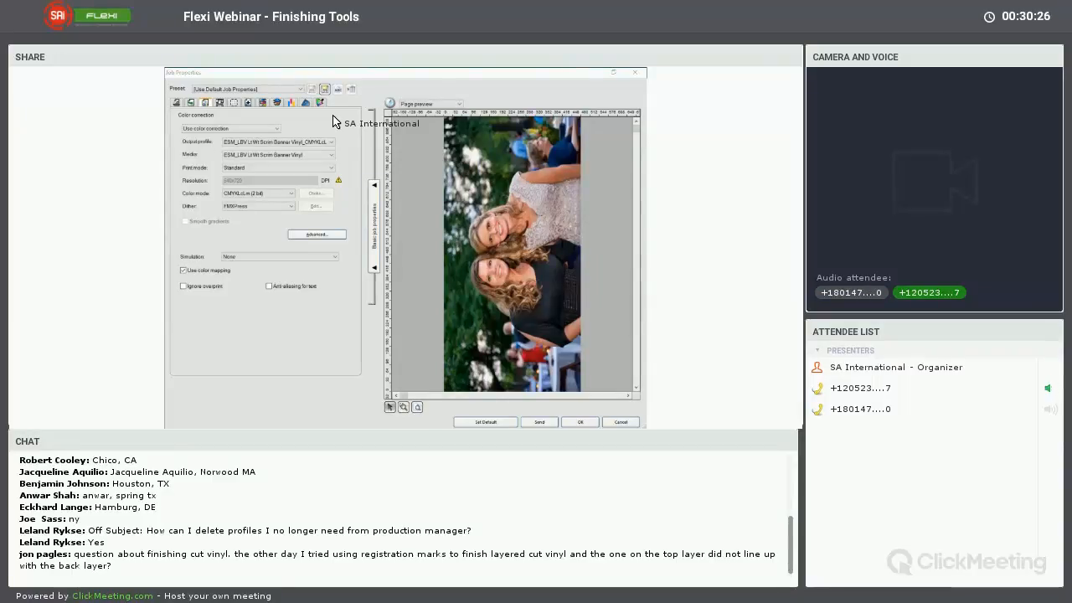
key("super+e")
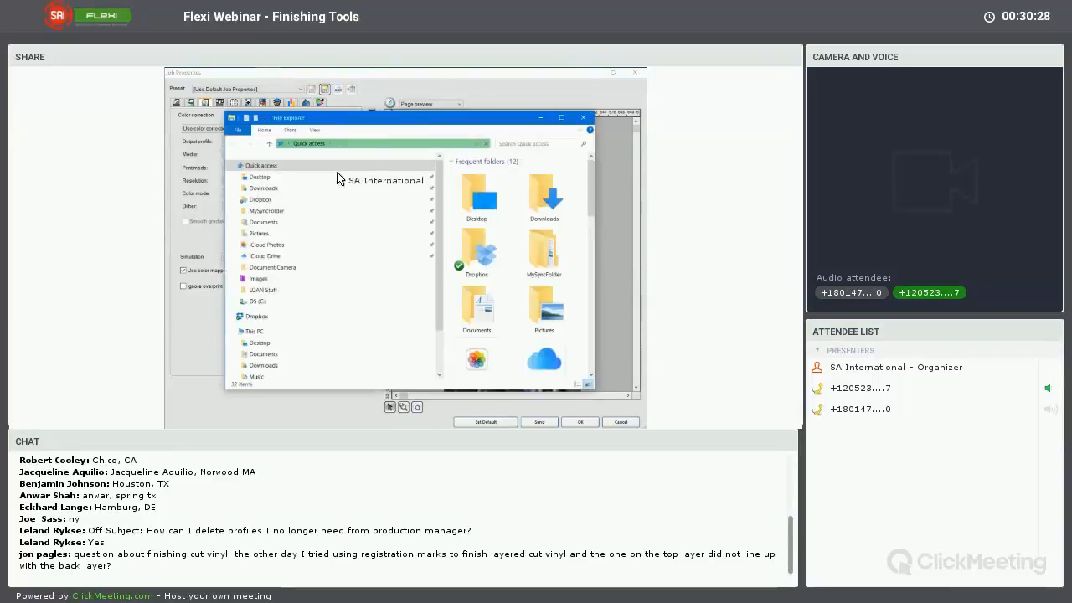
scroll(317, 289, "down", 2)
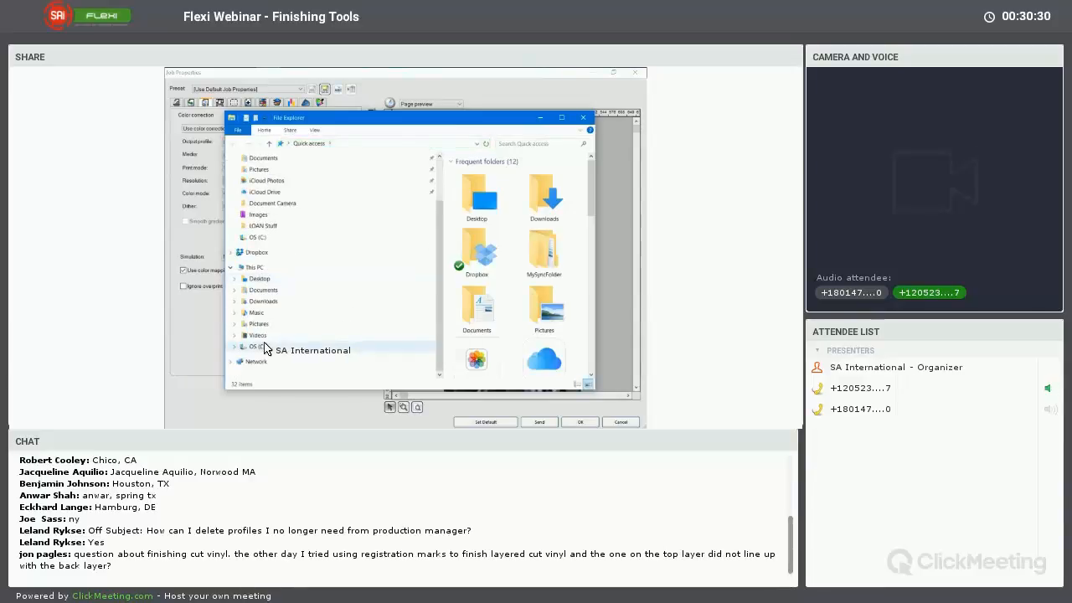
left_click(281, 346)
scroll(499, 326, "down", 3)
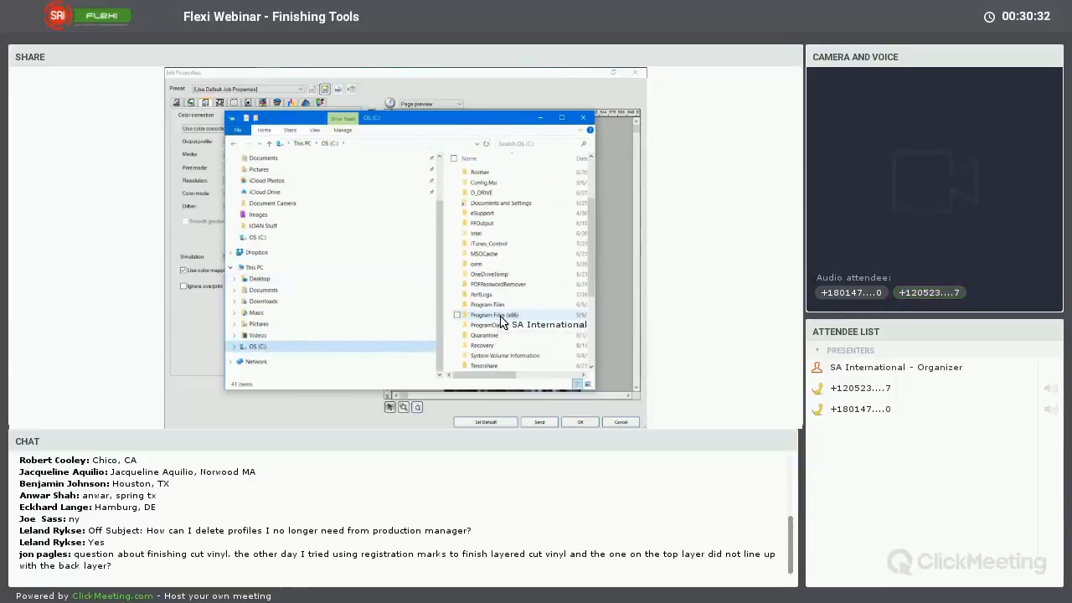
double_click(502, 316)
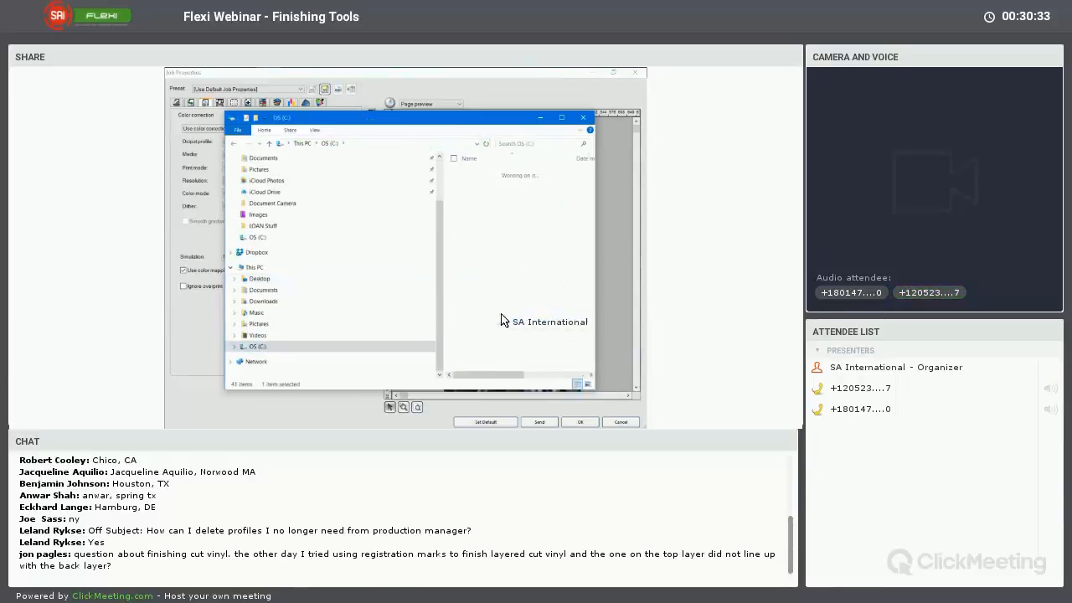
left_click(562, 118)
Open the ICCProfile folder inside SAi > SAi Production Suite Cloud
scroll(490, 251, "down", 10)
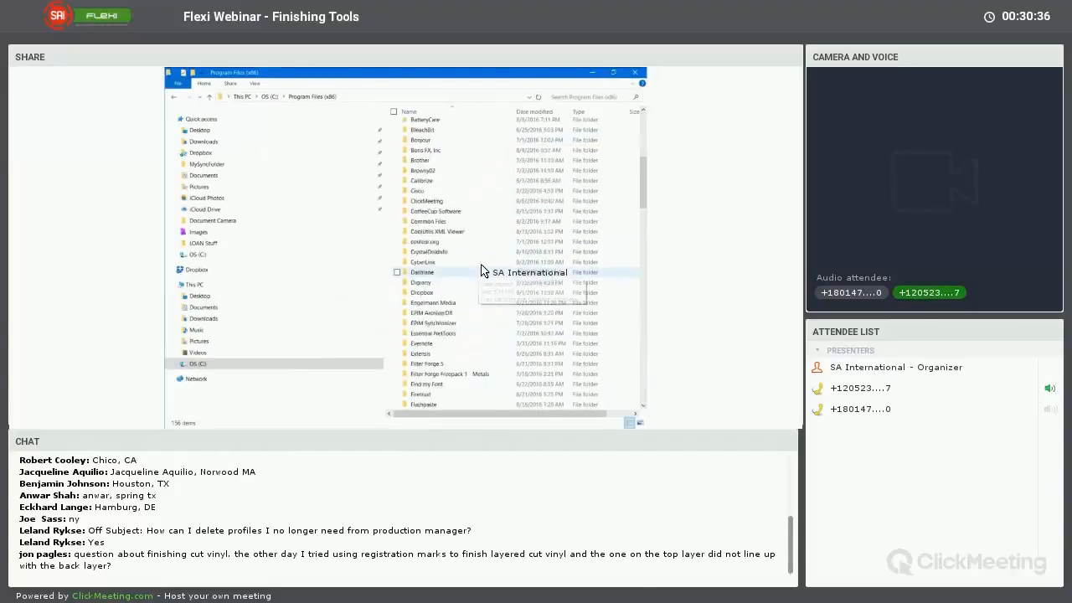
scroll(481, 275, "down", 12)
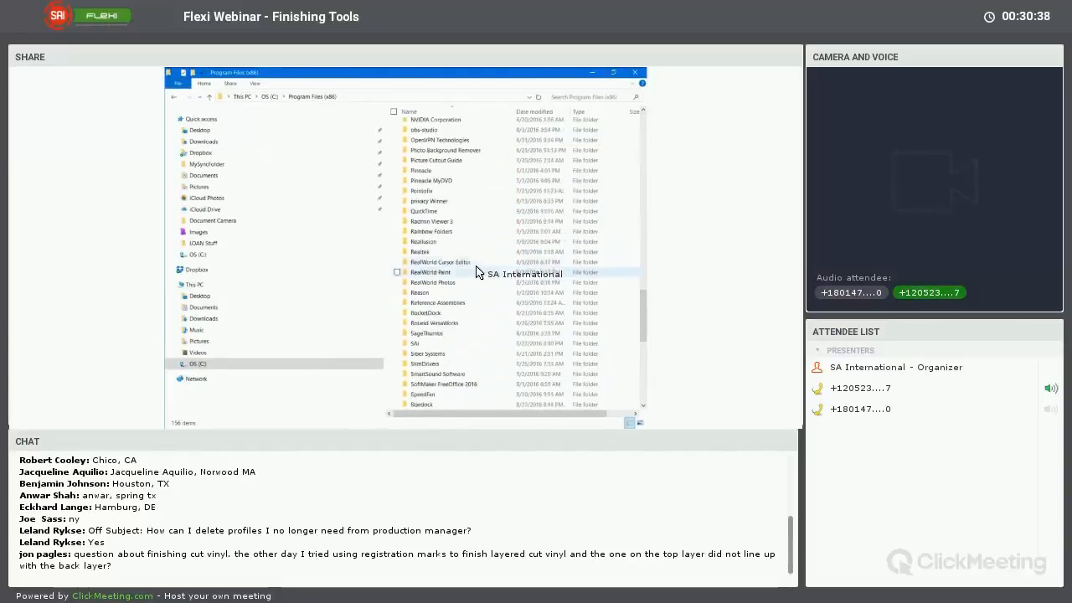
double_click(443, 345)
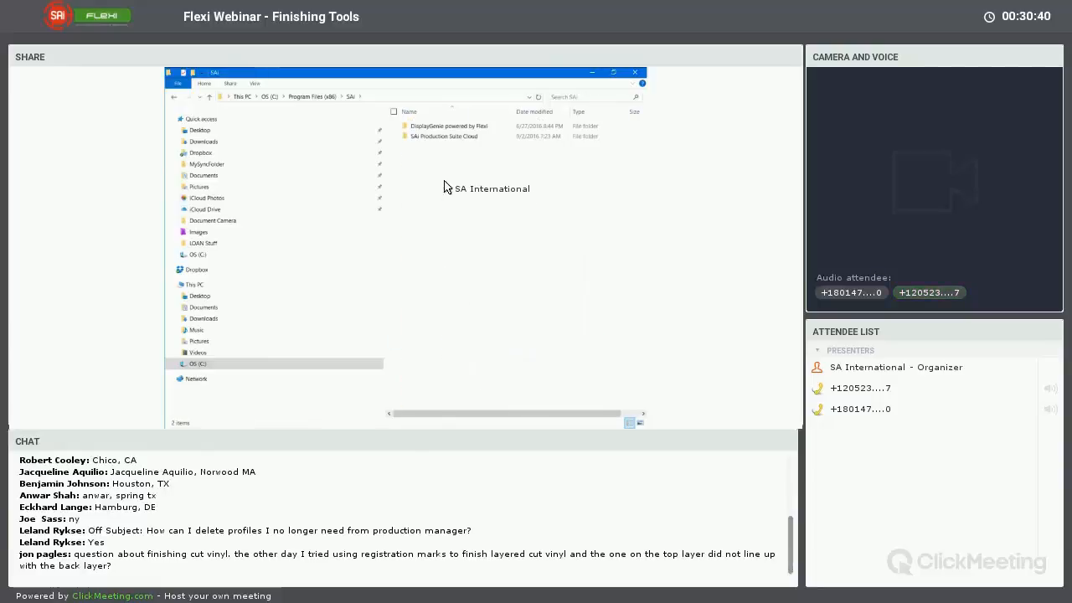
double_click(443, 136)
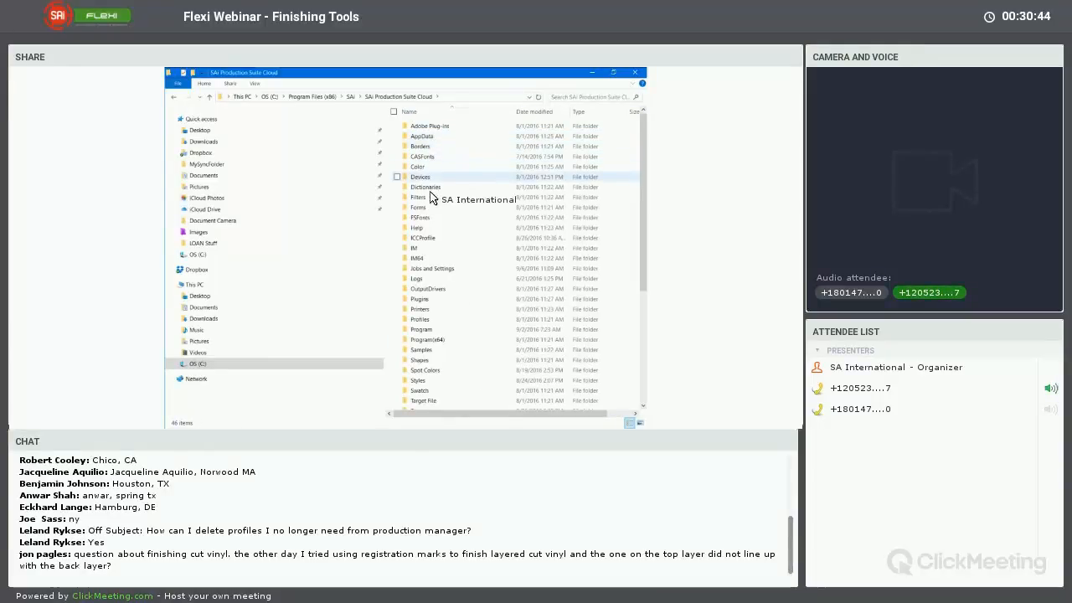
double_click(424, 239)
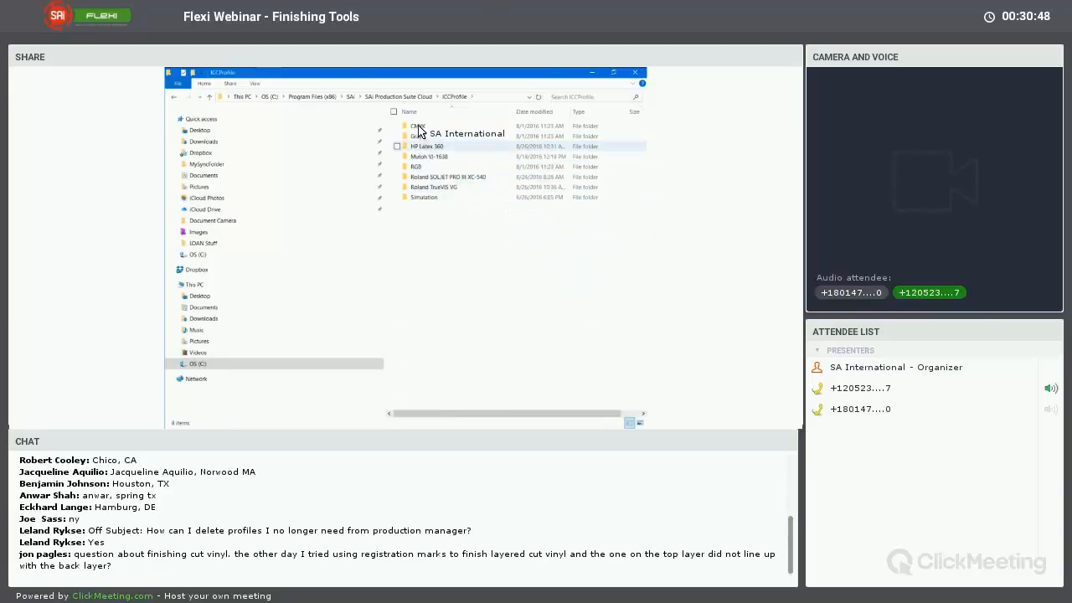
Open the Roland SOLJET PRO III XC-540 profile folder, select the Avery MPI 2010 720x720 Standard.icc file, and minimize the window
double_click(446, 178)
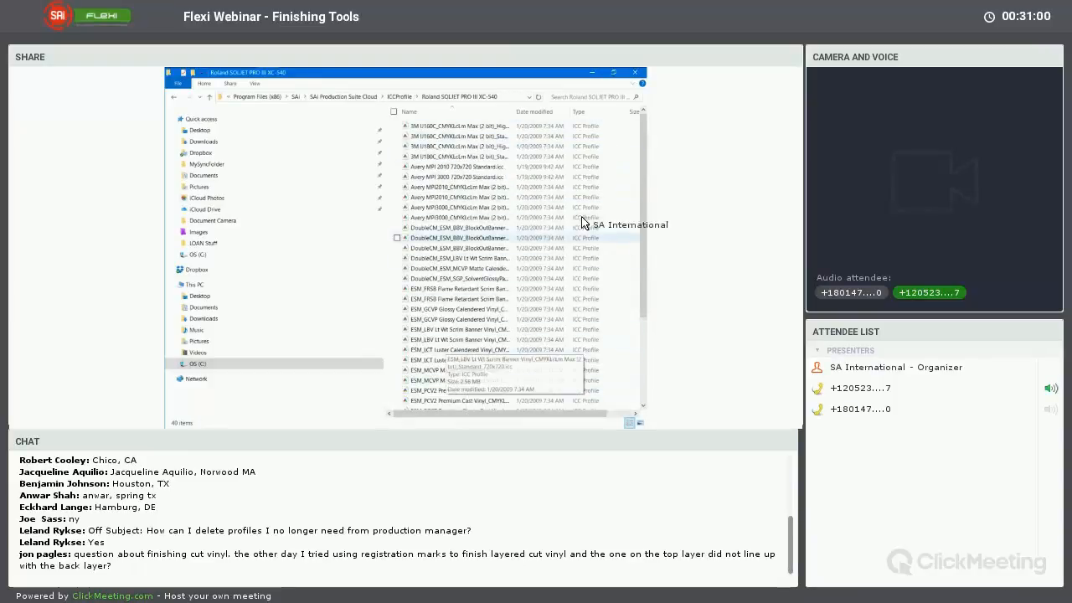
left_click(436, 166)
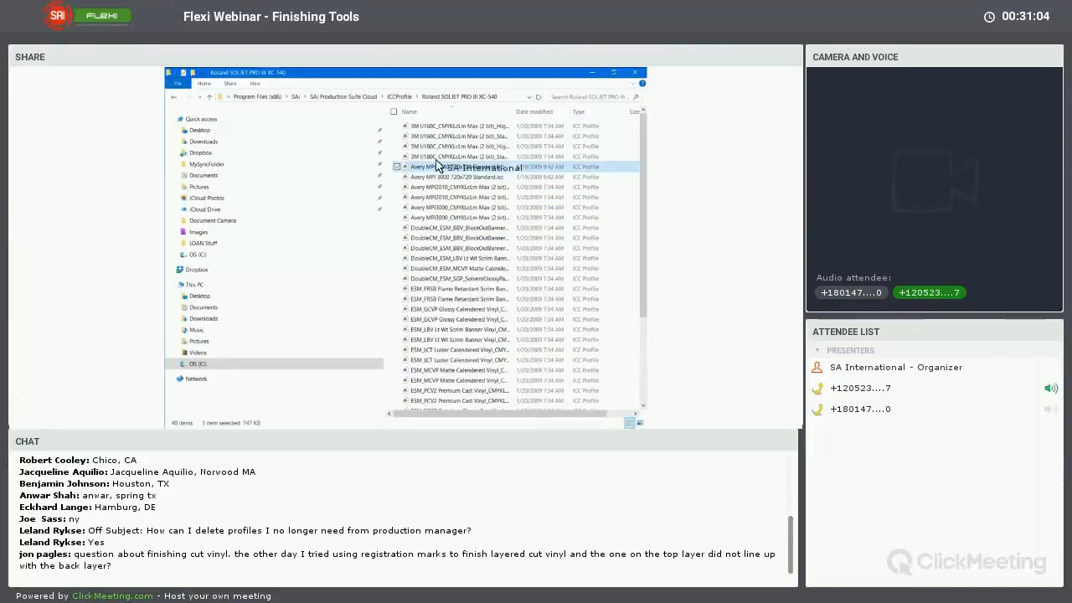
left_click(593, 73)
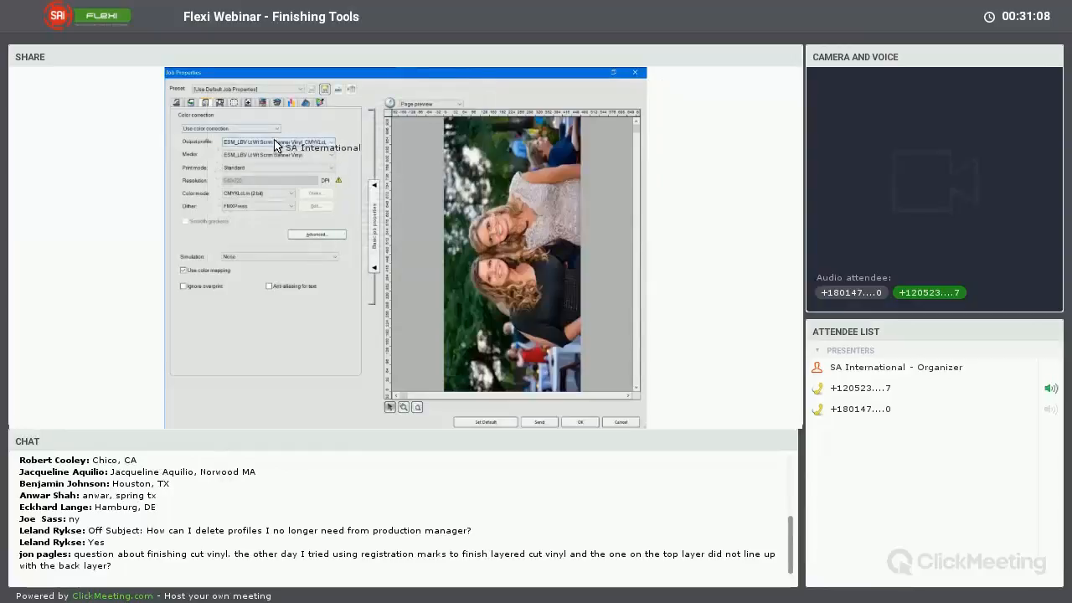
Review the output profile list in Job Properties, open the file browser for adding an ICC profile, and cancel it
left_click(273, 144)
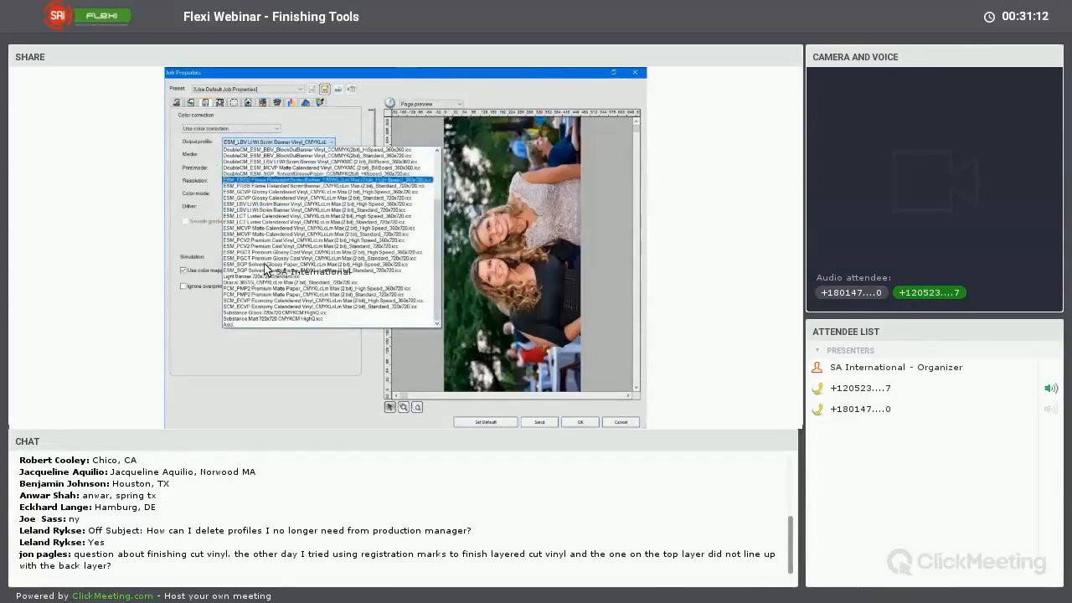
left_click(327, 131)
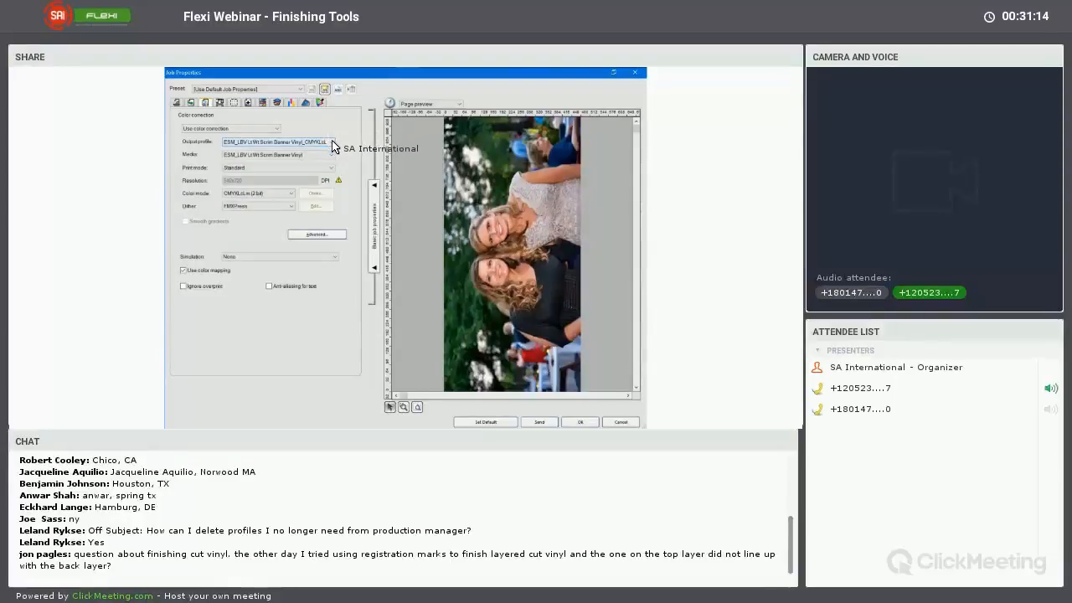
left_click(334, 143)
scroll(348, 197, "up", 3)
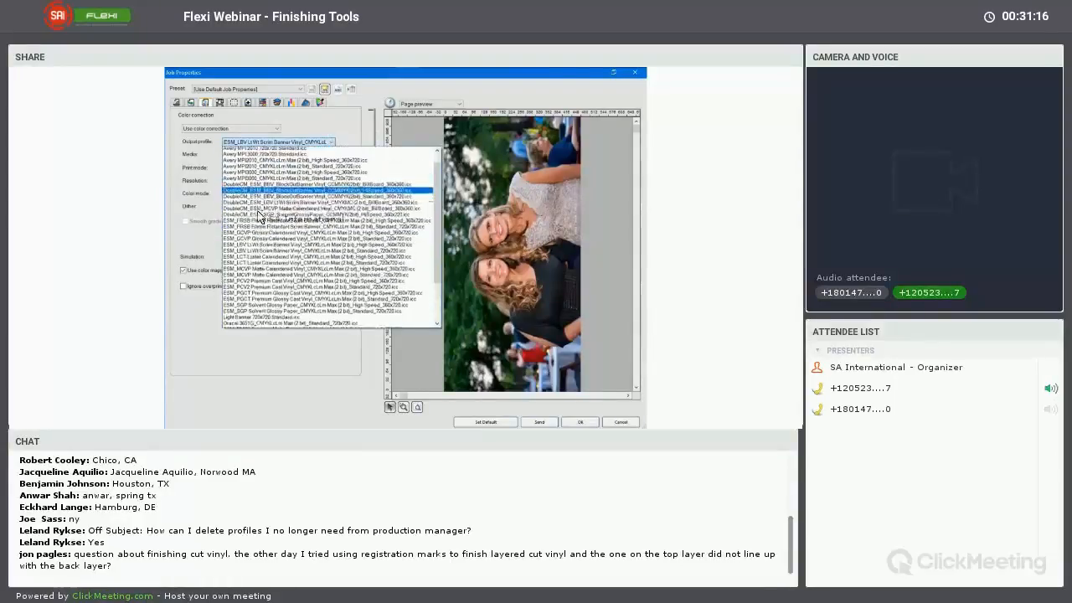
scroll(256, 298, "down", 2)
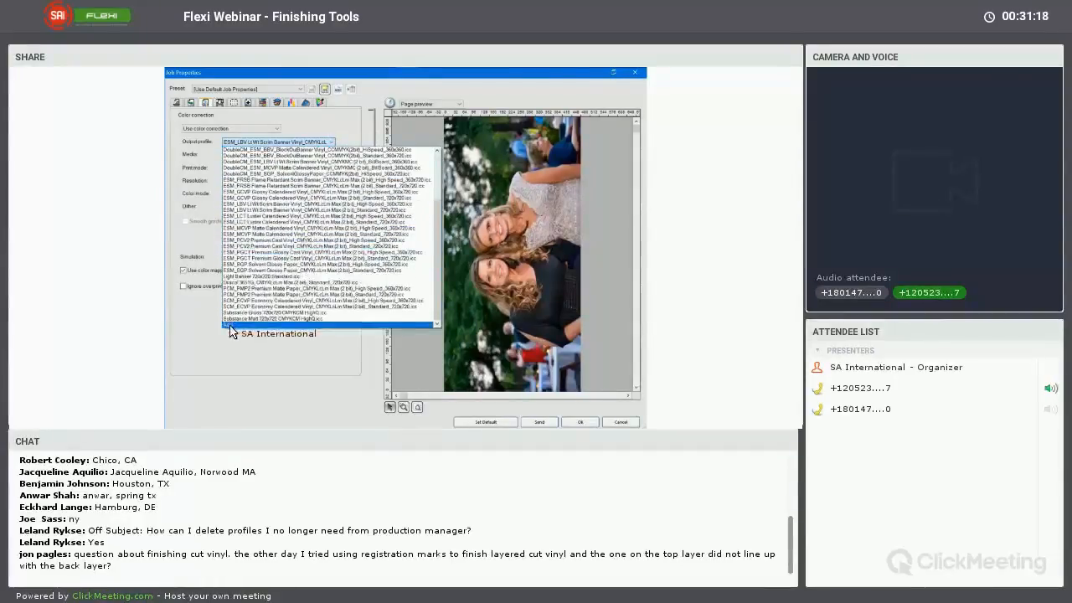
left_click(234, 330)
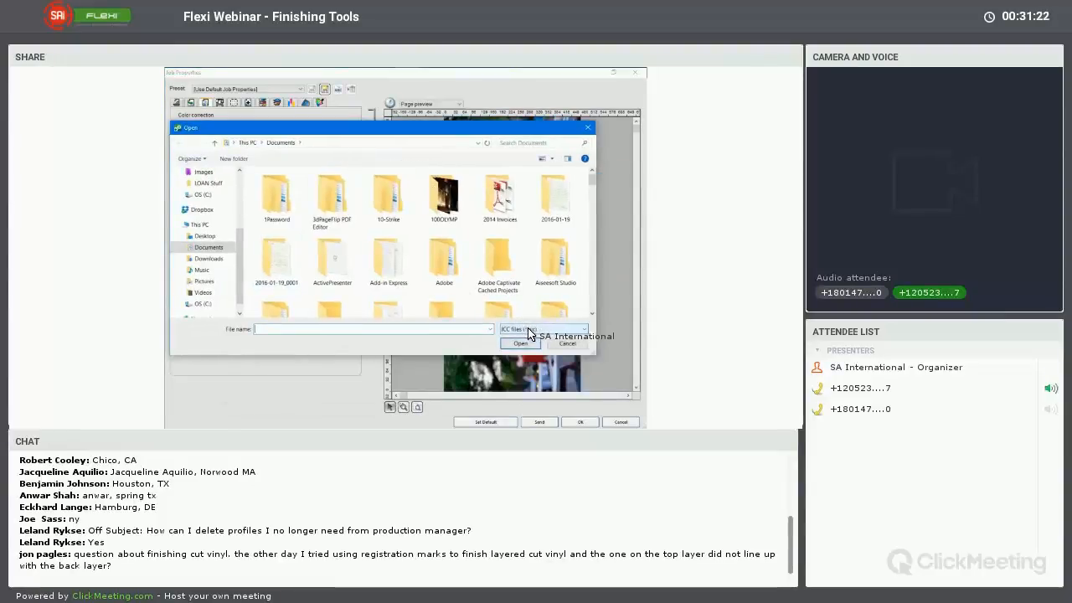
left_click(566, 343)
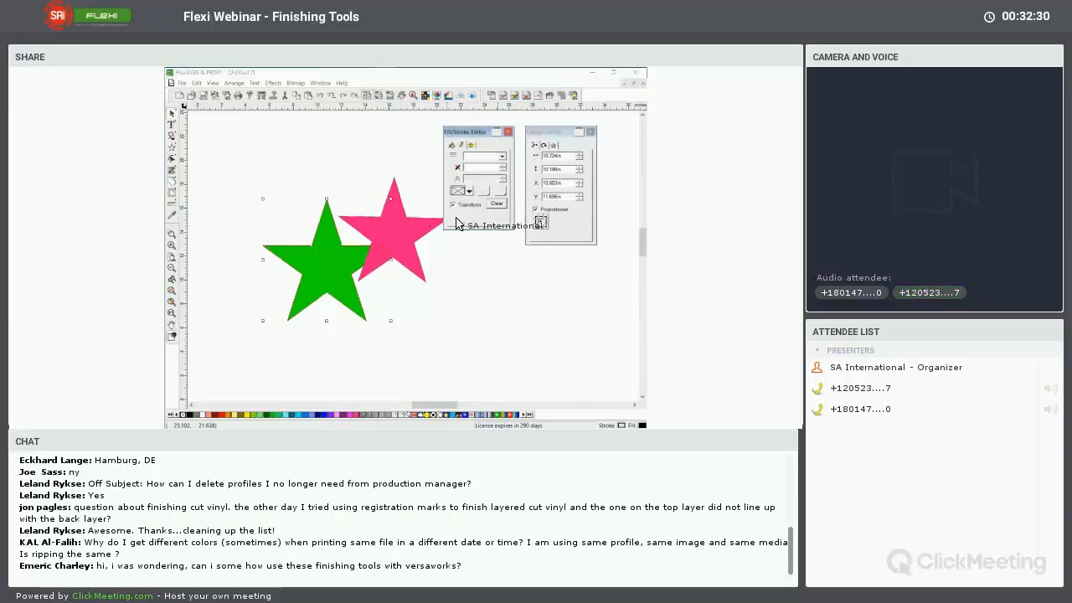
Clear the pink star's stroke and reset the stroke style with nothing selected in the Fill/Stroke Editor
left_click(423, 244)
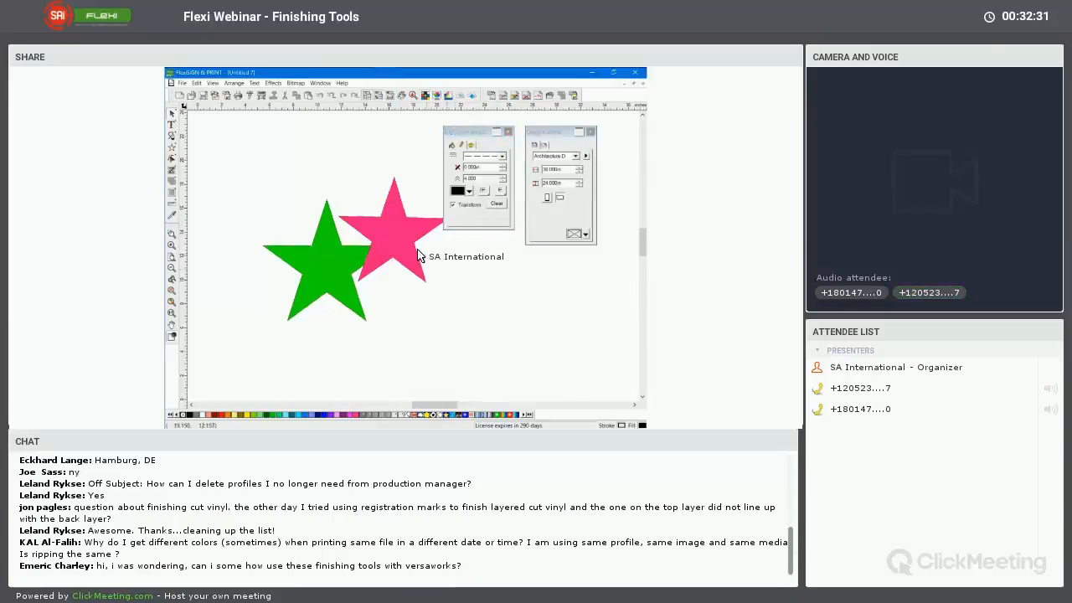
left_click(497, 205)
left_click(502, 235)
mouse_move(478, 133)
left_mouse_down()
mouse_move(508, 233)
mouse_move(542, 268)
left_mouse_up()
left_click(550, 263)
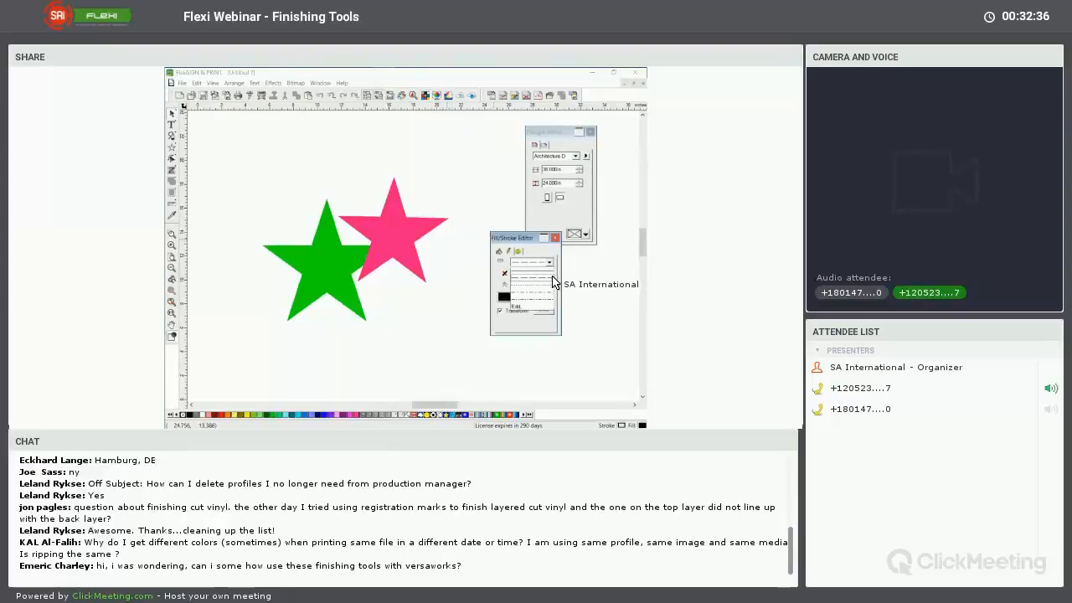
left_click(534, 306)
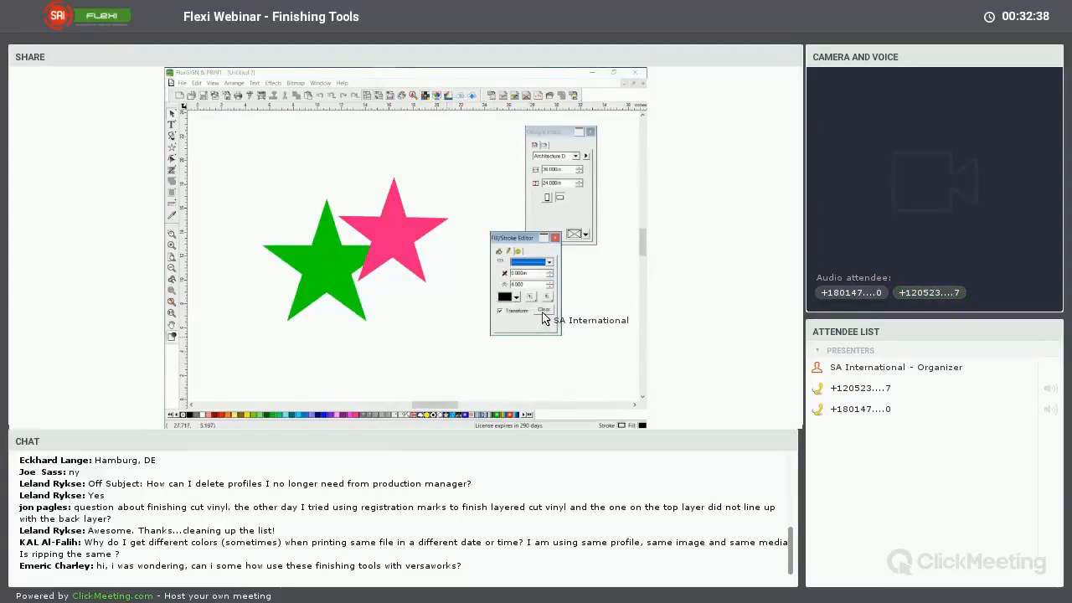
left_click(438, 329)
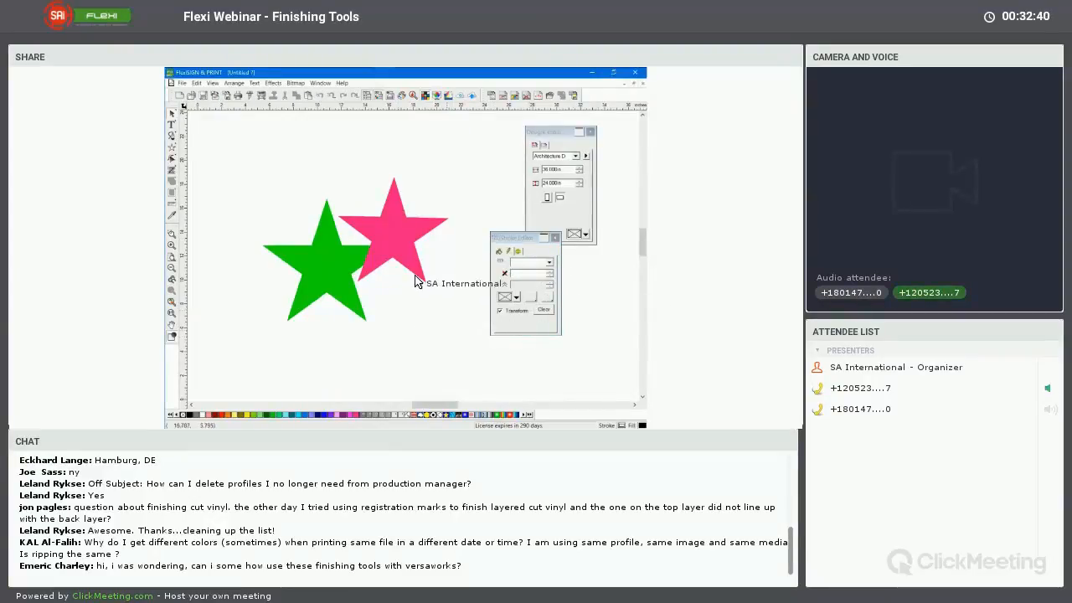
Nudge the pink star slightly to the right and move the Fill/Stroke Editor below DesignCentral
left_click(400, 233)
left_click_drag(399, 225, 403, 224)
left_click(505, 163)
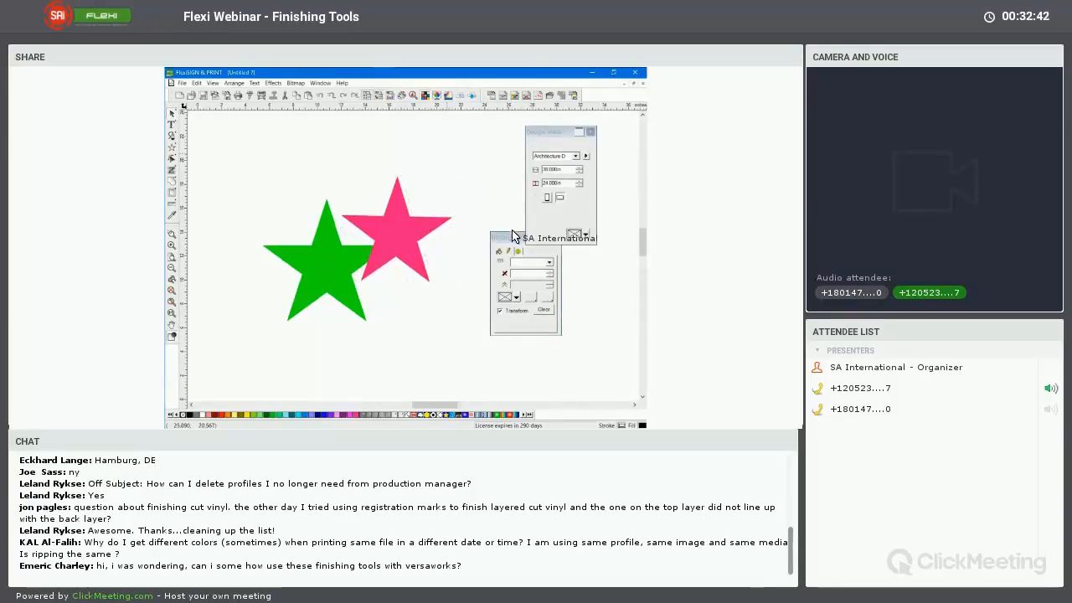
left_click_drag(513, 236, 560, 266)
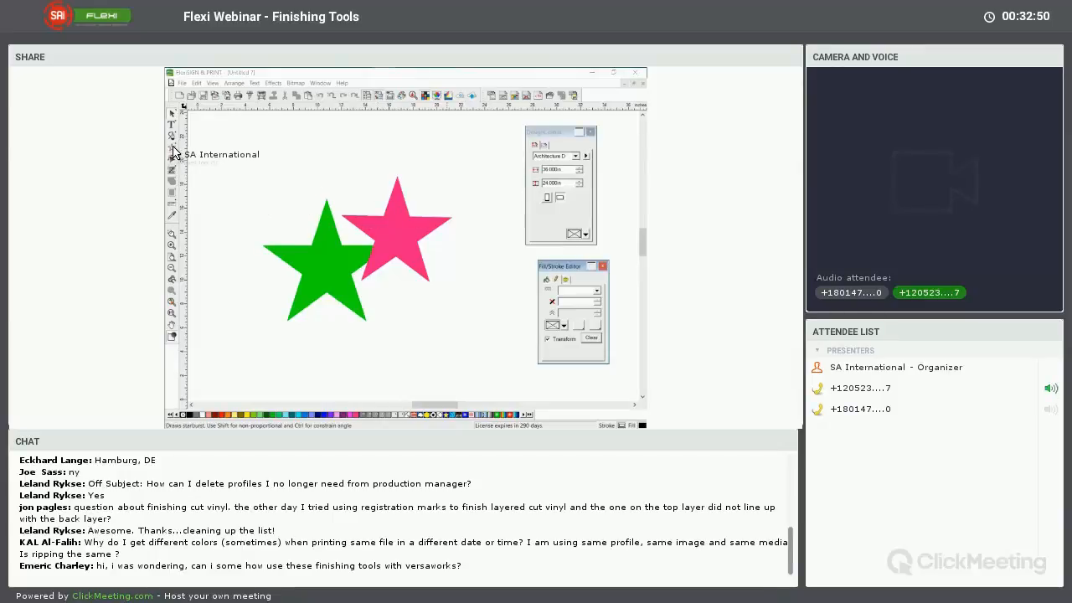
Place two registration marks sized 0.750 in, one above the green star and one above the pink star
left_click_drag(174, 151, 293, 155)
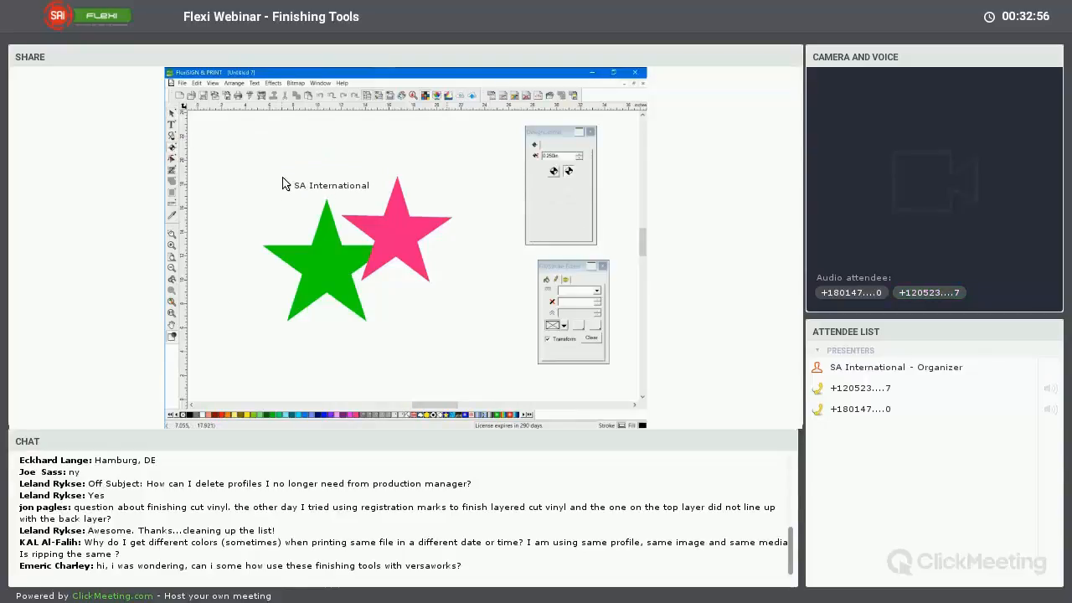
left_click(281, 170)
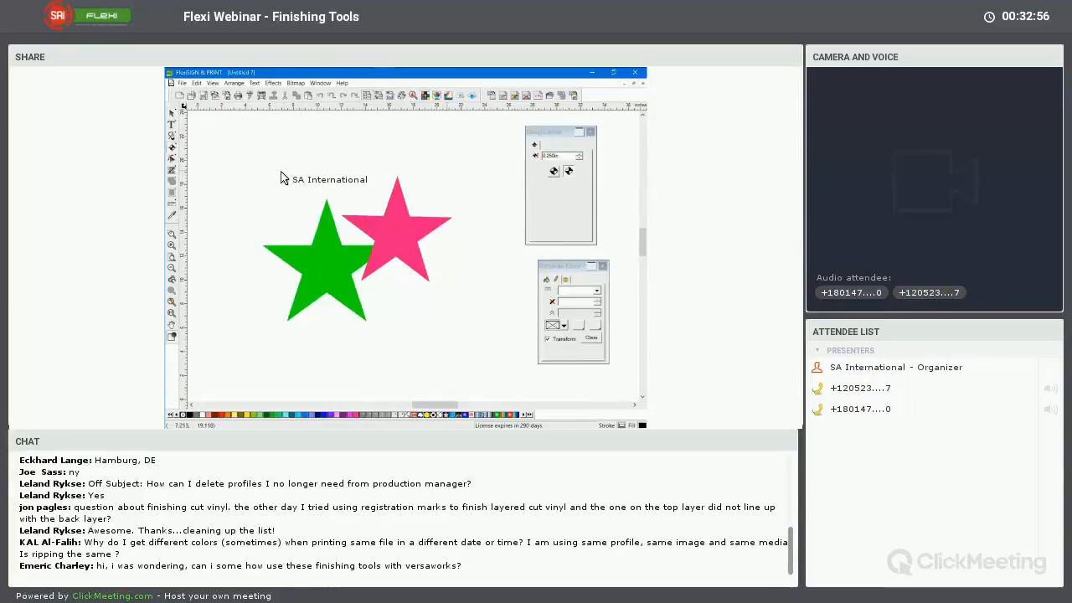
left_click(581, 154)
left_click(578, 158)
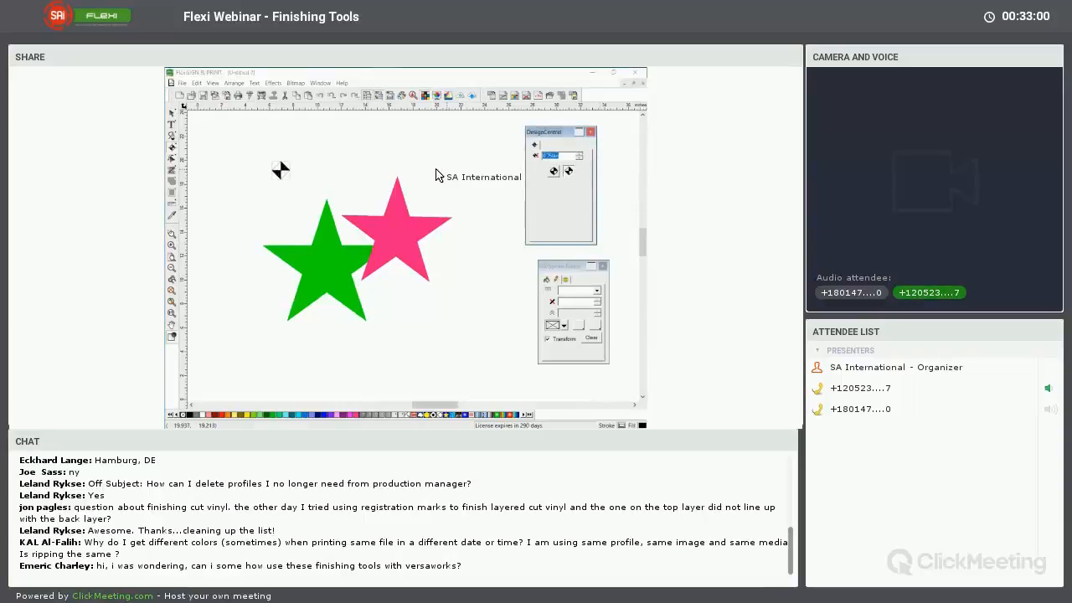
left_click(433, 173)
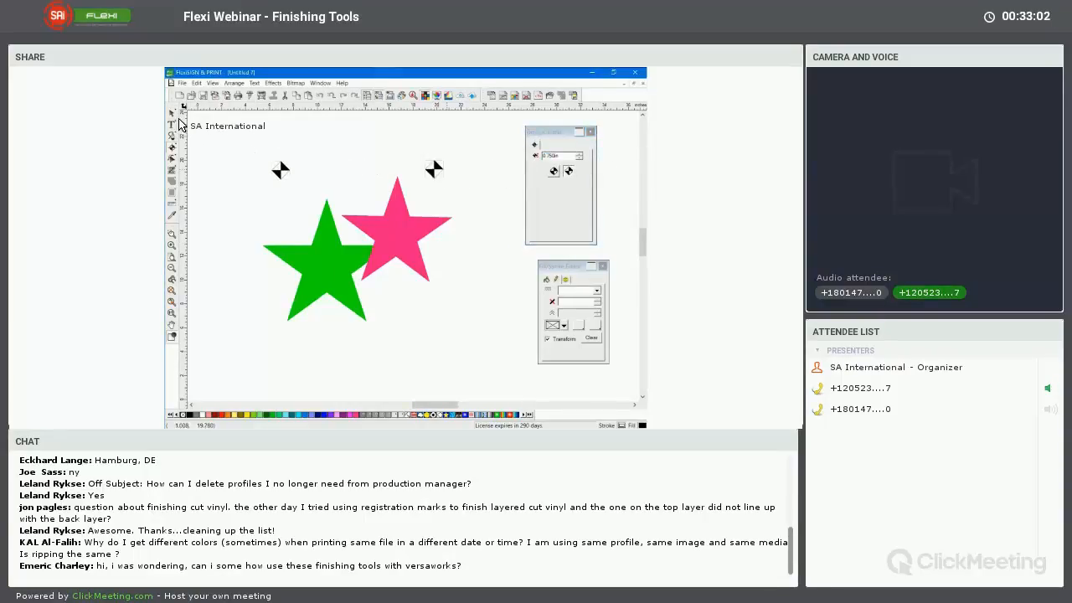
key("Escape")
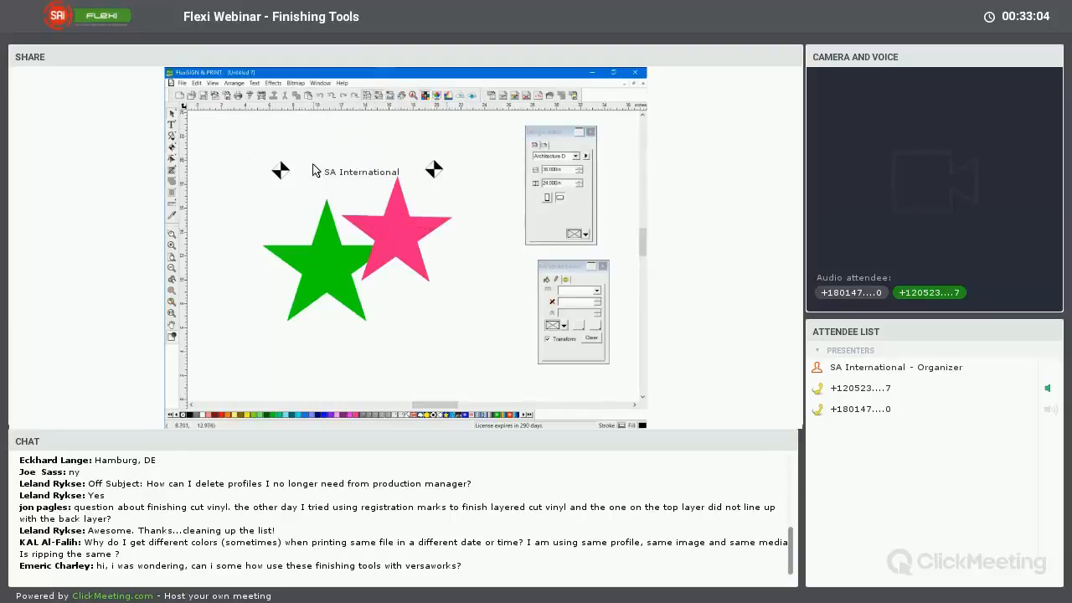
Open the two stars with their registration marks in a maximized Cut/Plot window, using the Production Manager on this computer
left_click(250, 96)
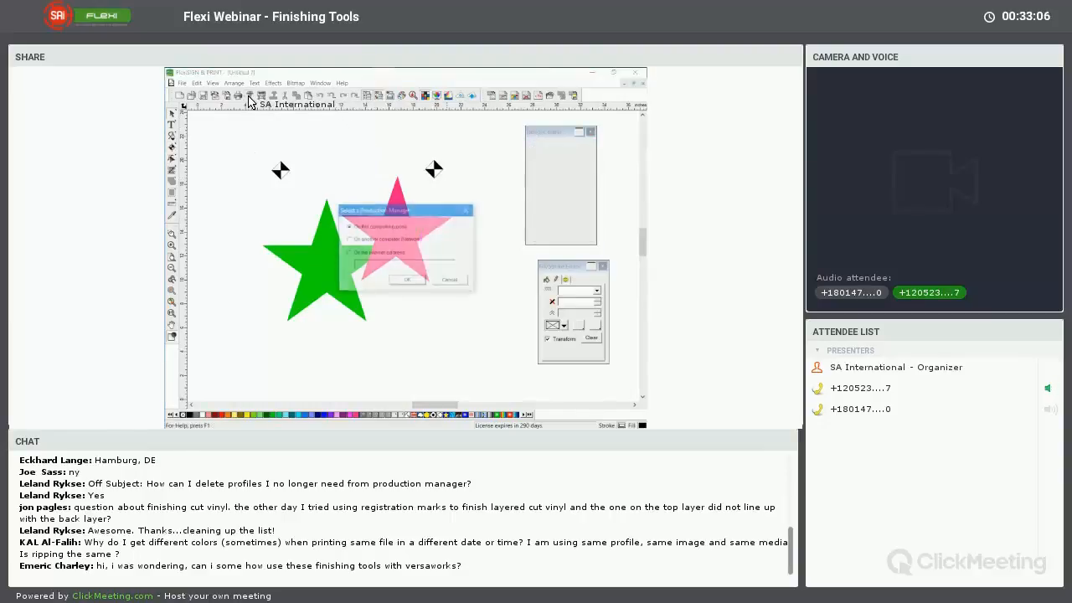
left_click(414, 282)
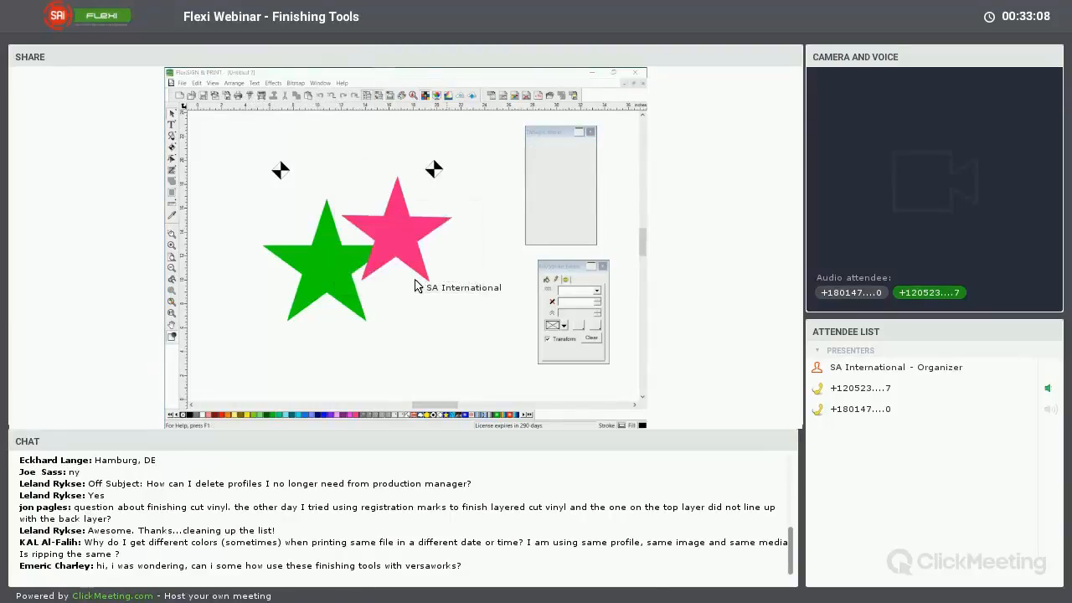
double_click(460, 99)
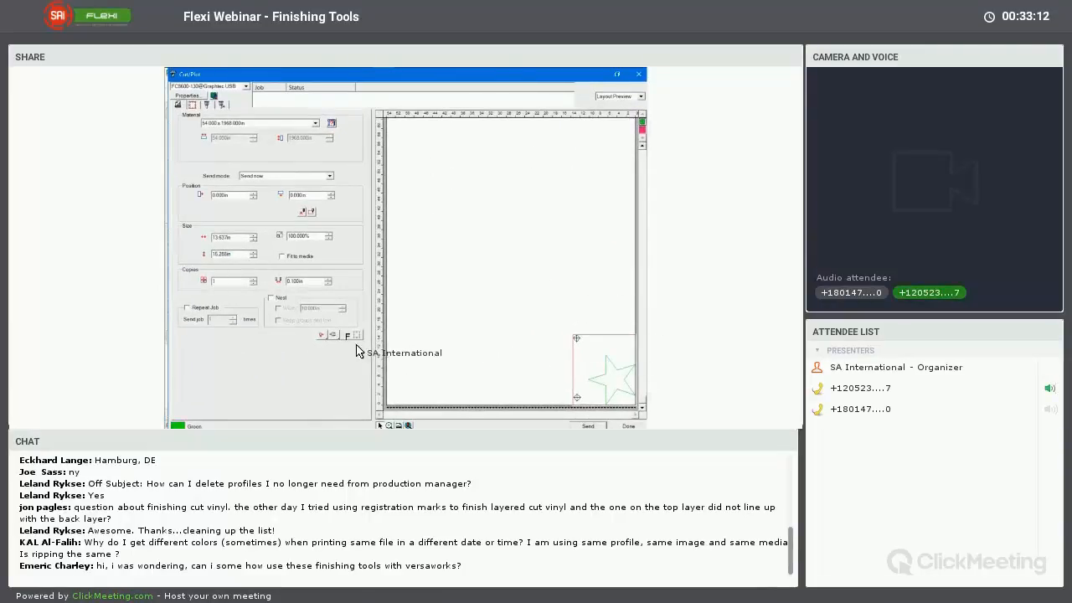
Rotate the cut job so the stars stand upright and show the Fuchsia color layer in the layout preview
left_click(333, 335)
left_click(333, 346)
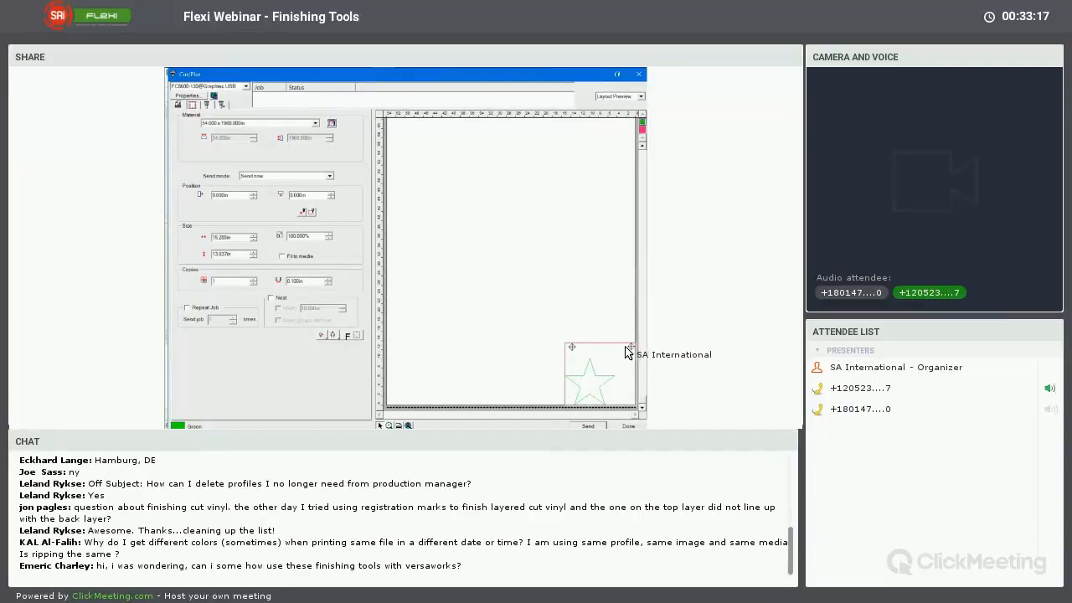
left_click(643, 130)
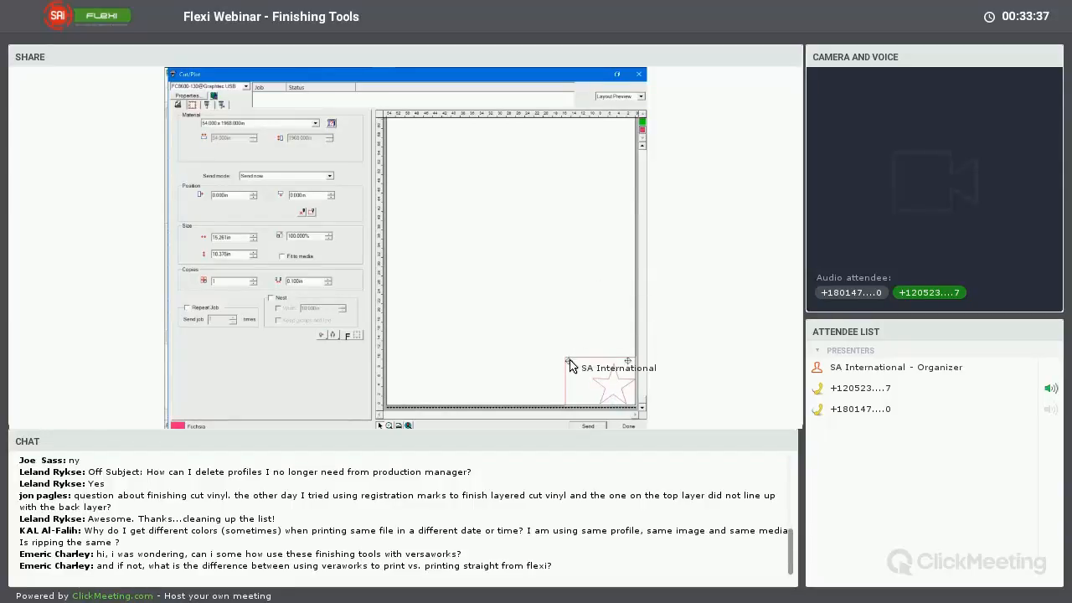
Leave the Cut/Plot window and delete both registration marks above the stars
left_click(628, 427)
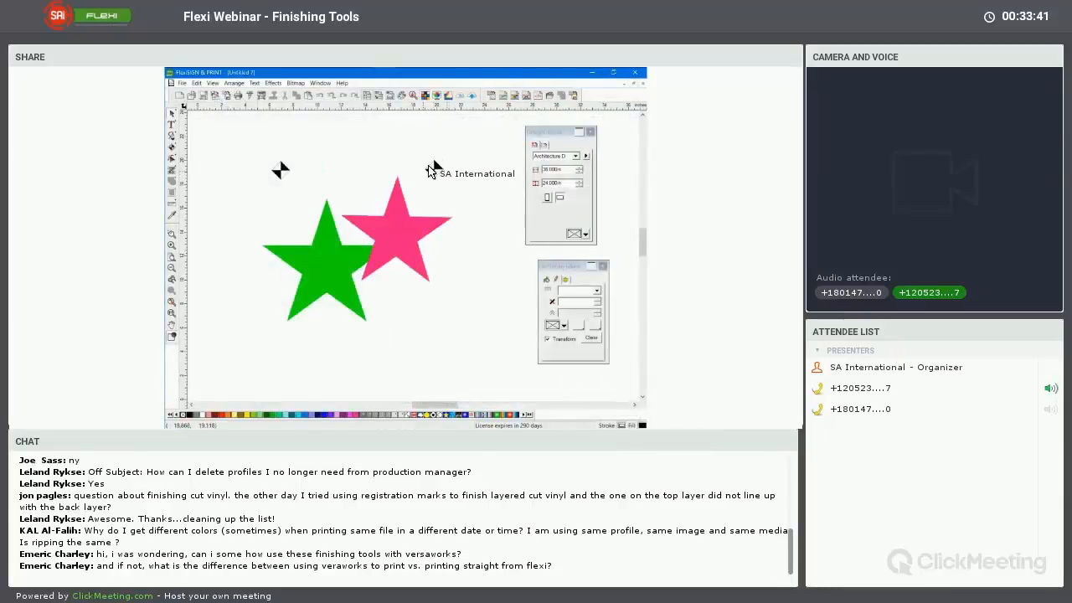
left_click_drag(262, 149, 318, 199)
key("Delete")
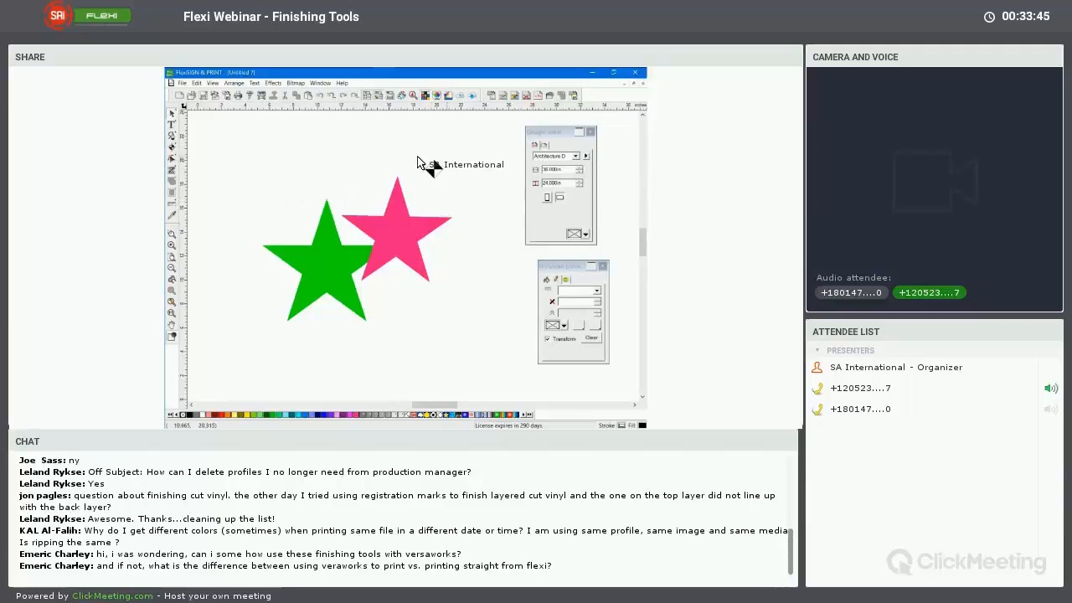
left_click_drag(419, 162, 458, 199)
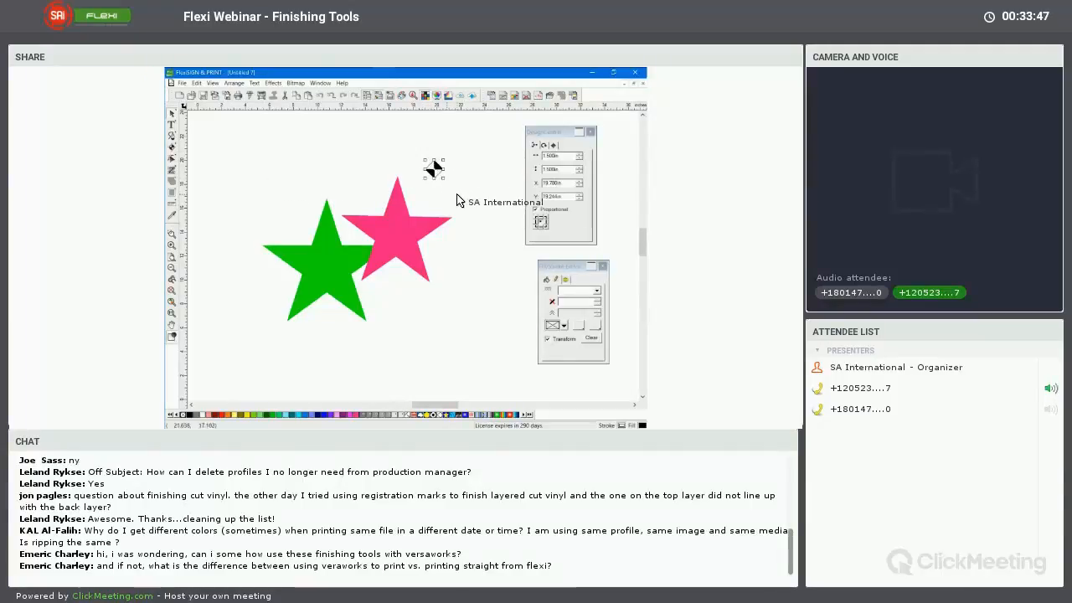
key("Delete")
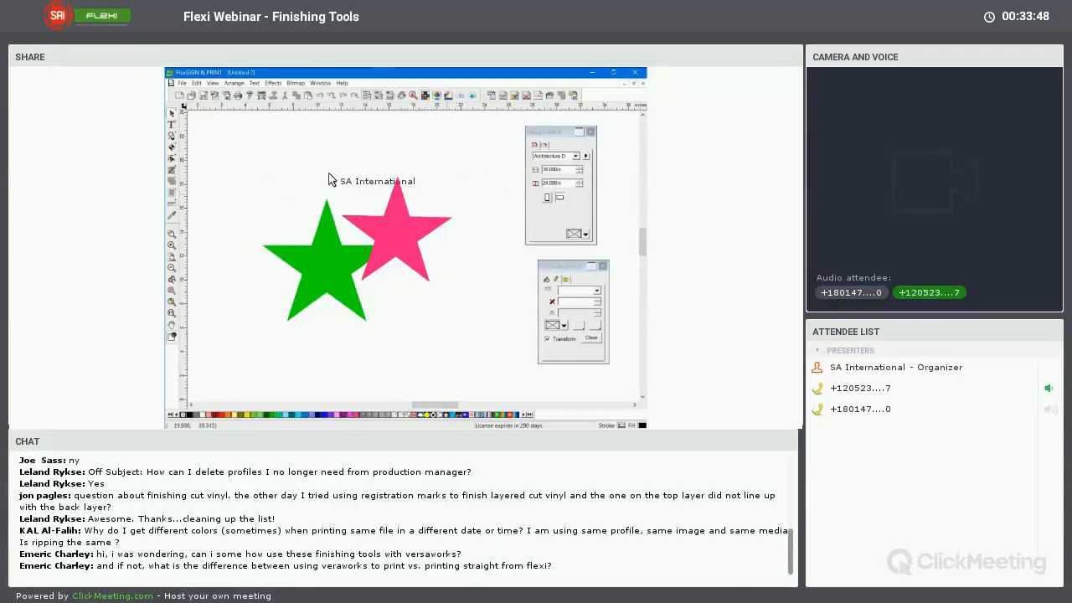
Draw a thin black rectangle about 16.4 in wide above the two stars and shift it slightly to the left
left_click(181, 150)
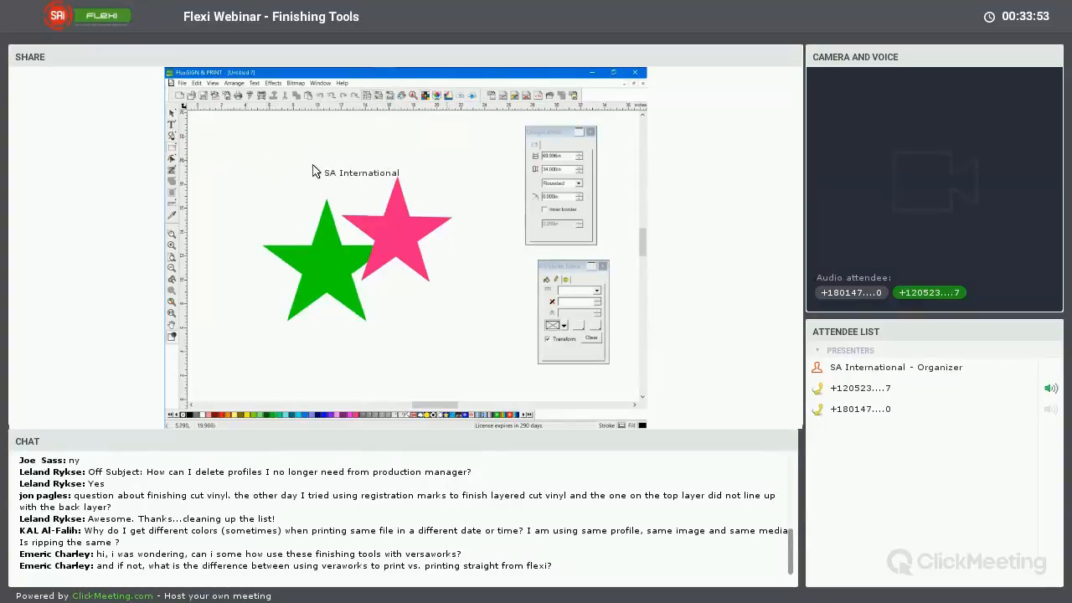
left_click_drag(266, 161, 463, 173)
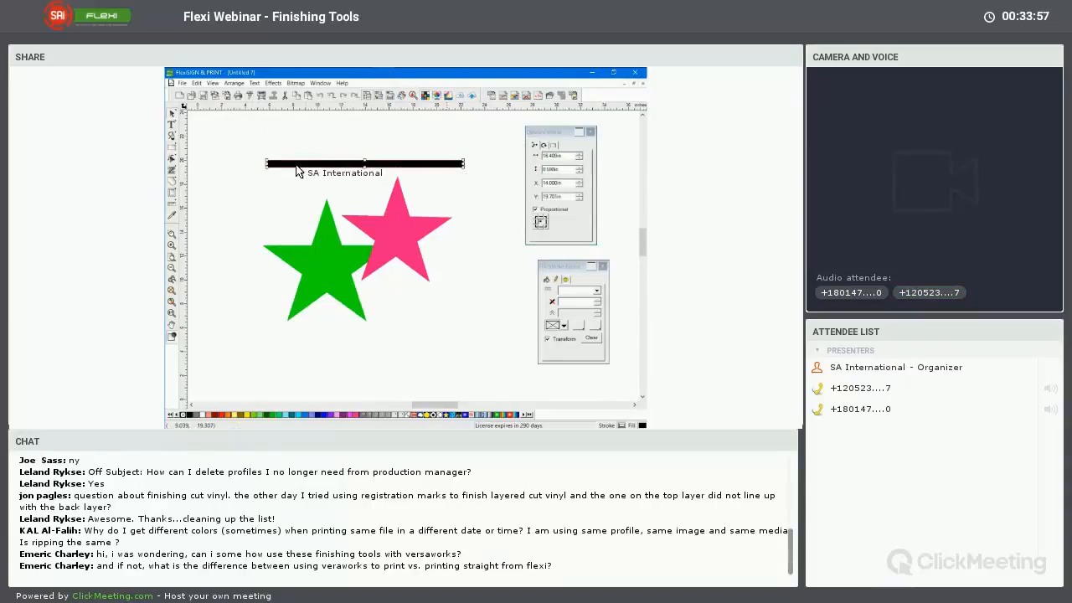
left_click_drag(294, 170, 353, 228)
left_click_drag(354, 175, 383, 165)
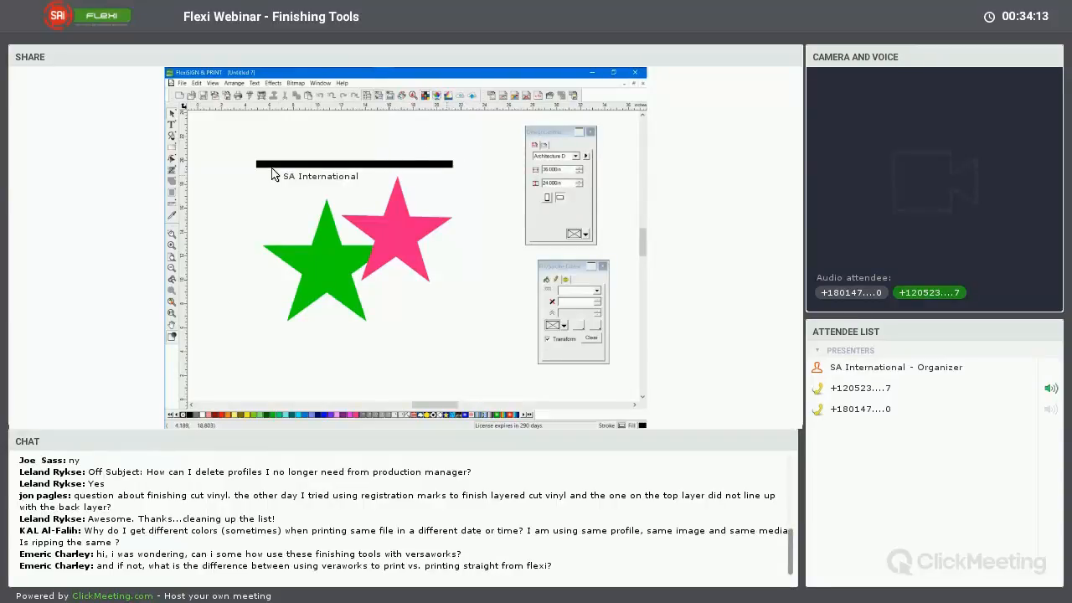
Open the stars and bar in the Cut/Plot window and preview the Black, Fuchsia and Green layers one by one
left_click_drag(272, 175, 250, 98)
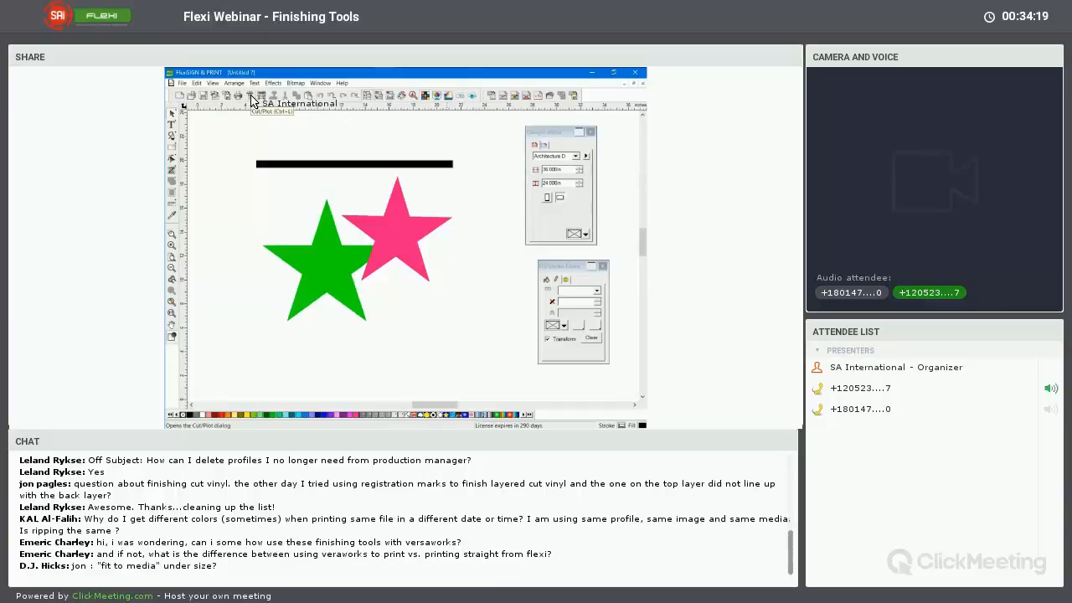
left_click(252, 98)
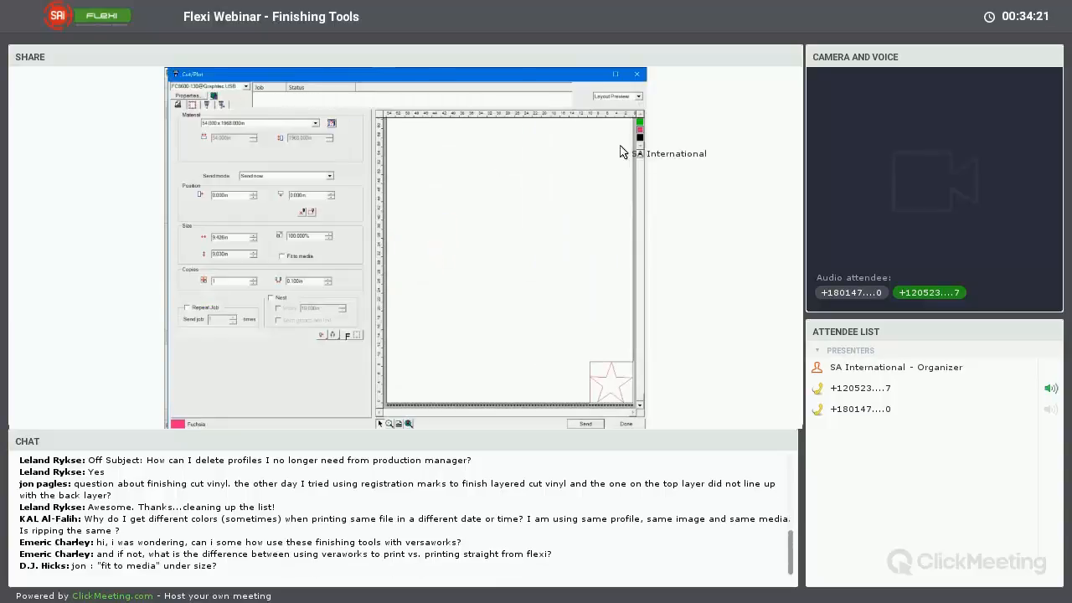
left_click(641, 138)
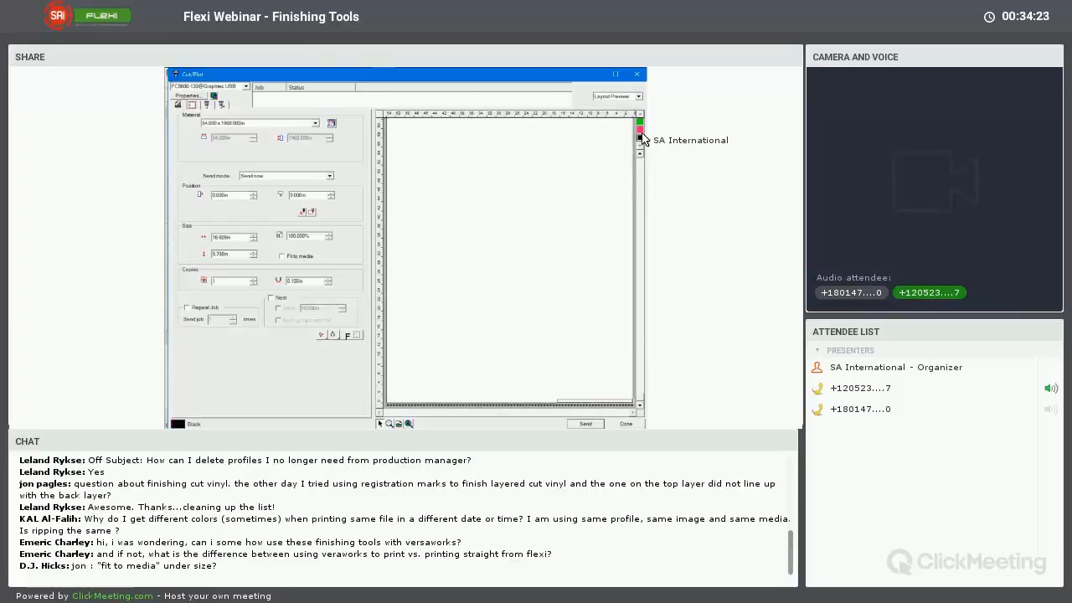
left_click(641, 130)
left_click(641, 123)
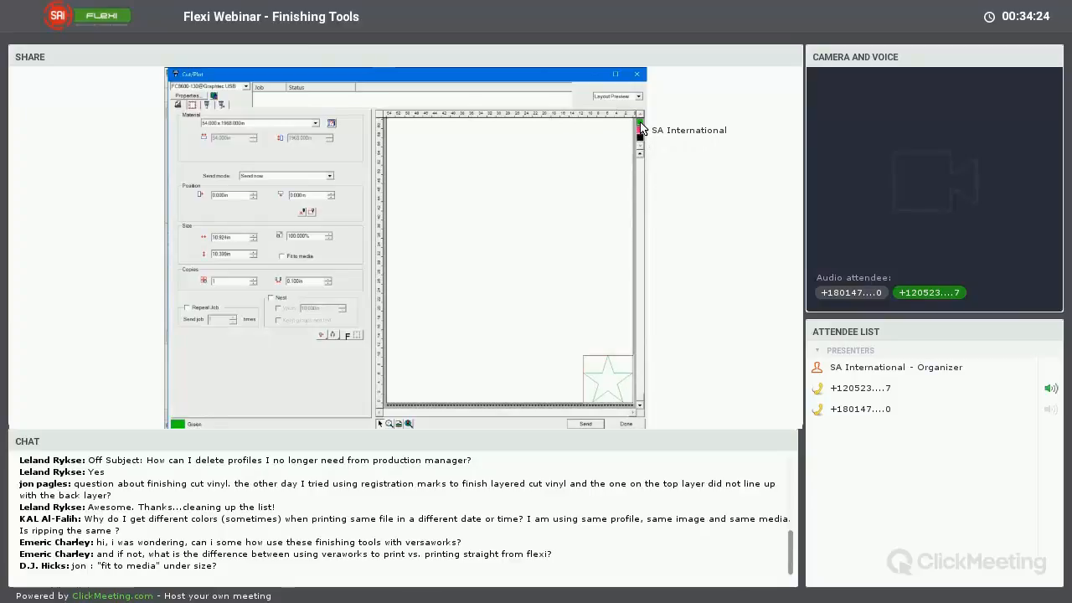
Set the cut job to send all colors together, then return to the material and size settings
left_click(207, 108)
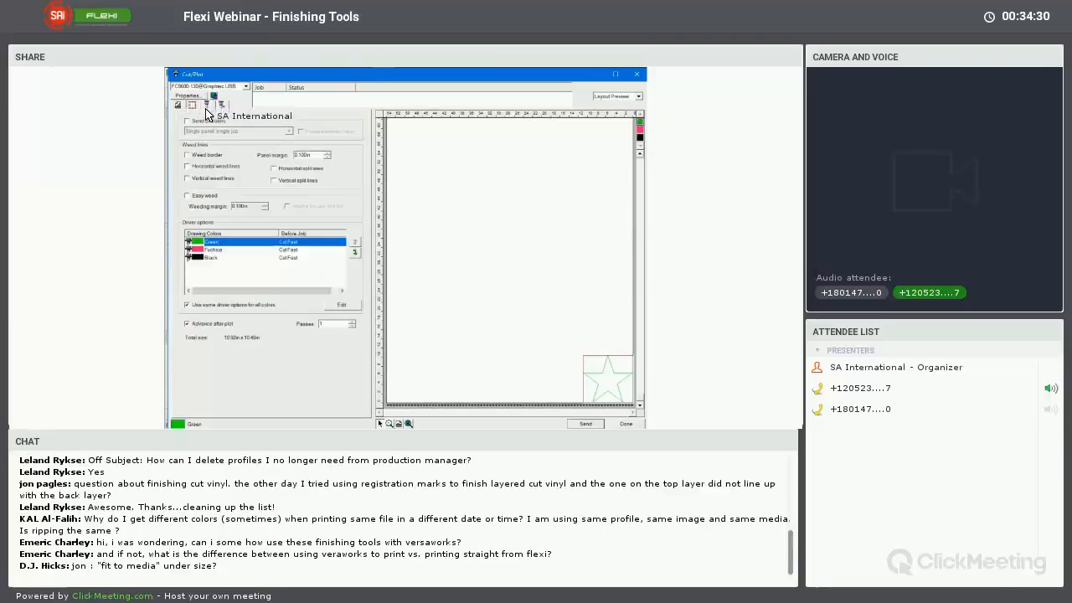
left_click(188, 123)
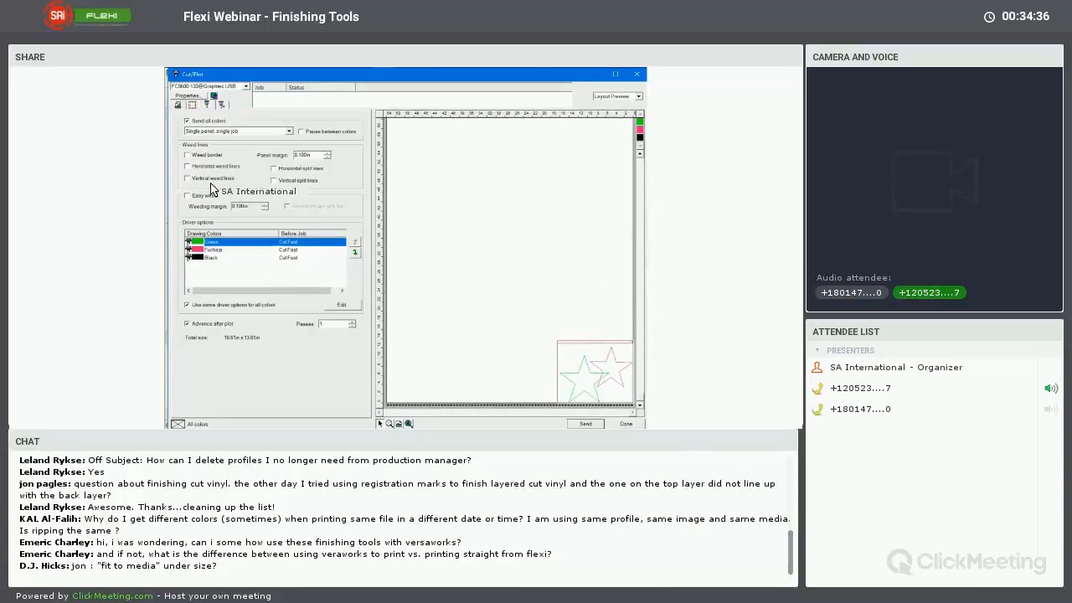
left_click(178, 105)
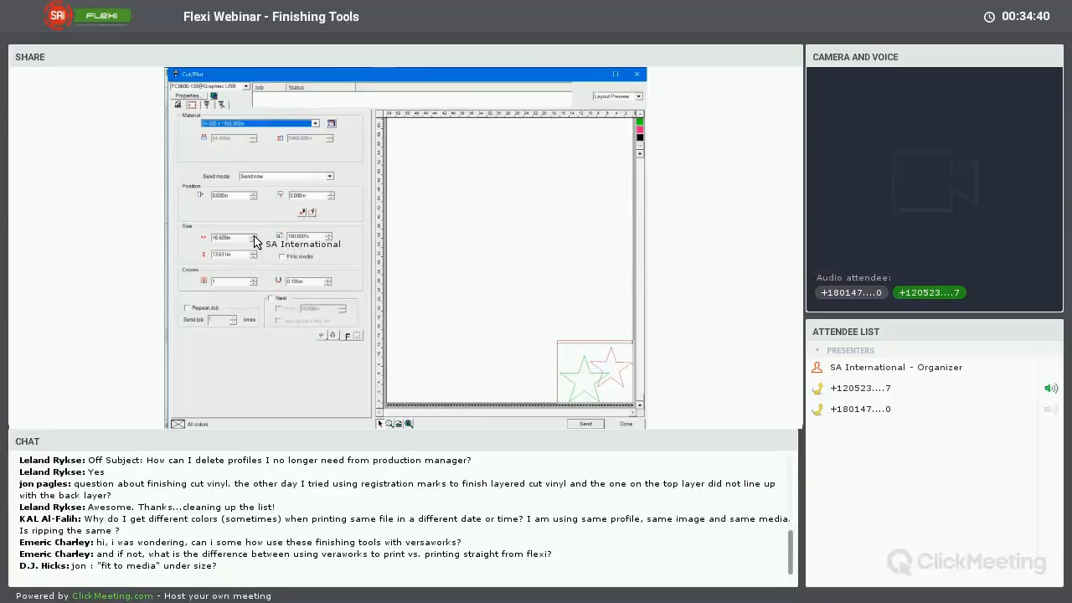
Enlarge the combined cut job to about 32.1 in wide and move it away from the corner of the material
left_click(254, 236)
left_click(254, 237)
left_click(254, 236)
left_click(254, 236)
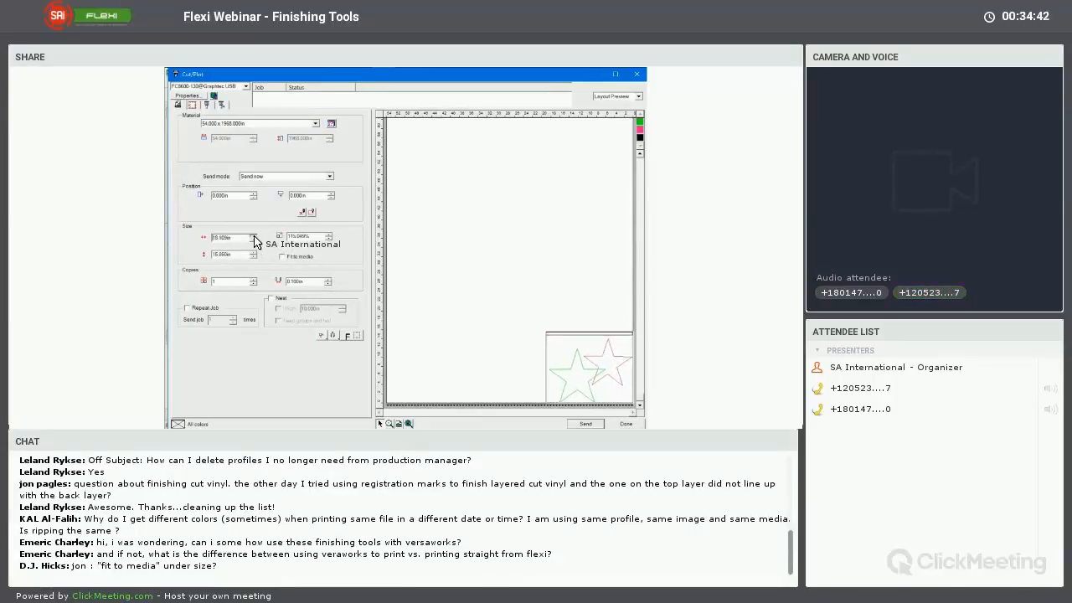
left_click(253, 236)
left_click(254, 236)
left_click(254, 236)
left_click(254, 236)
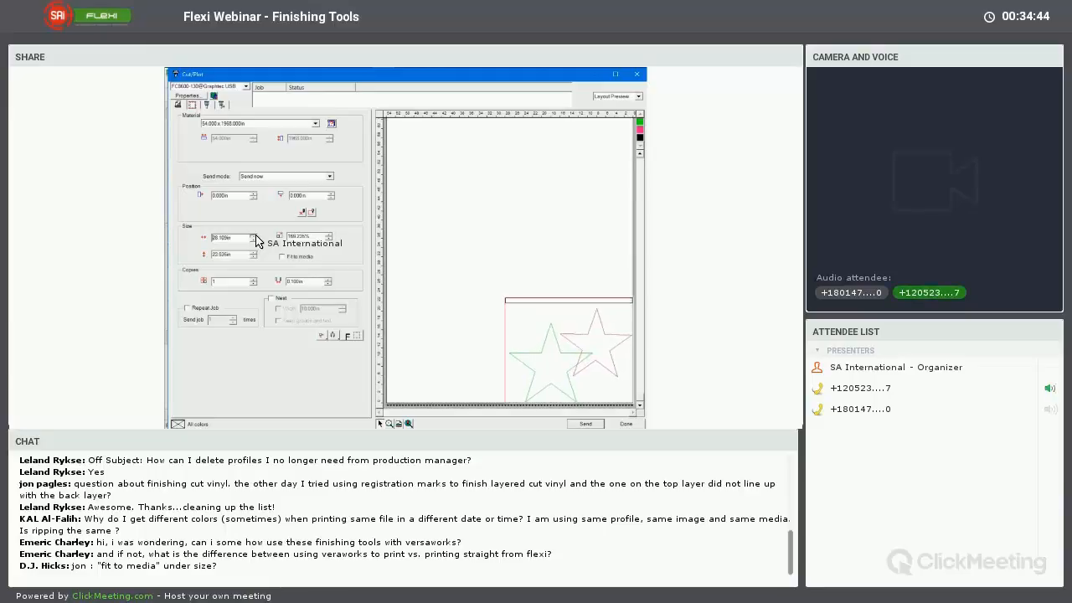
left_click_drag(591, 331, 552, 304)
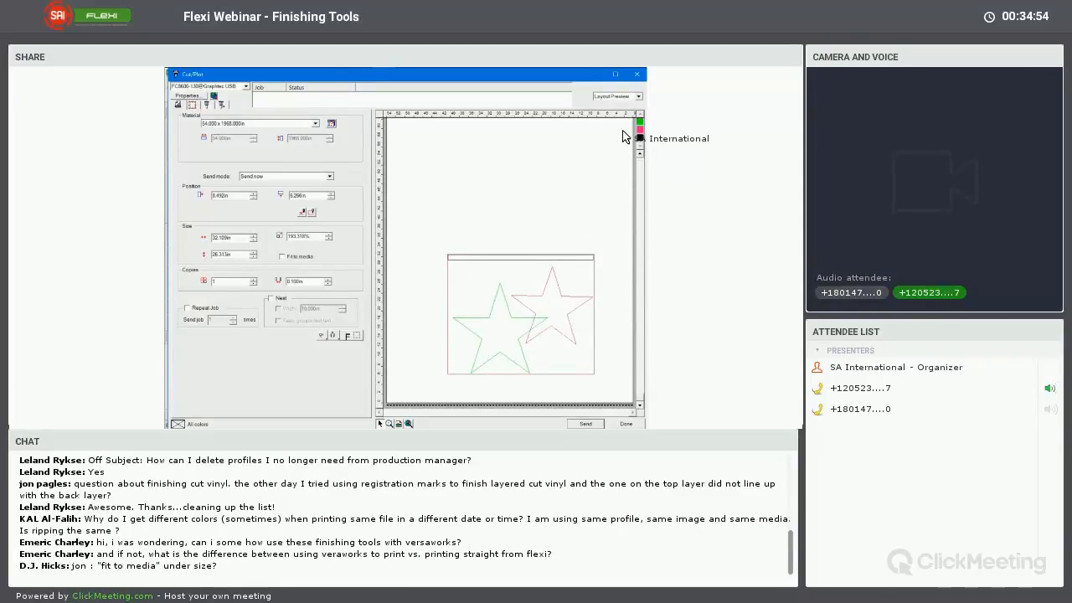
Switch cutting of the Fuchsia color off and back on, and close the Cut/Plot window
left_click(207, 106)
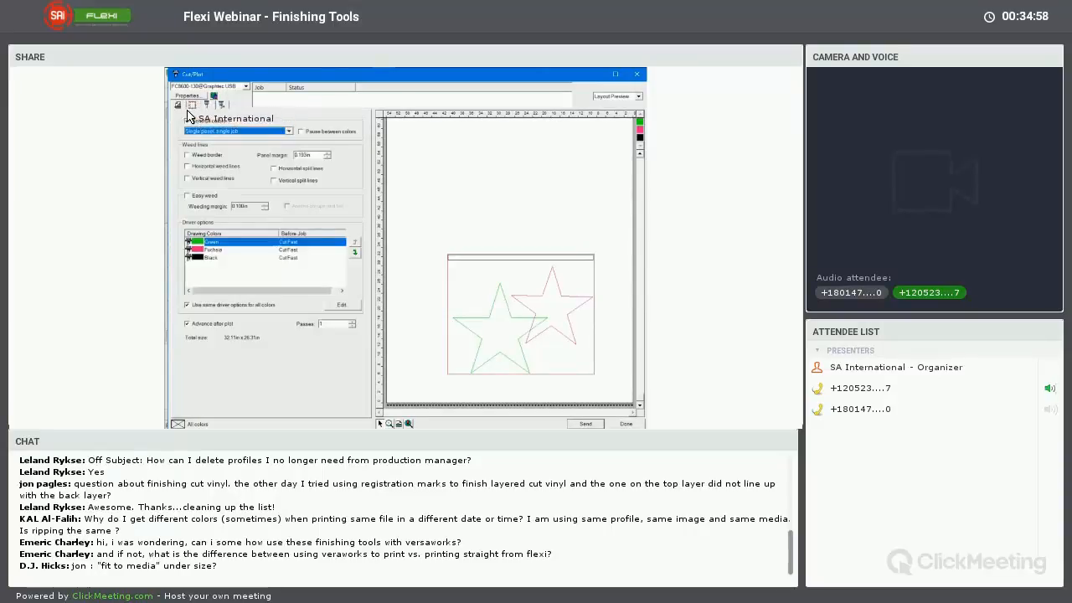
left_click(192, 105)
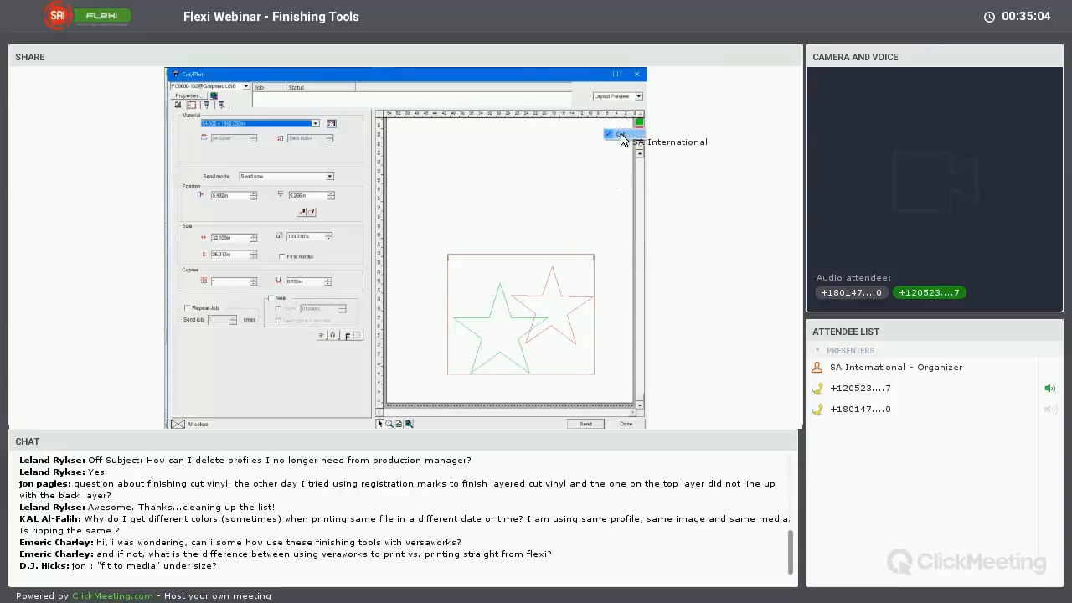
left_click(620, 137)
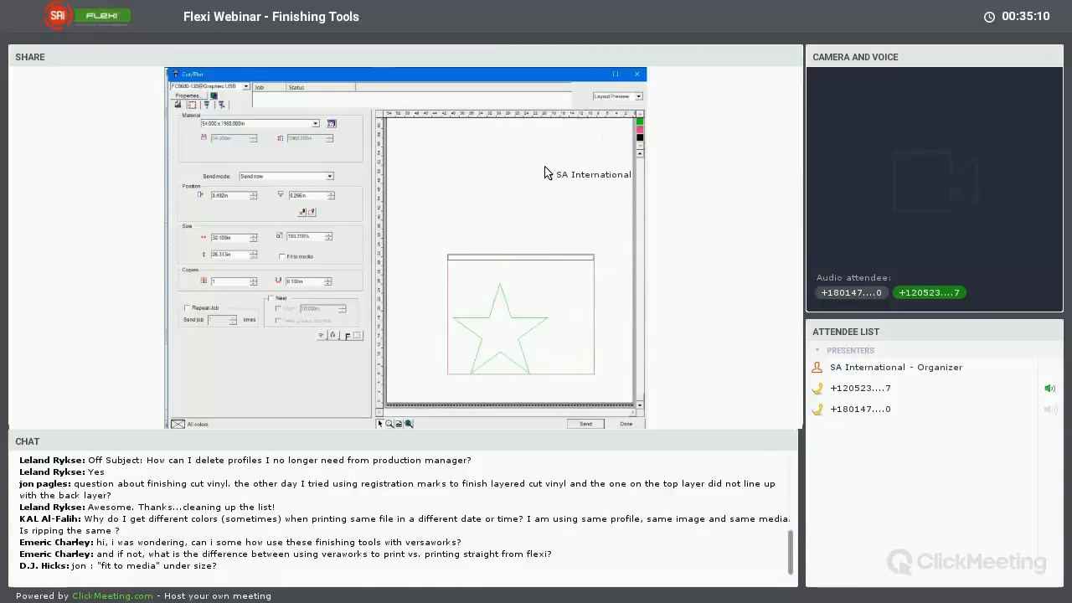
left_click(636, 129)
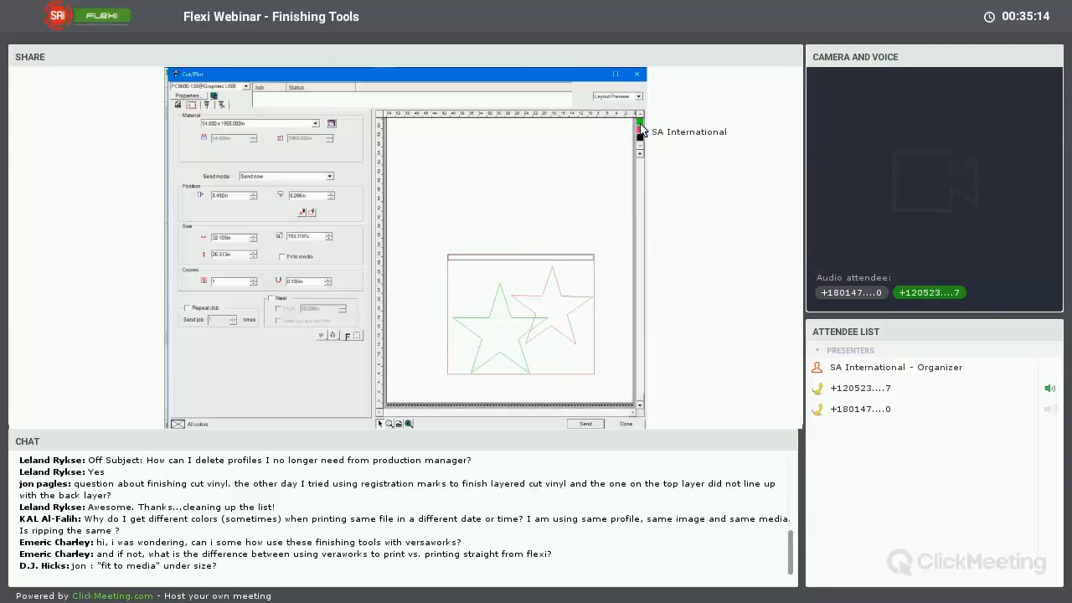
left_click(625, 129)
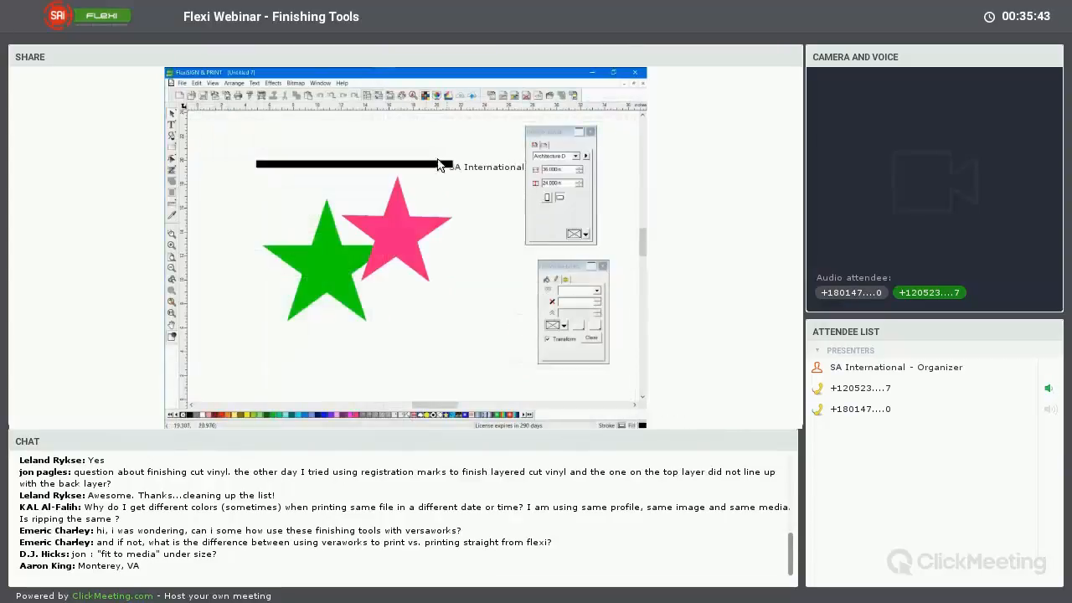
left_click_drag(323, 190, 479, 168)
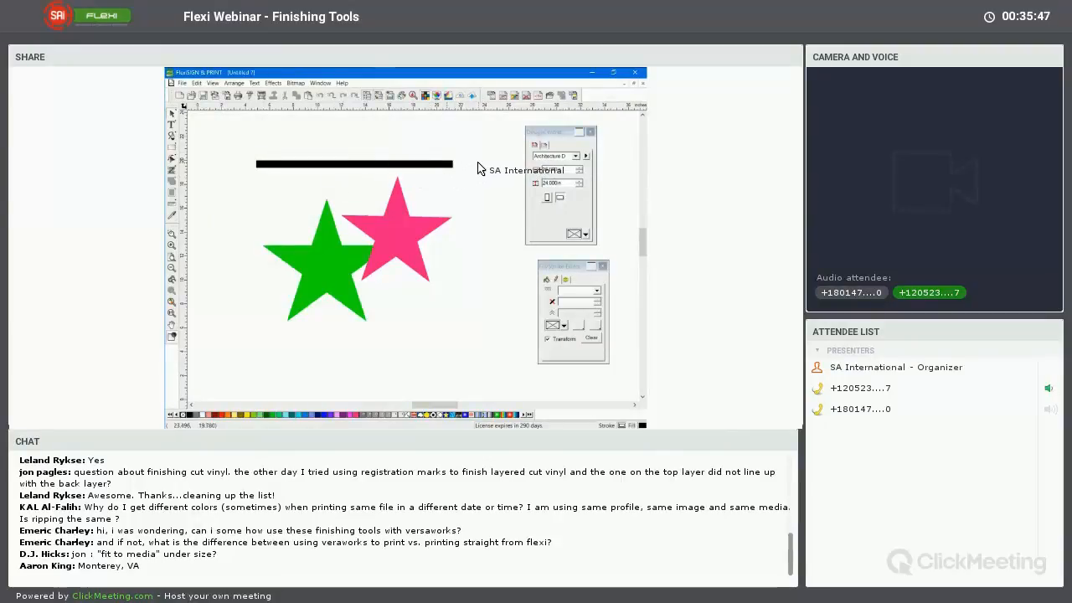
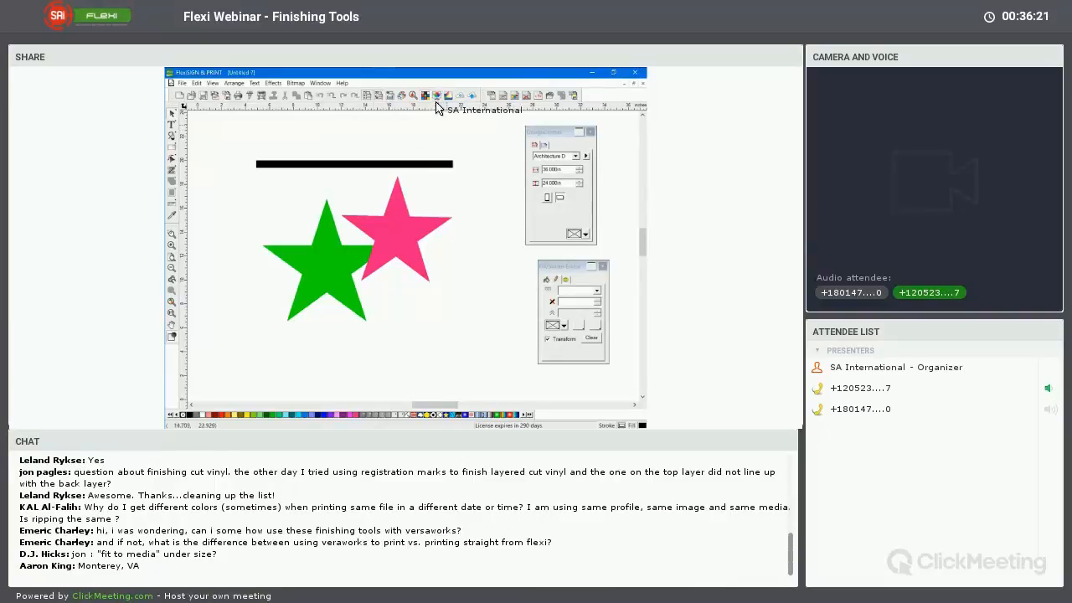
Delete the black bar above the stars and set the display printer to Mutoh VJ-1638 in the color settings
left_click(365, 166)
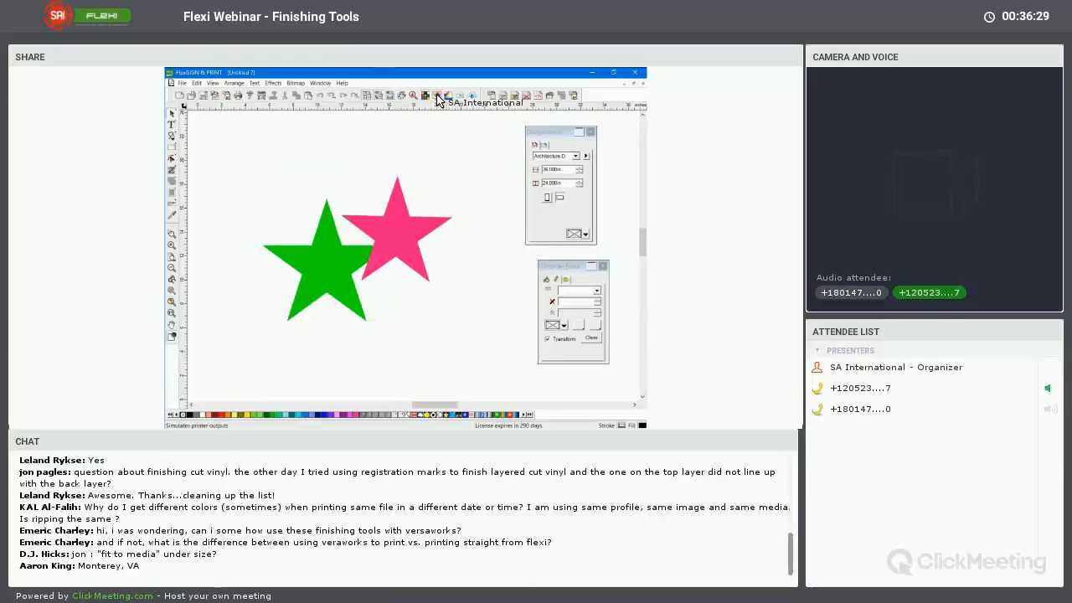
left_click(197, 84)
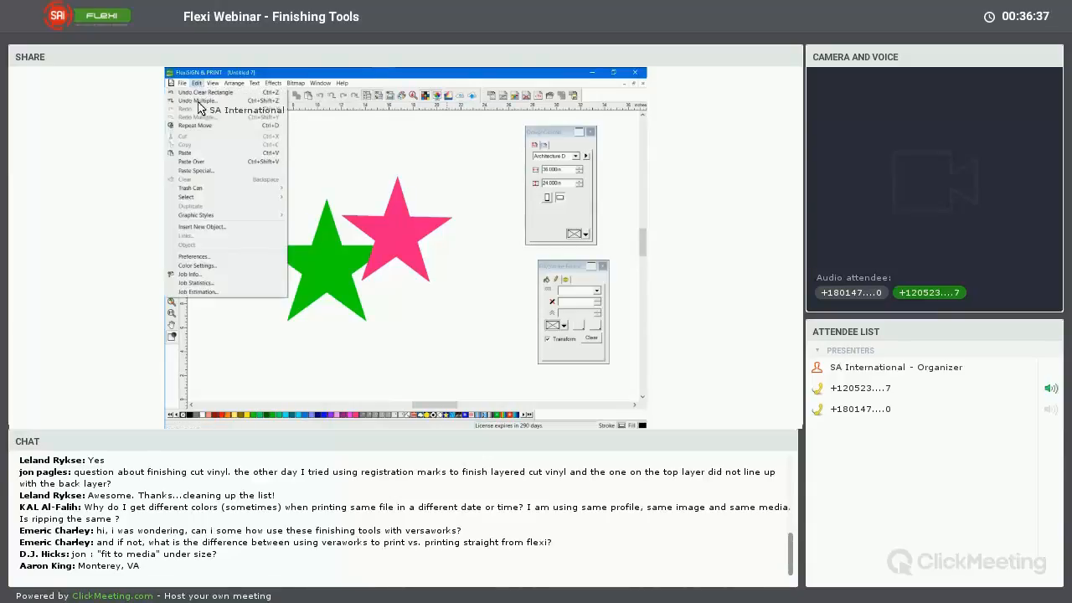
left_click(222, 268)
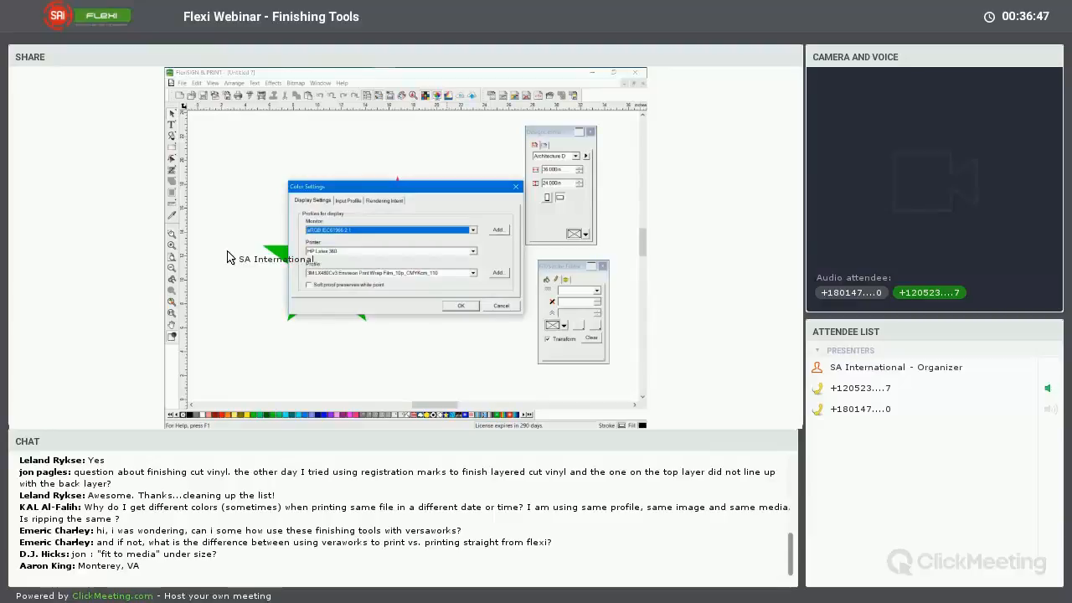
left_click(363, 250)
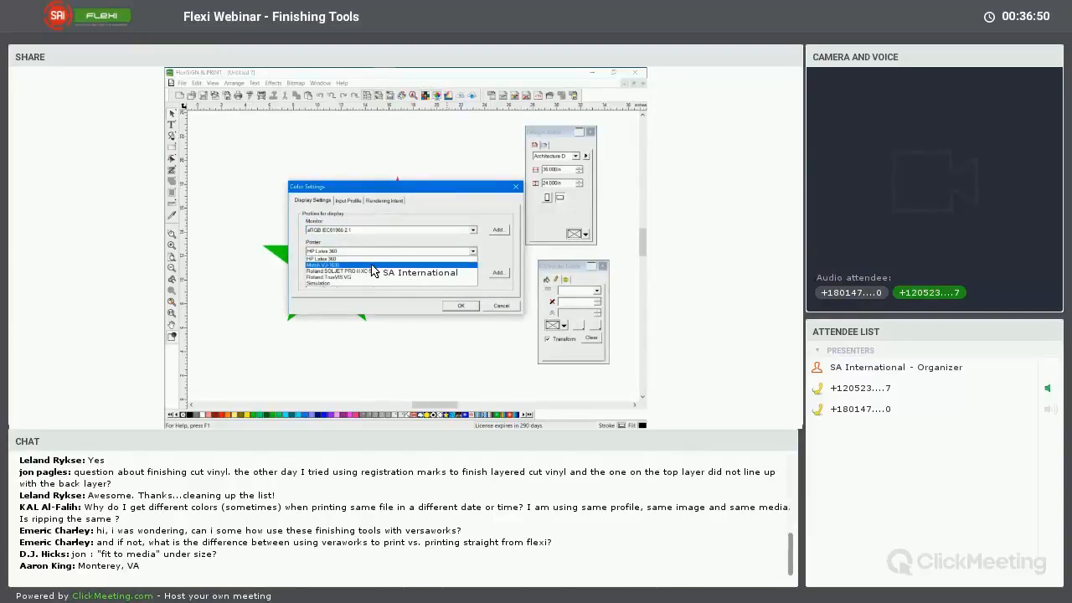
left_click(372, 265)
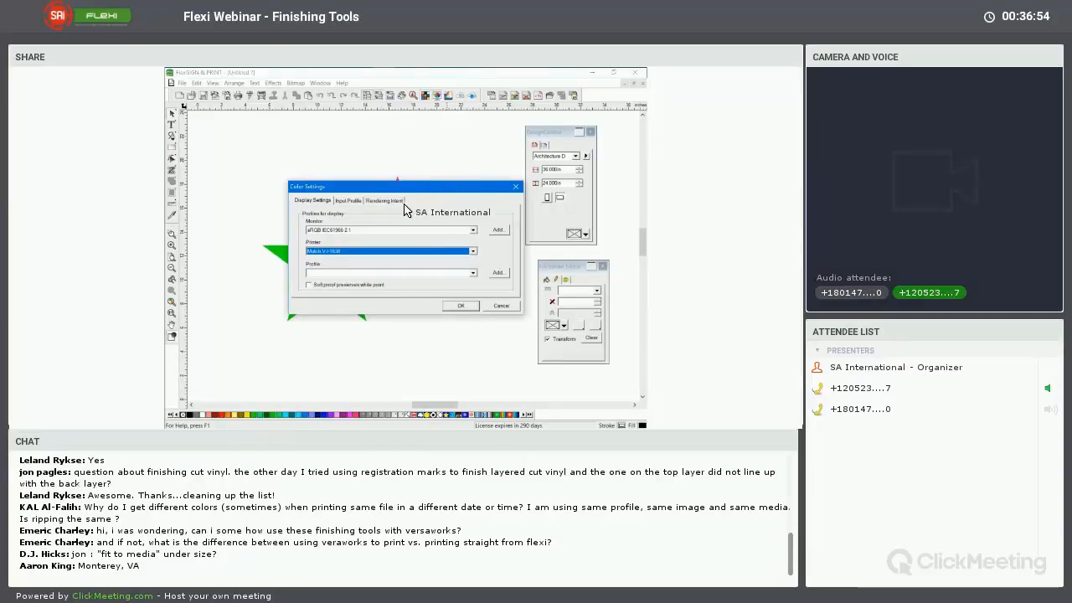
left_click_drag(433, 188, 387, 130)
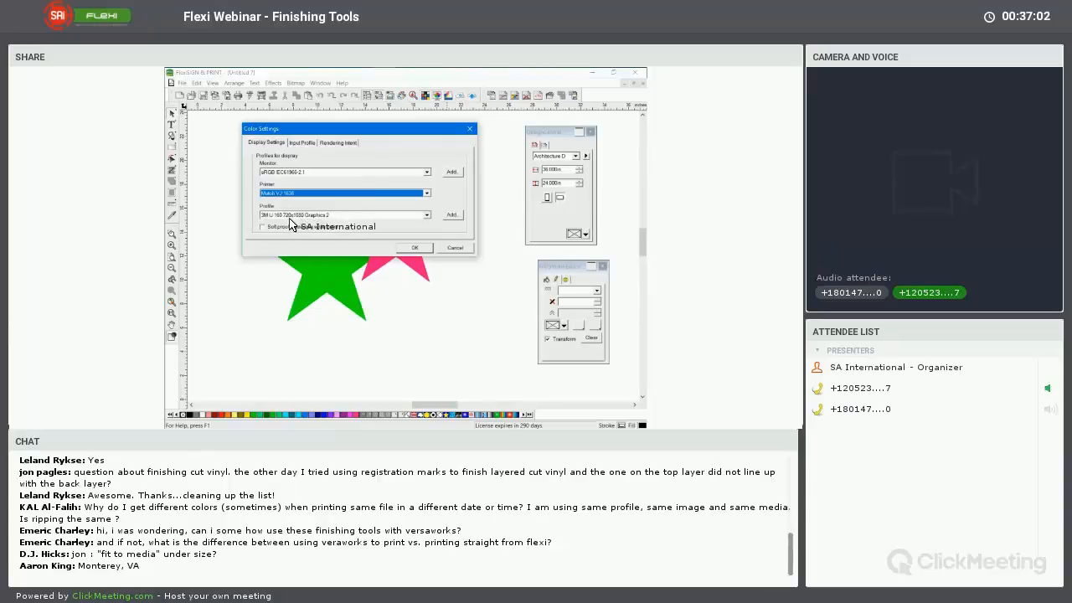
left_click(414, 247)
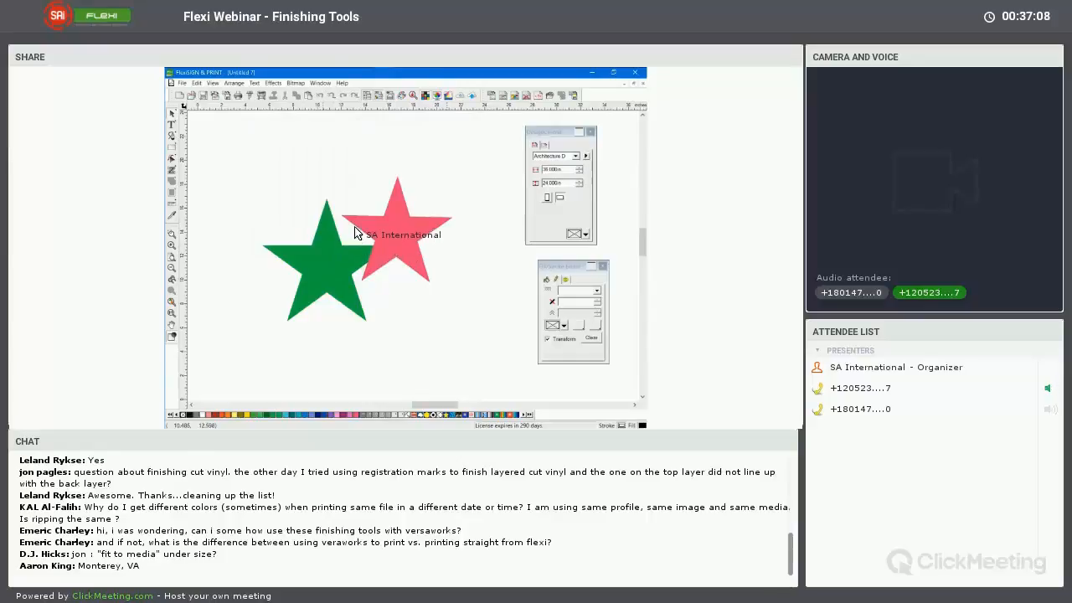
Set the assumed RGB input source profile to sRGB IEC61966-2.1 in the color settings
left_click(196, 83)
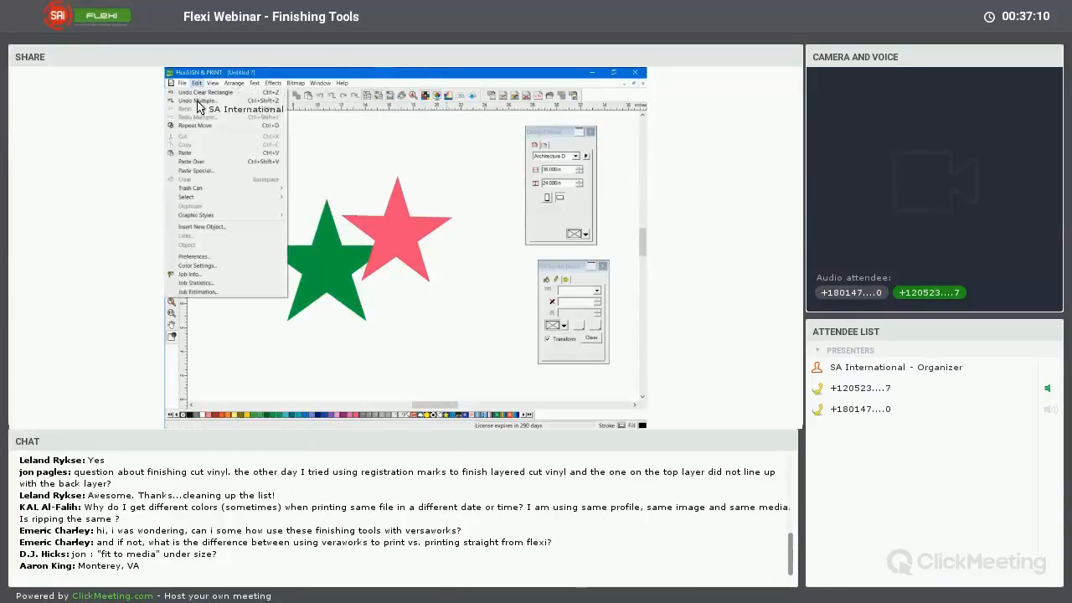
left_click(238, 267)
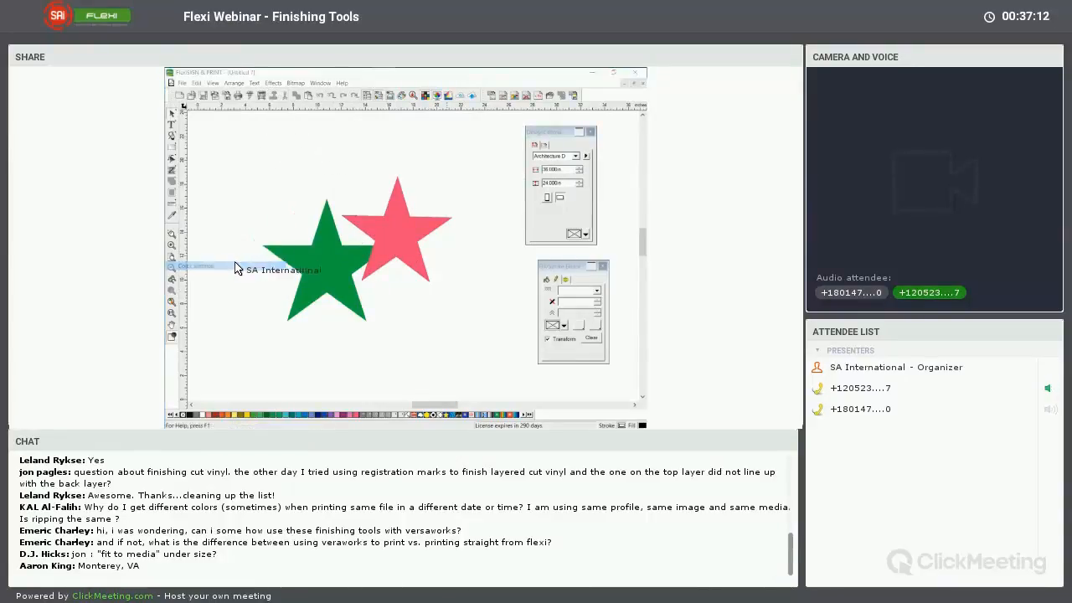
left_click_drag(392, 185, 413, 116)
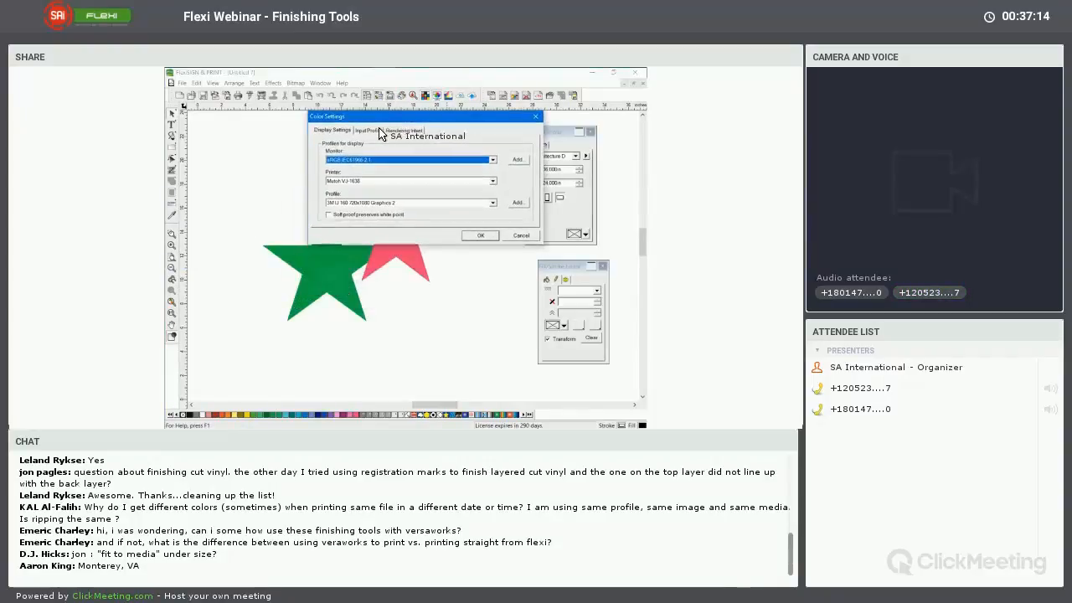
left_click(373, 132)
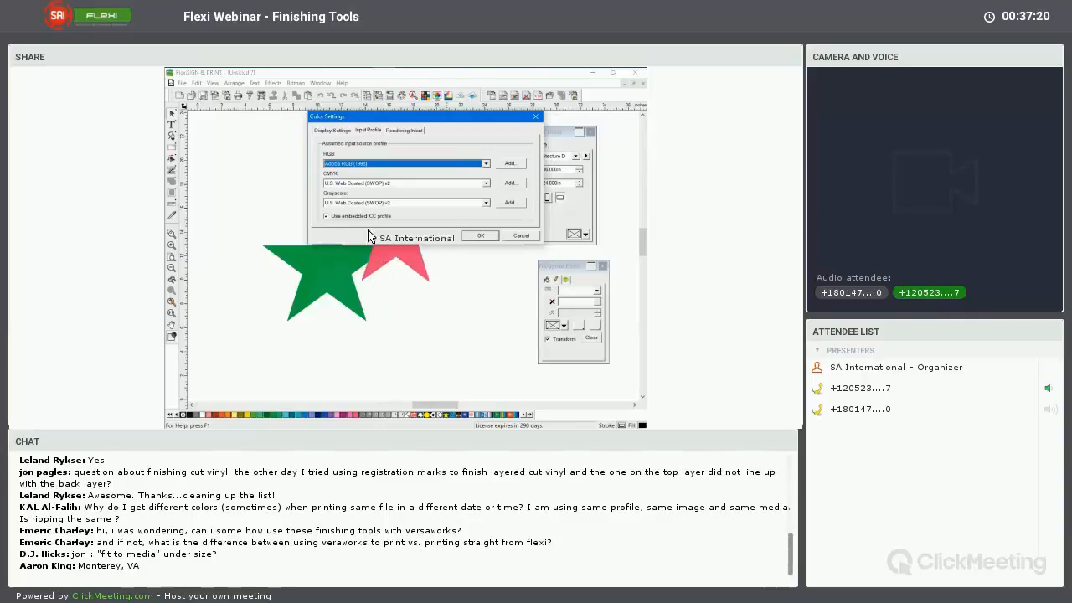
left_click(386, 166)
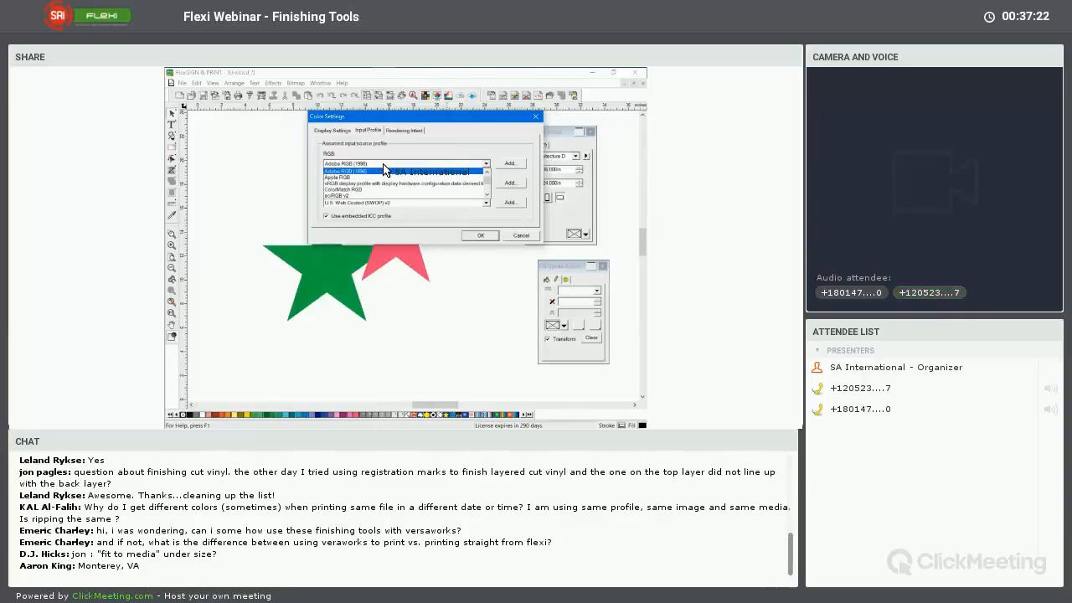
scroll(385, 181, "down", 5)
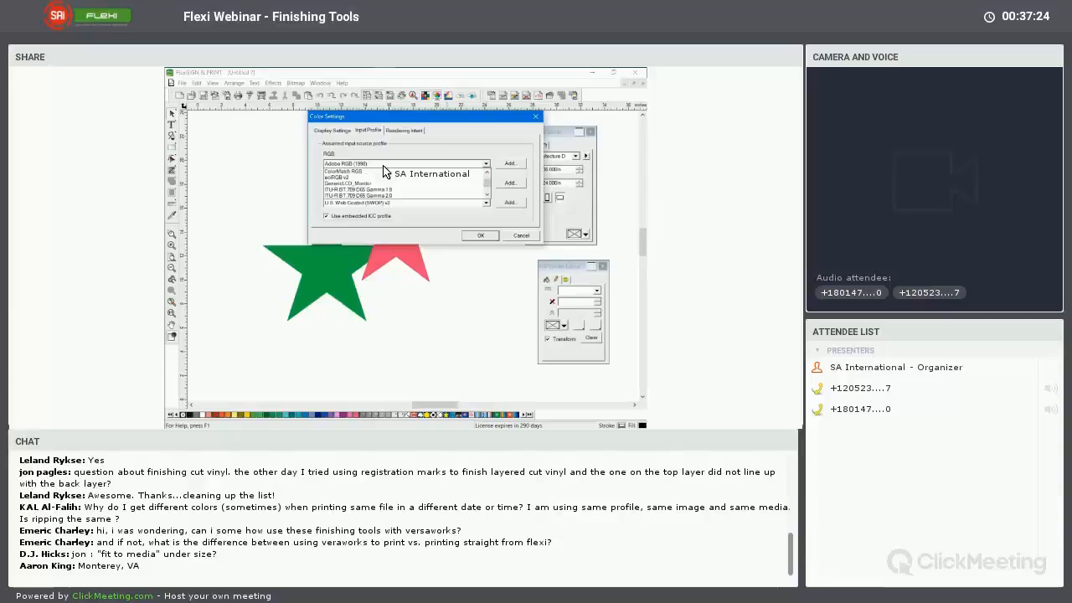
scroll(385, 180, "down", 2)
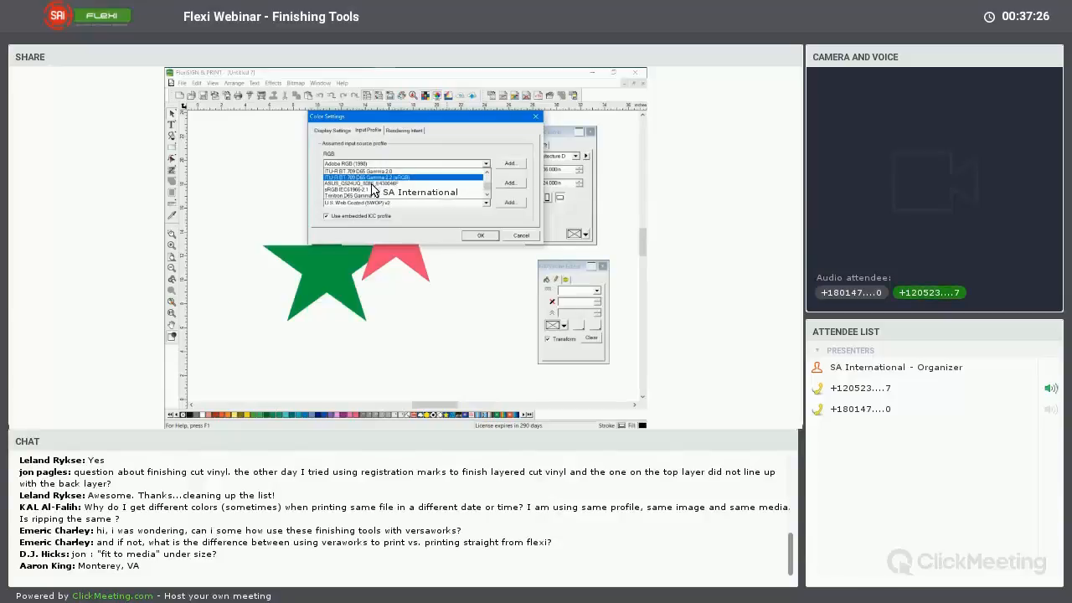
left_click(336, 174)
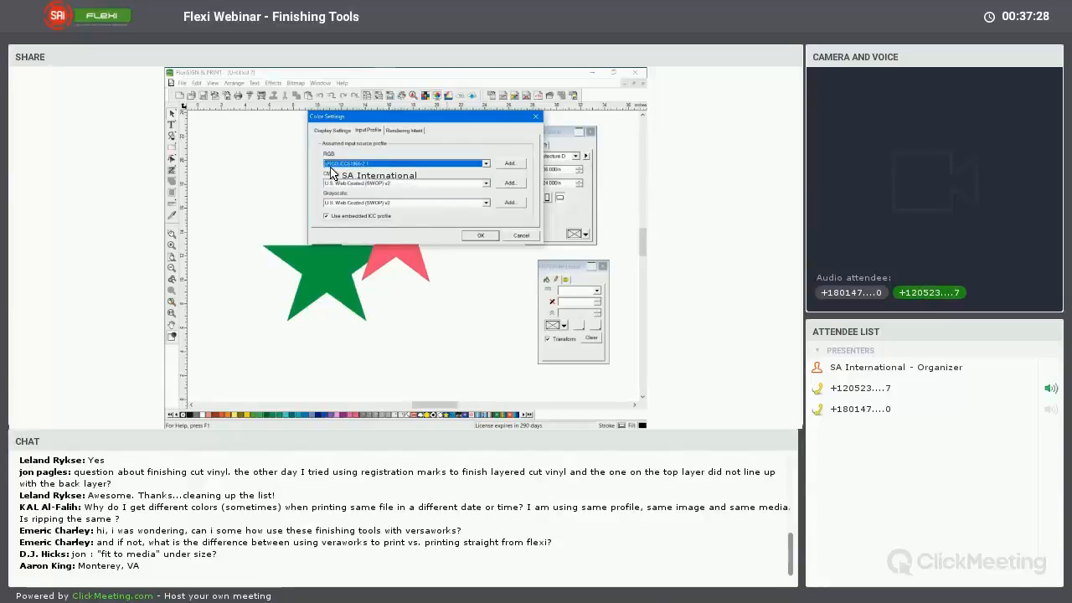
left_click(481, 236)
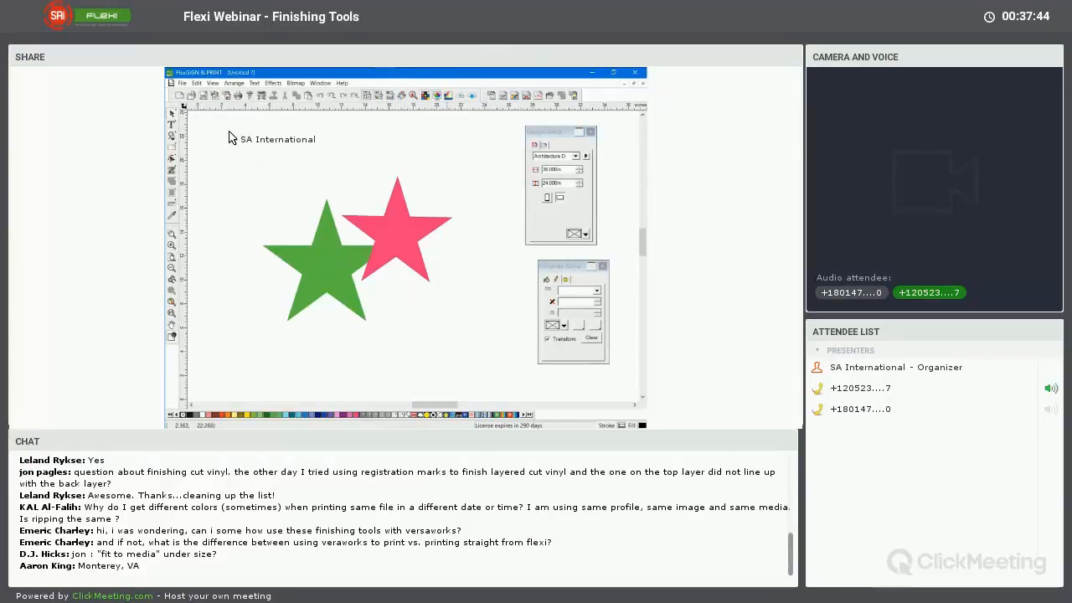
left_click(197, 83)
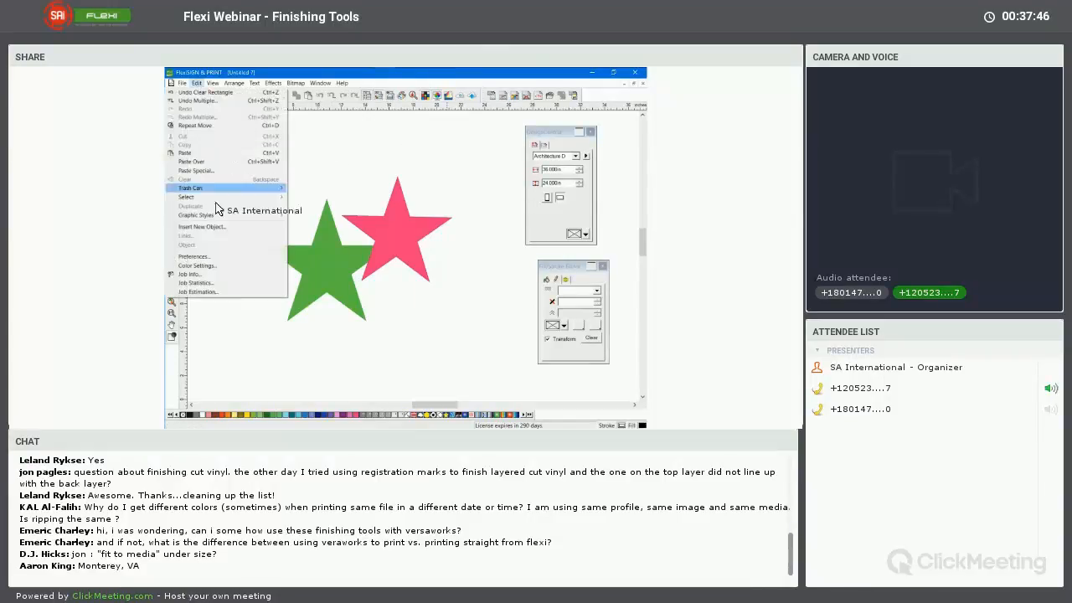
left_click(287, 255)
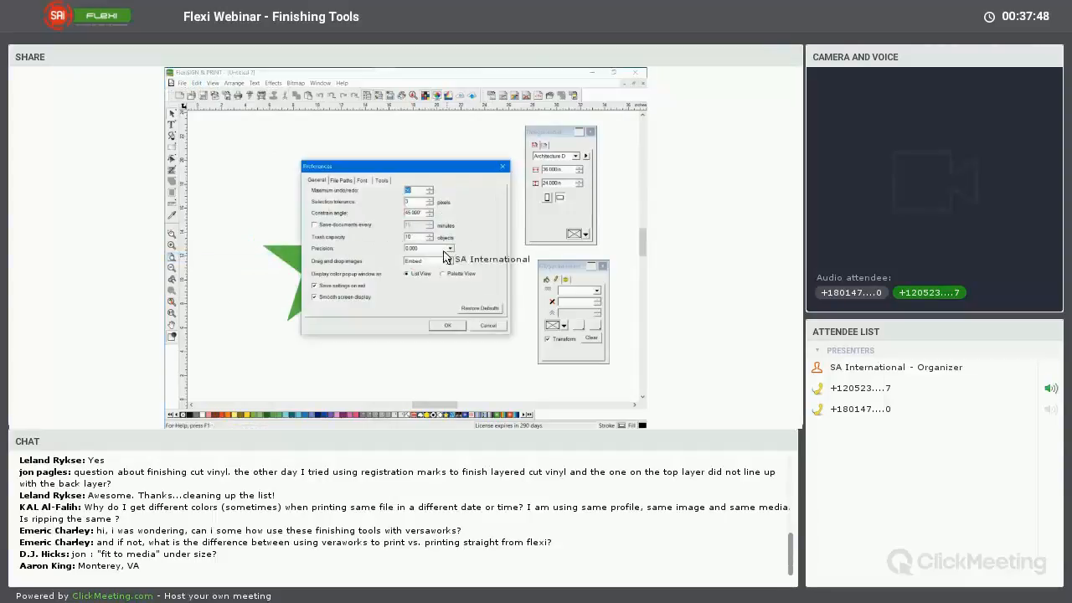
left_click(461, 309)
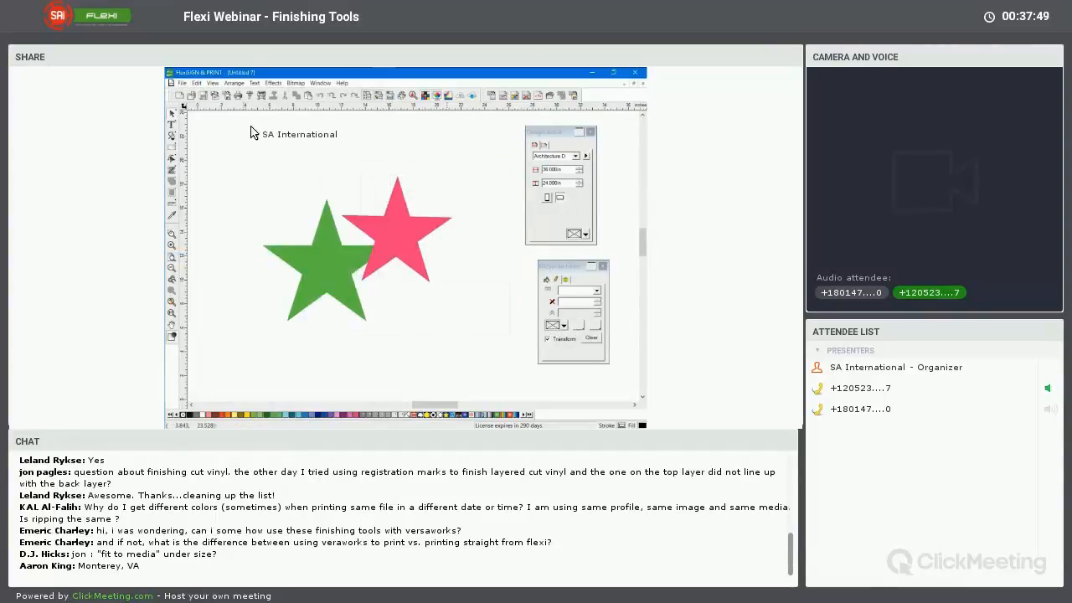
Review the display and input profiles in the color settings
left_click(196, 83)
left_click(227, 265)
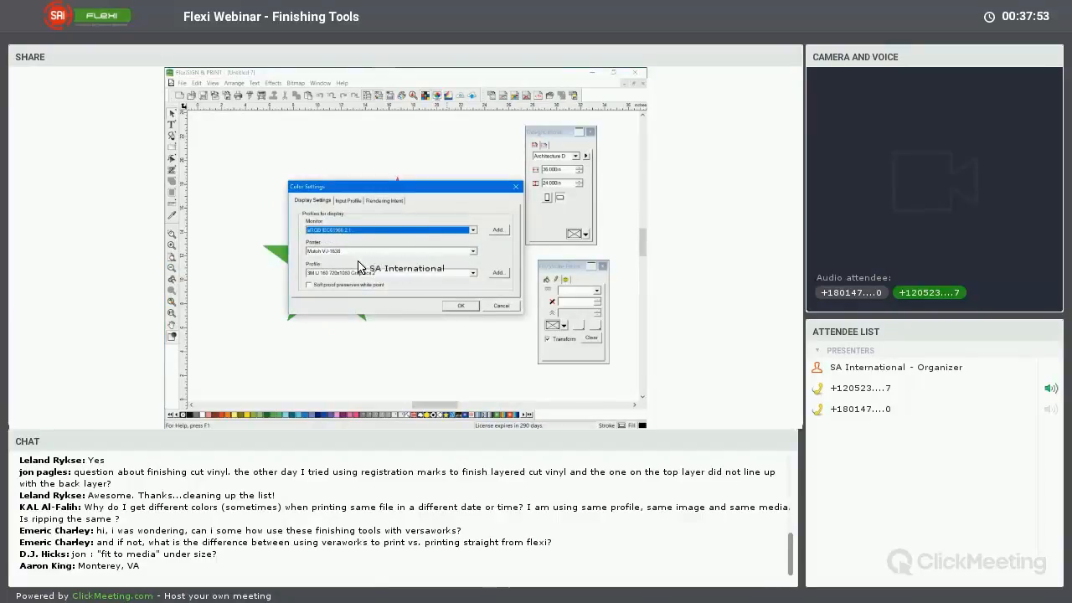
left_click(348, 201)
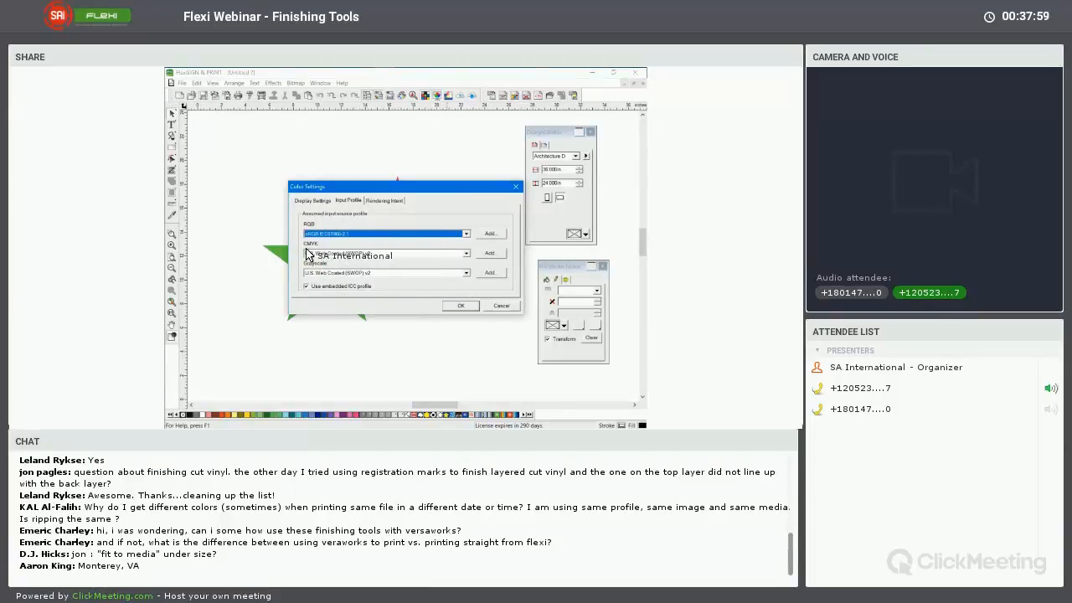
left_click(454, 303)
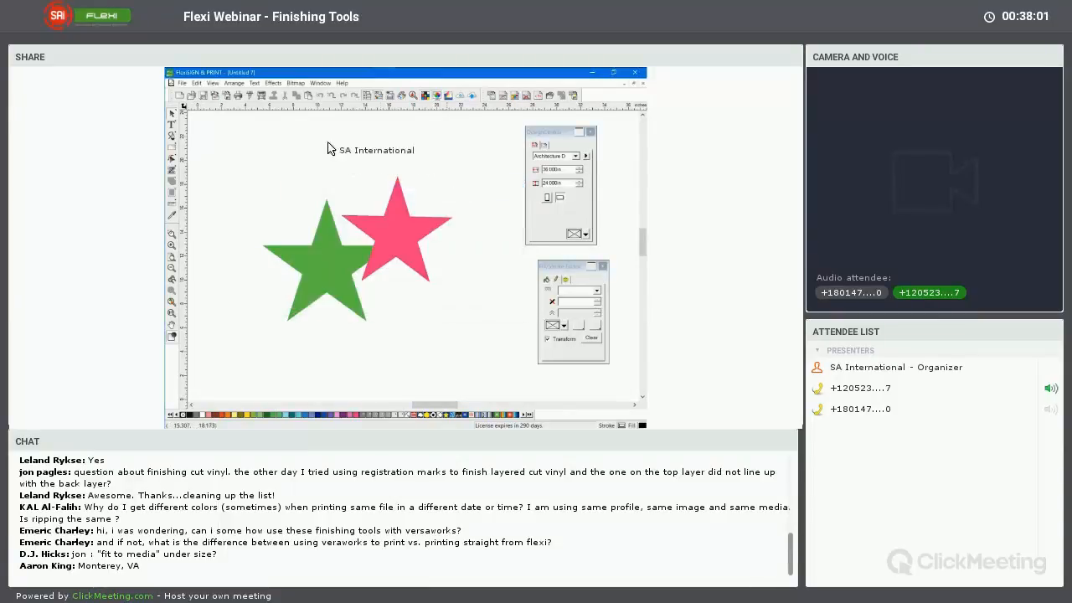
Open the stars in RIP and Print, keeping the RIP and Print color settings, and show the output settings
left_click(264, 98)
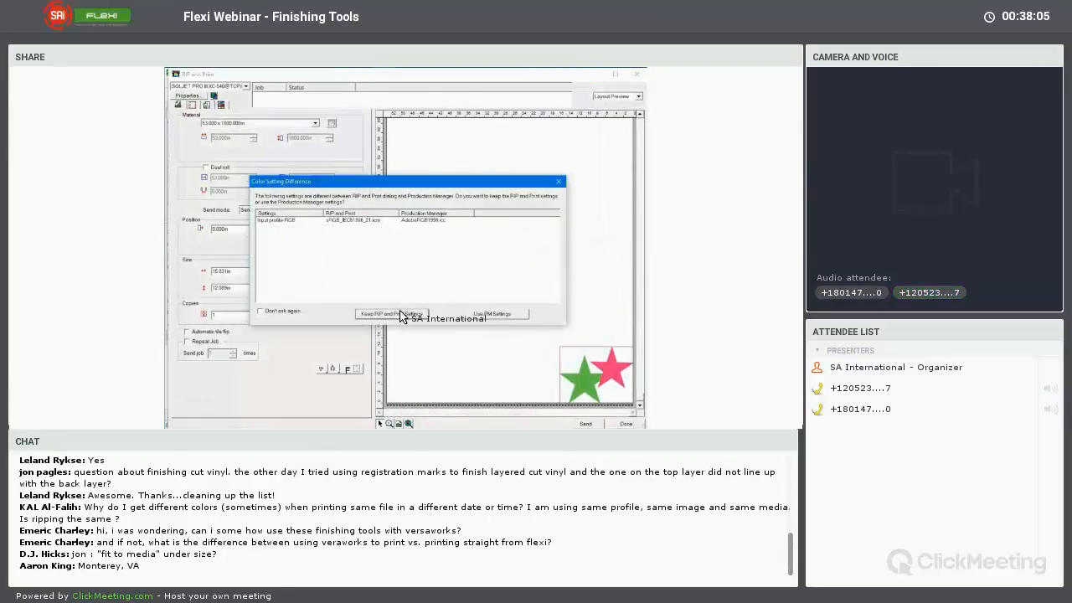
left_click(401, 316)
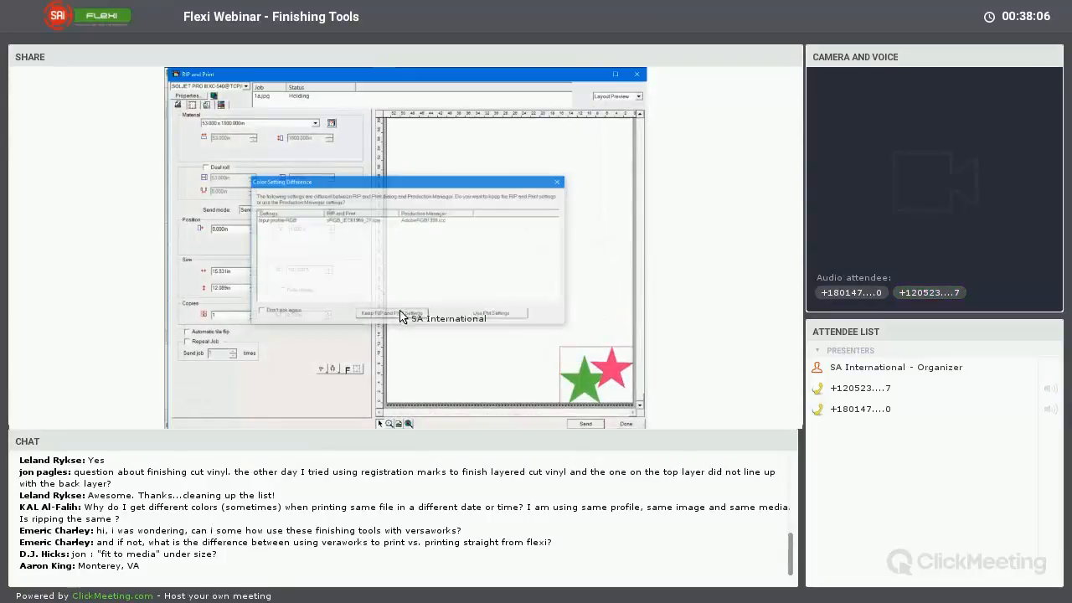
left_click(206, 106)
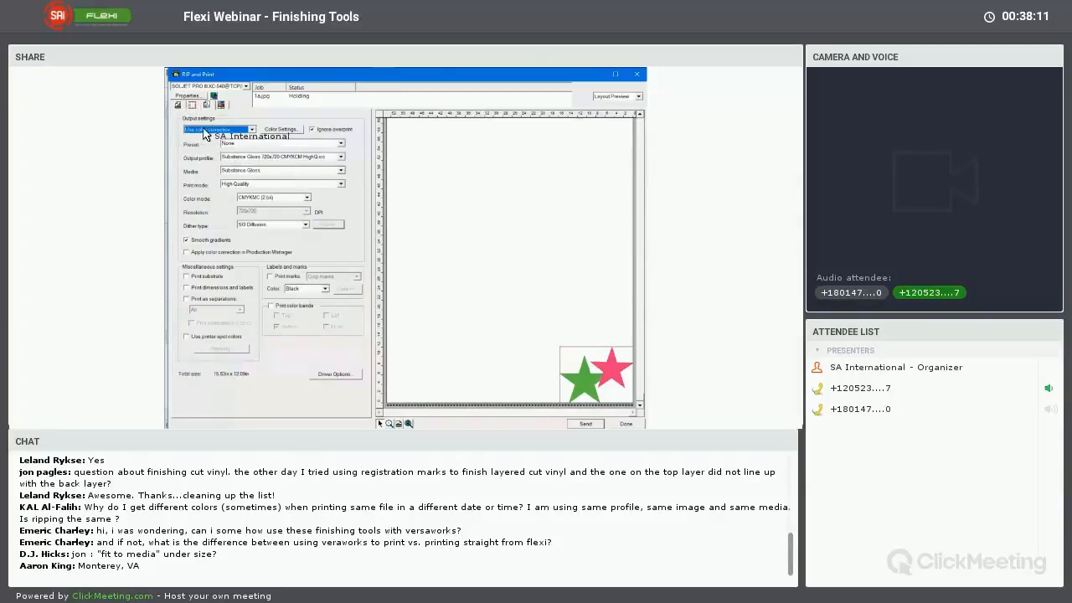
Keep the SOLJET PRO III XC-540 as the printer and set the output profile to 3M IJ160C CMYKLcLm Max (2 bit) High Speed
left_click(224, 87)
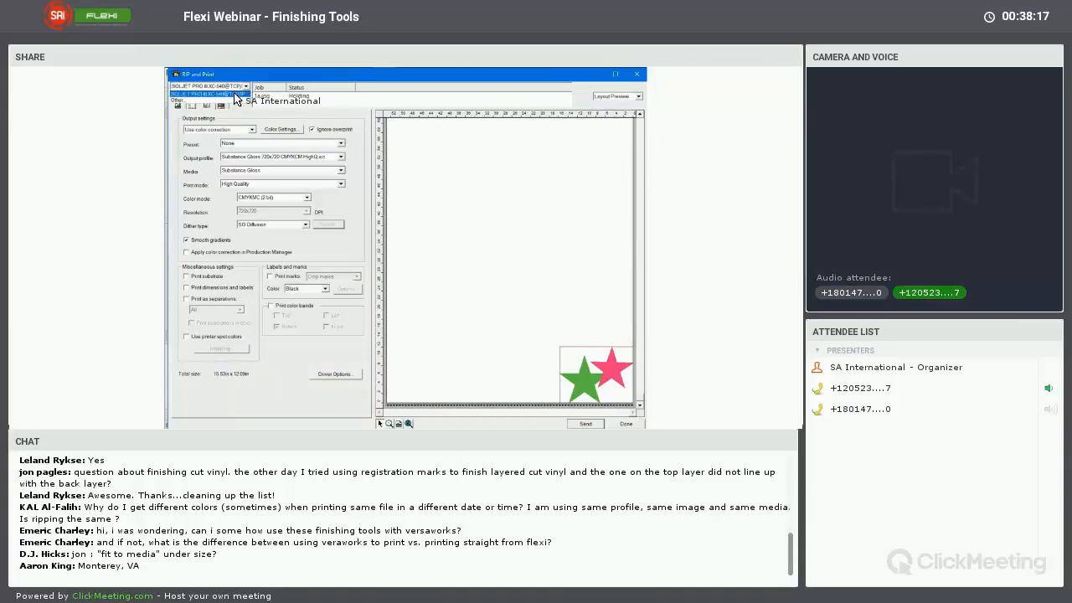
left_click(236, 94)
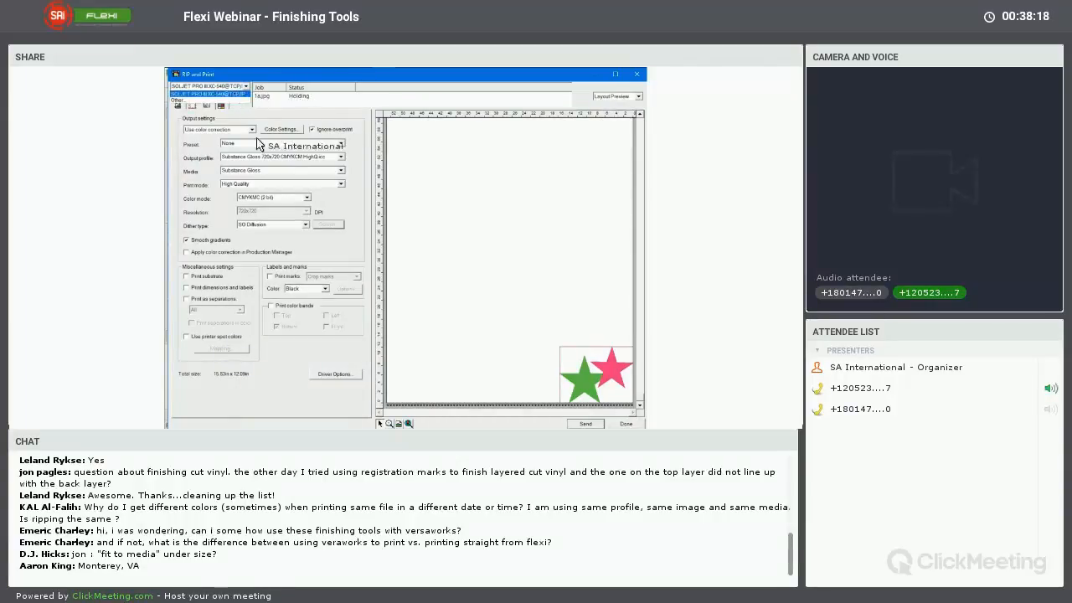
left_click(241, 161)
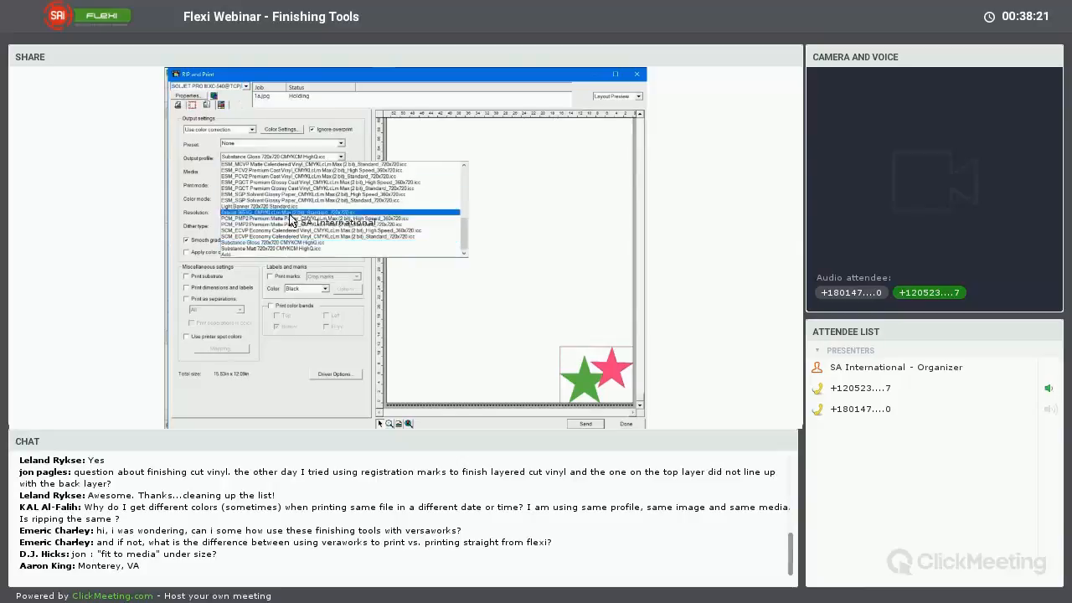
left_click_drag(465, 233, 463, 174)
left_click(313, 165)
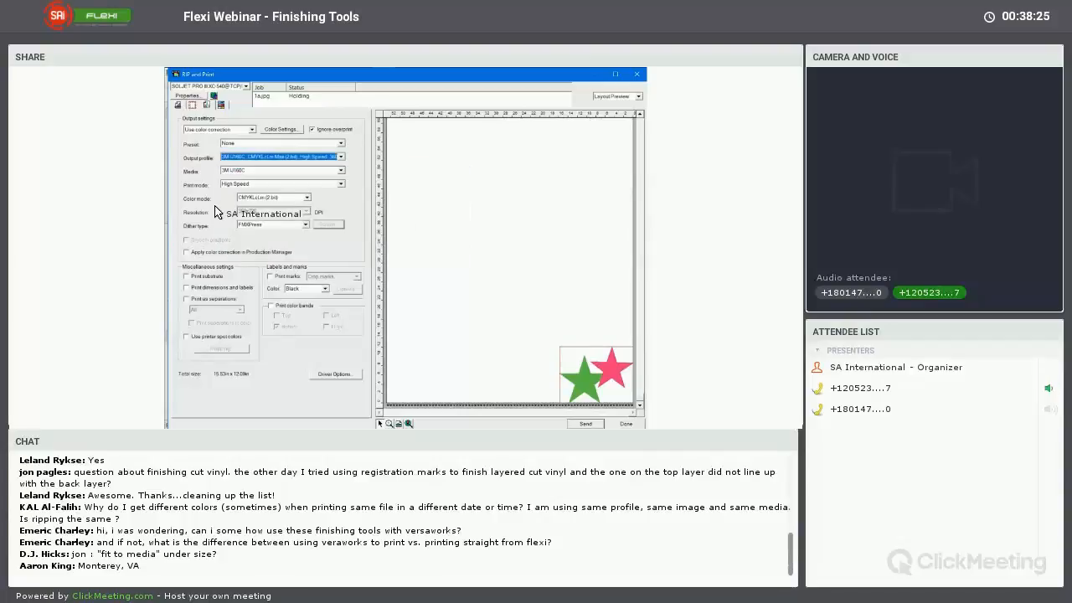
Examine the print job's input profiles and driver options, leaving both dialogs without changes
left_click(280, 131)
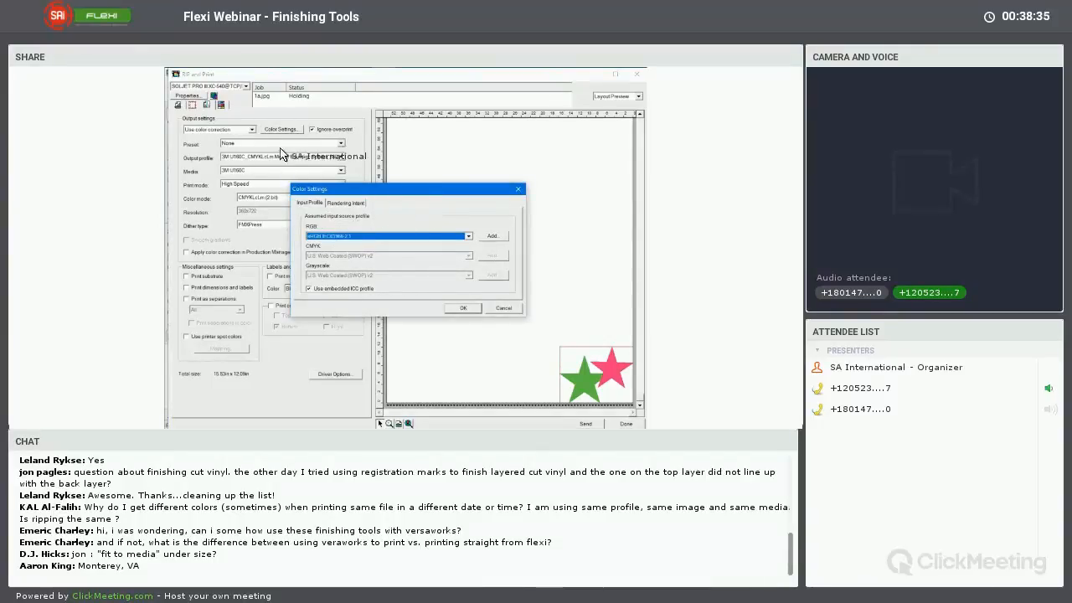
left_click(504, 308)
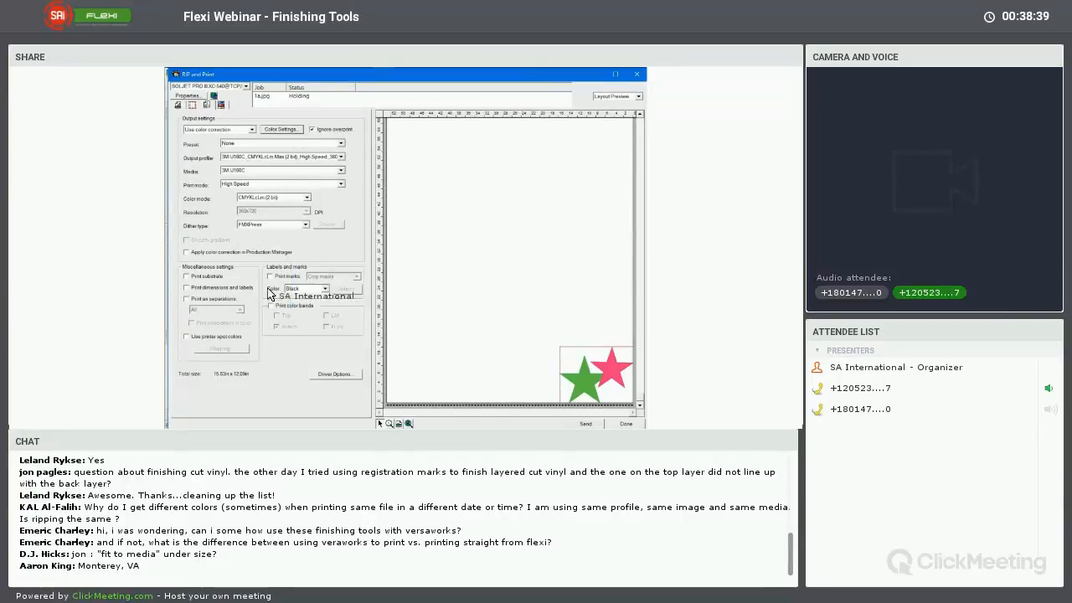
left_click(333, 376)
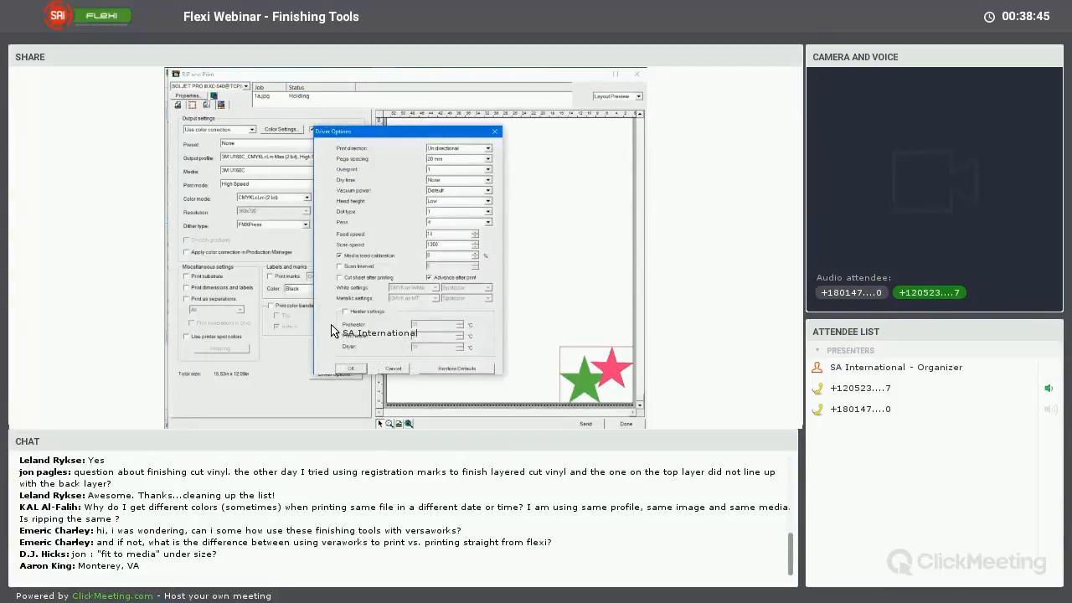
left_click(393, 369)
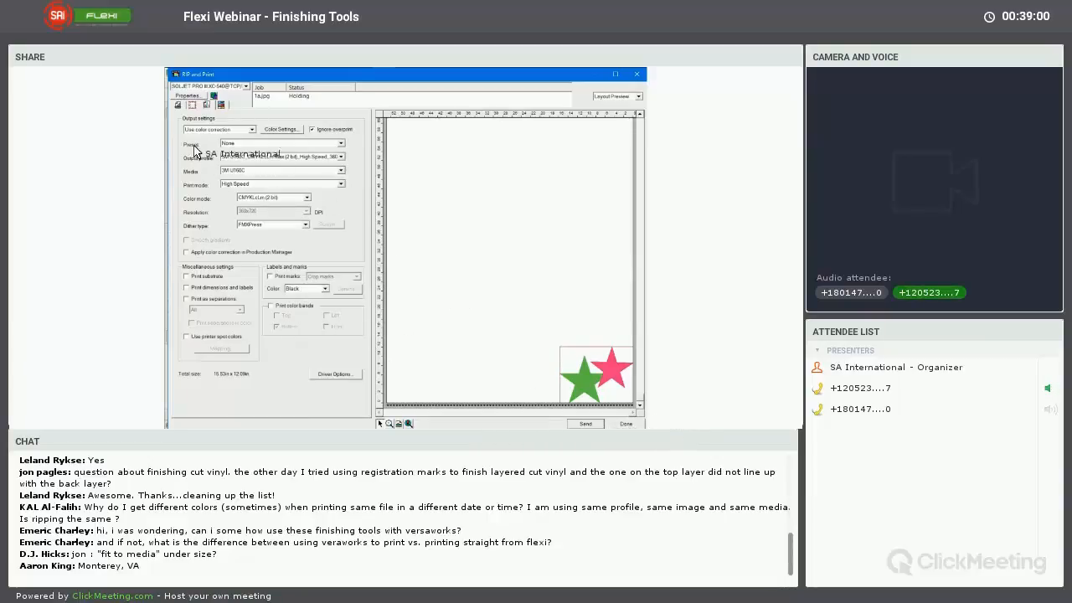
Set the print job's send mode to hold in list, send it, and close RIP and Print
left_click(206, 105)
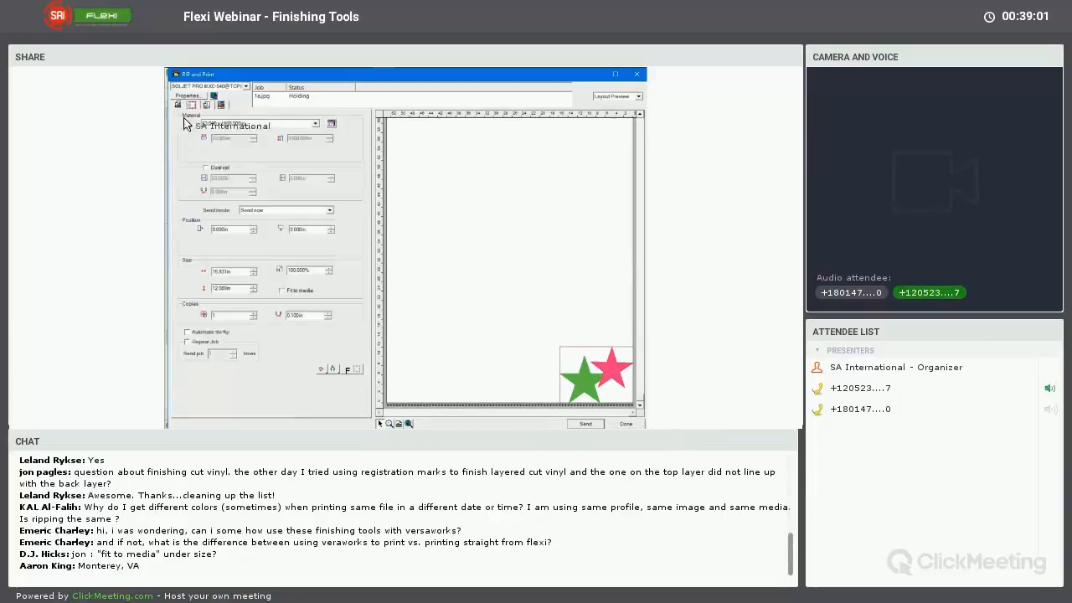
left_click(264, 214)
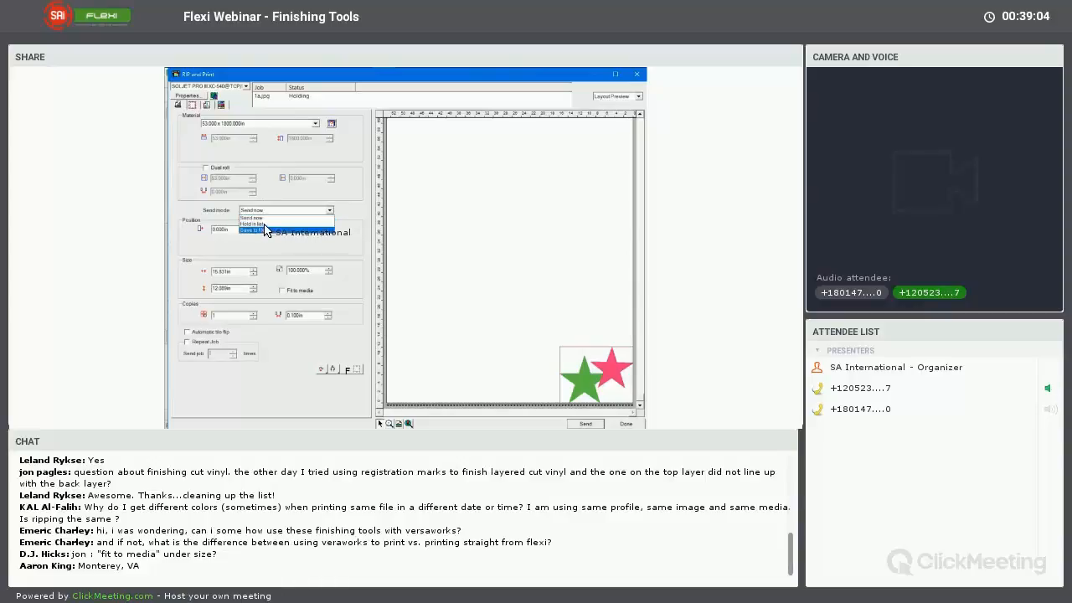
left_click(252, 223)
left_click(590, 427)
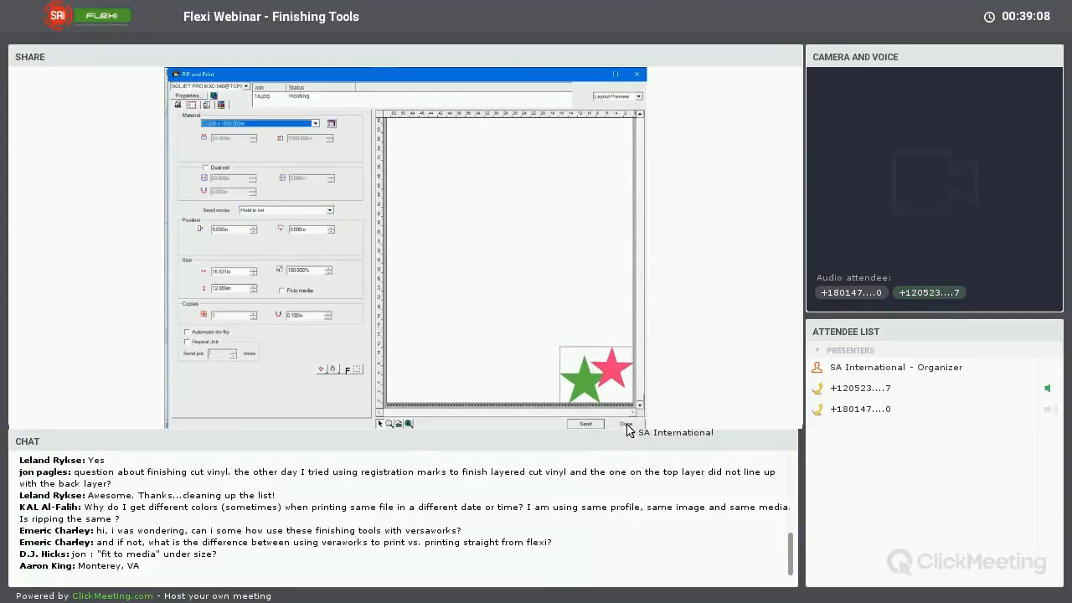
left_click(626, 425)
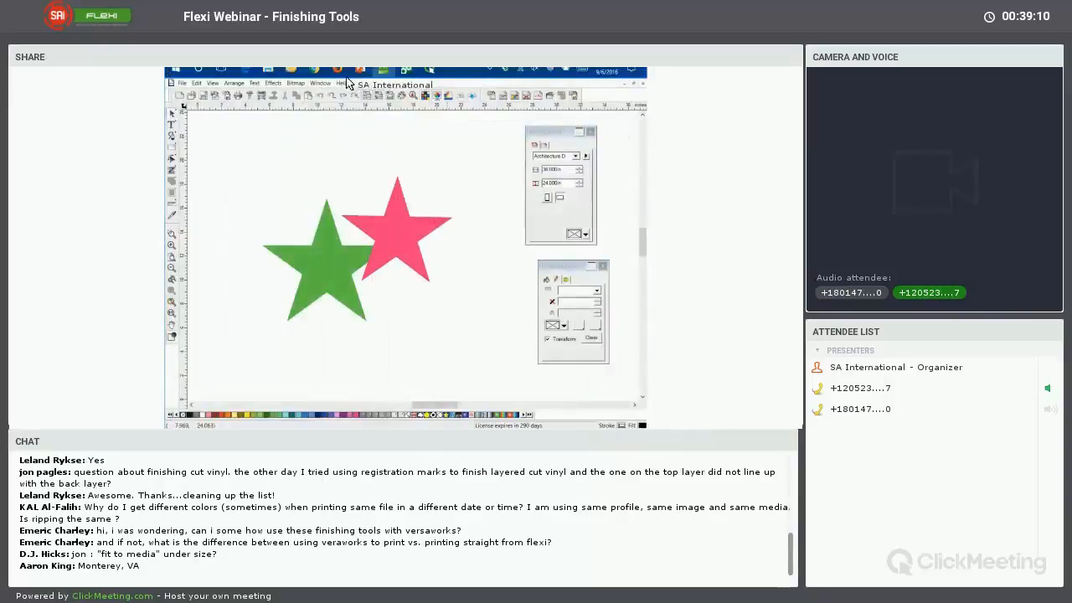
Switch to Production Manager and open the properties of the held 1a.jpg job in a maximized window
left_click(410, 79)
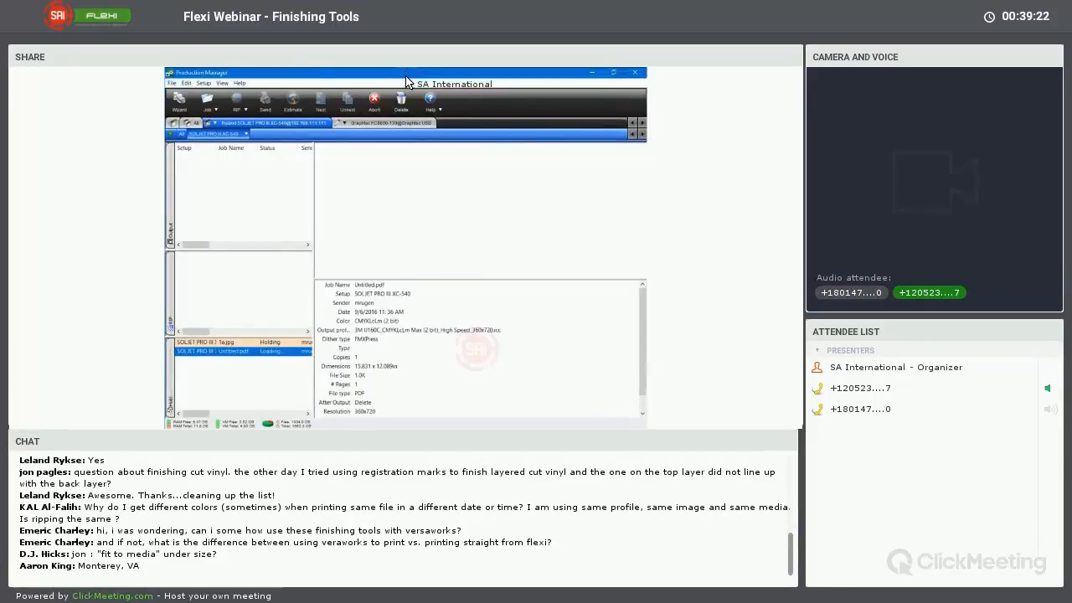
left_click(230, 343)
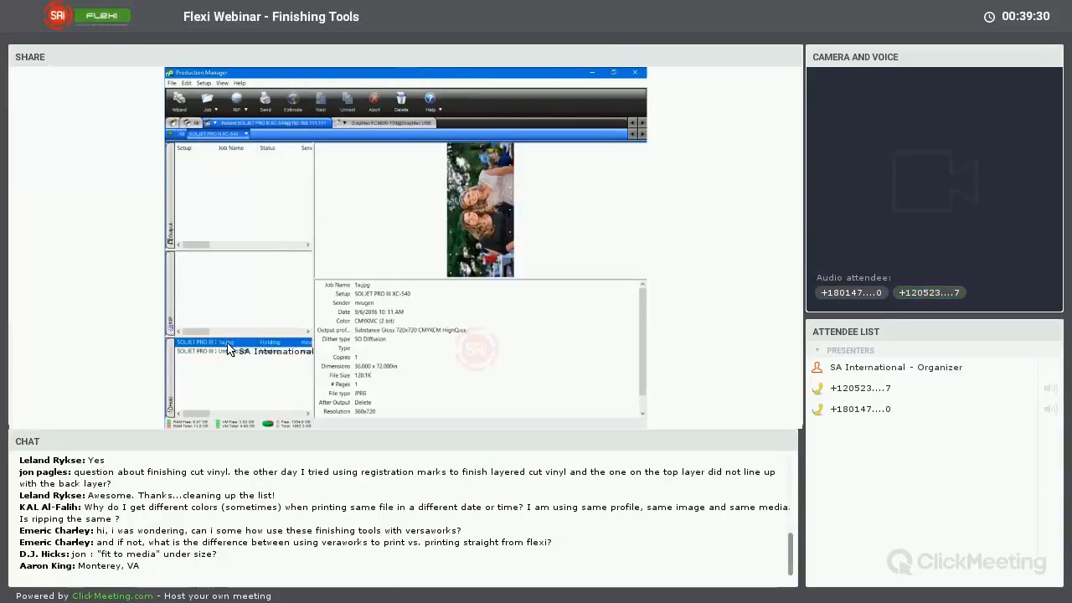
double_click(227, 344)
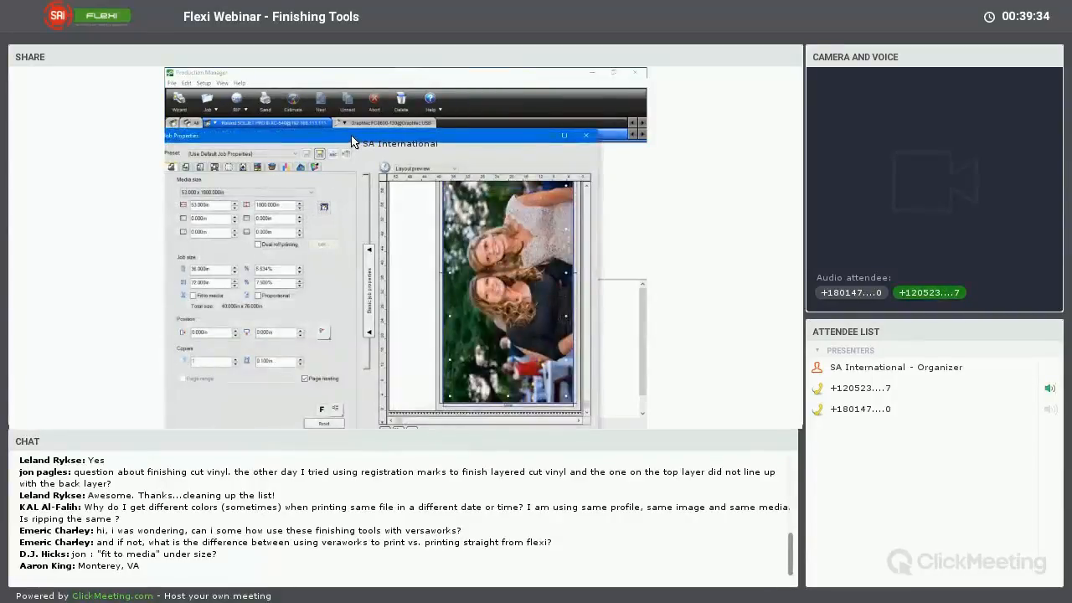
double_click(352, 140)
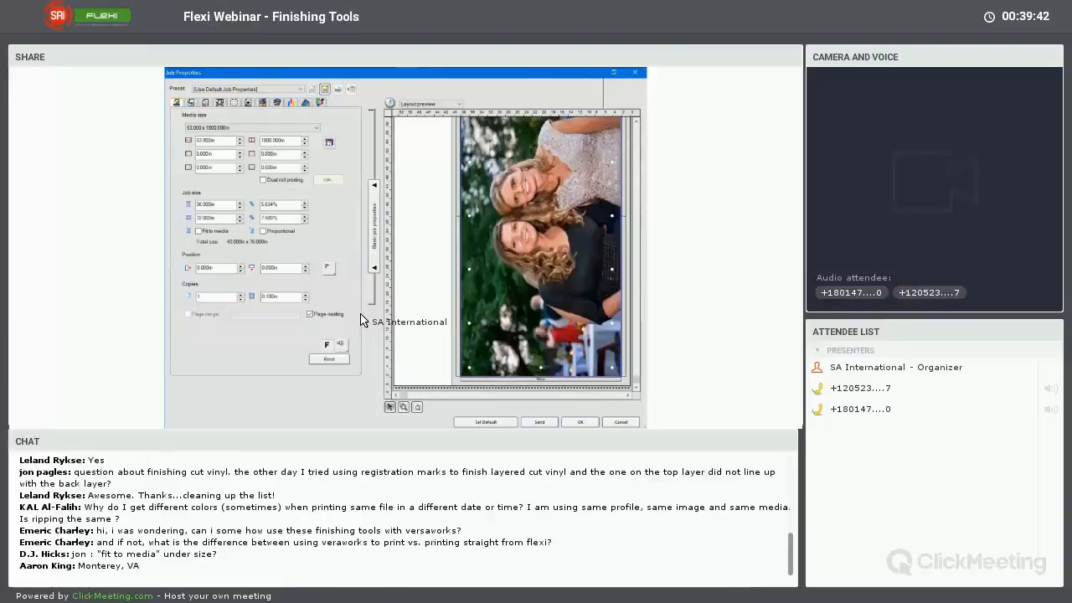
Save the checked job settings as a preset named banner, select that preset, and close the job properties with Cancel
left_click(325, 93)
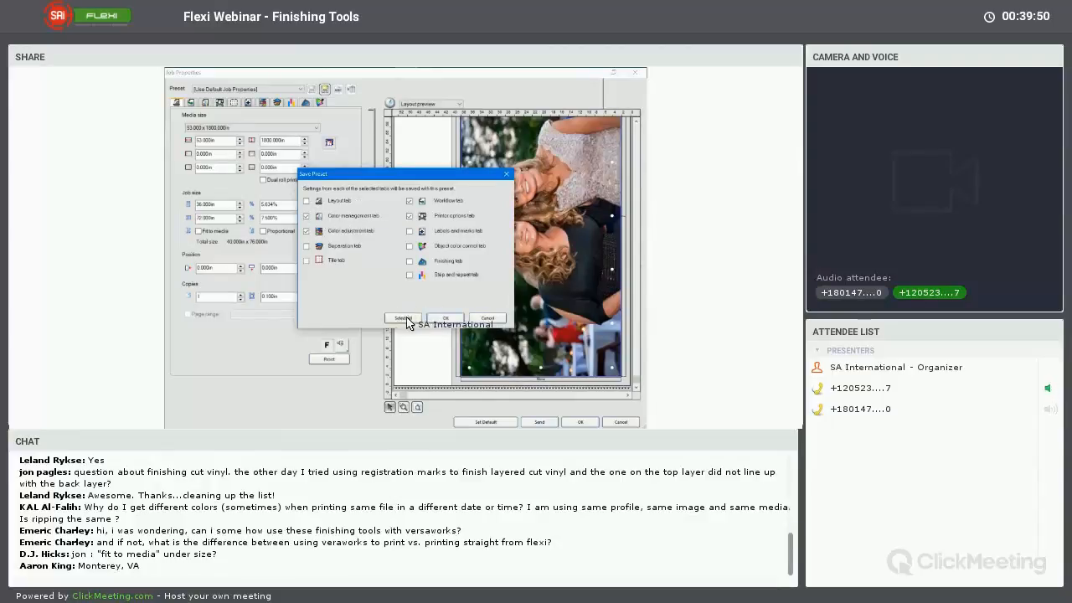
left_click(452, 318)
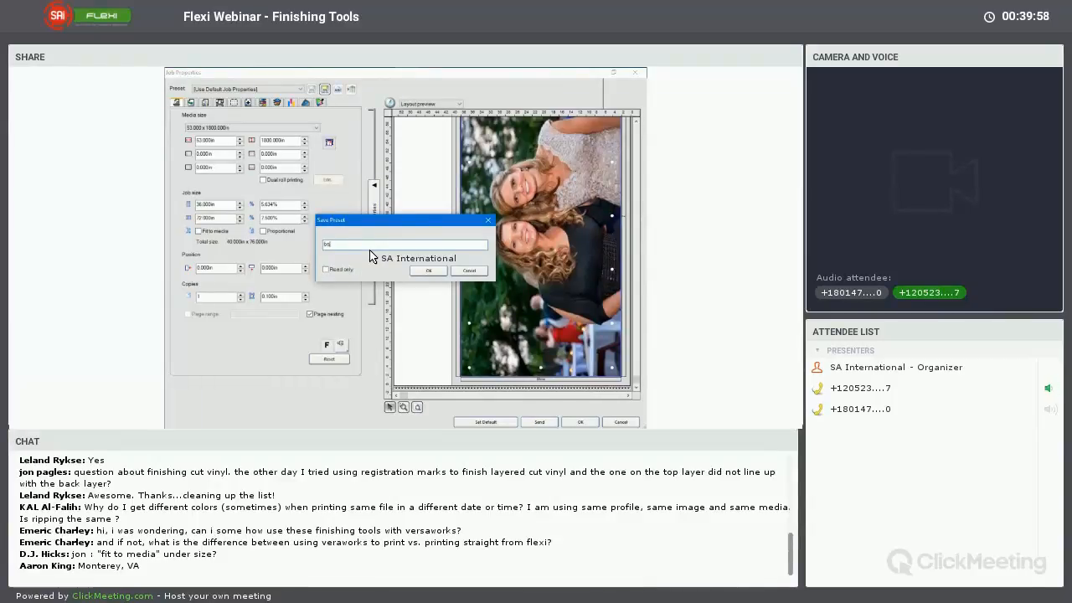
left_click(427, 272)
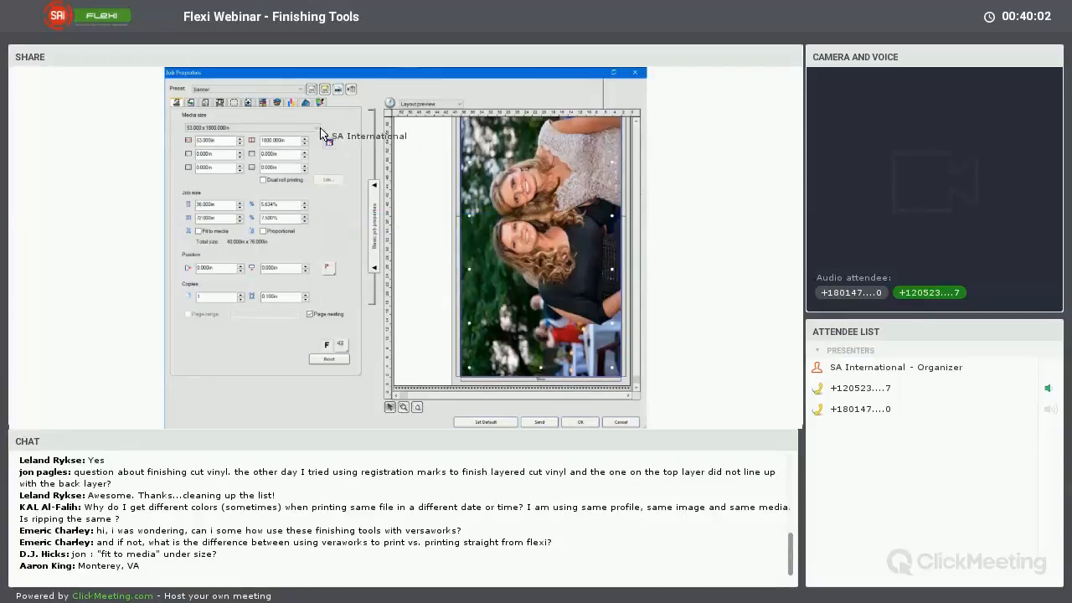
left_click(220, 90)
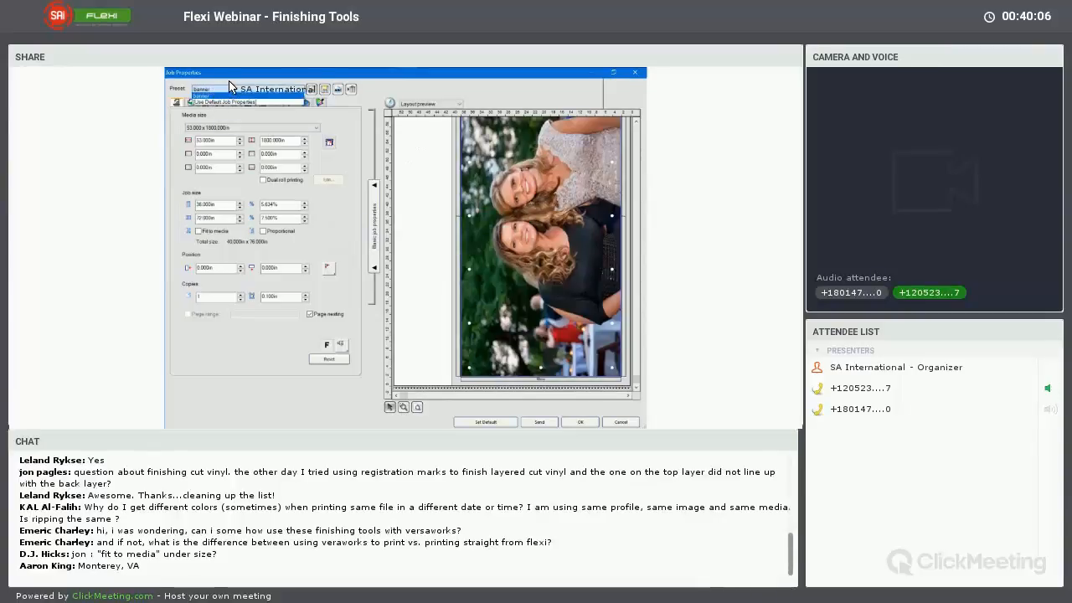
left_click(256, 97)
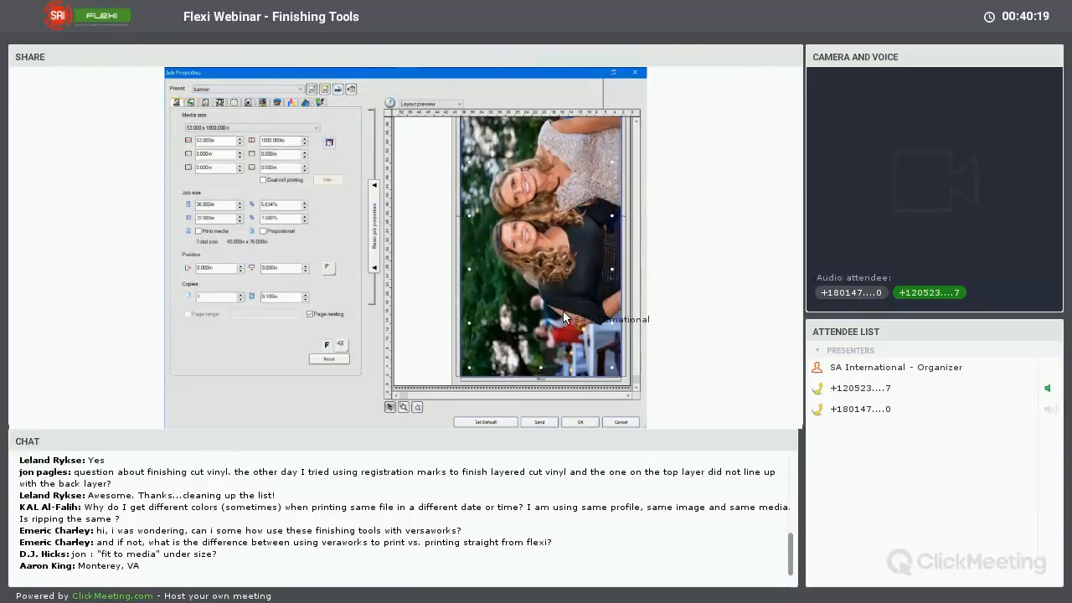
left_click(620, 422)
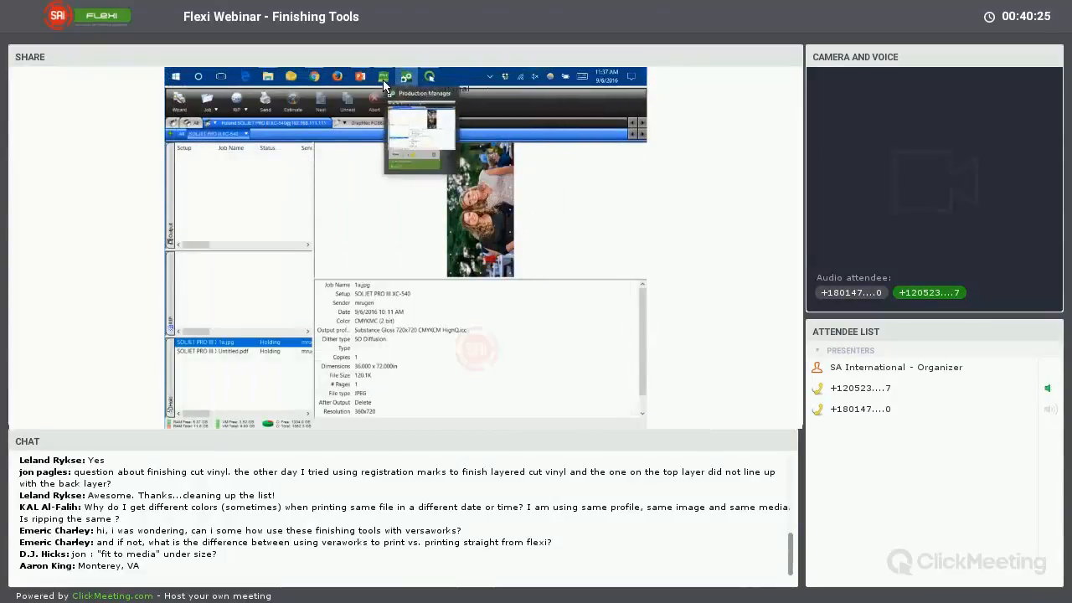
Switch to FlexiSIGN & PRINT and review the display profiles in the color settings without changing them
left_click(428, 81)
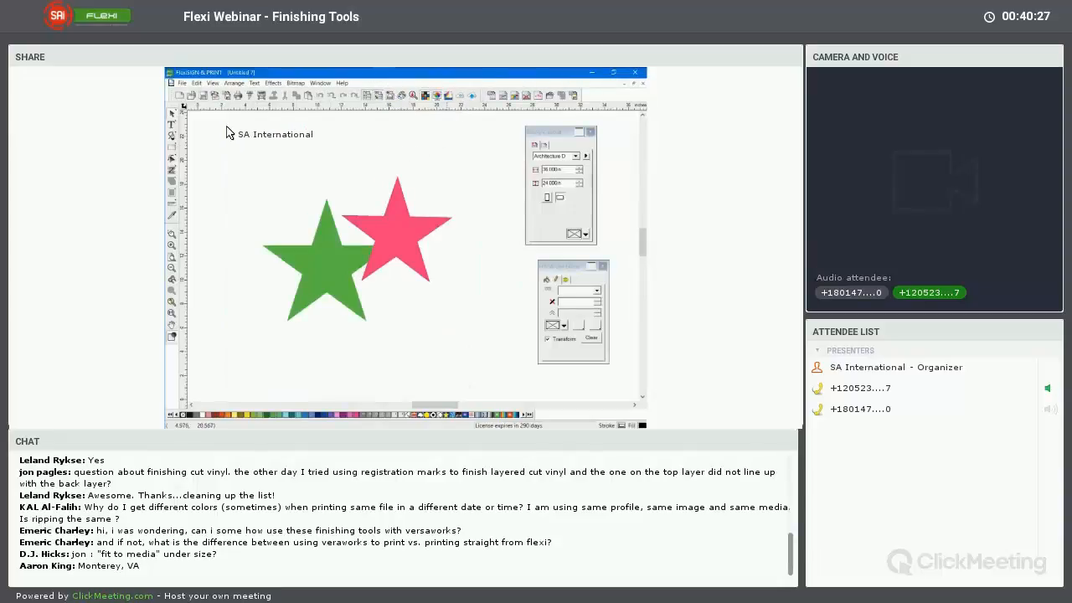
left_click(194, 86)
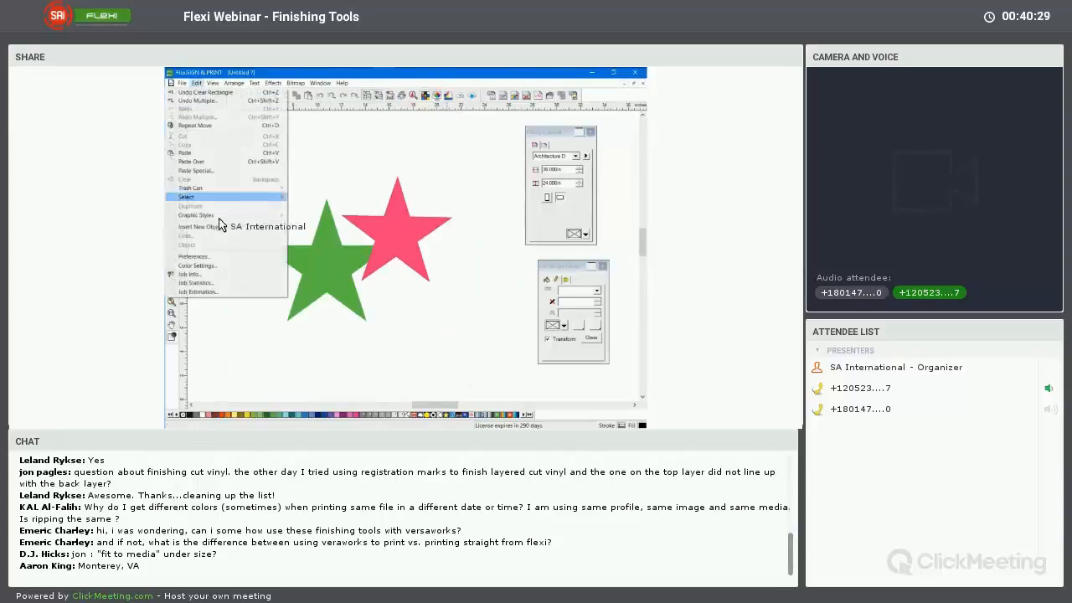
left_click(220, 270)
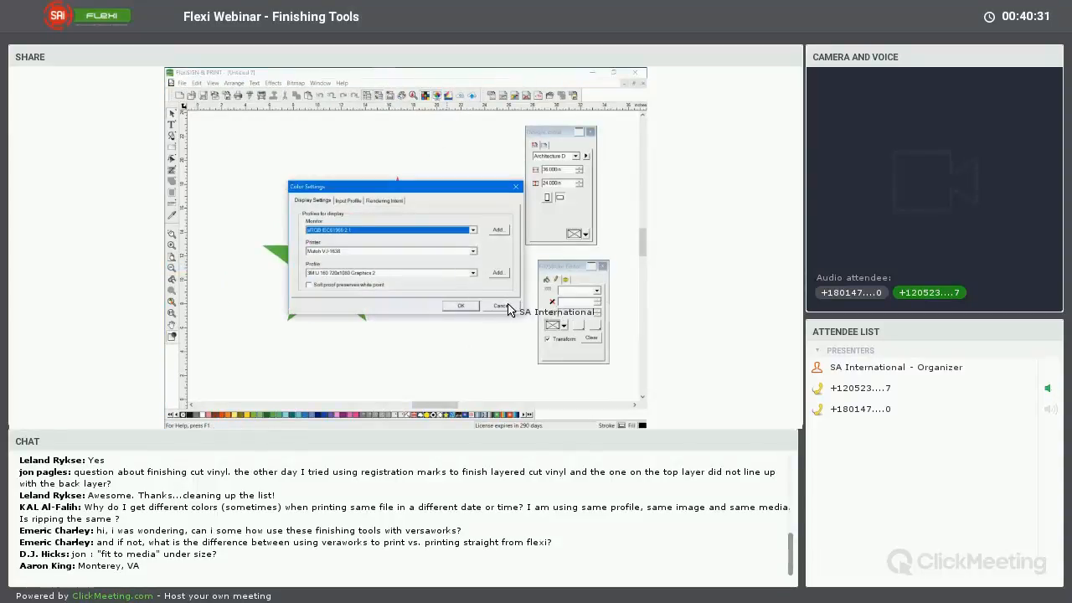
left_click(500, 305)
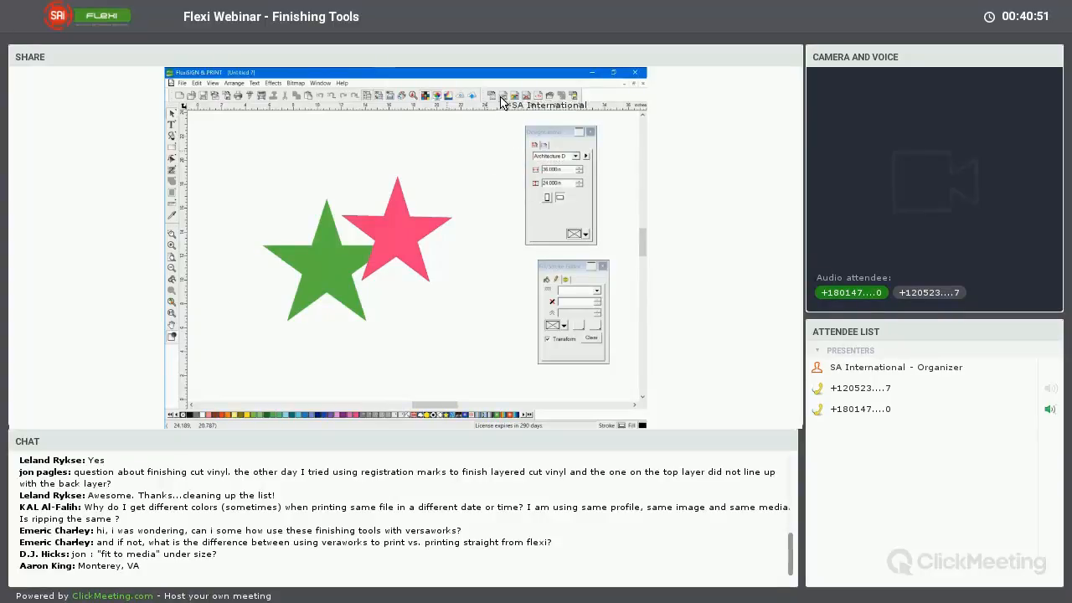
Close the star document without saving it and open the image 1a.jpg from the Images folder
left_click(643, 84)
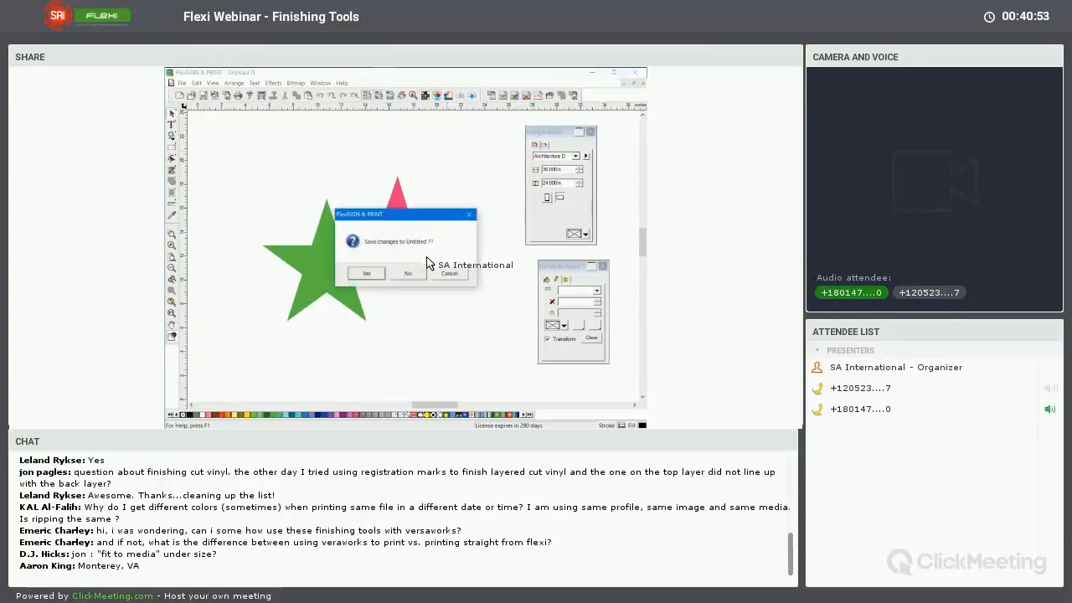
left_click(423, 272)
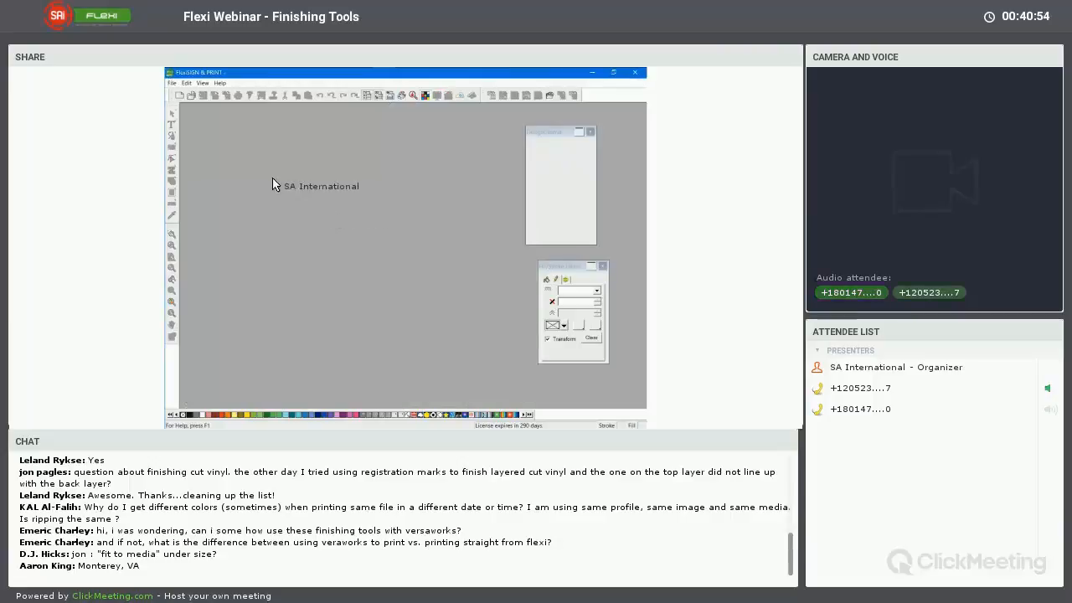
left_click(192, 99)
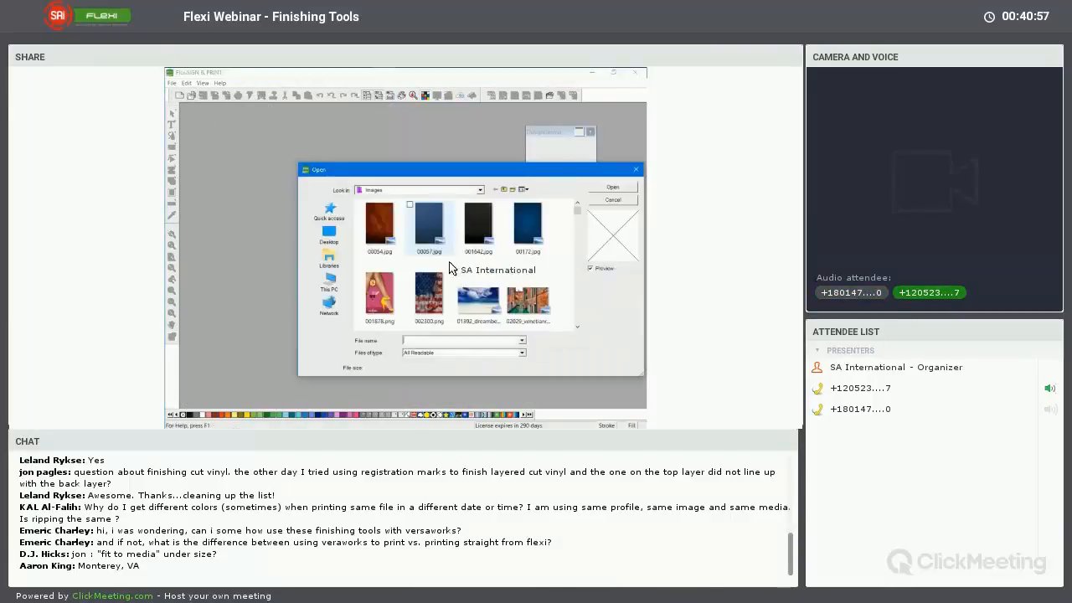
left_click(576, 326)
left_click(576, 326)
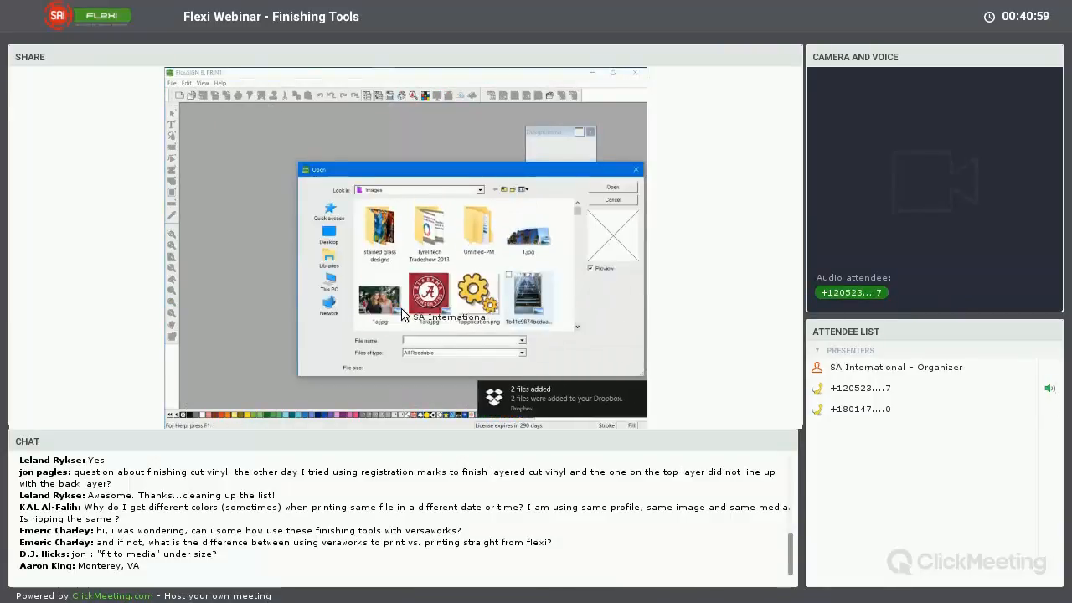
double_click(376, 293)
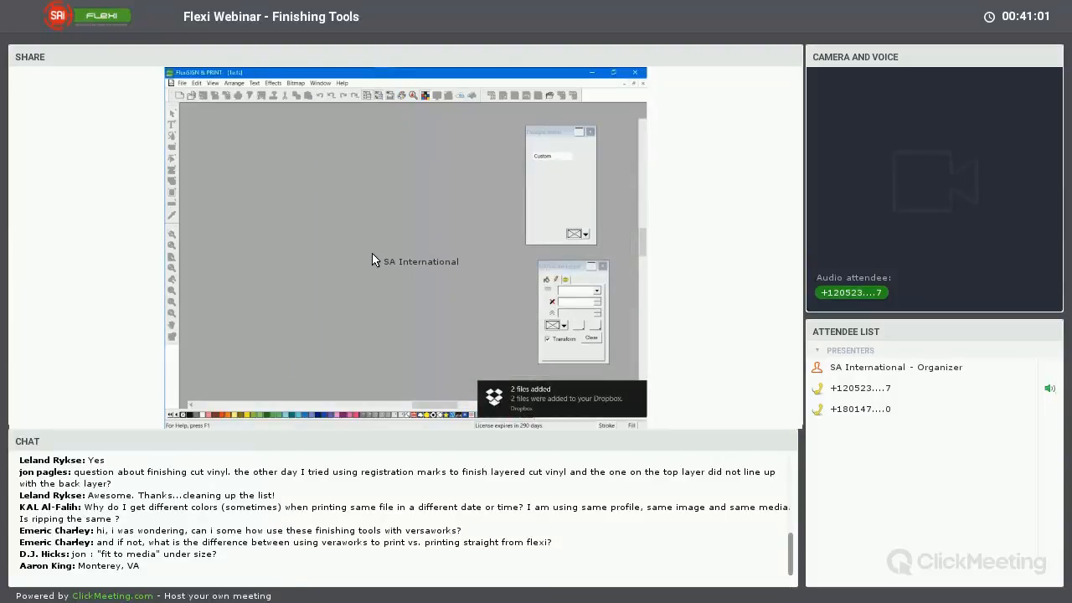
left_click(198, 84)
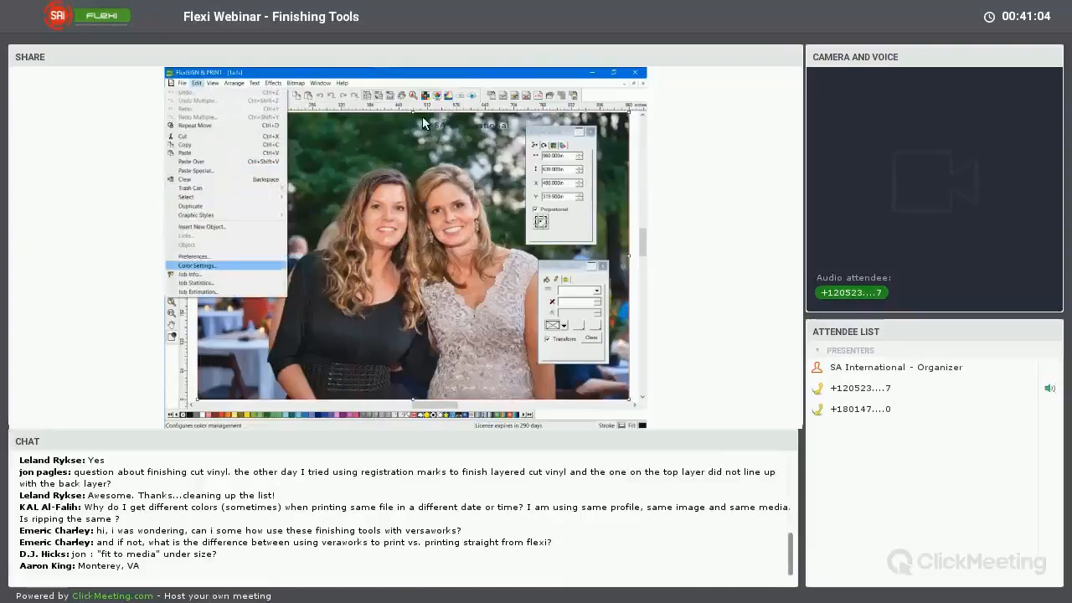
left_click(470, 89)
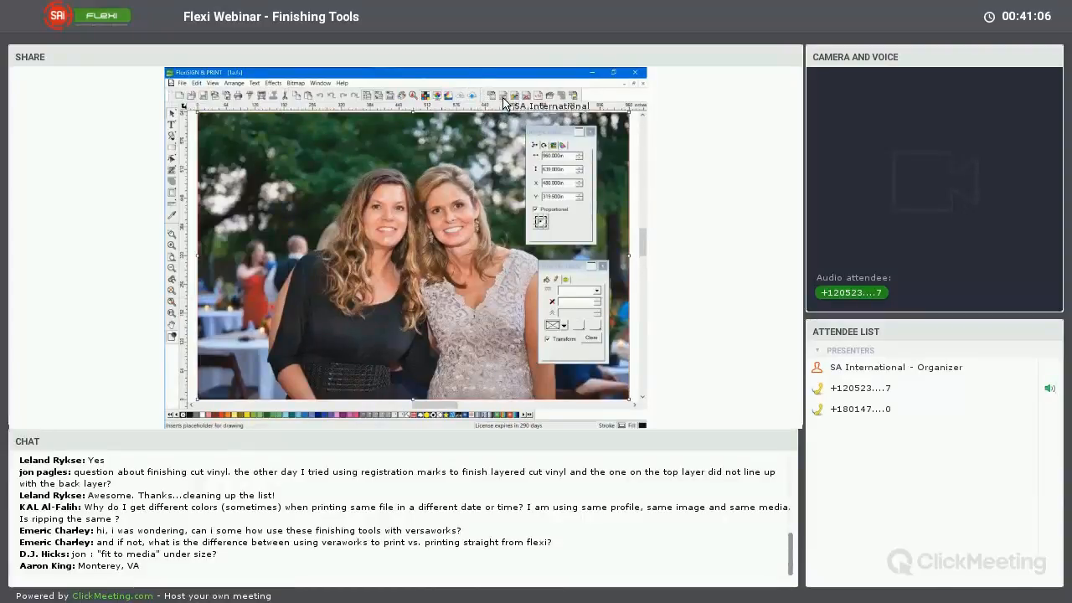
left_click(549, 98)
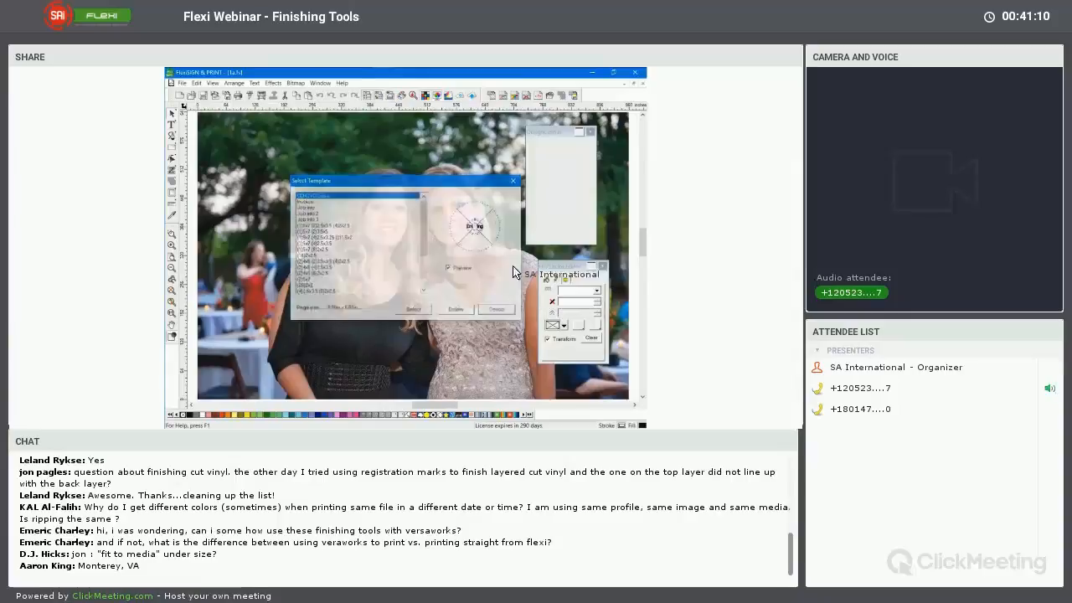
left_click(514, 181)
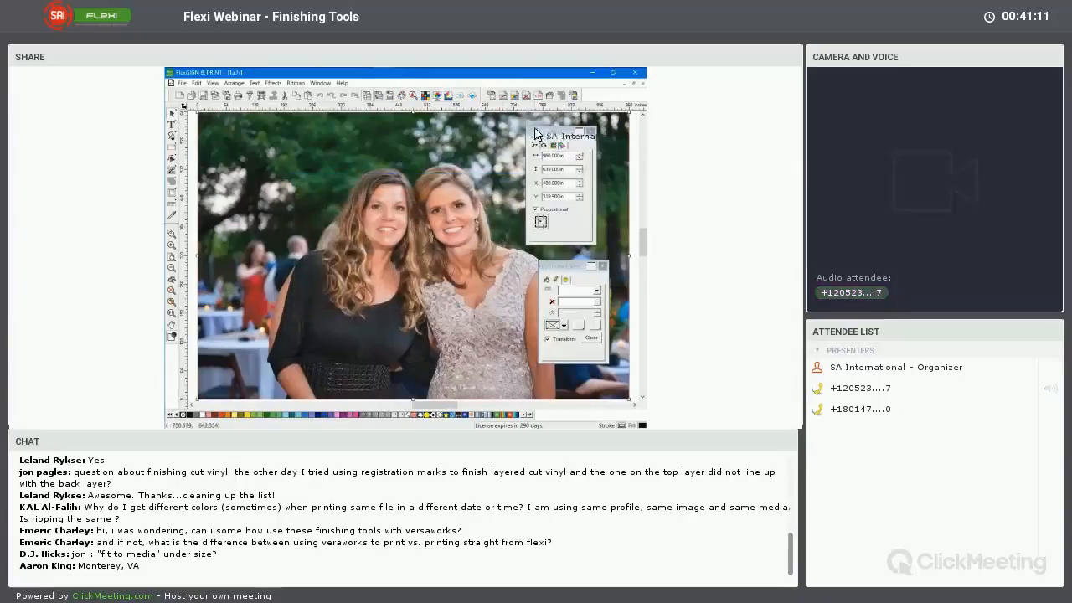
Apply the banner with grommets template at the end of the template list to the photo document
left_click(494, 98)
left_click_drag(424, 242, 426, 282)
left_click(360, 293)
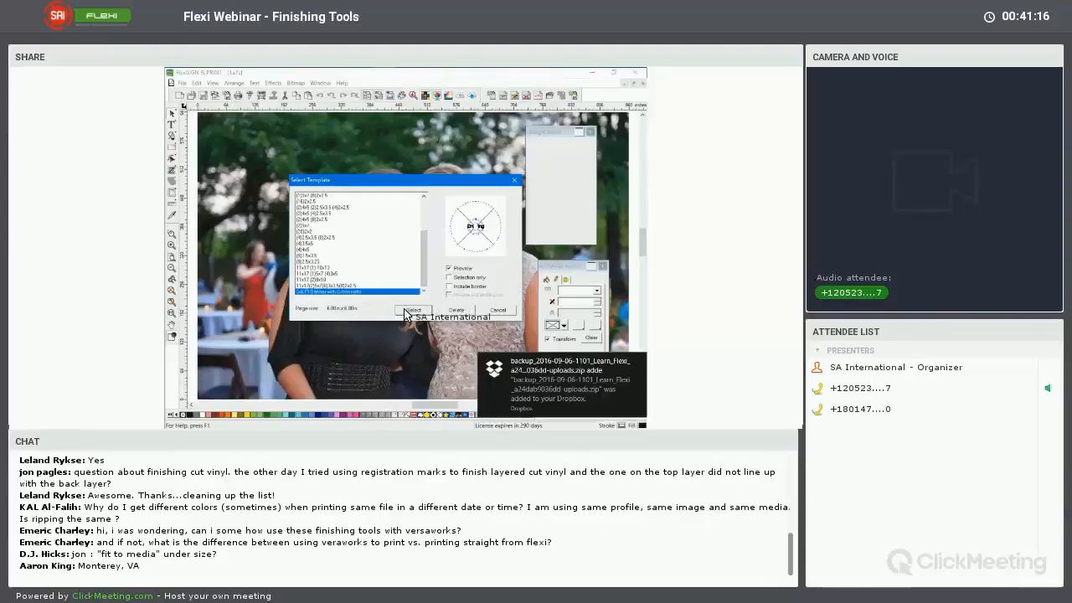
left_click(407, 311)
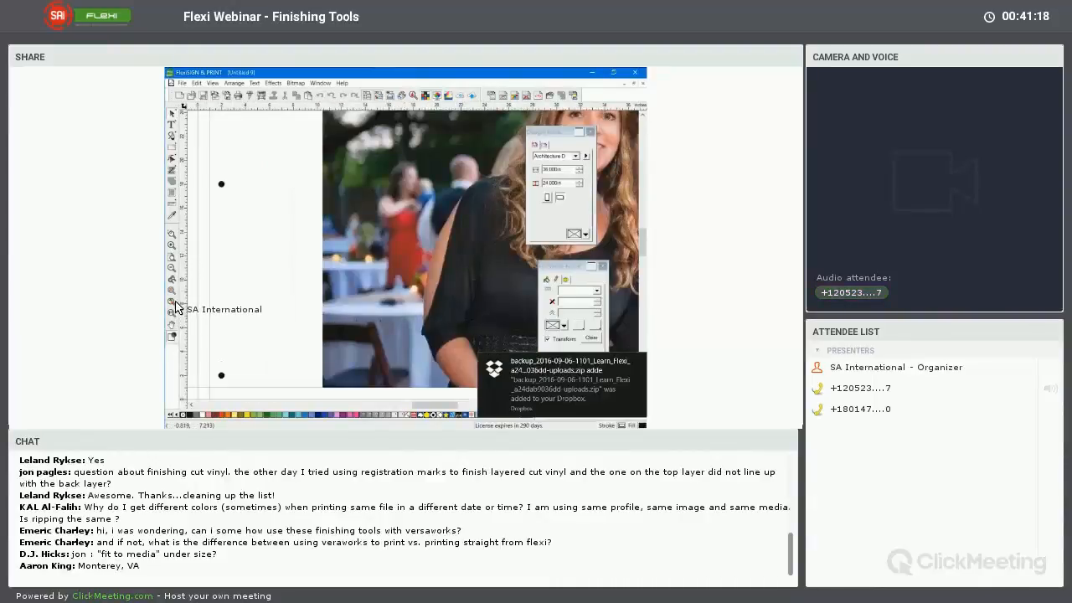
Stretch the photo sideways to the banner's inner vertical guides for a width of 70 in, moving the floating palettes aside
left_click(175, 302)
left_click(296, 253)
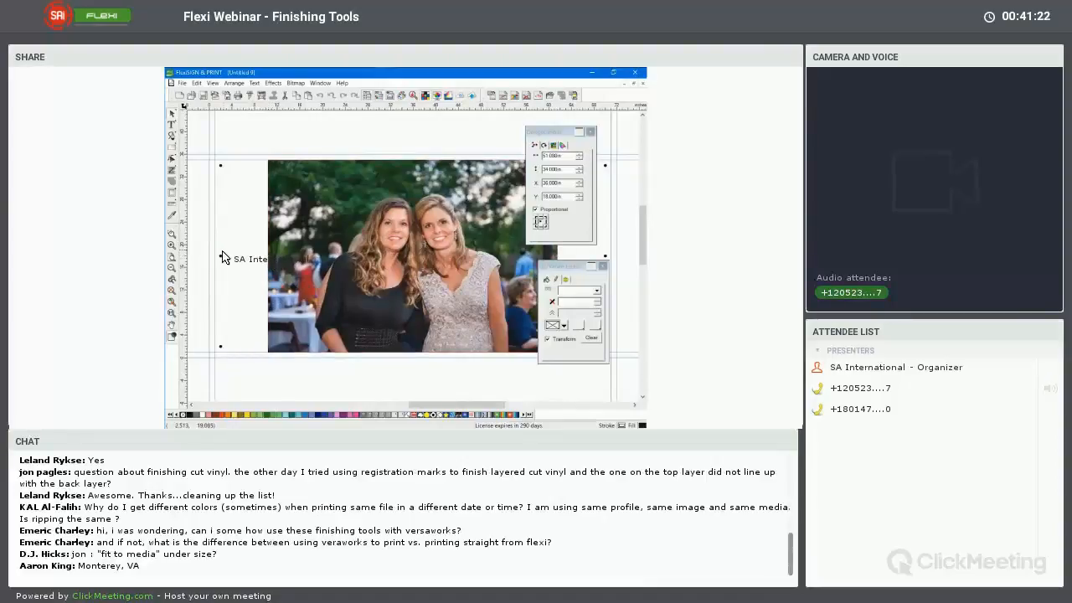
left_click_drag(221, 256, 213, 261)
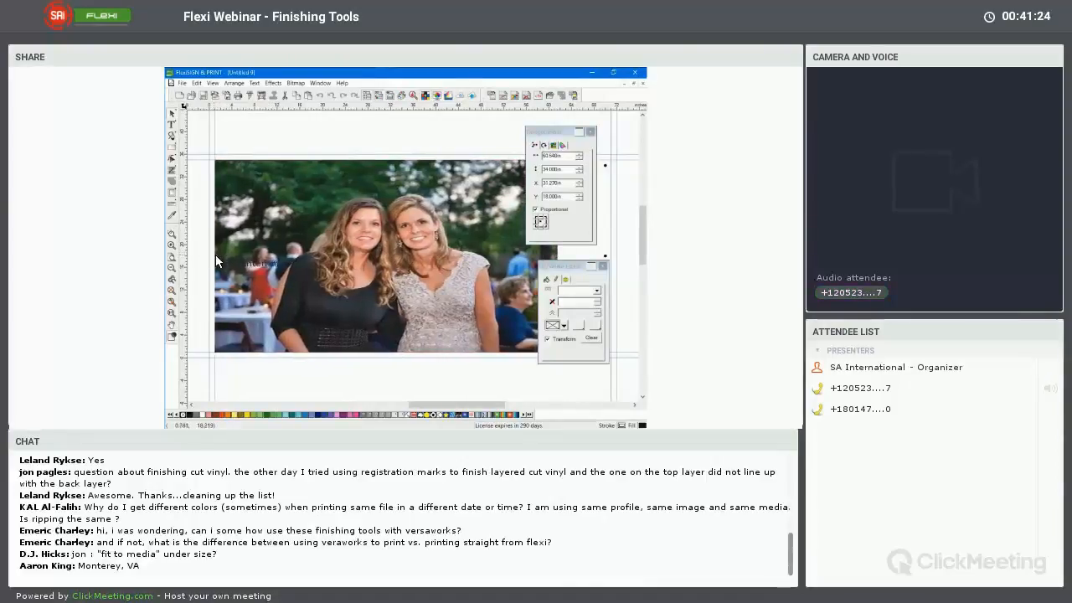
mouse_move(578, 267)
left_mouse_down()
mouse_move(481, 239)
mouse_move(449, 255)
left_mouse_up()
left_click_drag(545, 133, 480, 133)
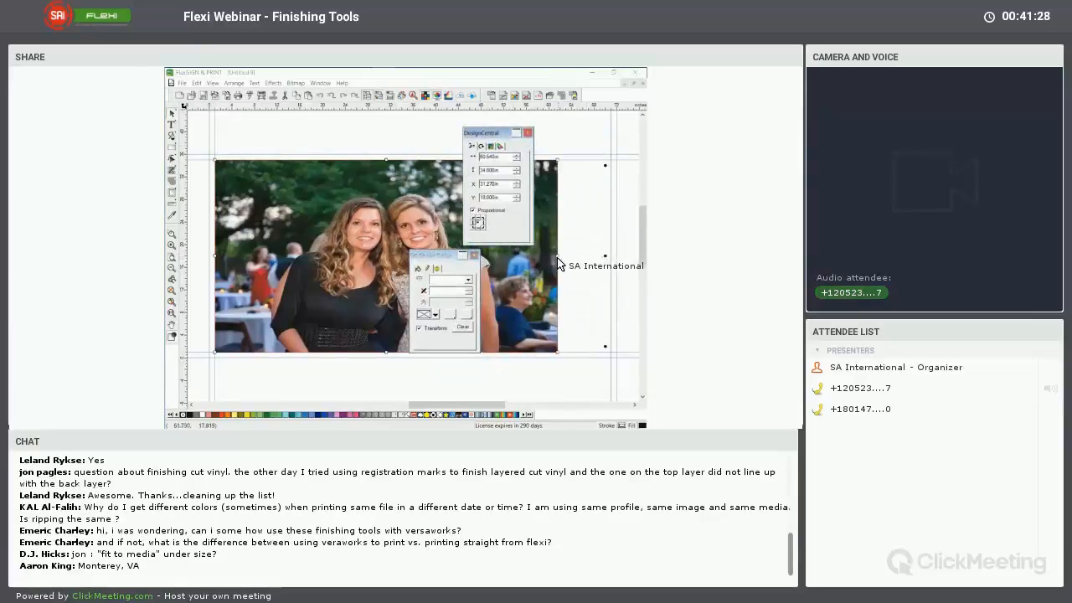
left_click_drag(576, 260, 610, 263)
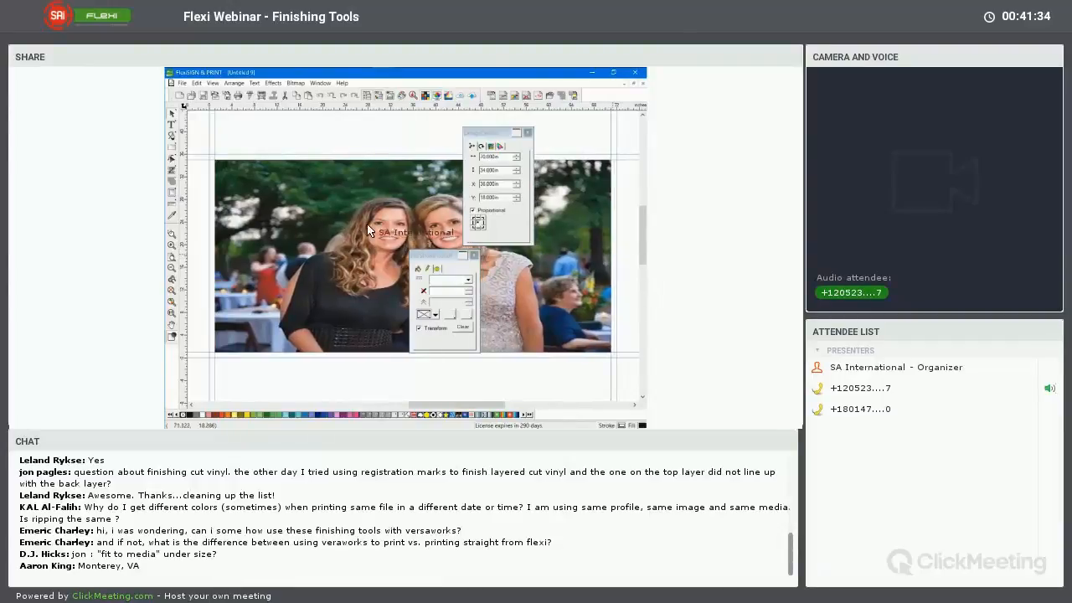
Send the photo to the back of the stacking order, behind the grommet marks, and check the lower-left grommet circle
right_click(301, 206)
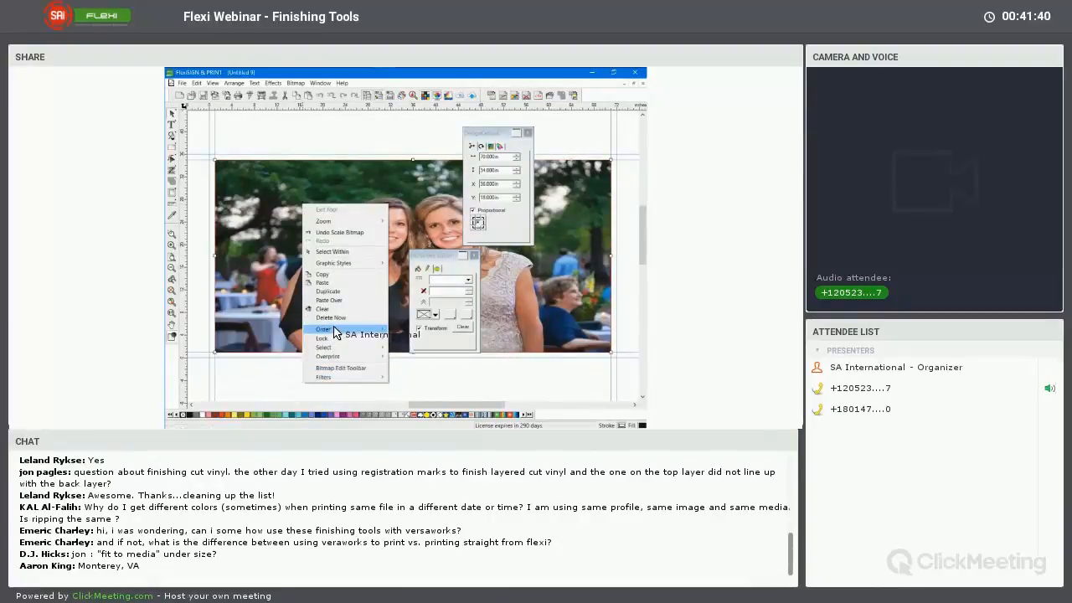
mouse_move(343, 329)
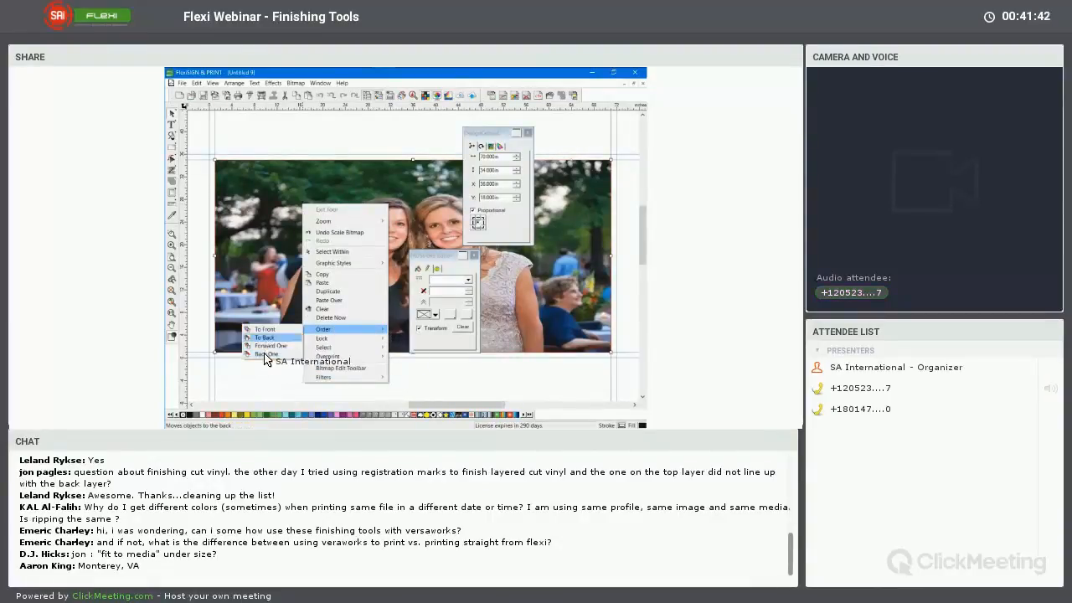
left_click(264, 339)
left_click_drag(261, 382, 259, 356)
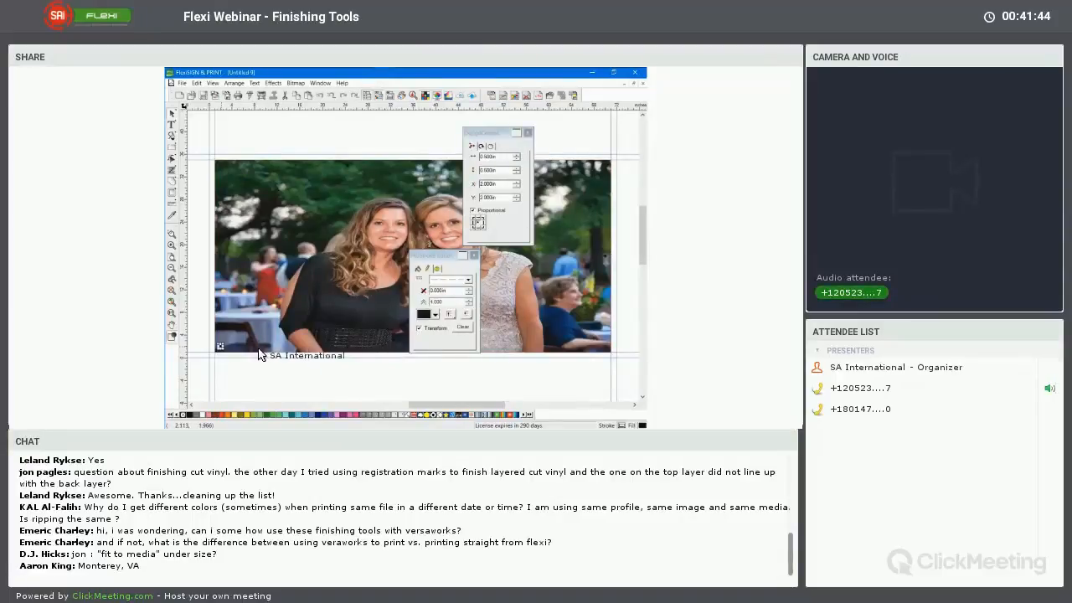
left_click(398, 384)
Open DesignEditor and expand Page 1 and Layer 1 to list the banner's objects
left_click(392, 99)
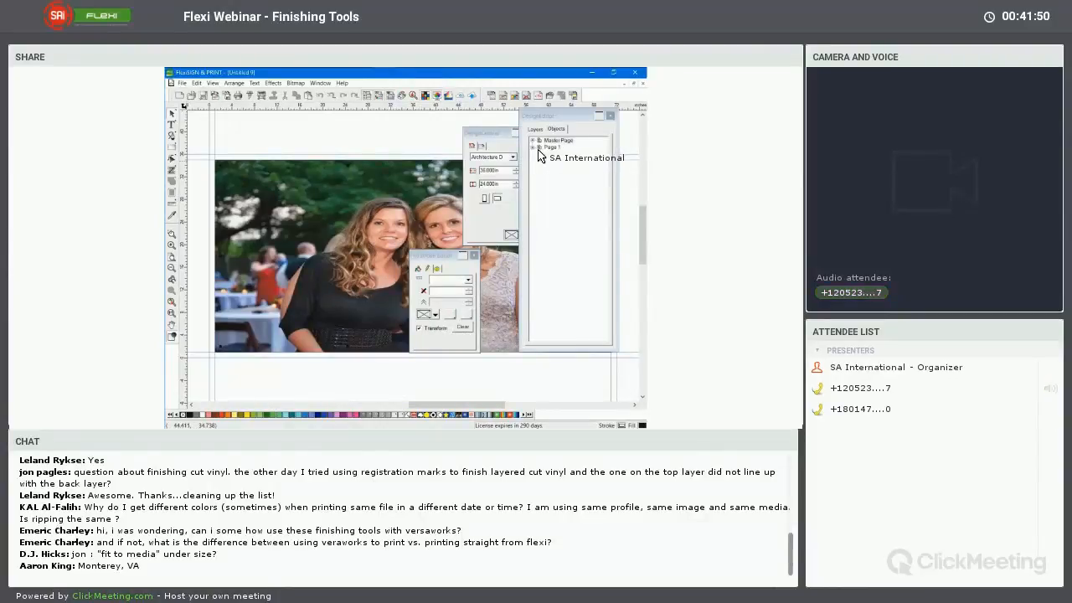
left_click(534, 148)
left_click(540, 154)
Select all objects similar to the first grommet circle in Layer 1 and set their stroke color to White
right_click(563, 162)
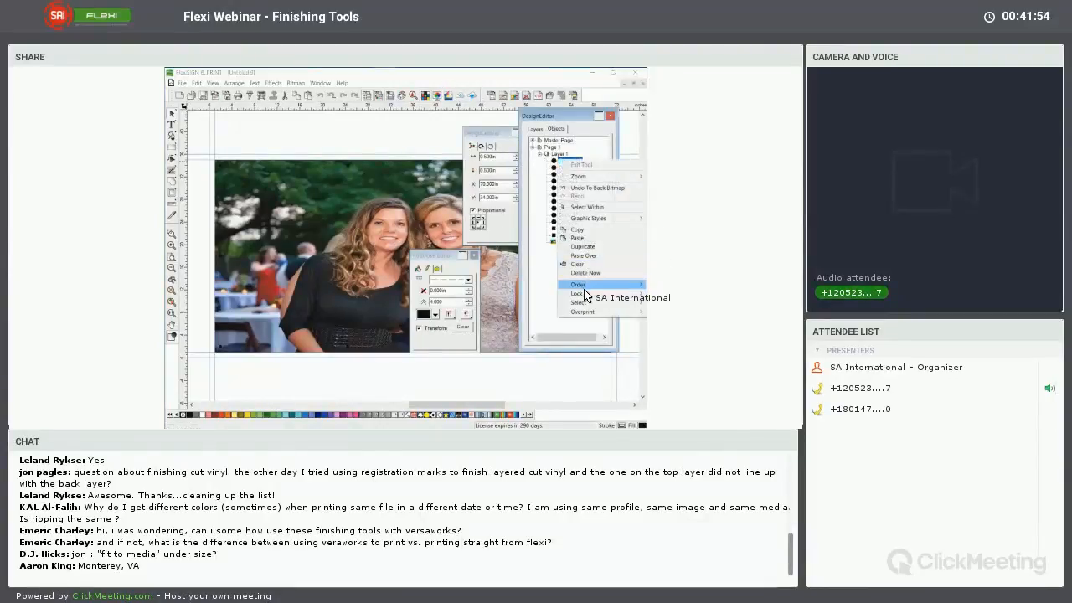
mouse_move(576, 304)
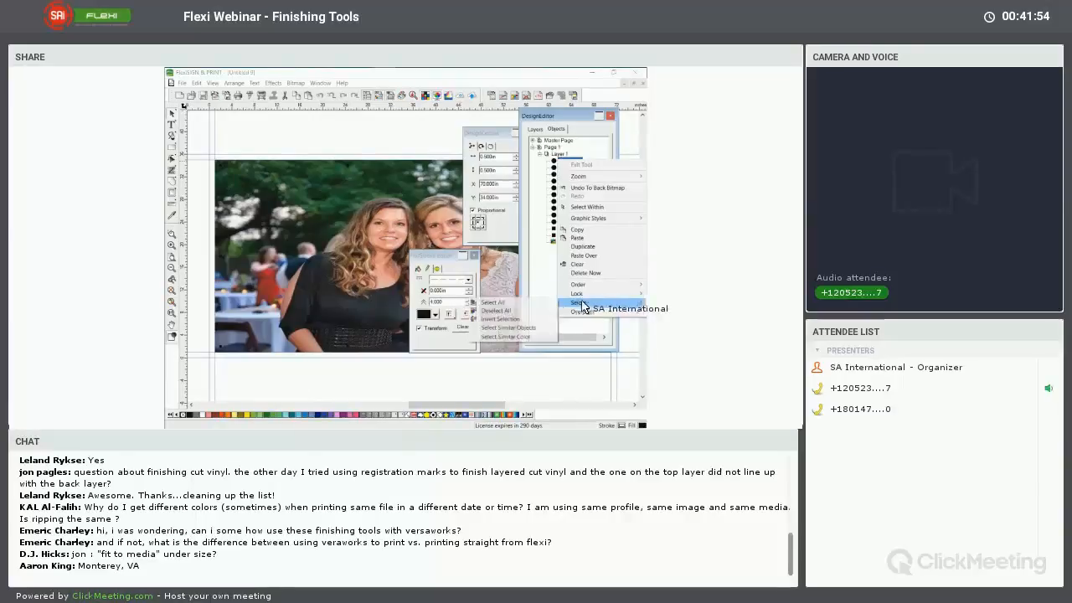
left_click(506, 320)
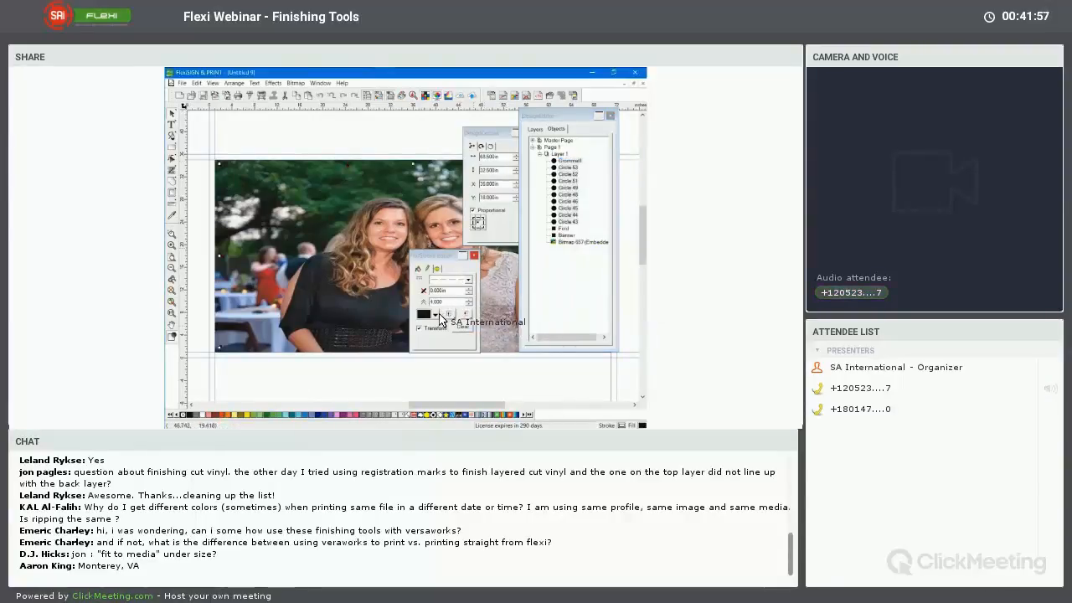
left_click(435, 315)
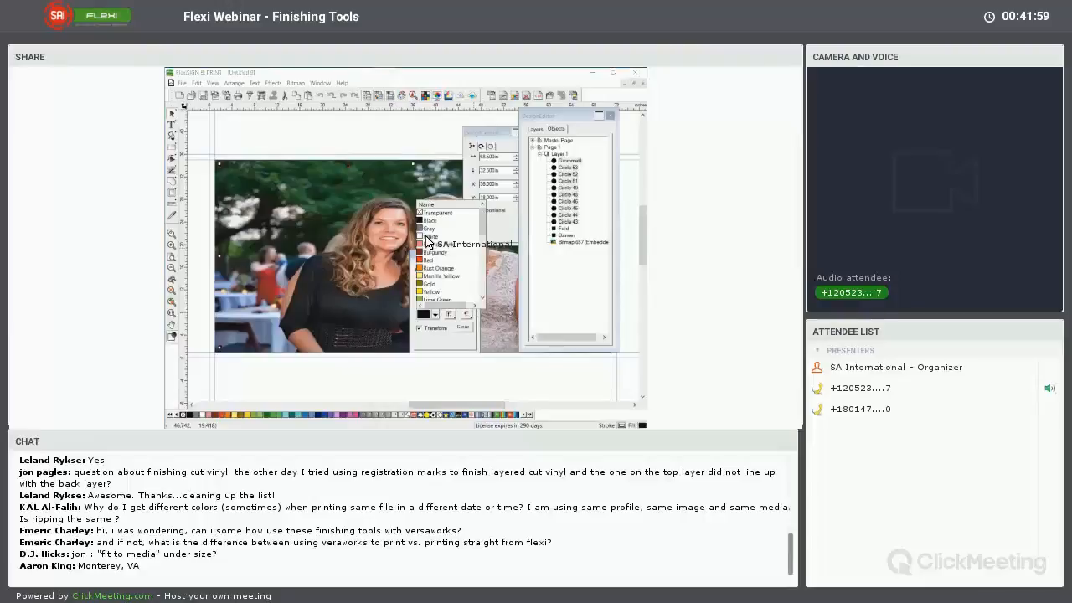
left_click(429, 237)
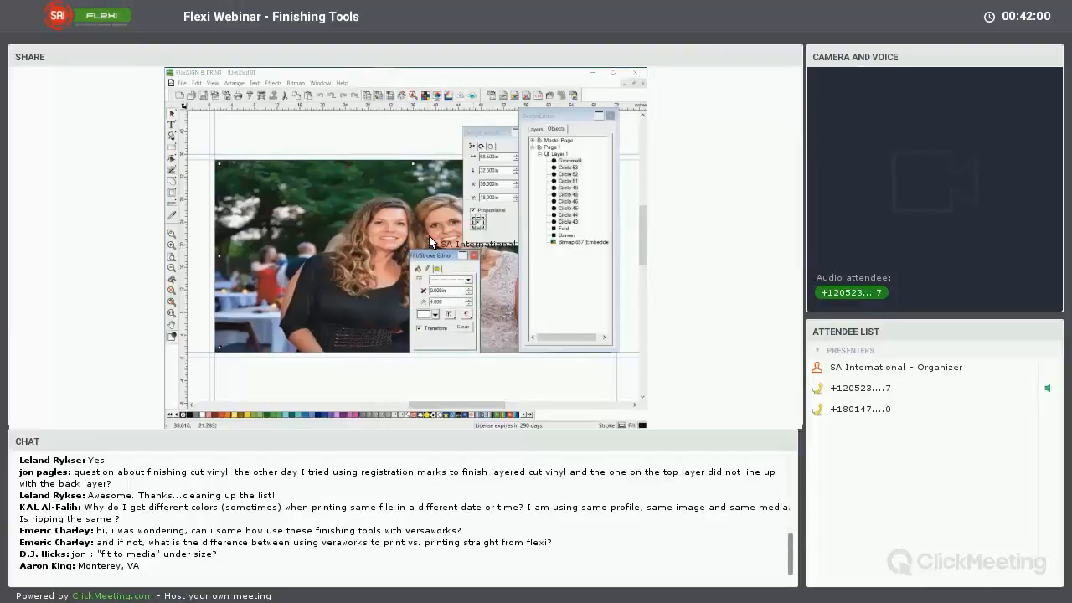
left_click(435, 315)
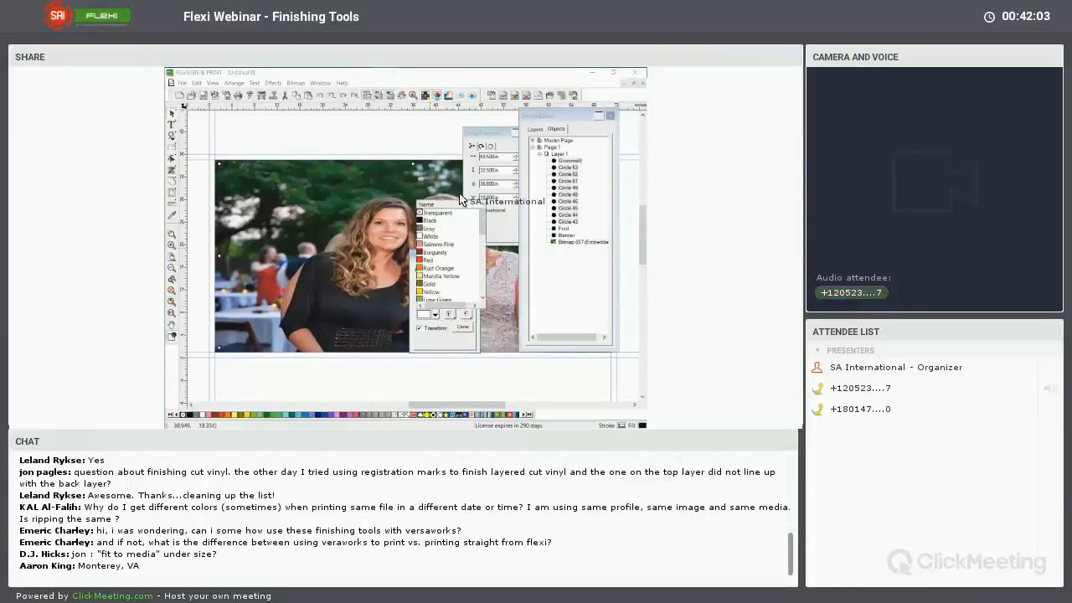
left_click(583, 172)
left_click(468, 141)
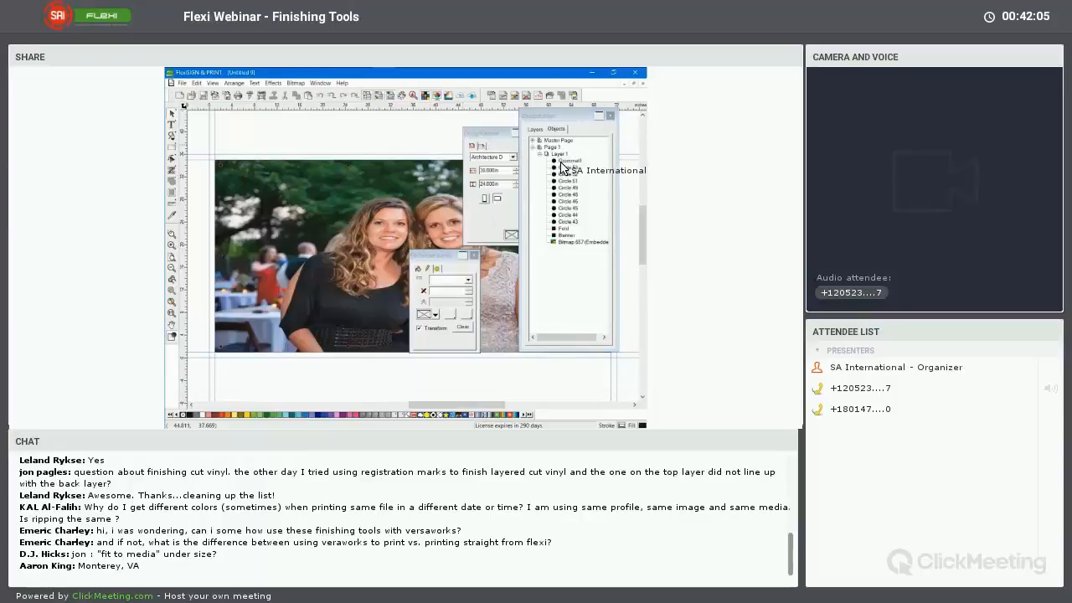
Reselect all the similar grommet circles and set their solid fill color to White
left_click(563, 162)
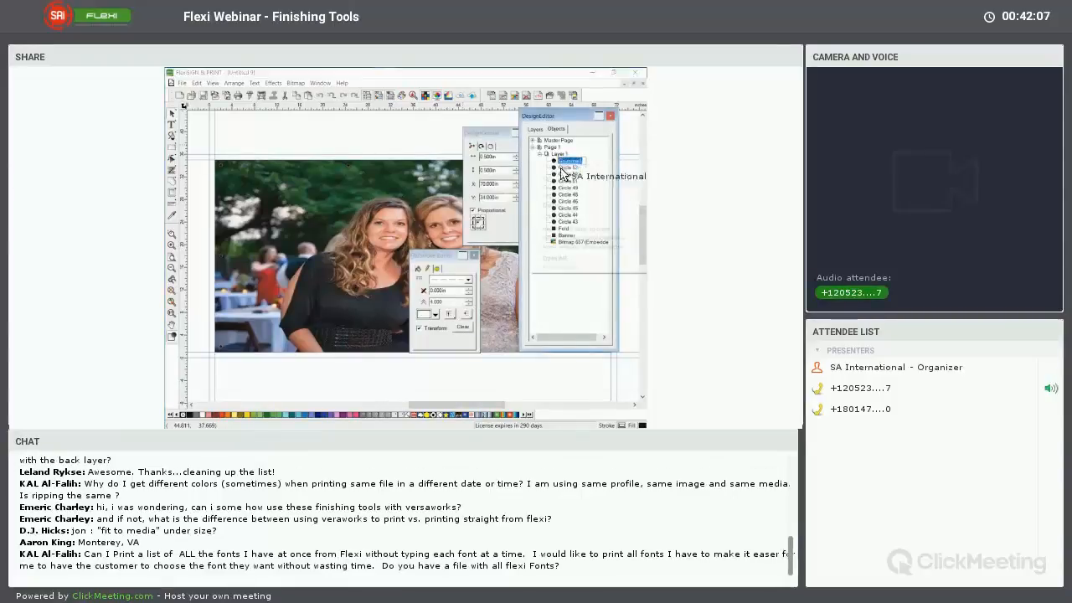
left_click(418, 268)
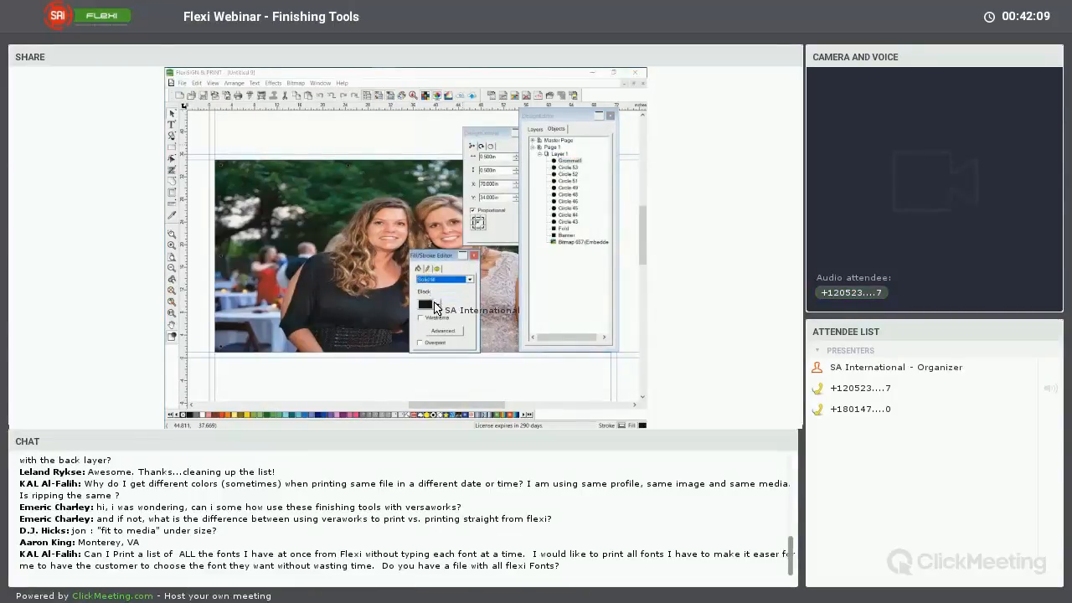
right_click(574, 168)
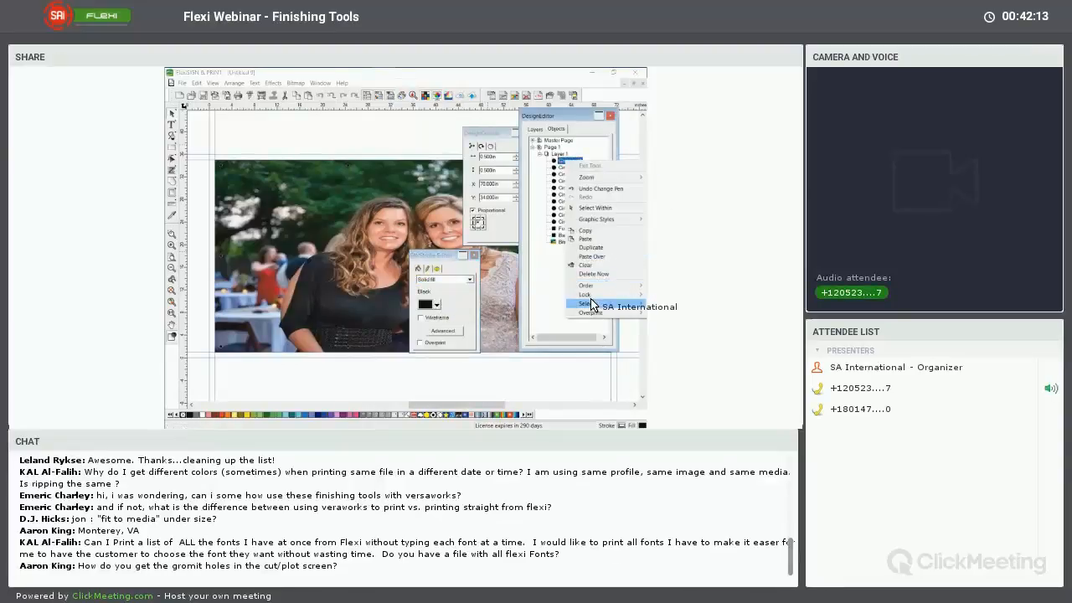
mouse_move(592, 303)
left_click(535, 336)
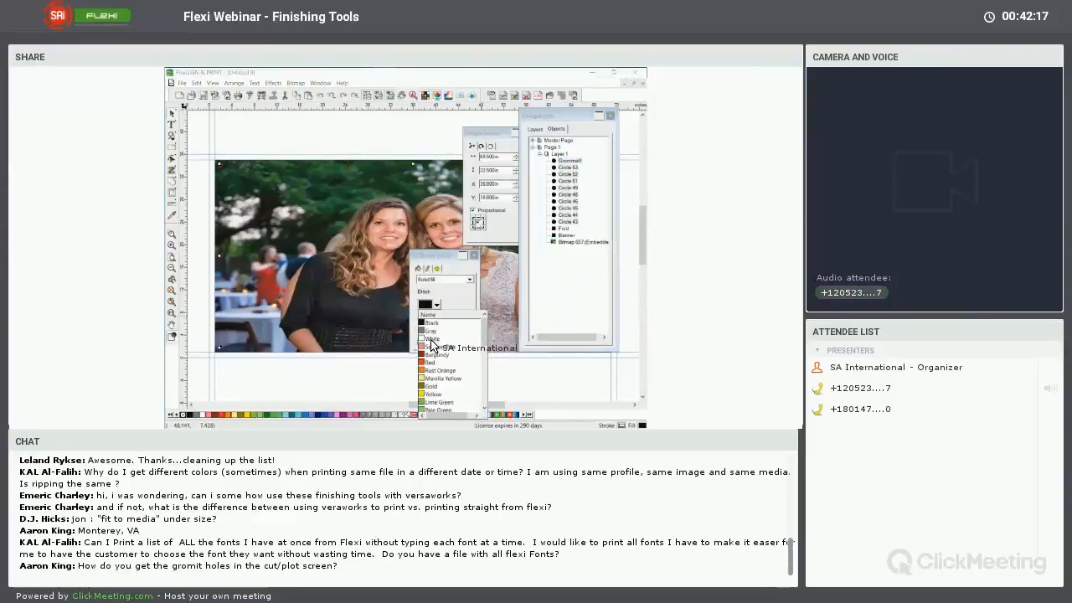
left_click(432, 340)
left_click(395, 137)
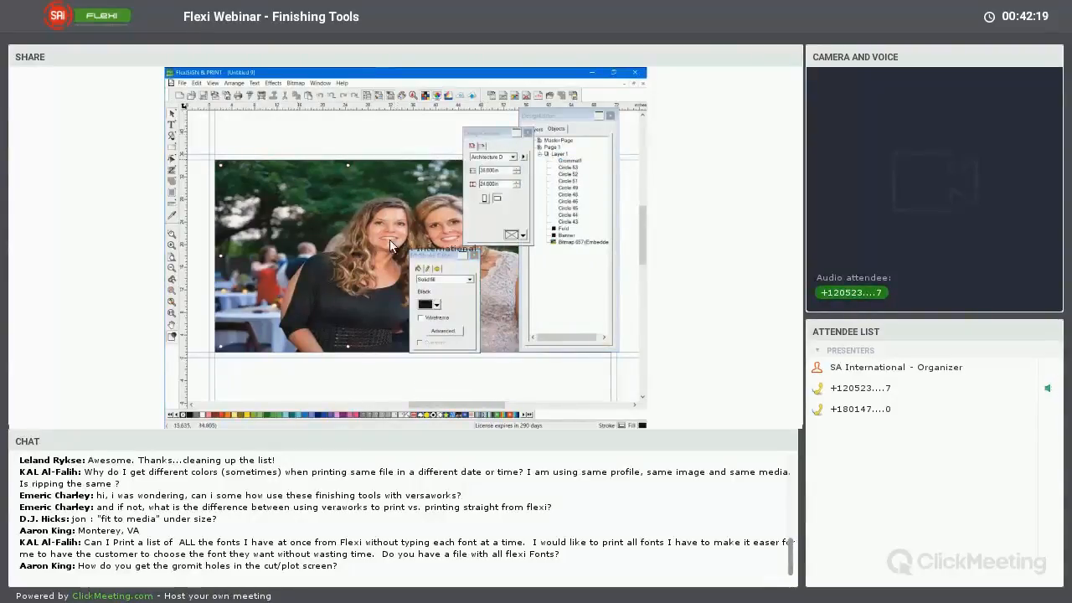
Close DesignEditor, collapse the two remaining floating palettes and place the Fill/Stroke Editor above the photo
left_click(609, 117)
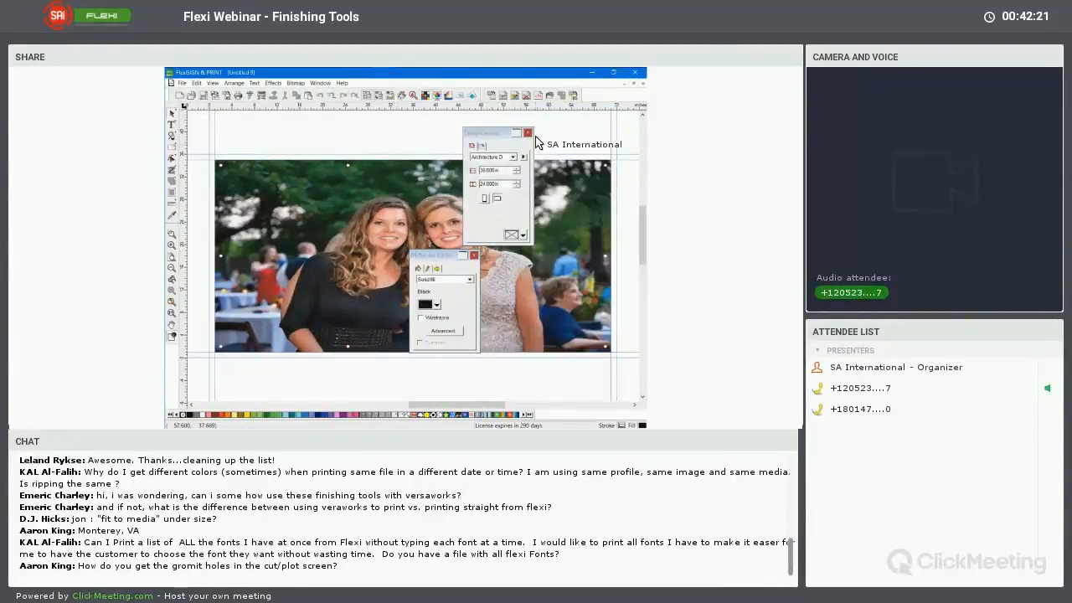
left_click(463, 255)
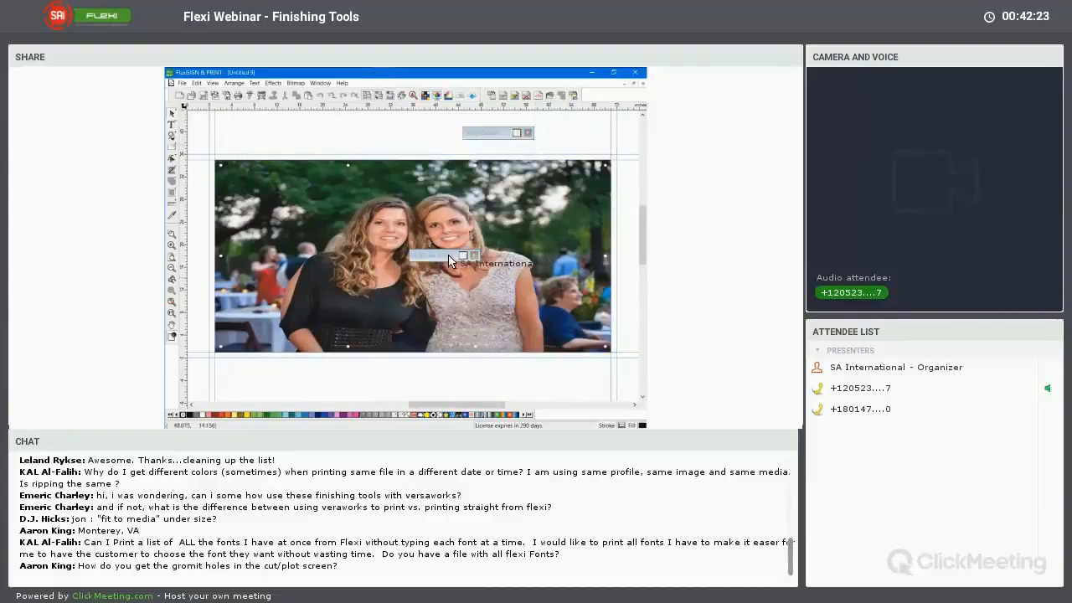
mouse_move(448, 255)
left_mouse_down()
mouse_move(452, 205)
mouse_move(406, 131)
left_mouse_up()
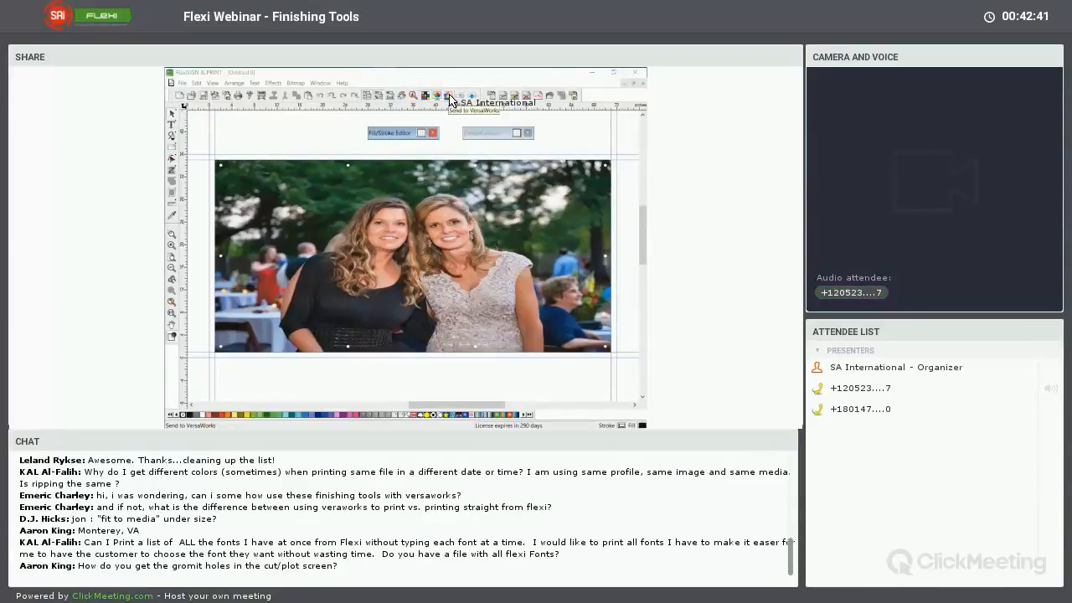
Minimize the open windows down to the desktop and start Roland VersaWorks
left_click(591, 74)
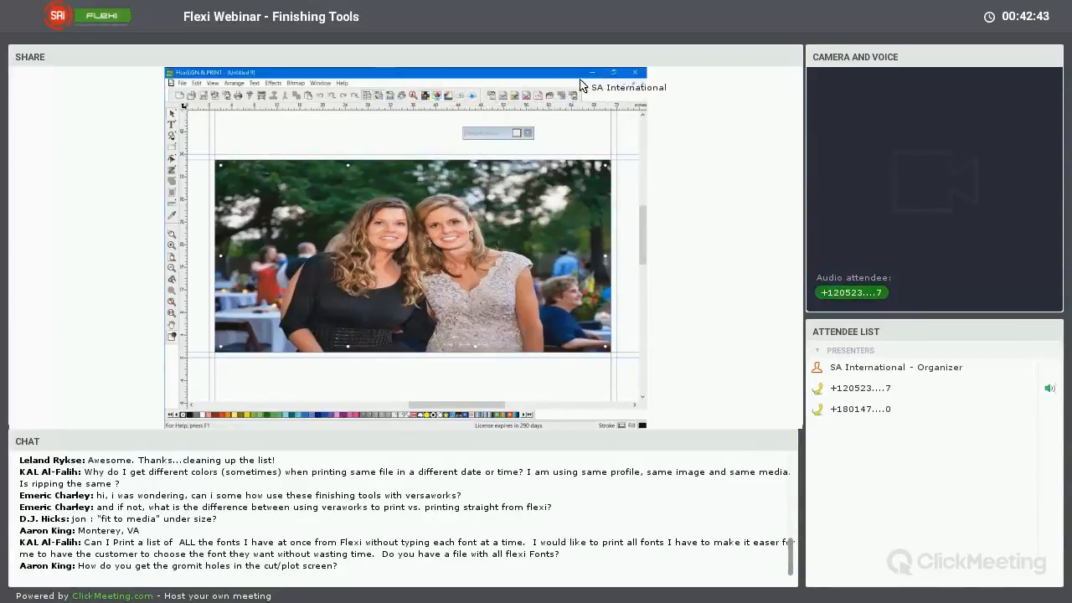
left_click(593, 74)
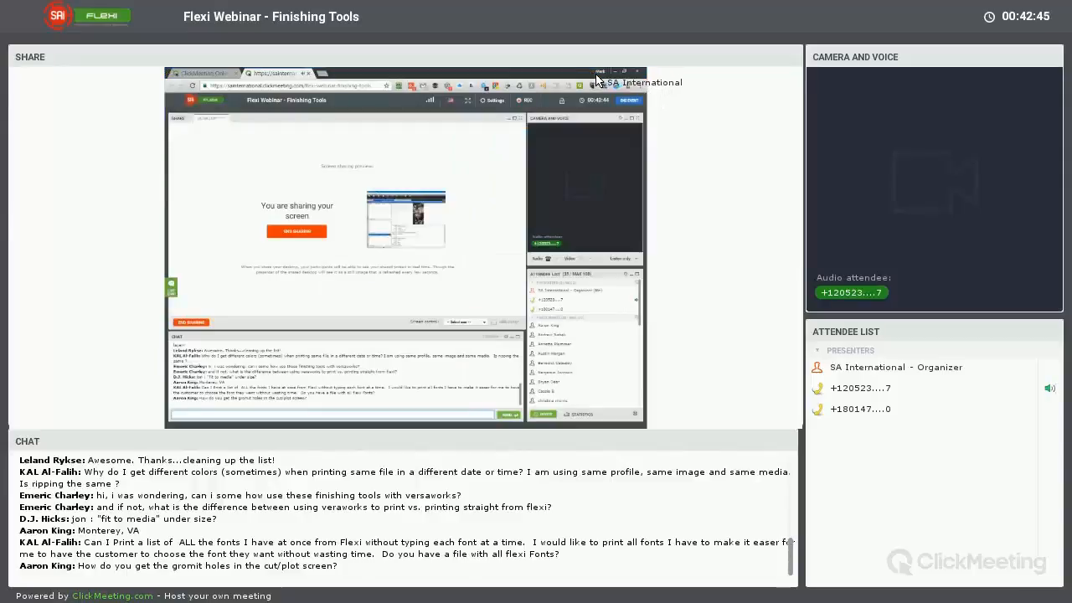
left_click(598, 73)
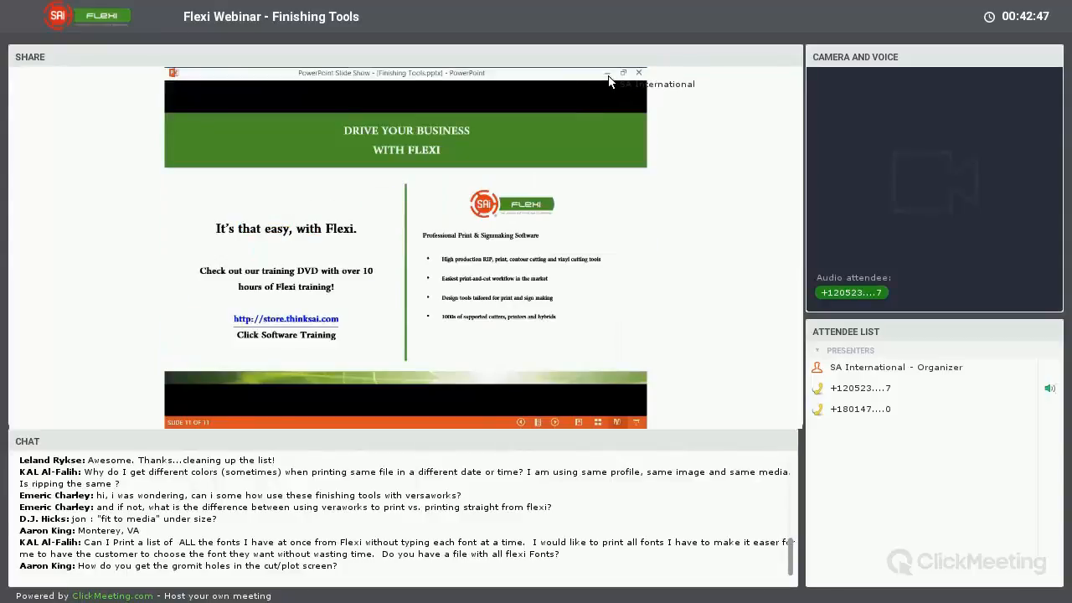
left_click(608, 74)
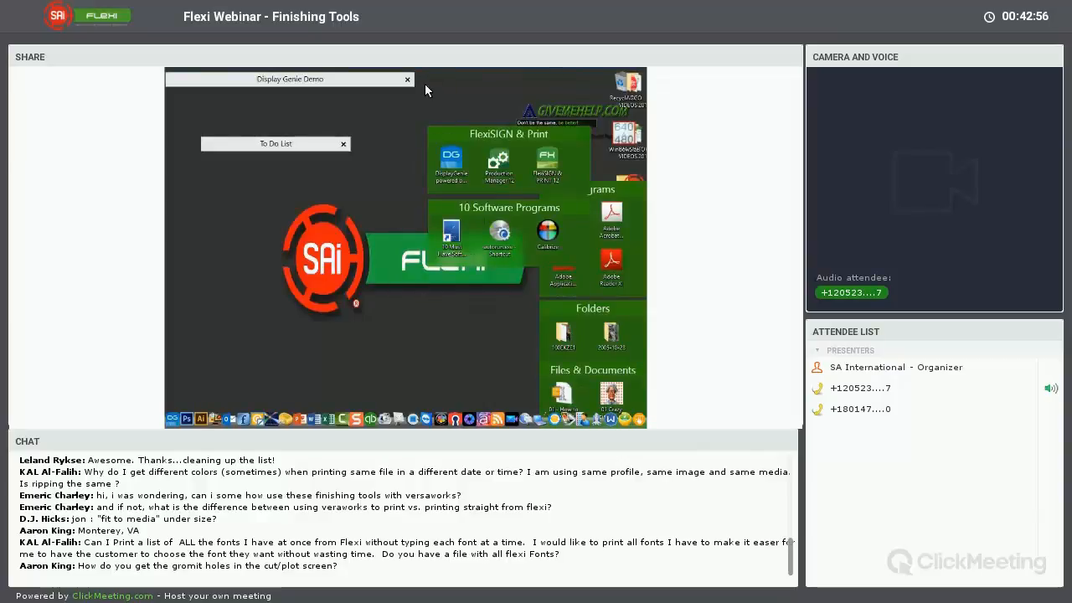
mouse_move(447, 79)
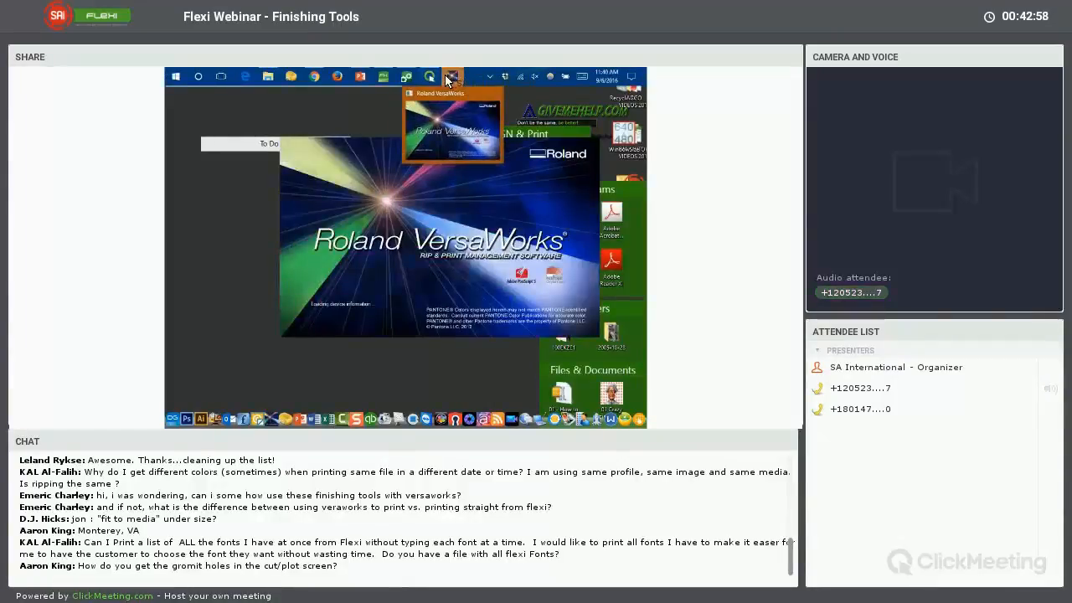
Return to FlexiSIGN & PRINT and send the banner to VersaWorks with XR-640 (Sydney) as the printer
mouse_move(383, 78)
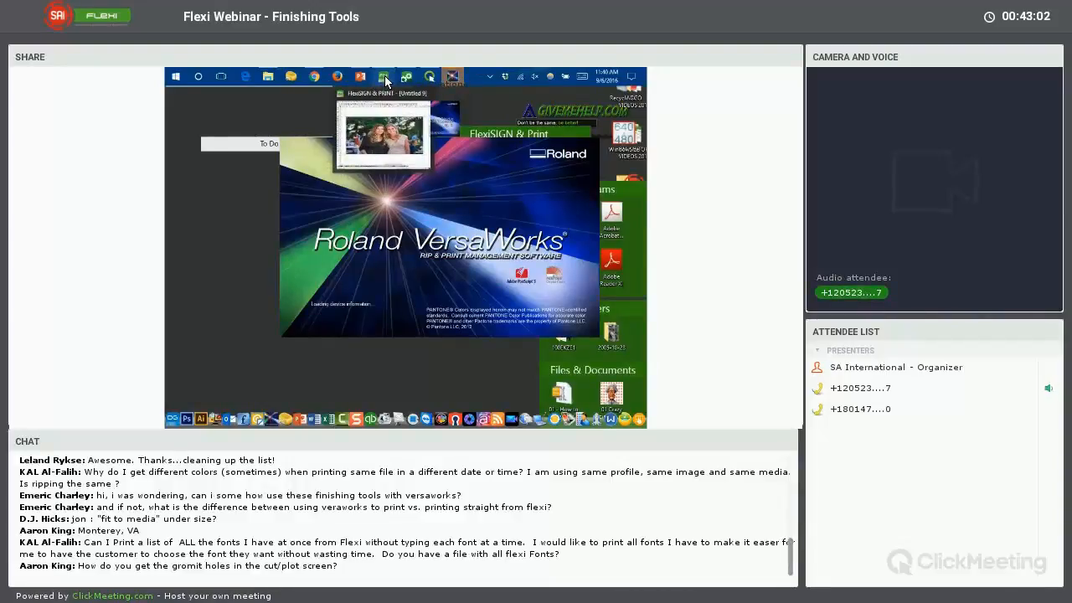
left_click(354, 114)
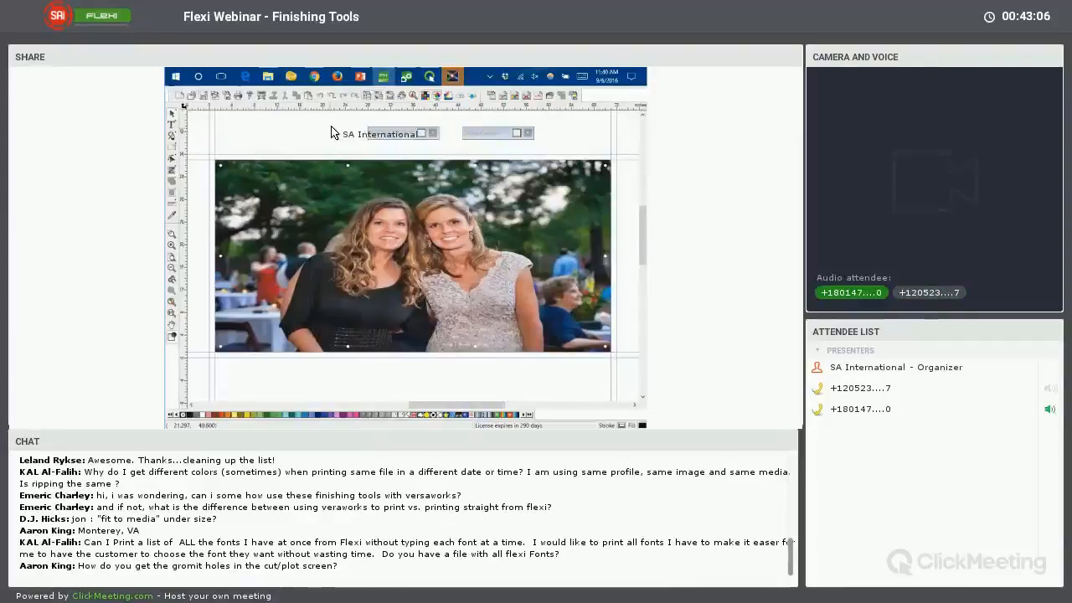
left_click(452, 75)
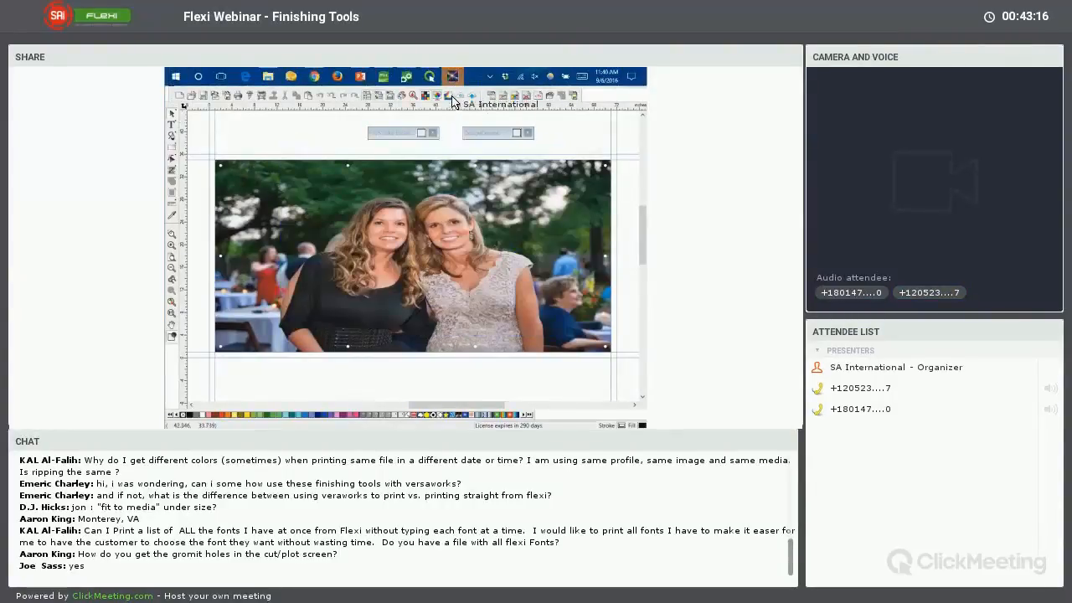
mouse_move(454, 77)
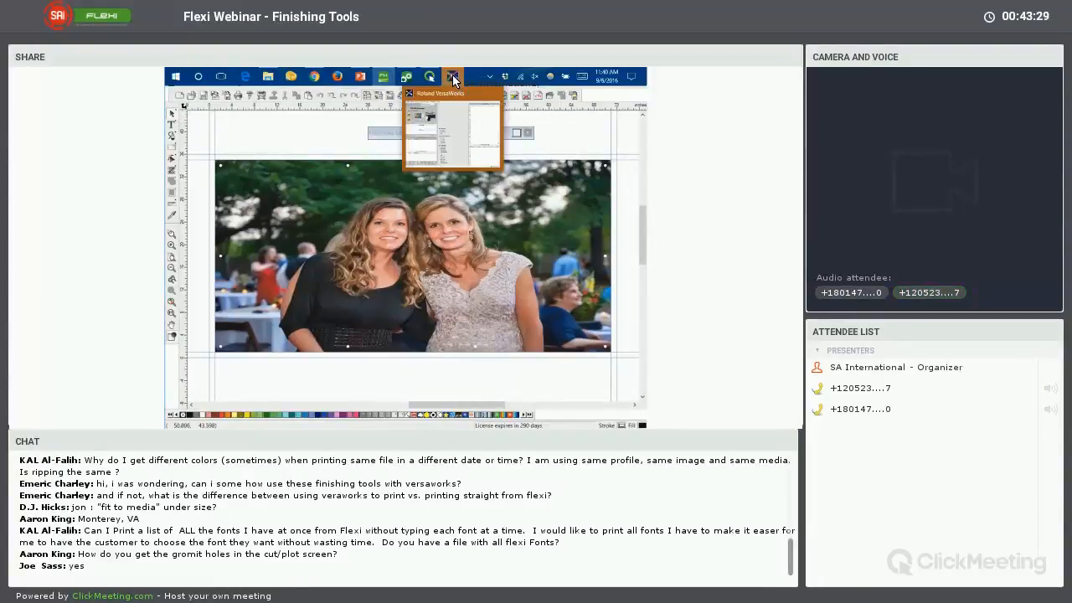
left_click(453, 79)
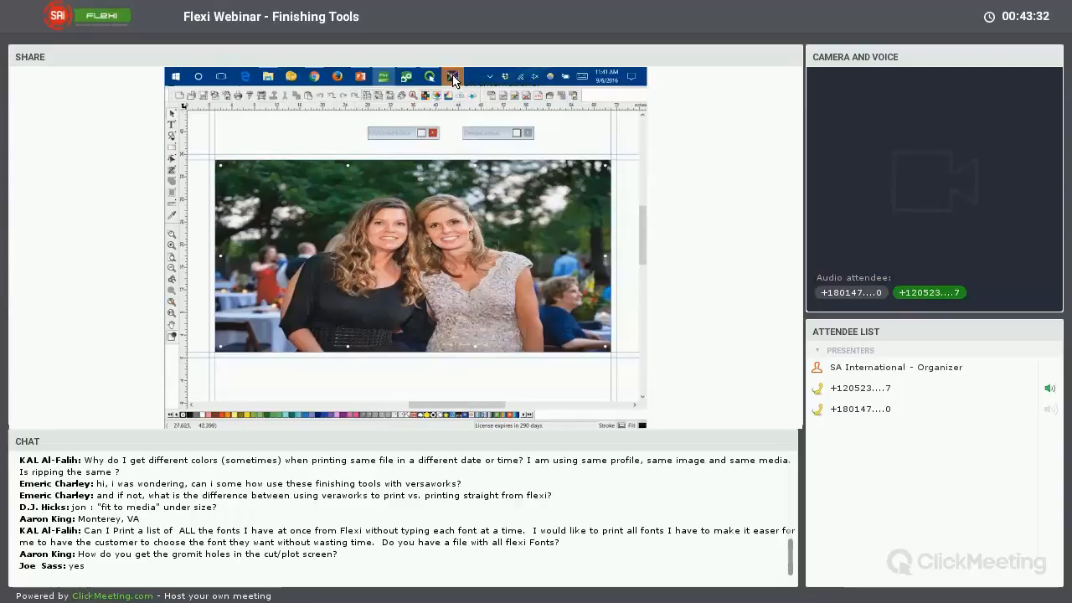
left_click(453, 78)
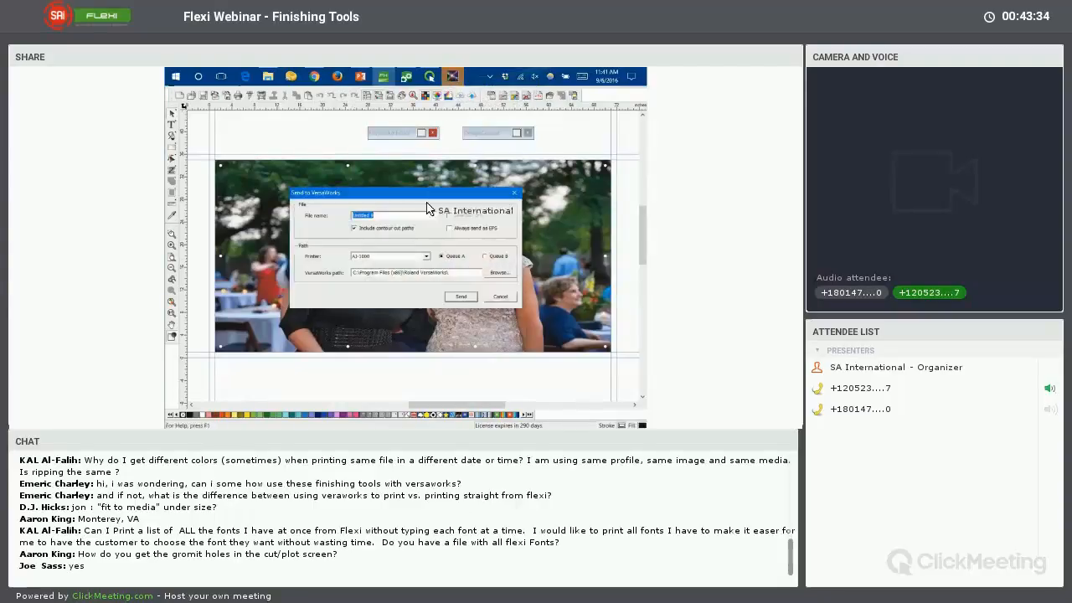
left_click(368, 257)
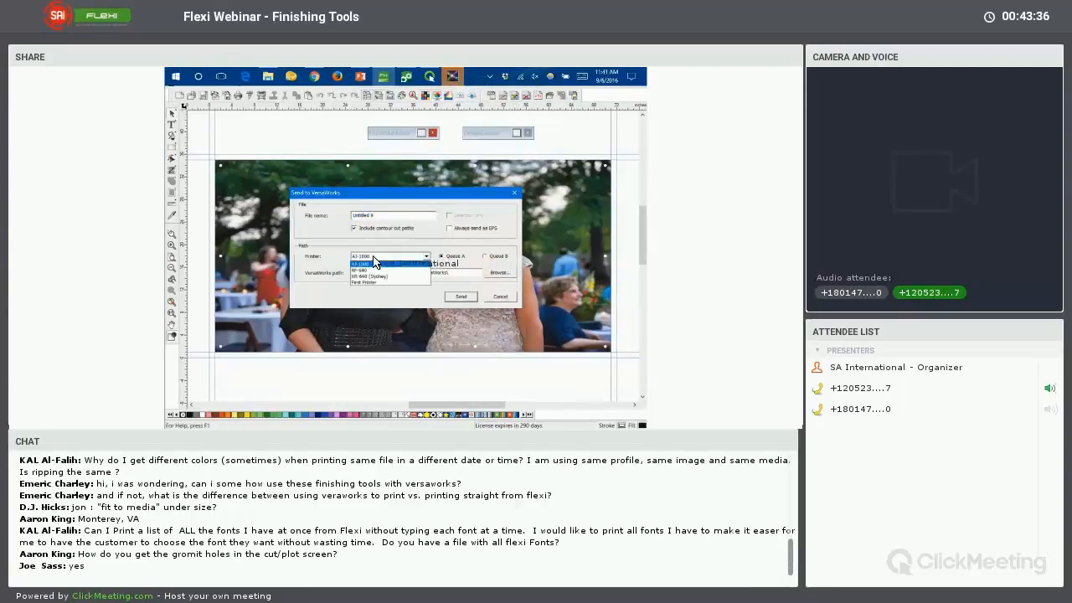
left_click(381, 278)
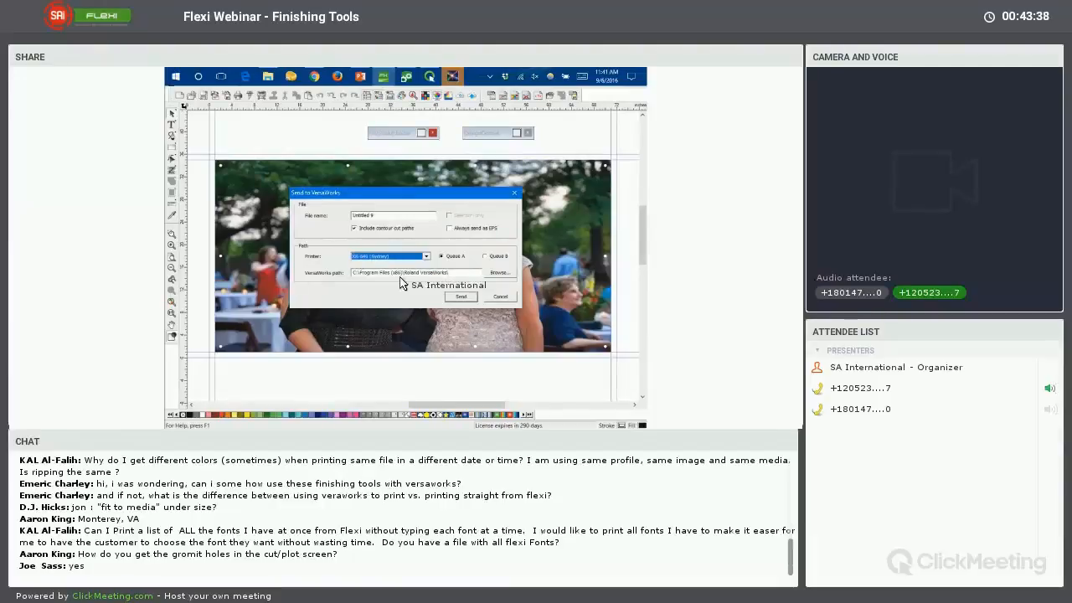
left_click(466, 298)
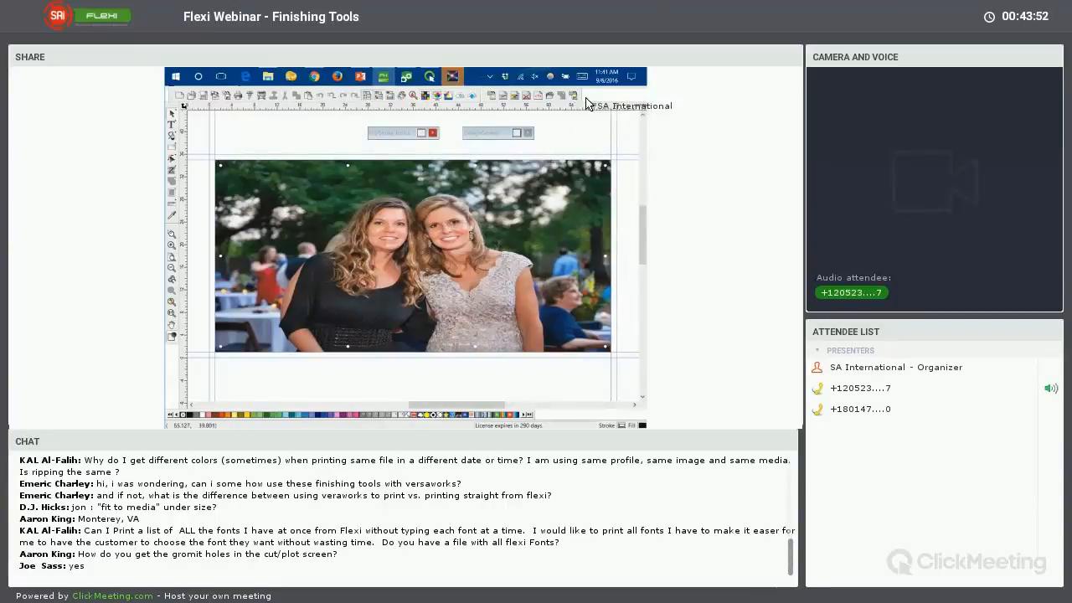
Switch to Roland VersaWorks to view the sent banner job
left_click(452, 77)
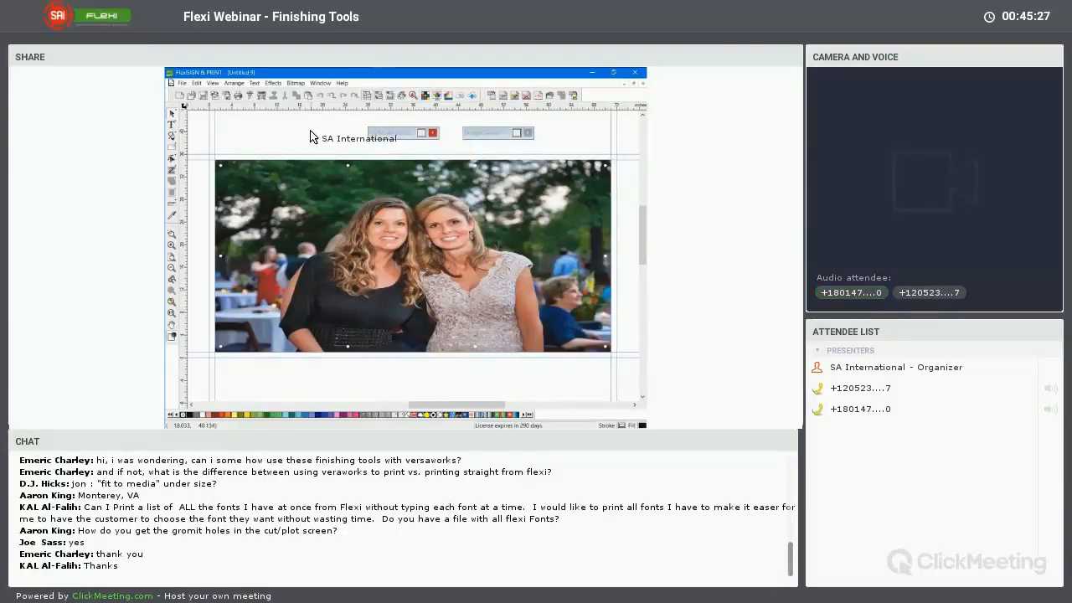
mouse_move(395, 72)
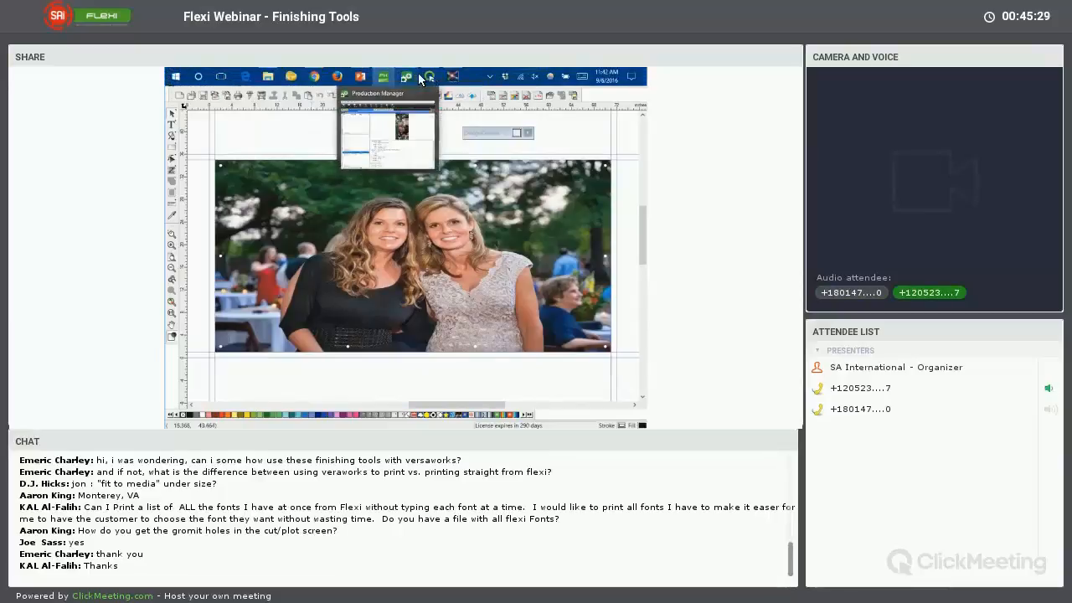
Switch to Production Manager and add the image 1.jpg as a job for the SOLJET PRO III XC-540
left_click(388, 133)
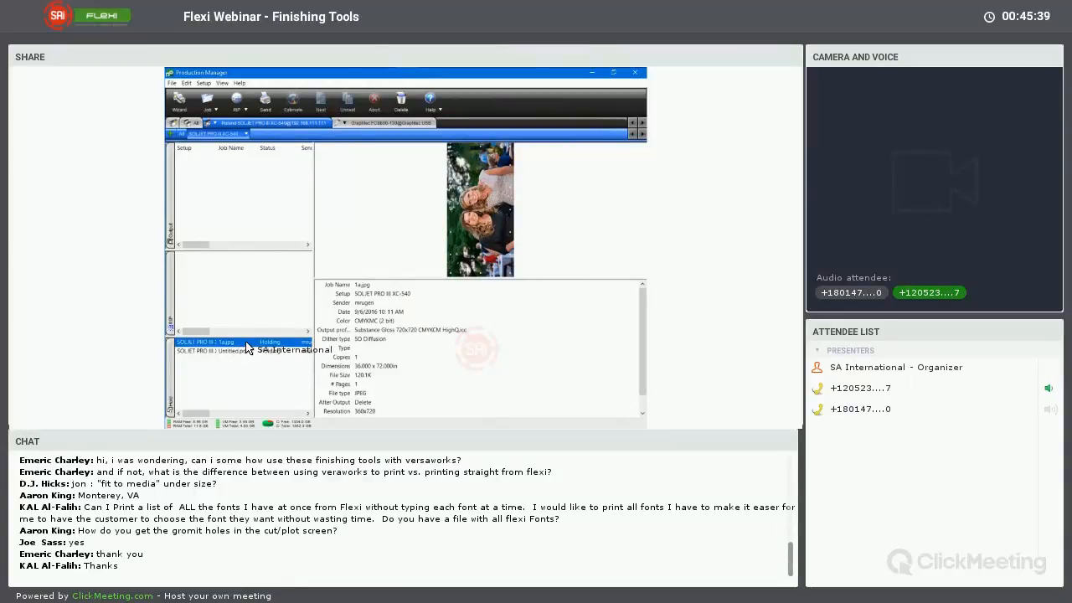
left_click(172, 85)
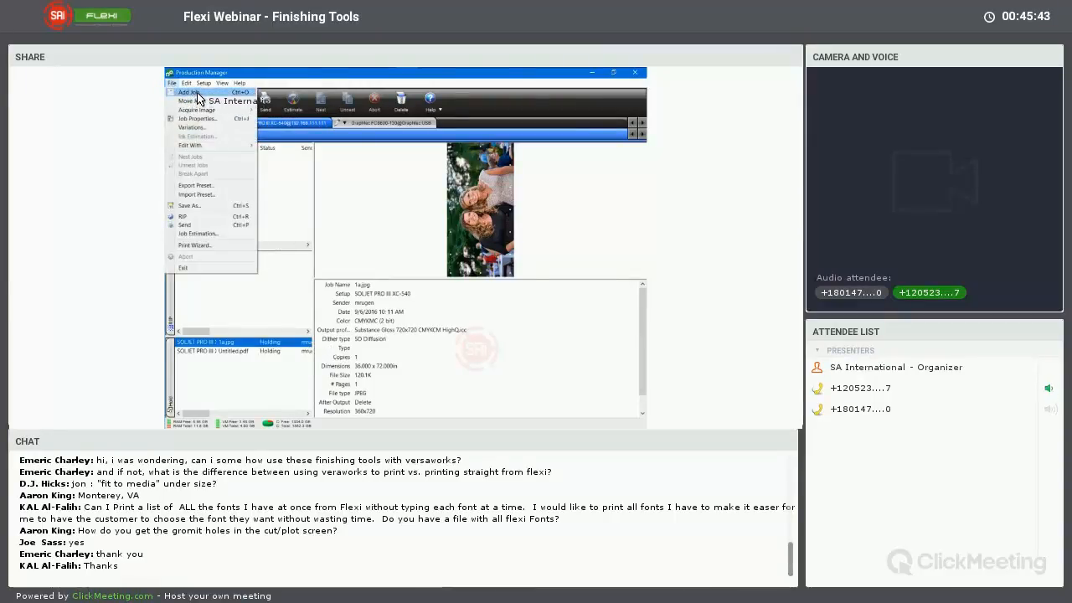
left_click(198, 94)
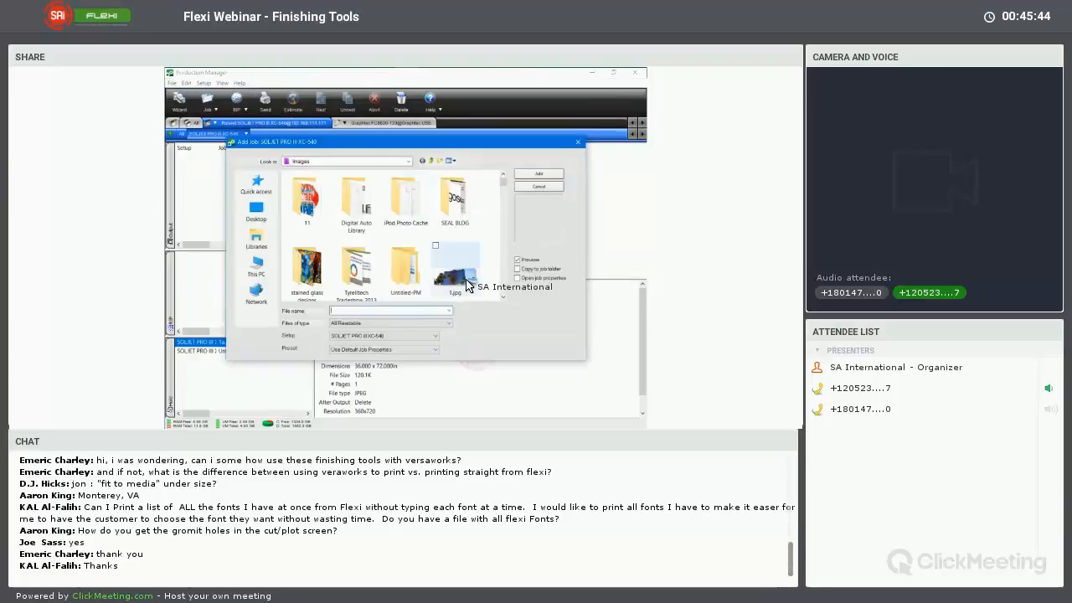
double_click(466, 285)
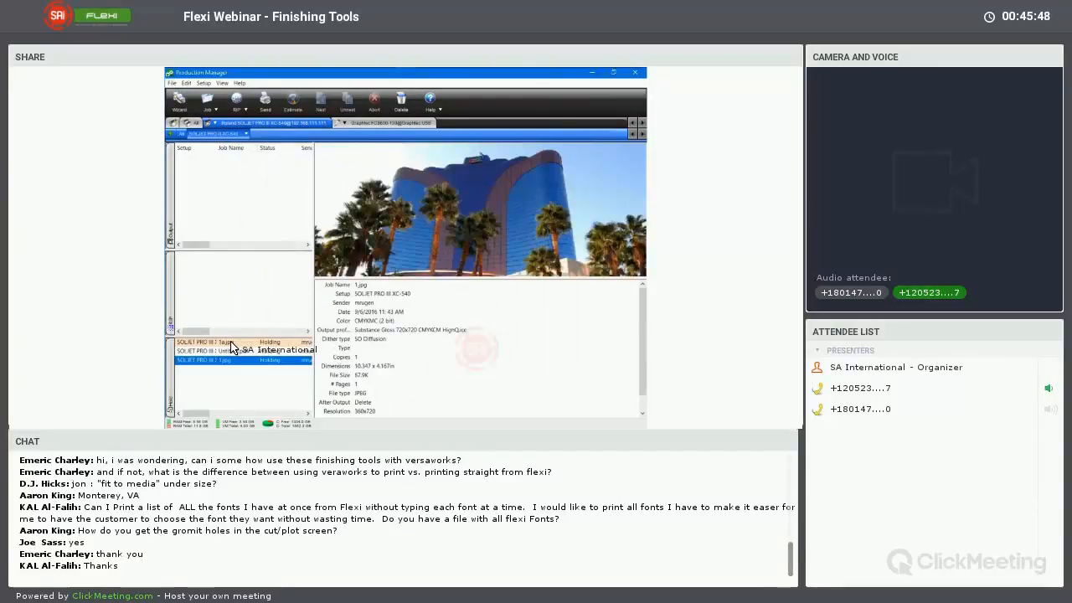
Open the 1.jpg job's properties, enlarge the image proportionally to 53 in wide and rotate it to run lengthwise along the media
left_click(228, 361)
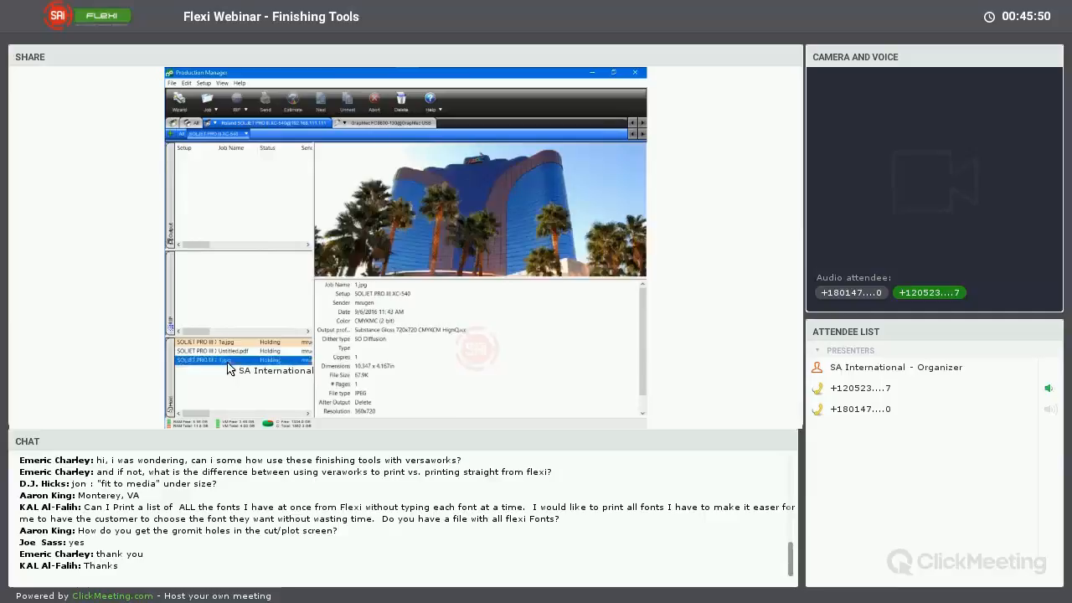
double_click(228, 361)
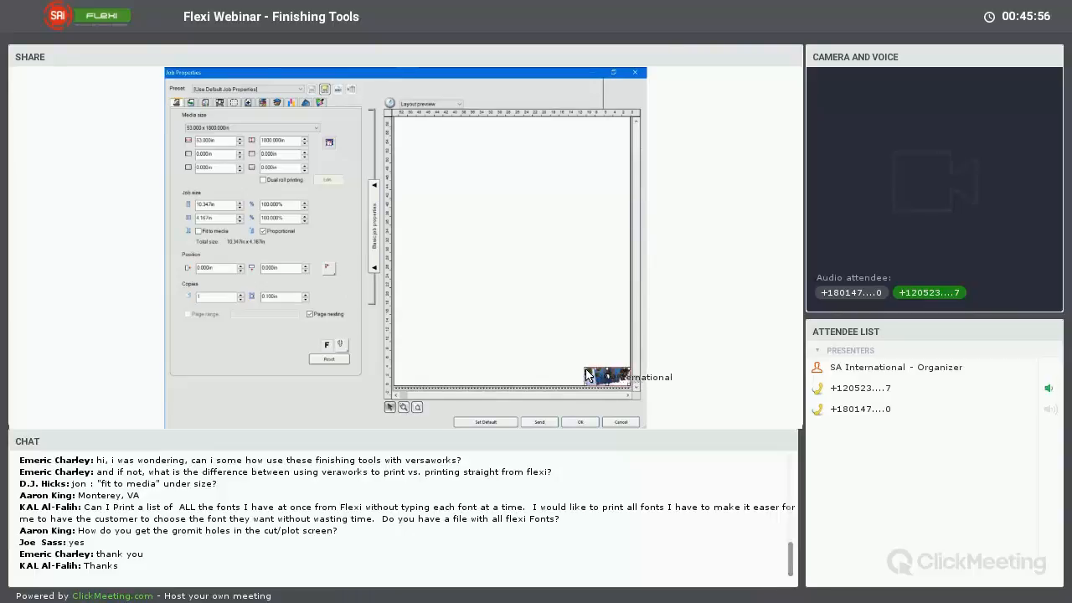
left_click_drag(586, 375, 436, 255)
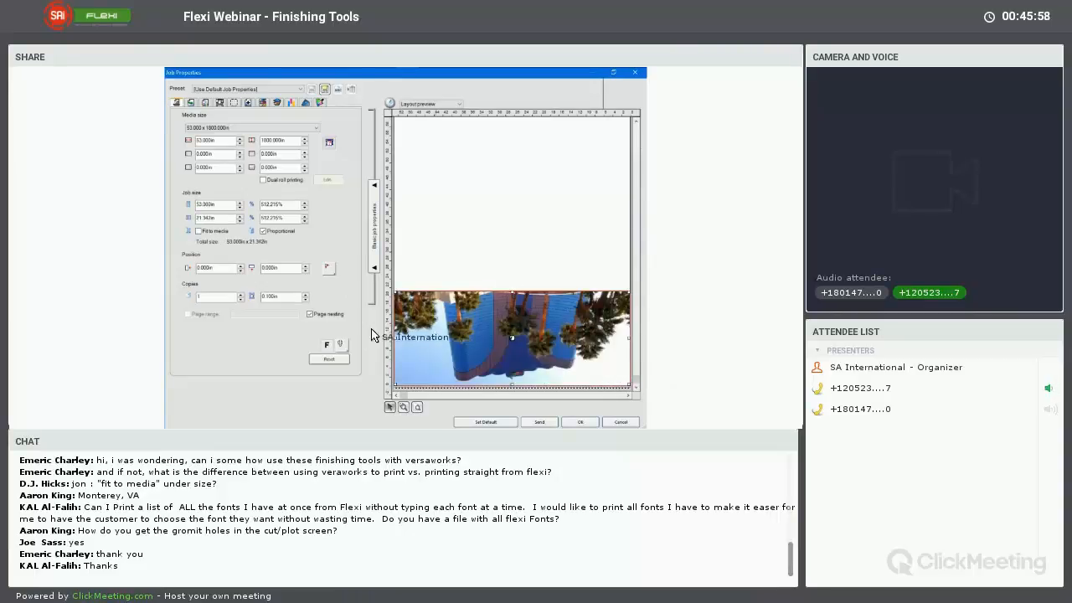
left_click(343, 345)
left_click(343, 360)
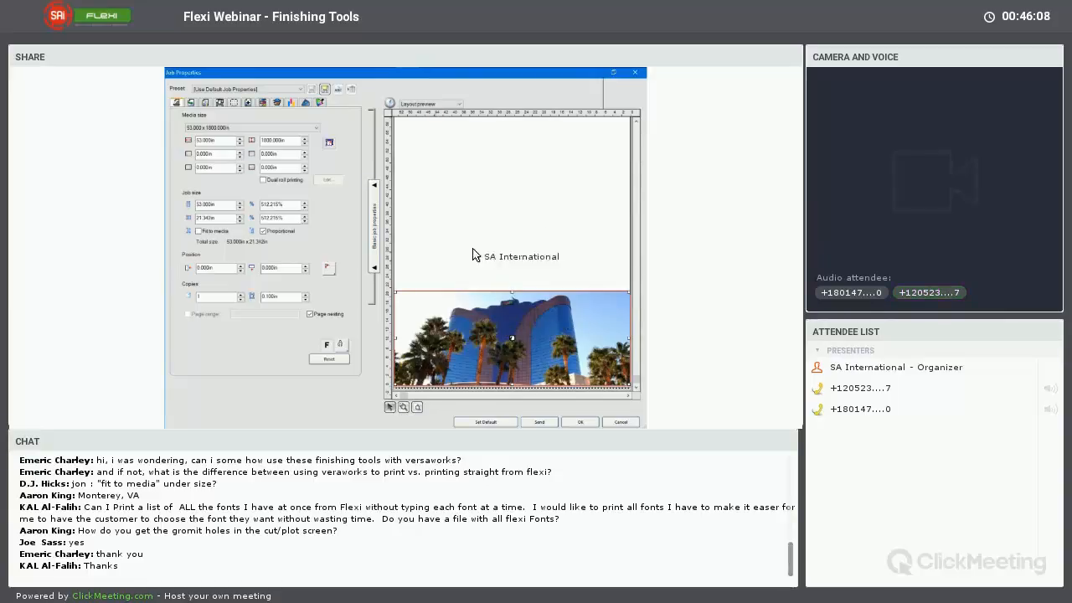
left_click(341, 345)
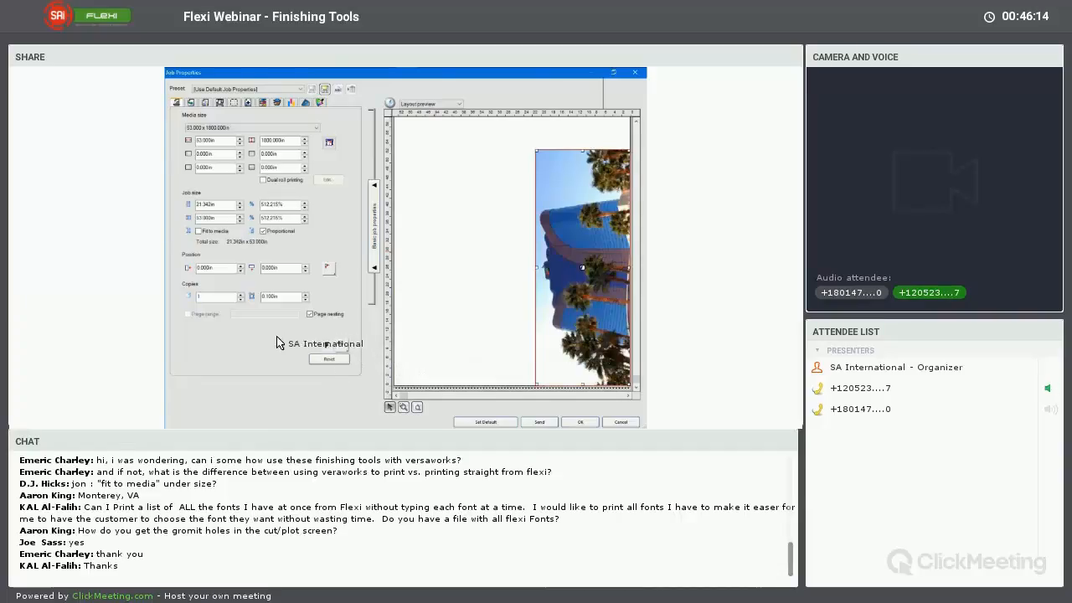
Try the finishing options on the 1.jpg job by enabling solid circular grommets, fold and bleed, and discard the changes
left_click(305, 103)
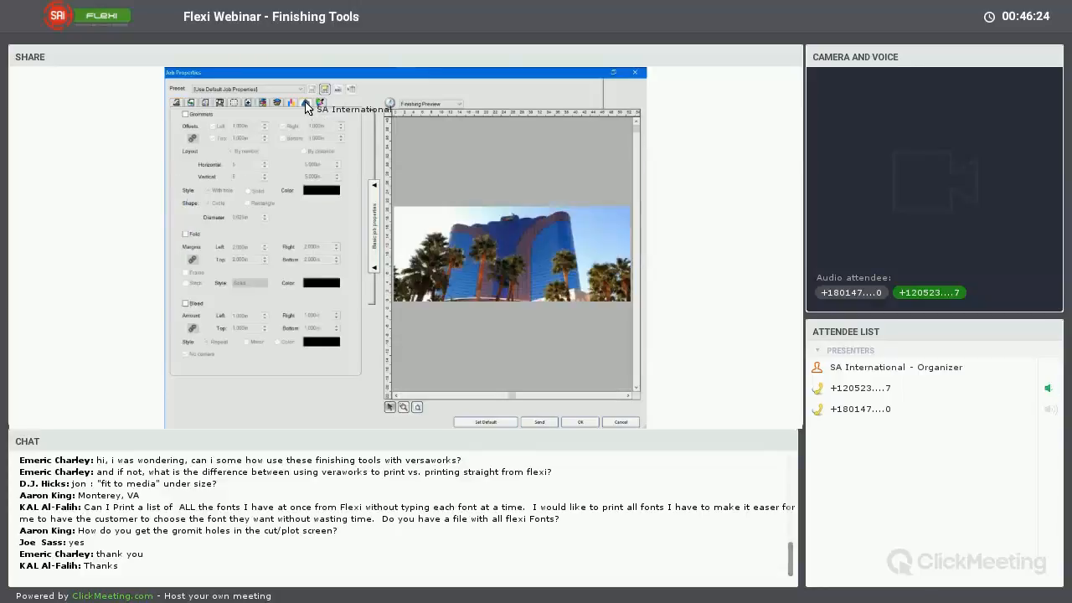
left_click(185, 115)
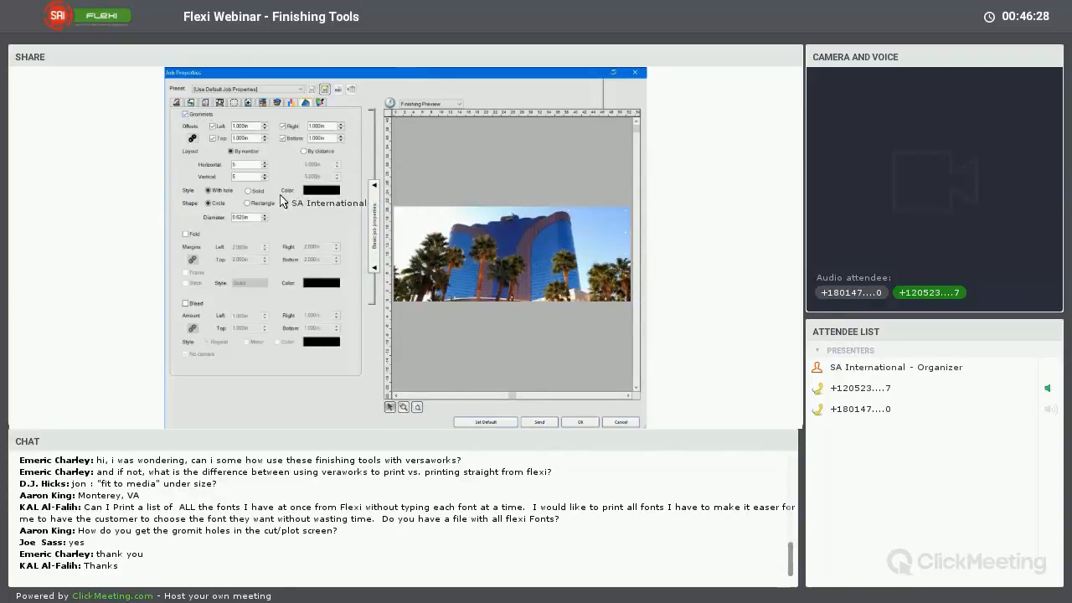
left_click(248, 192)
left_click(186, 234)
left_click(186, 304)
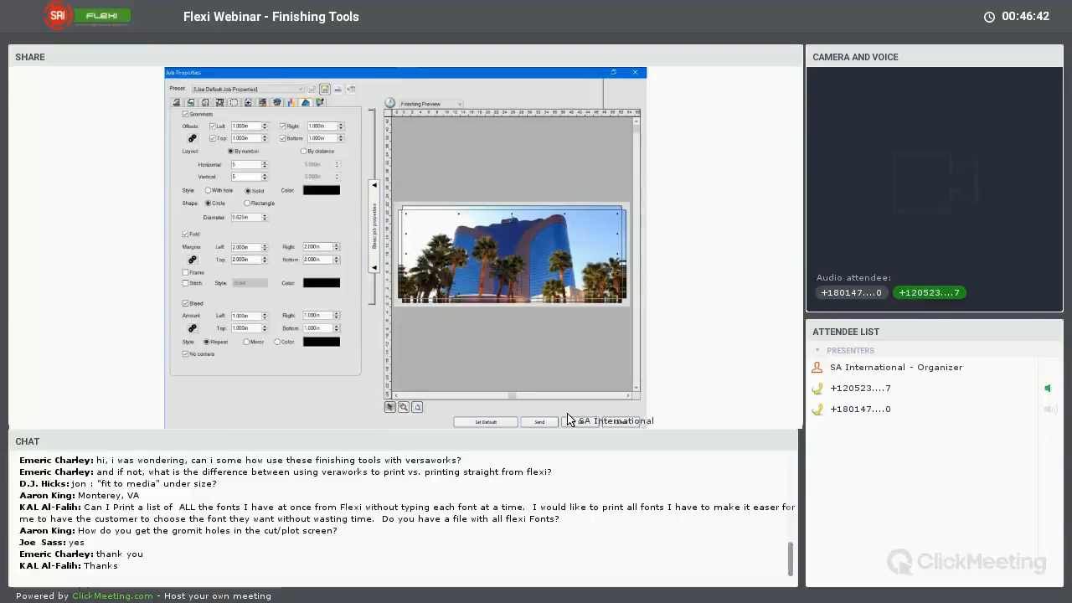
left_click(620, 422)
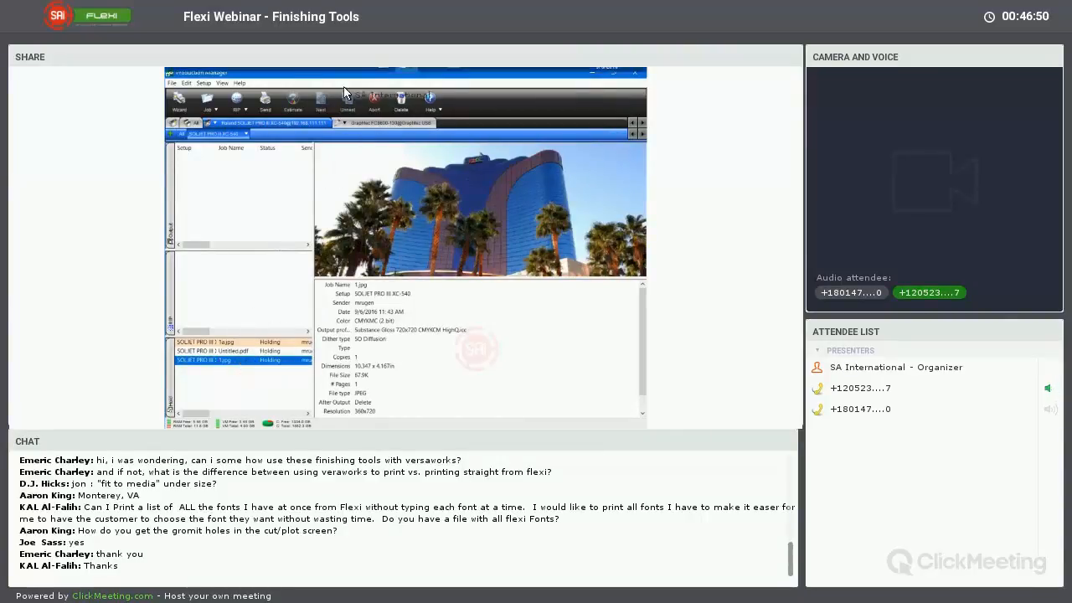
Return to FlexiSIGN & PRINT, examine the banner's layout preview in RIP and Print, and close it without sending
left_click(386, 81)
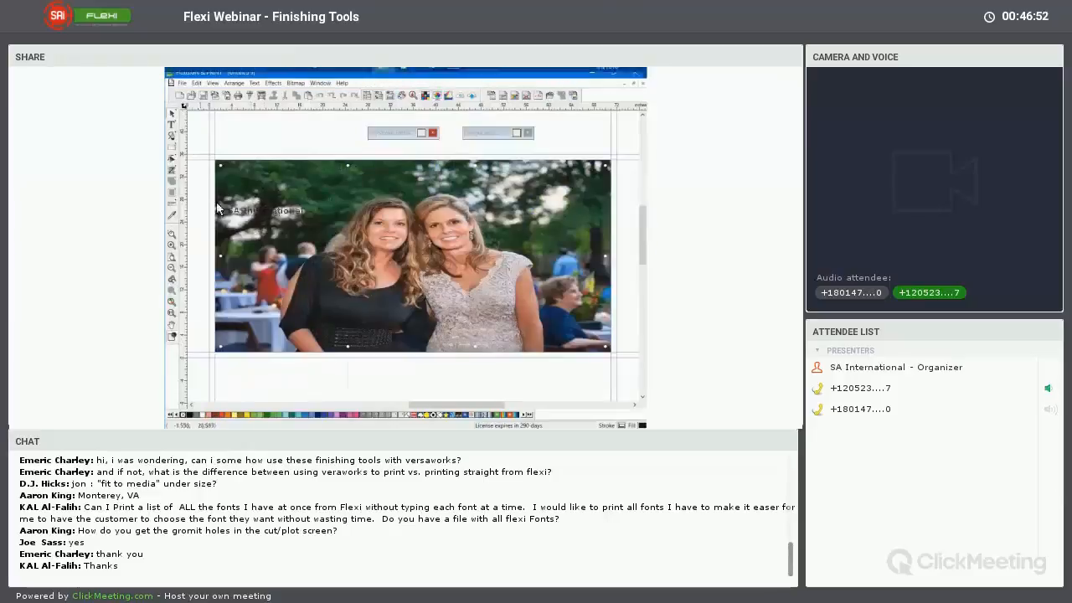
left_click(264, 99)
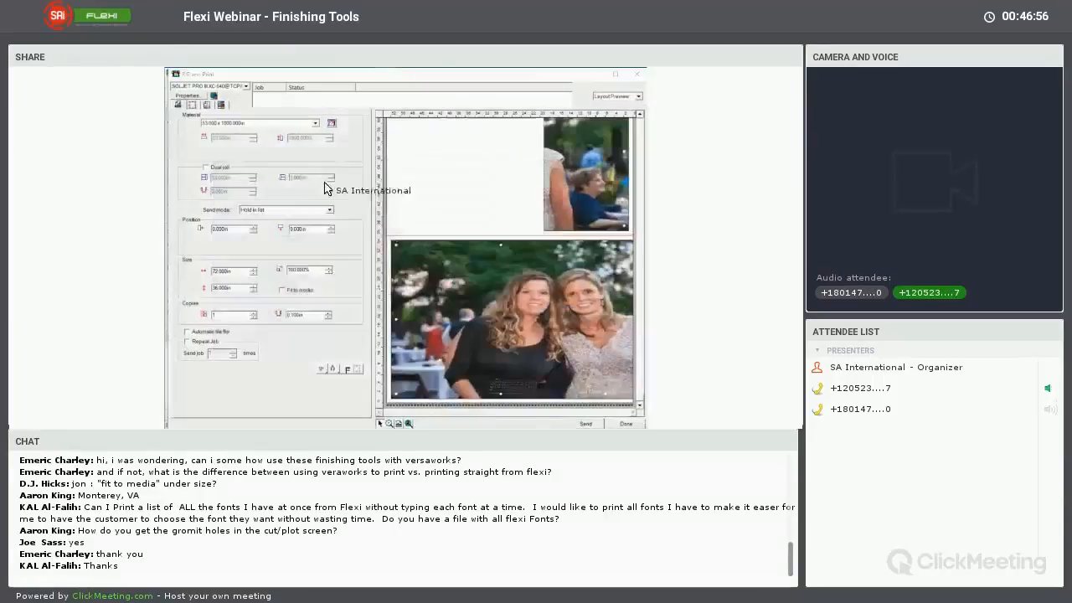
left_click(400, 310)
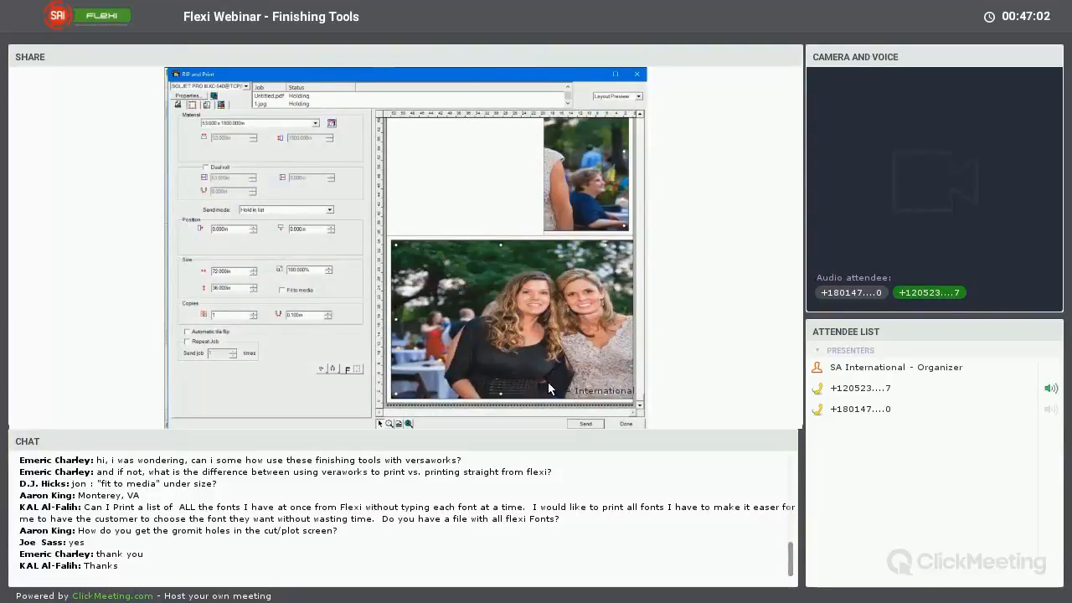
left_click(626, 424)
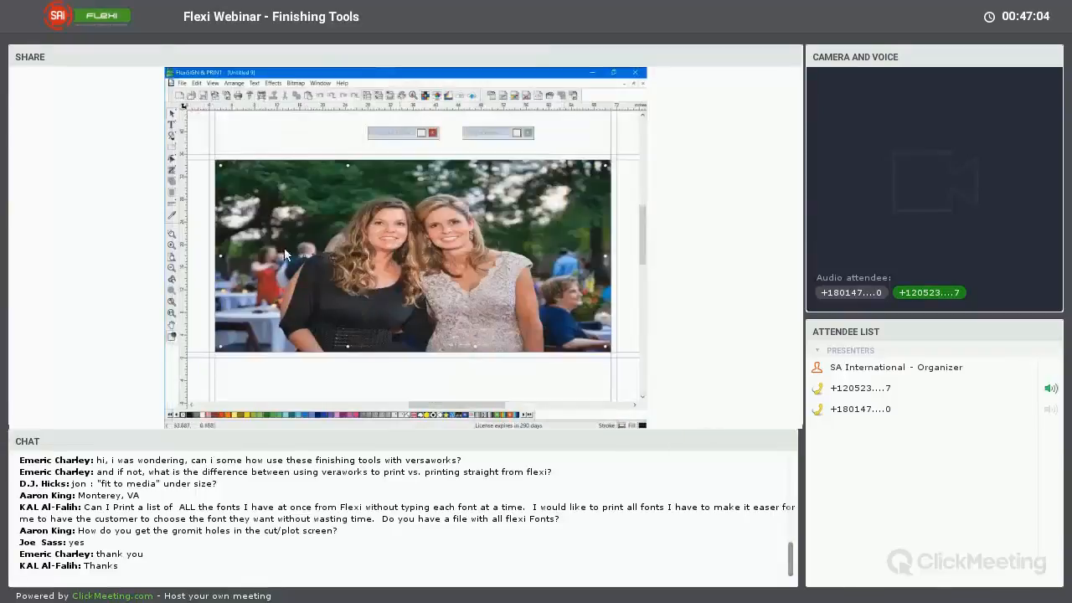
Return to Production Manager and review the finishing options for the 1.jpg job, toggling grommets on and off, without saving changes
left_click(388, 83)
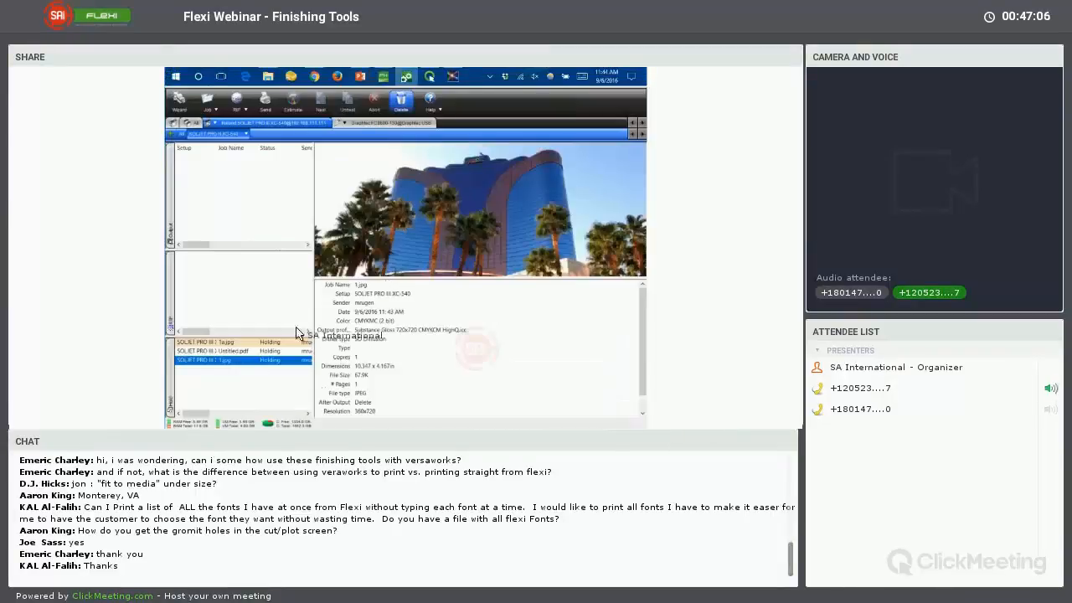
double_click(226, 360)
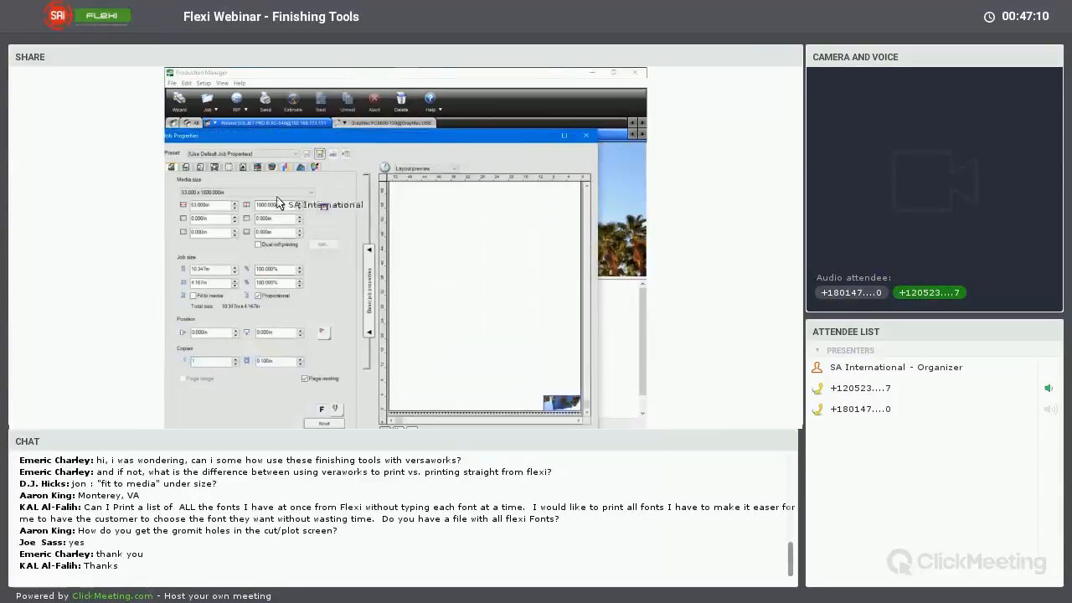
left_click_drag(312, 136, 345, 88)
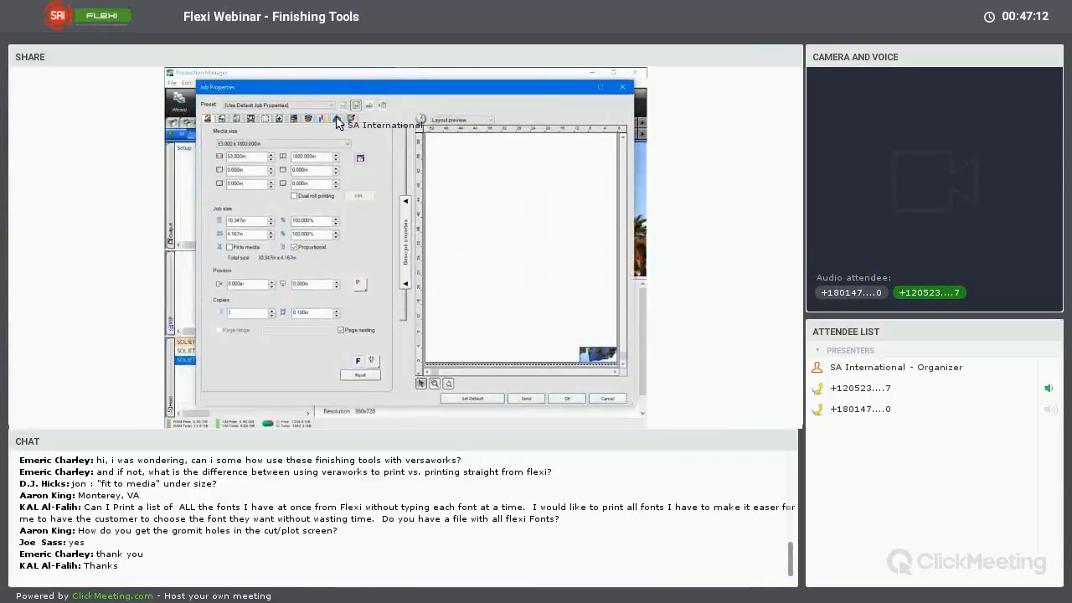
left_click(337, 118)
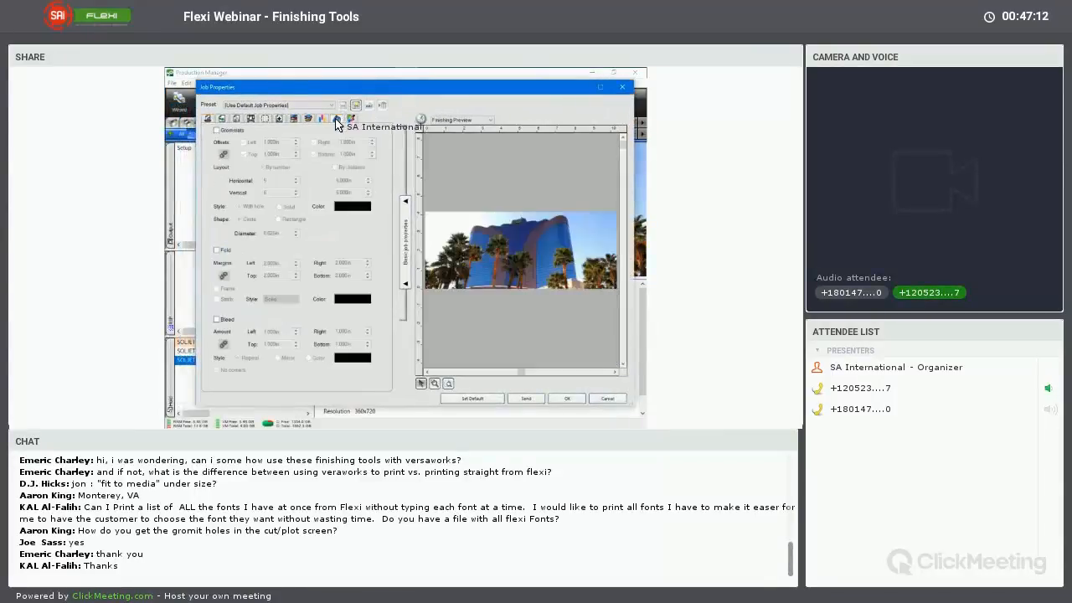
left_click(217, 131)
left_click(218, 132)
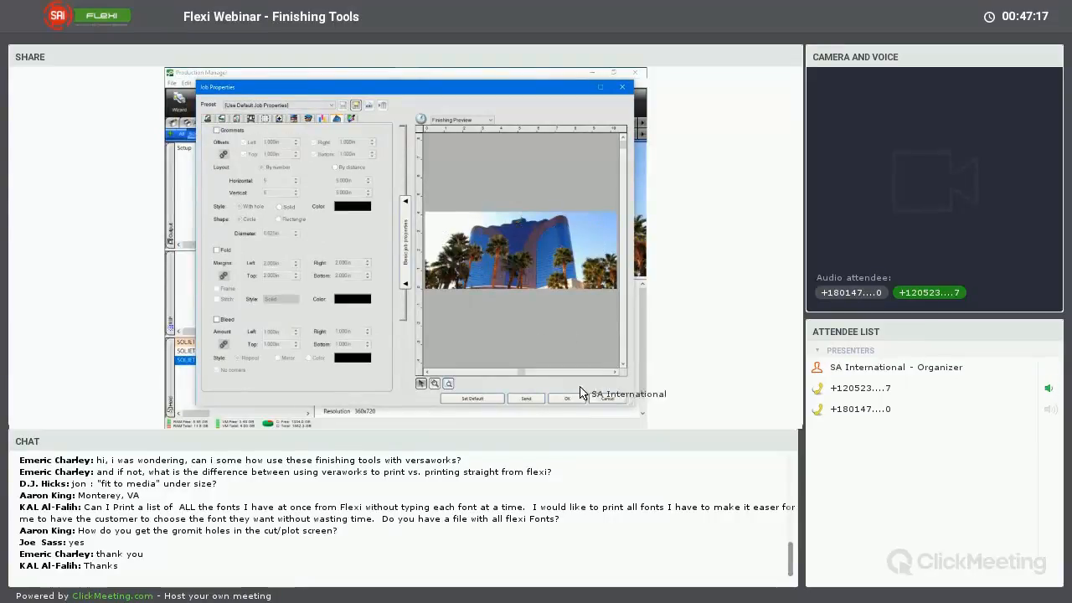
left_click(607, 399)
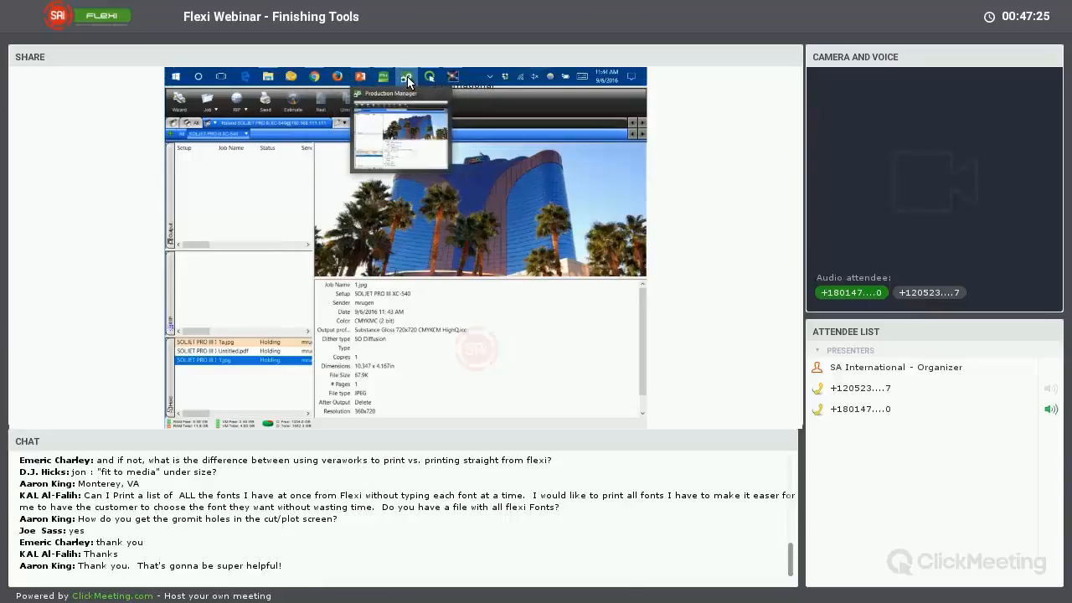
Switch to the PowerPoint slide show to present the closing Flexi training slide
left_click(408, 81)
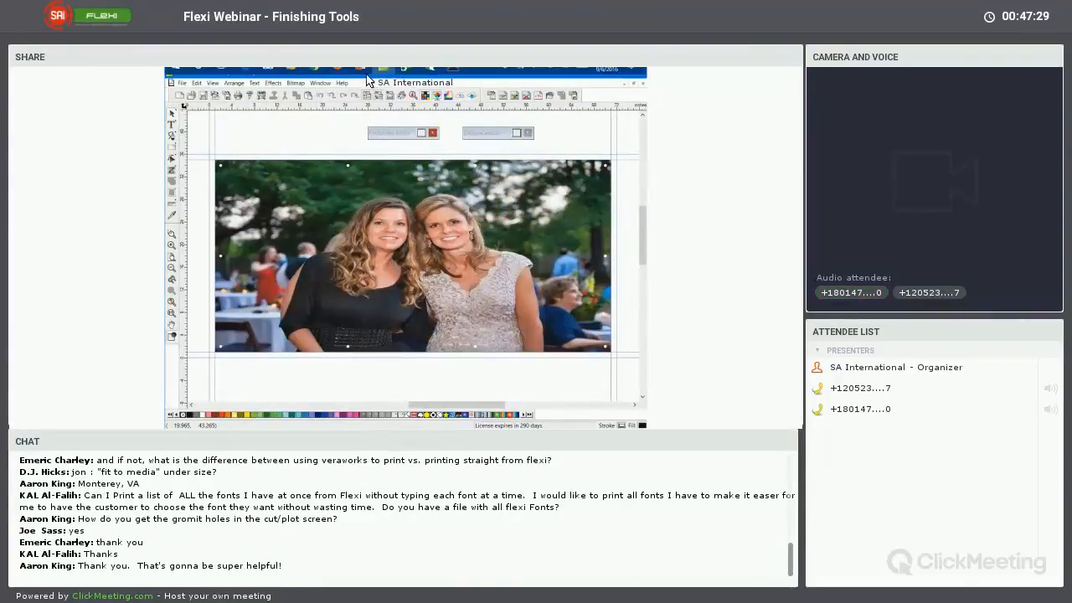
left_click(361, 78)
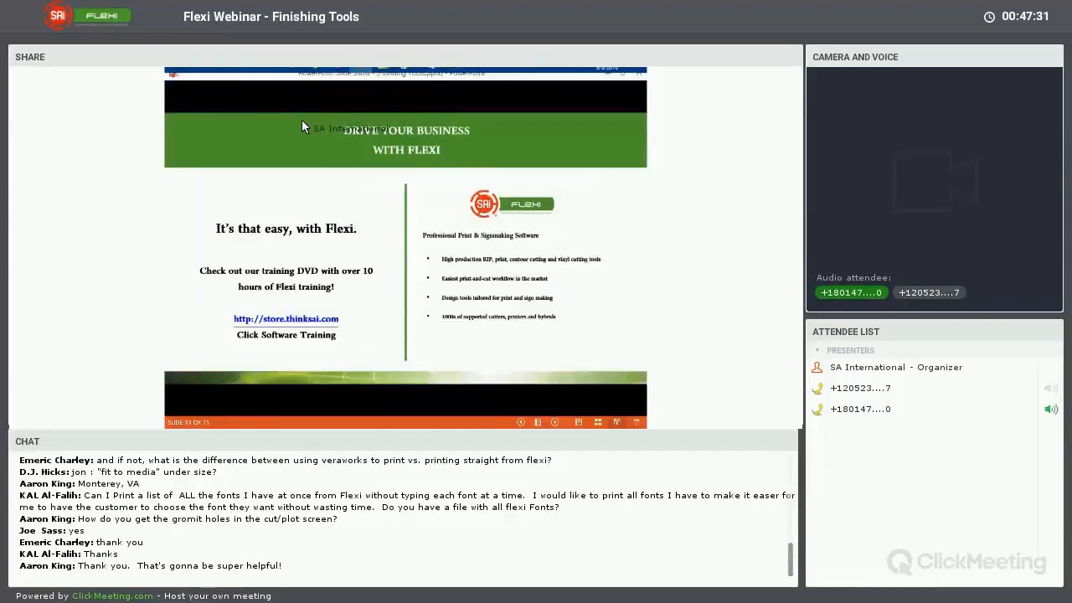